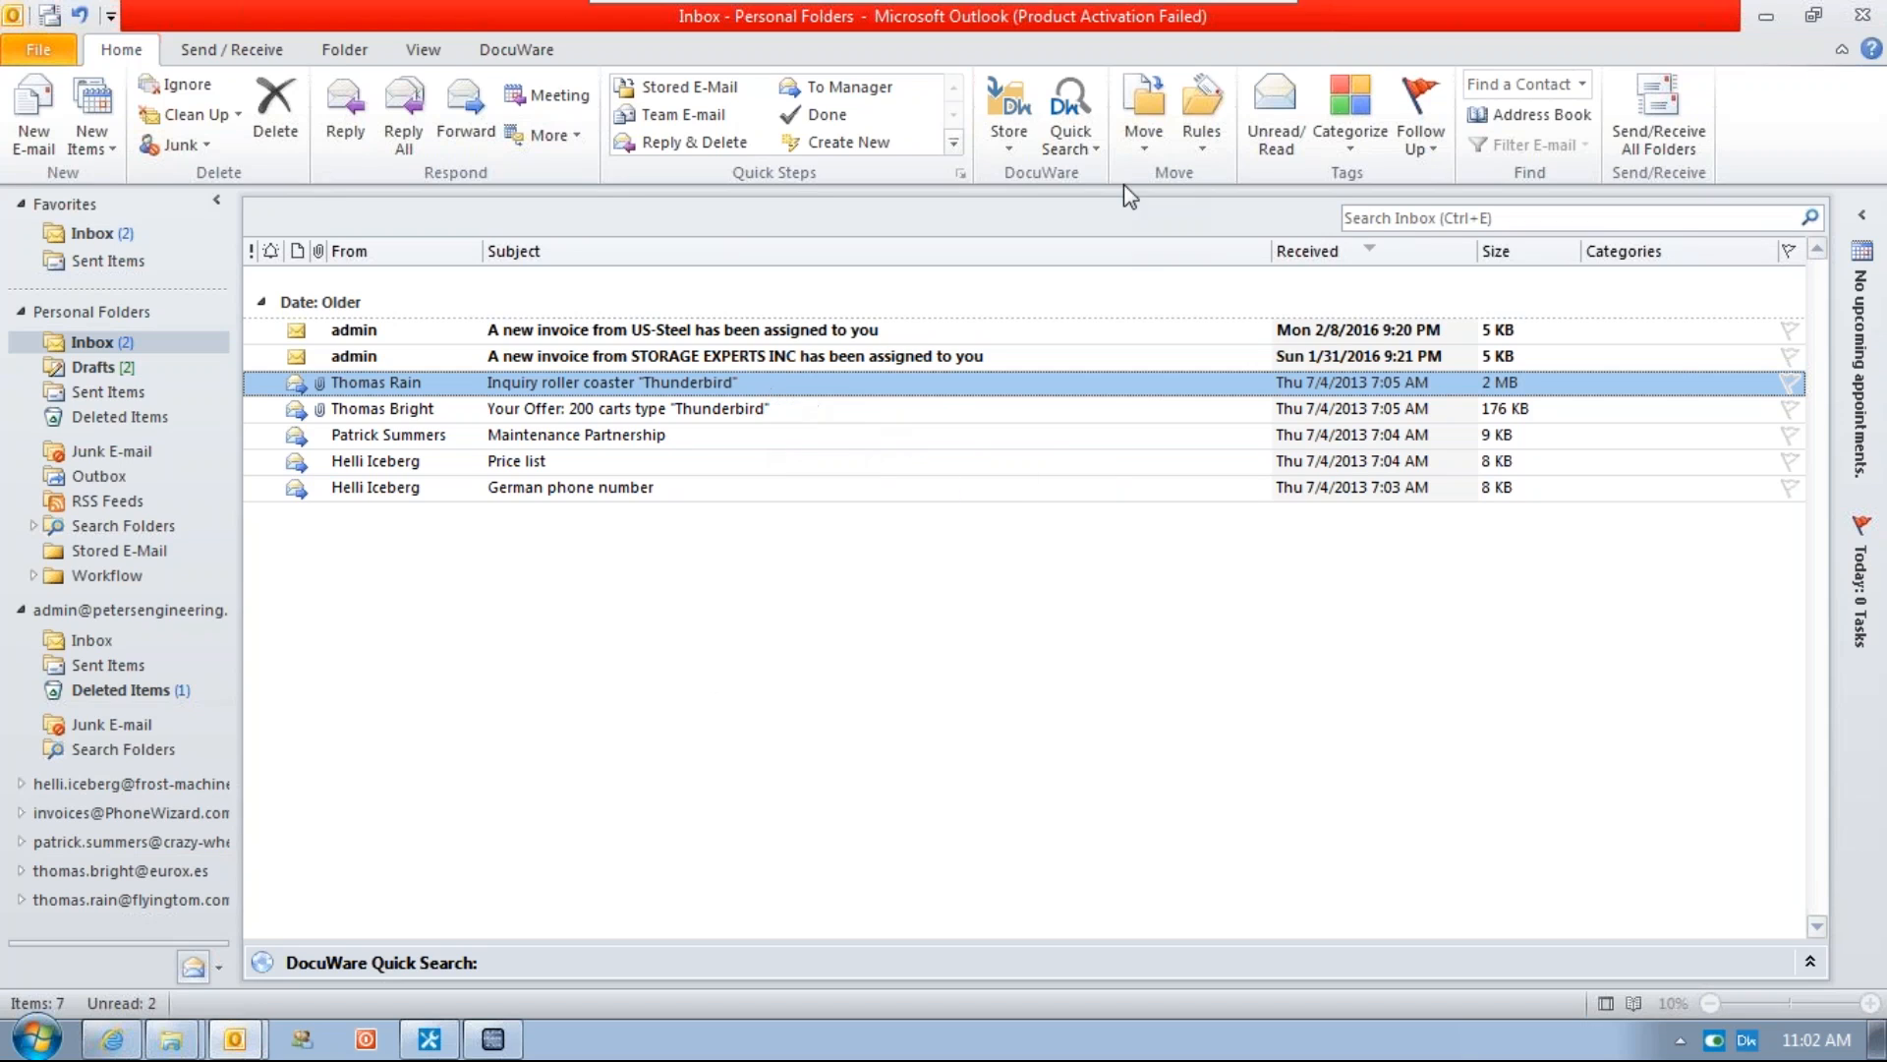
# Check the DocuWare Store options and start storing the selected Thunderbird roller coaster inquiry email
pyautogui.click(1009, 147)
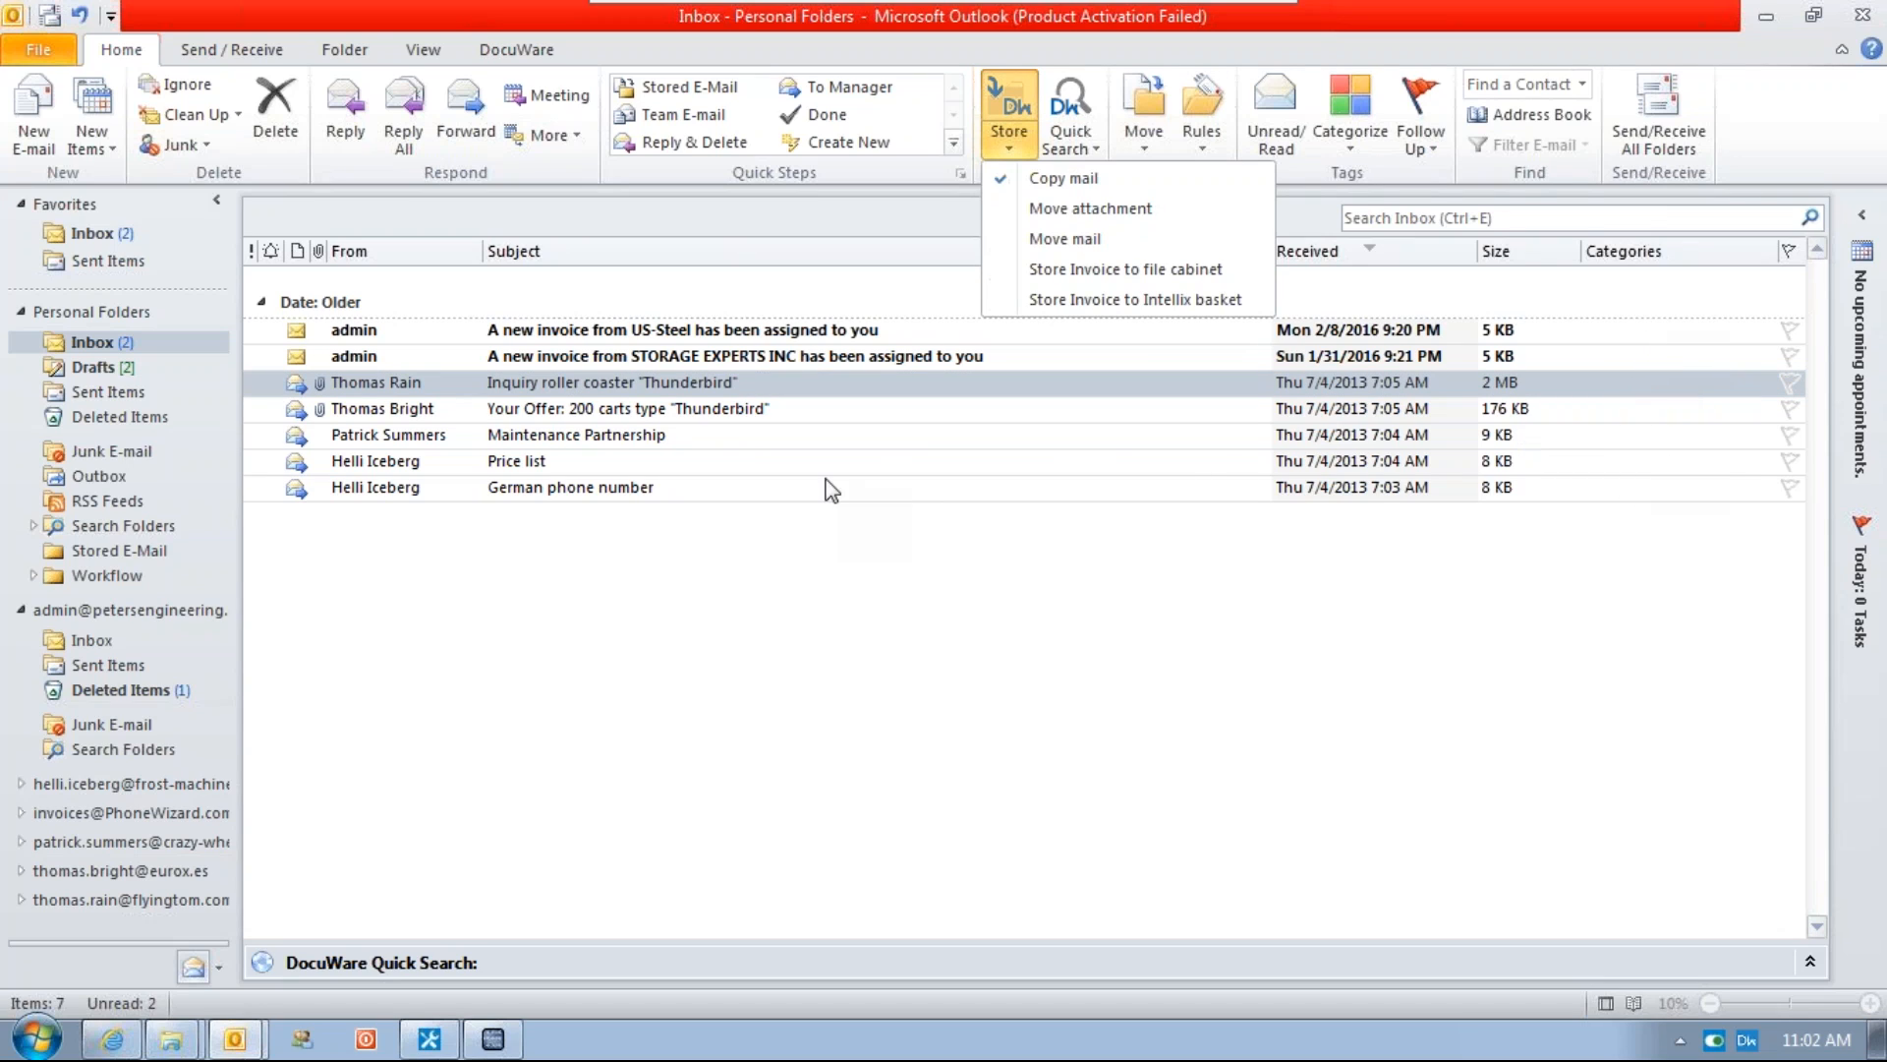
pyautogui.click(788, 552)
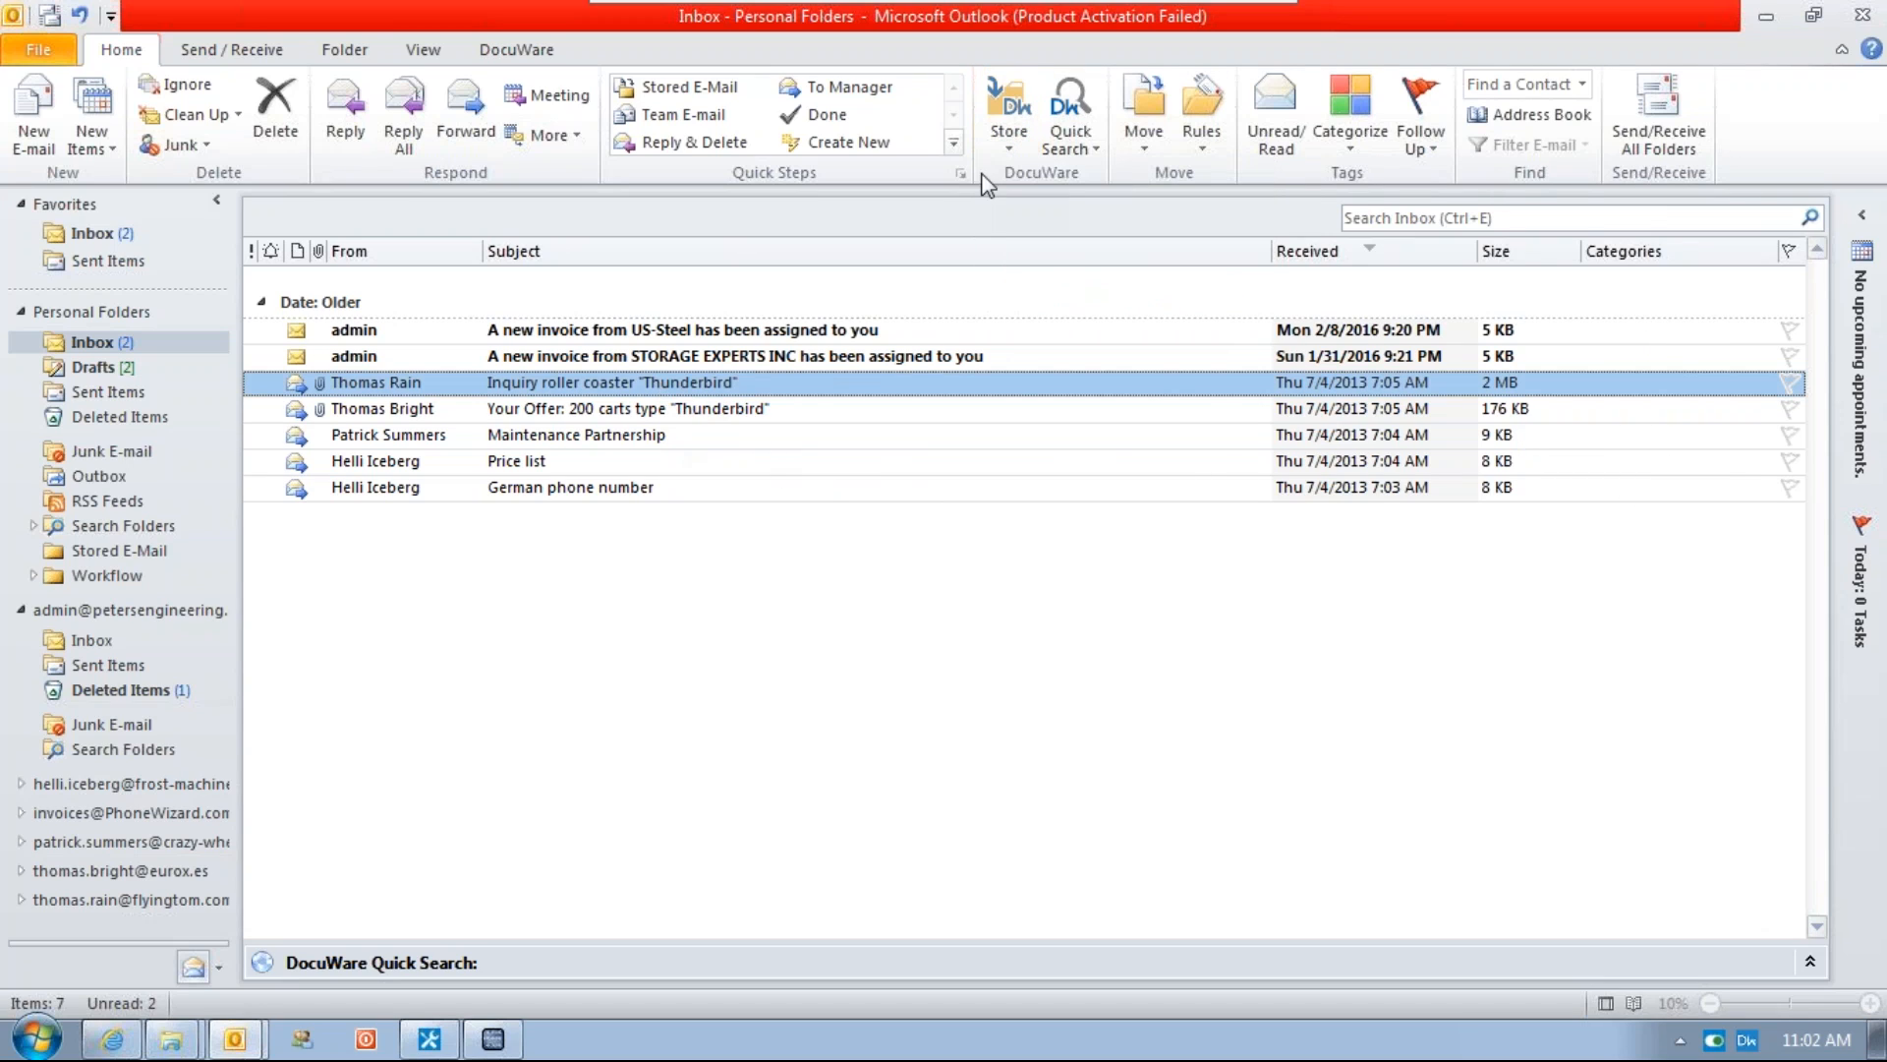
pyautogui.click(1010, 108)
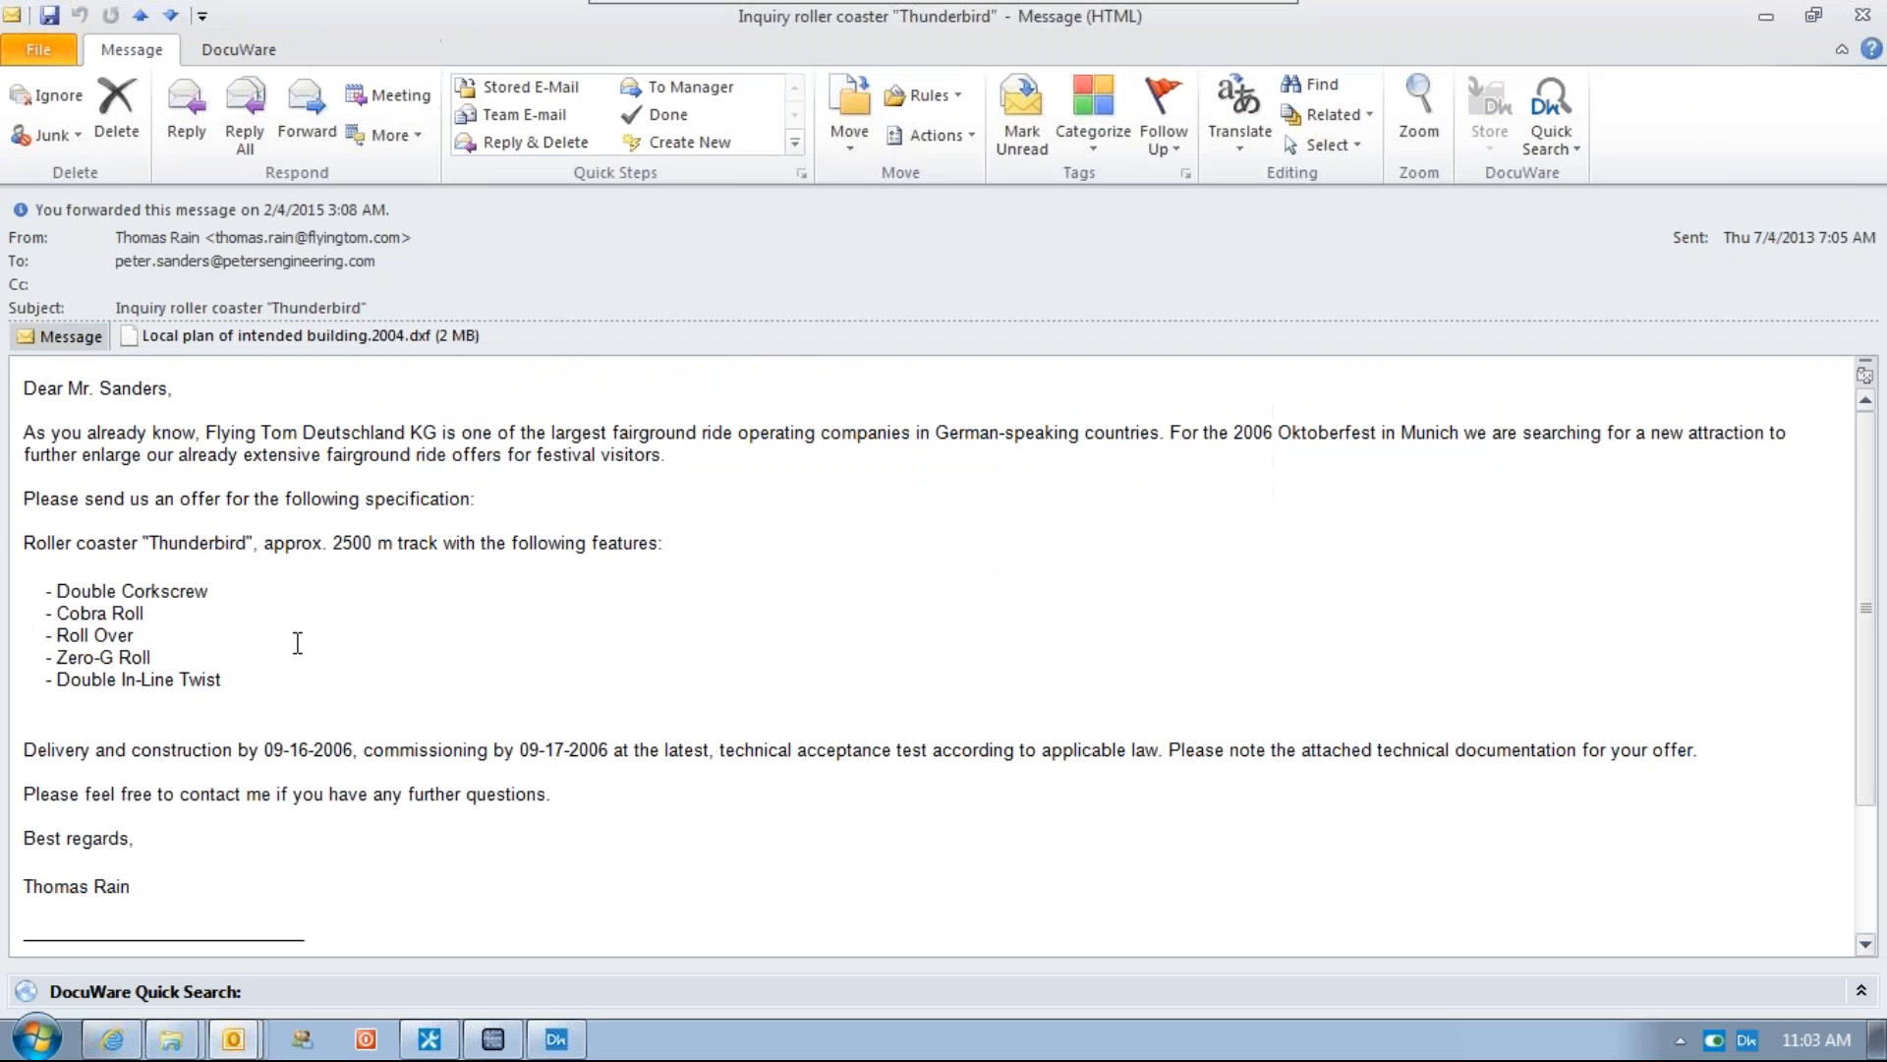
# Select the company name Flying Tom Deutschland KG in the email signature and switch to the store dialog
pyautogui.scroll(-3, 162, 706)
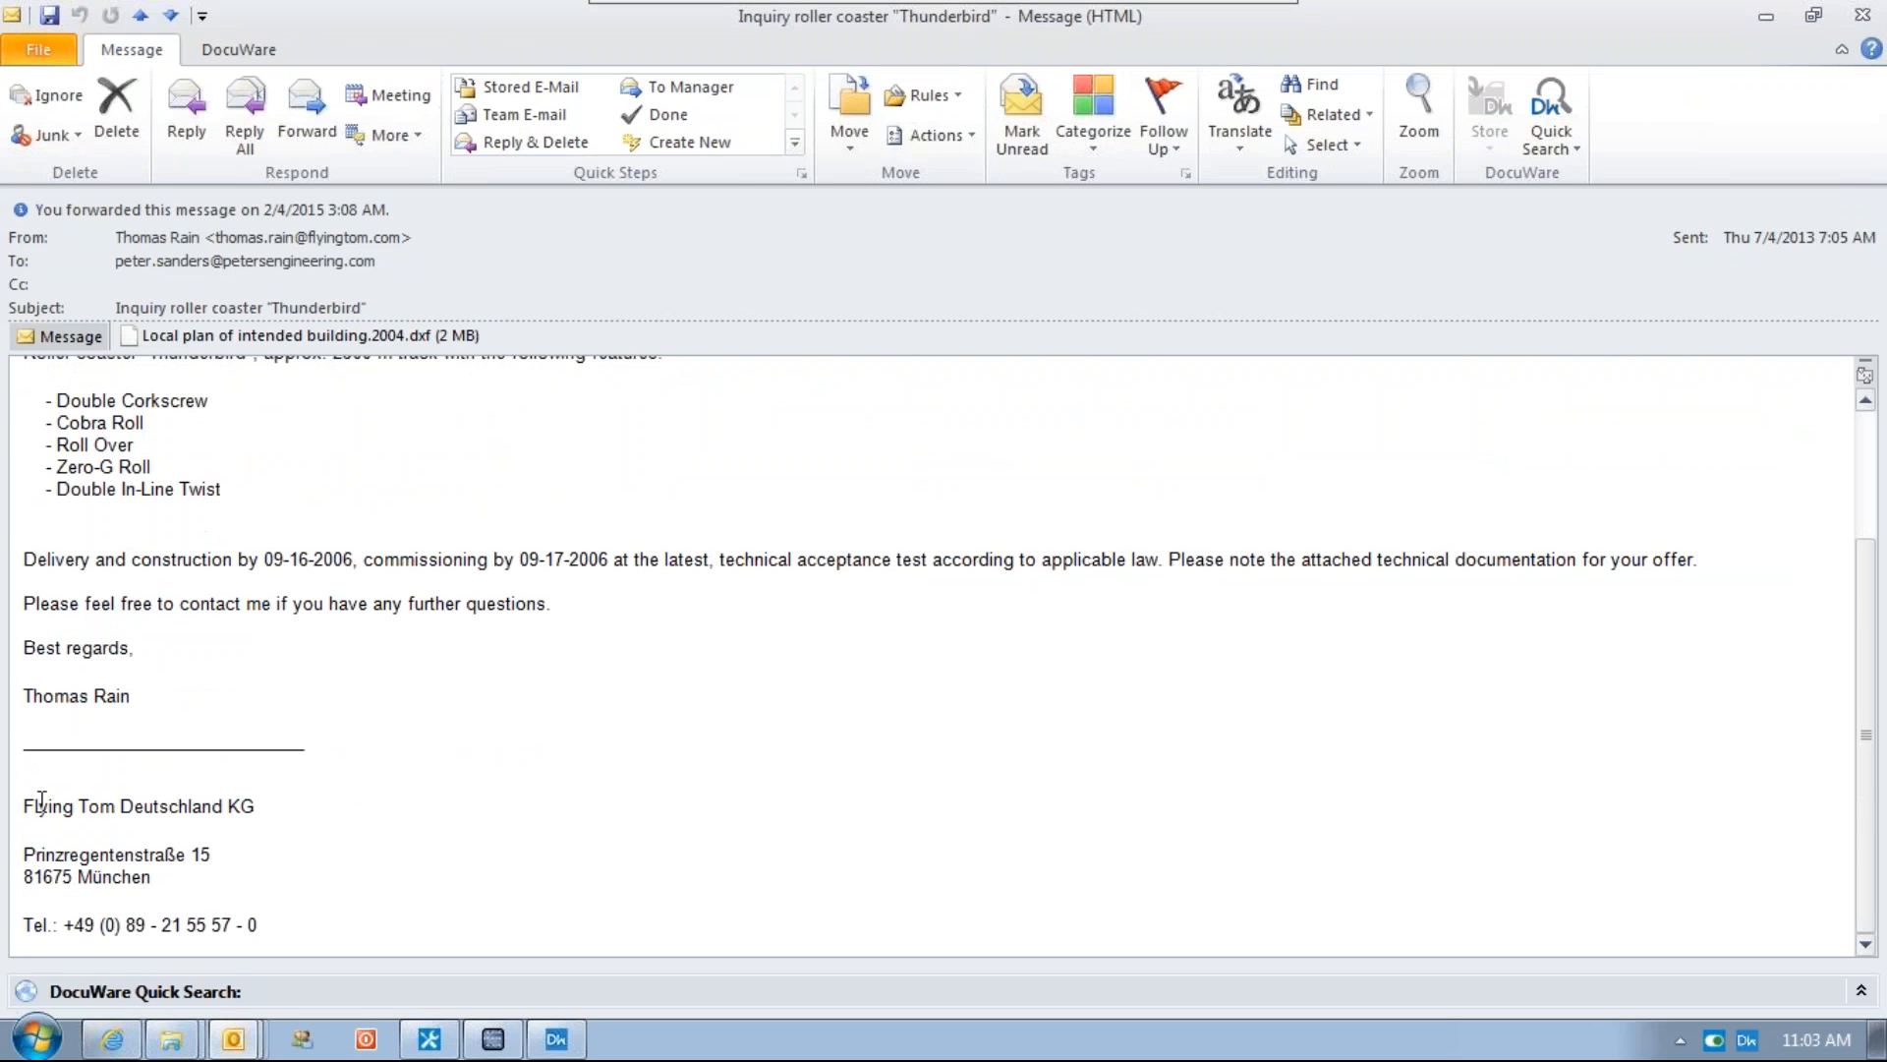
pyautogui.moveTo(21, 804); pyautogui.dragTo(255, 801)
pyautogui.hotkey('ctrl', 'c')
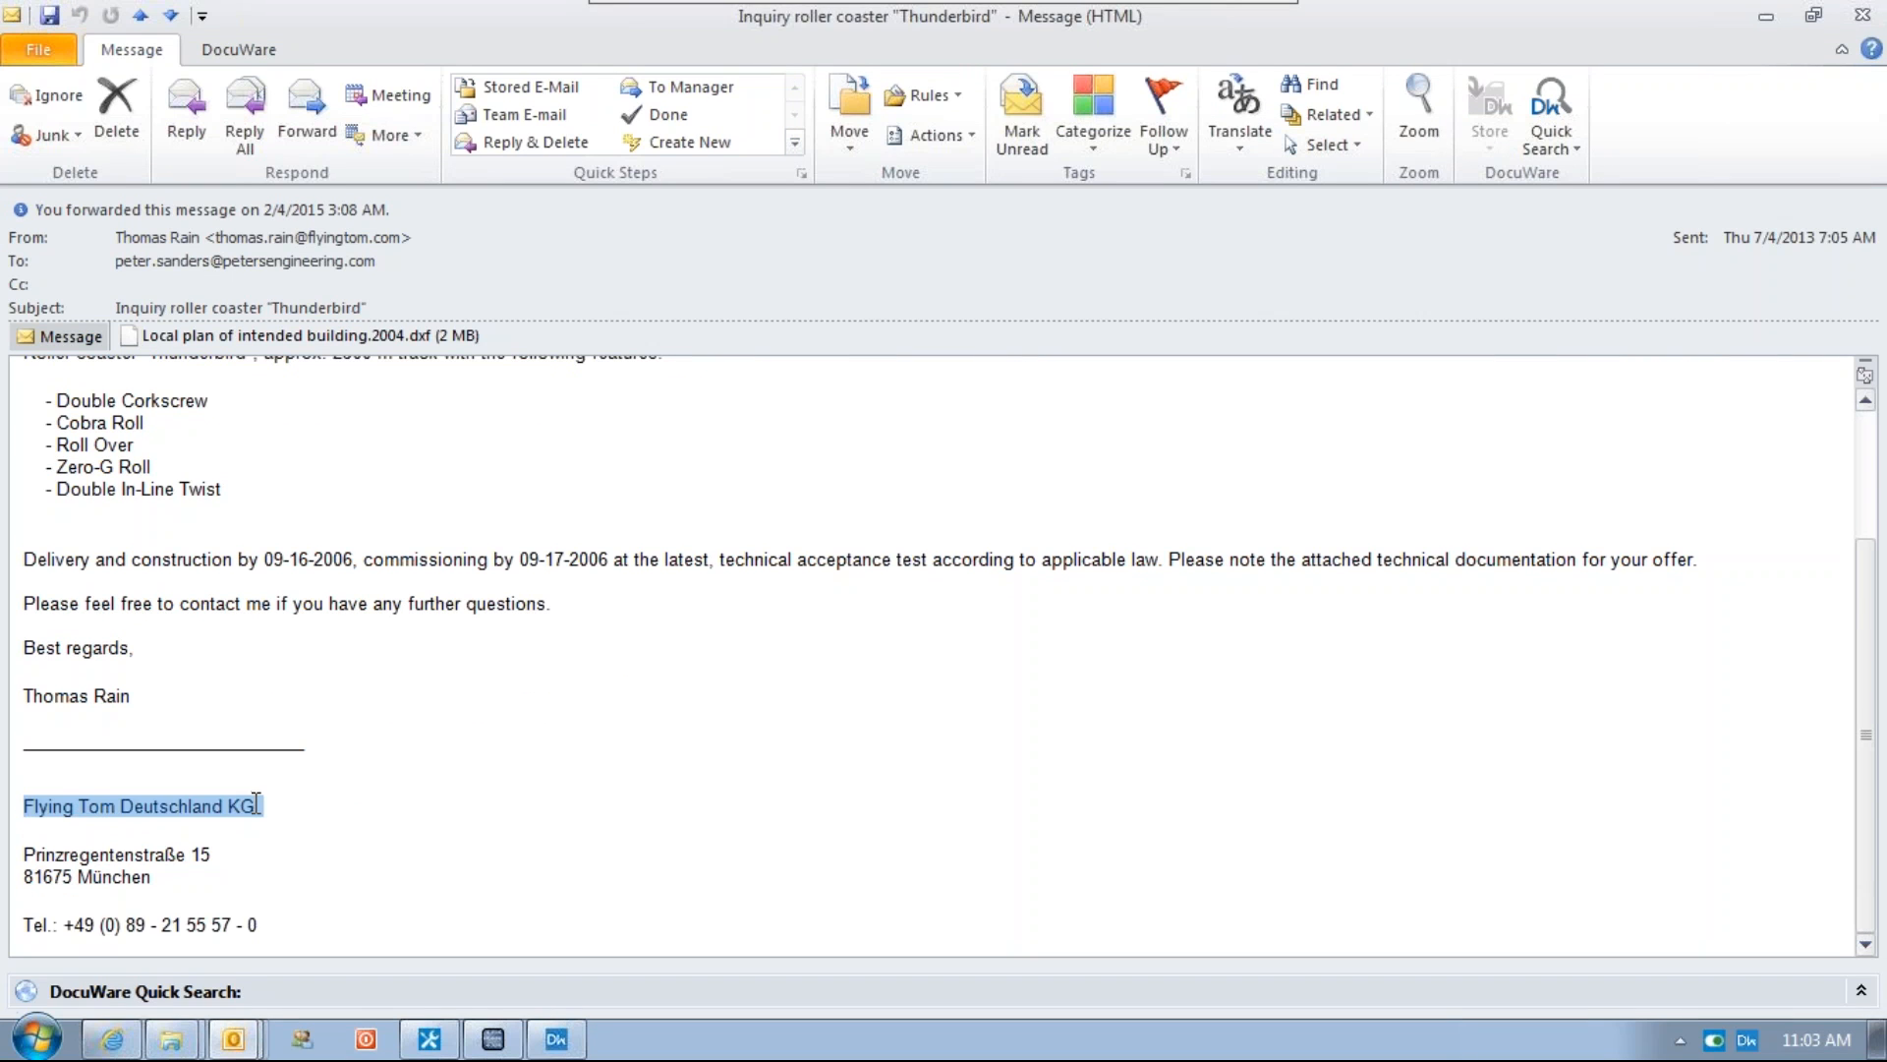
pyautogui.hotkey('alt', 'Tab')
pyautogui.hotkey('alt', 'Tab')
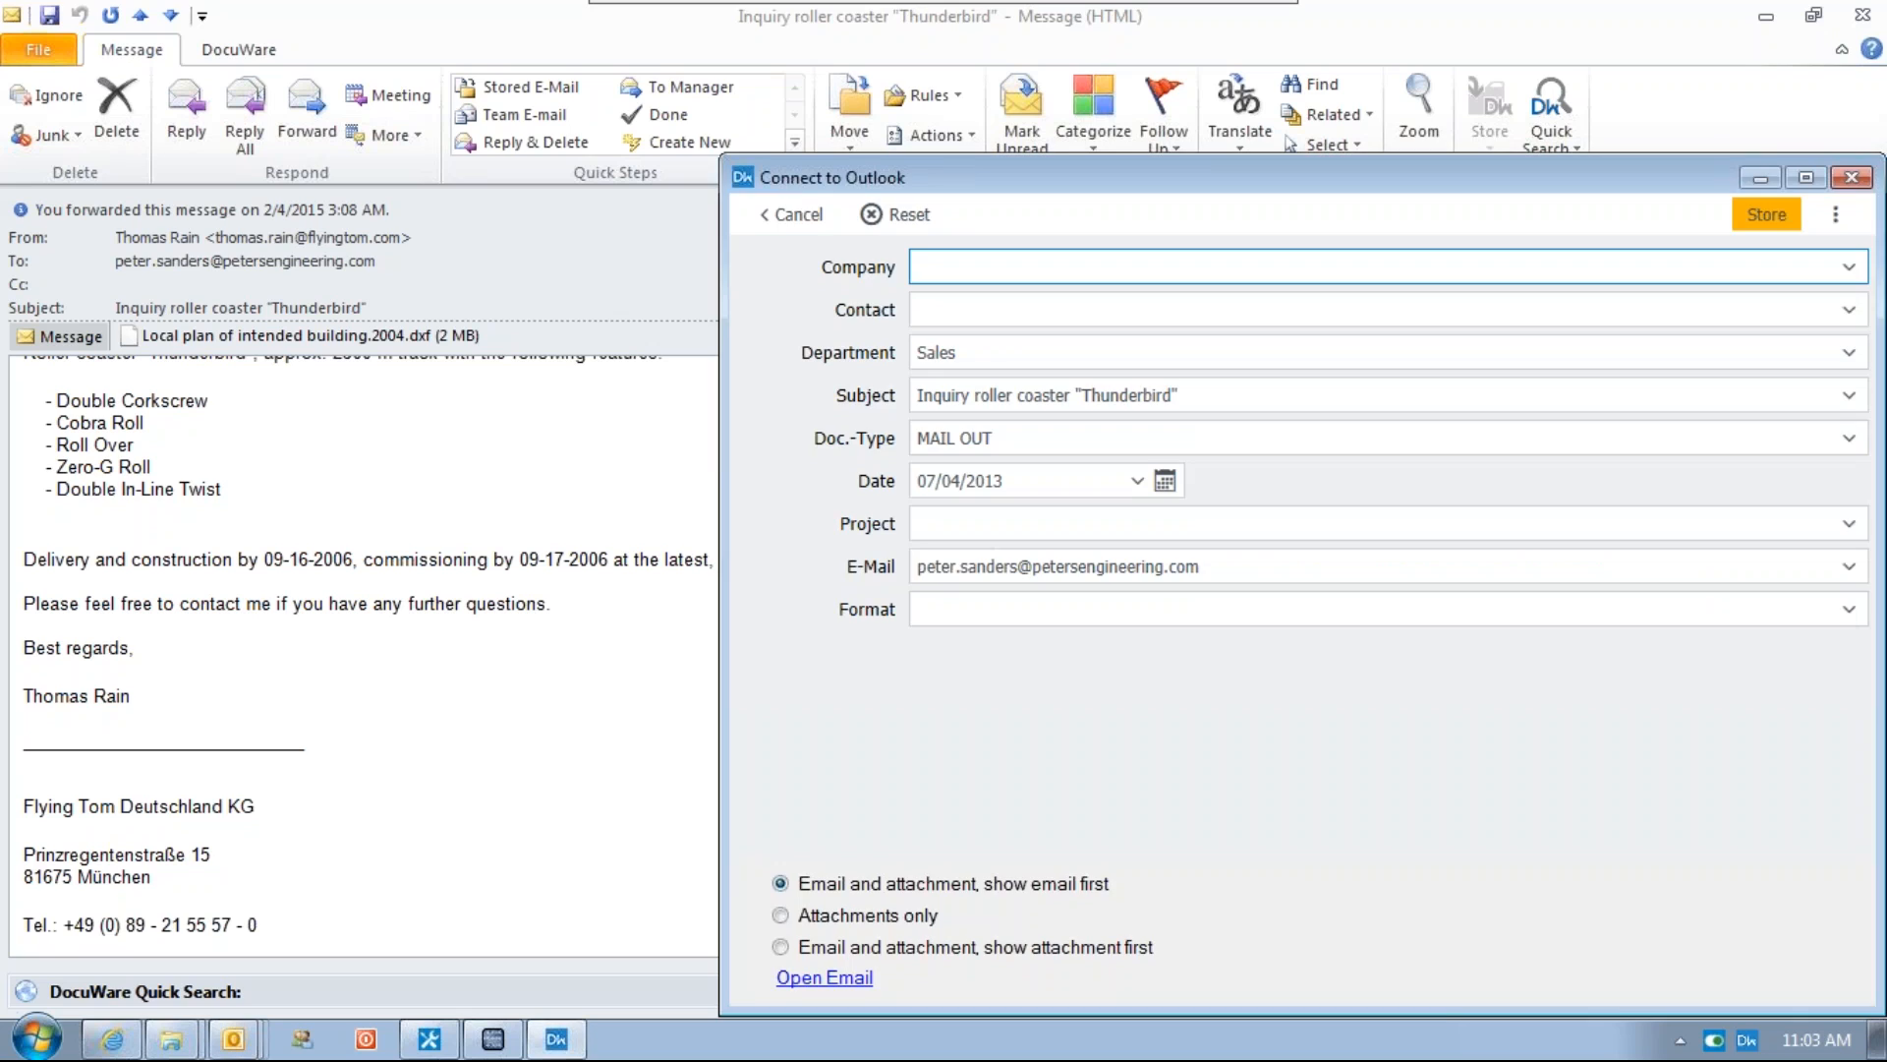
# Paste the company name into Company, enter the sender's name as Contact, and store the email
pyautogui.click(983, 265)
pyautogui.hotkey('ctrl', 'v')
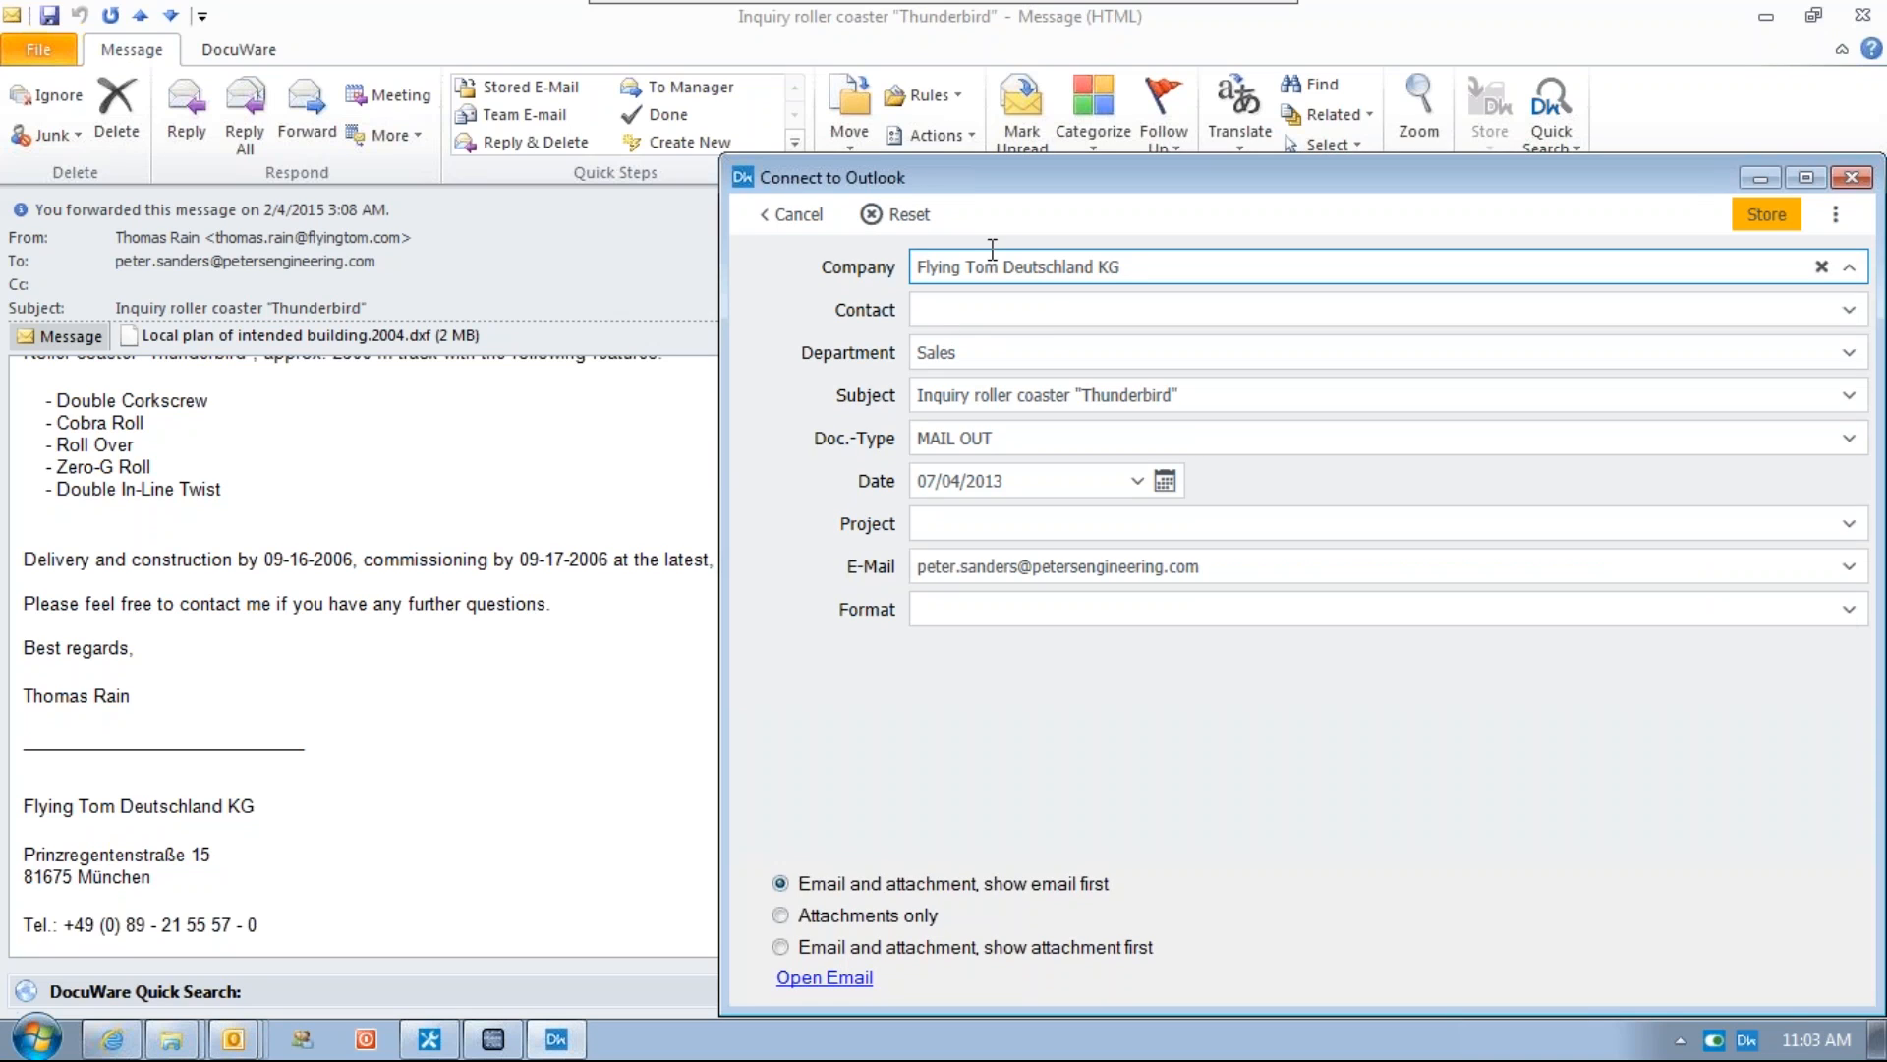
pyautogui.press('Tab')
pyautogui.write('Thomas Rain')
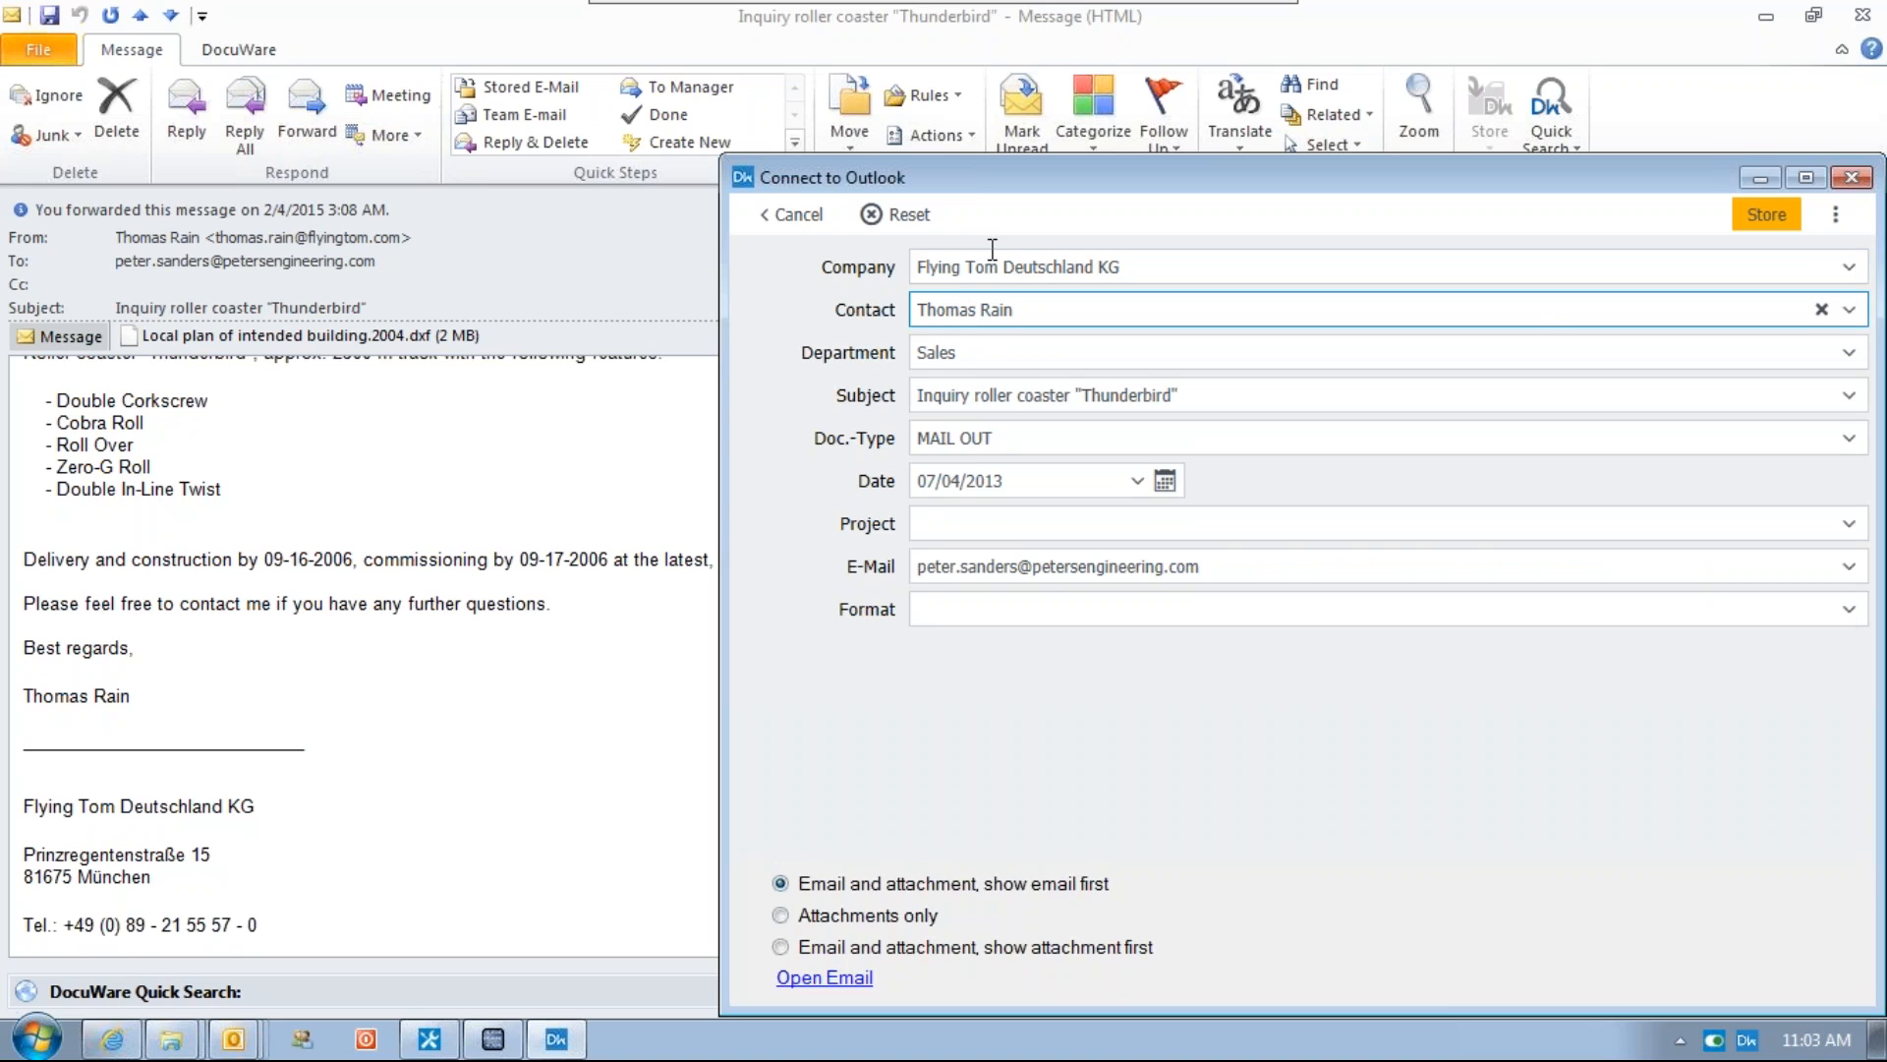
pyautogui.press('Return')
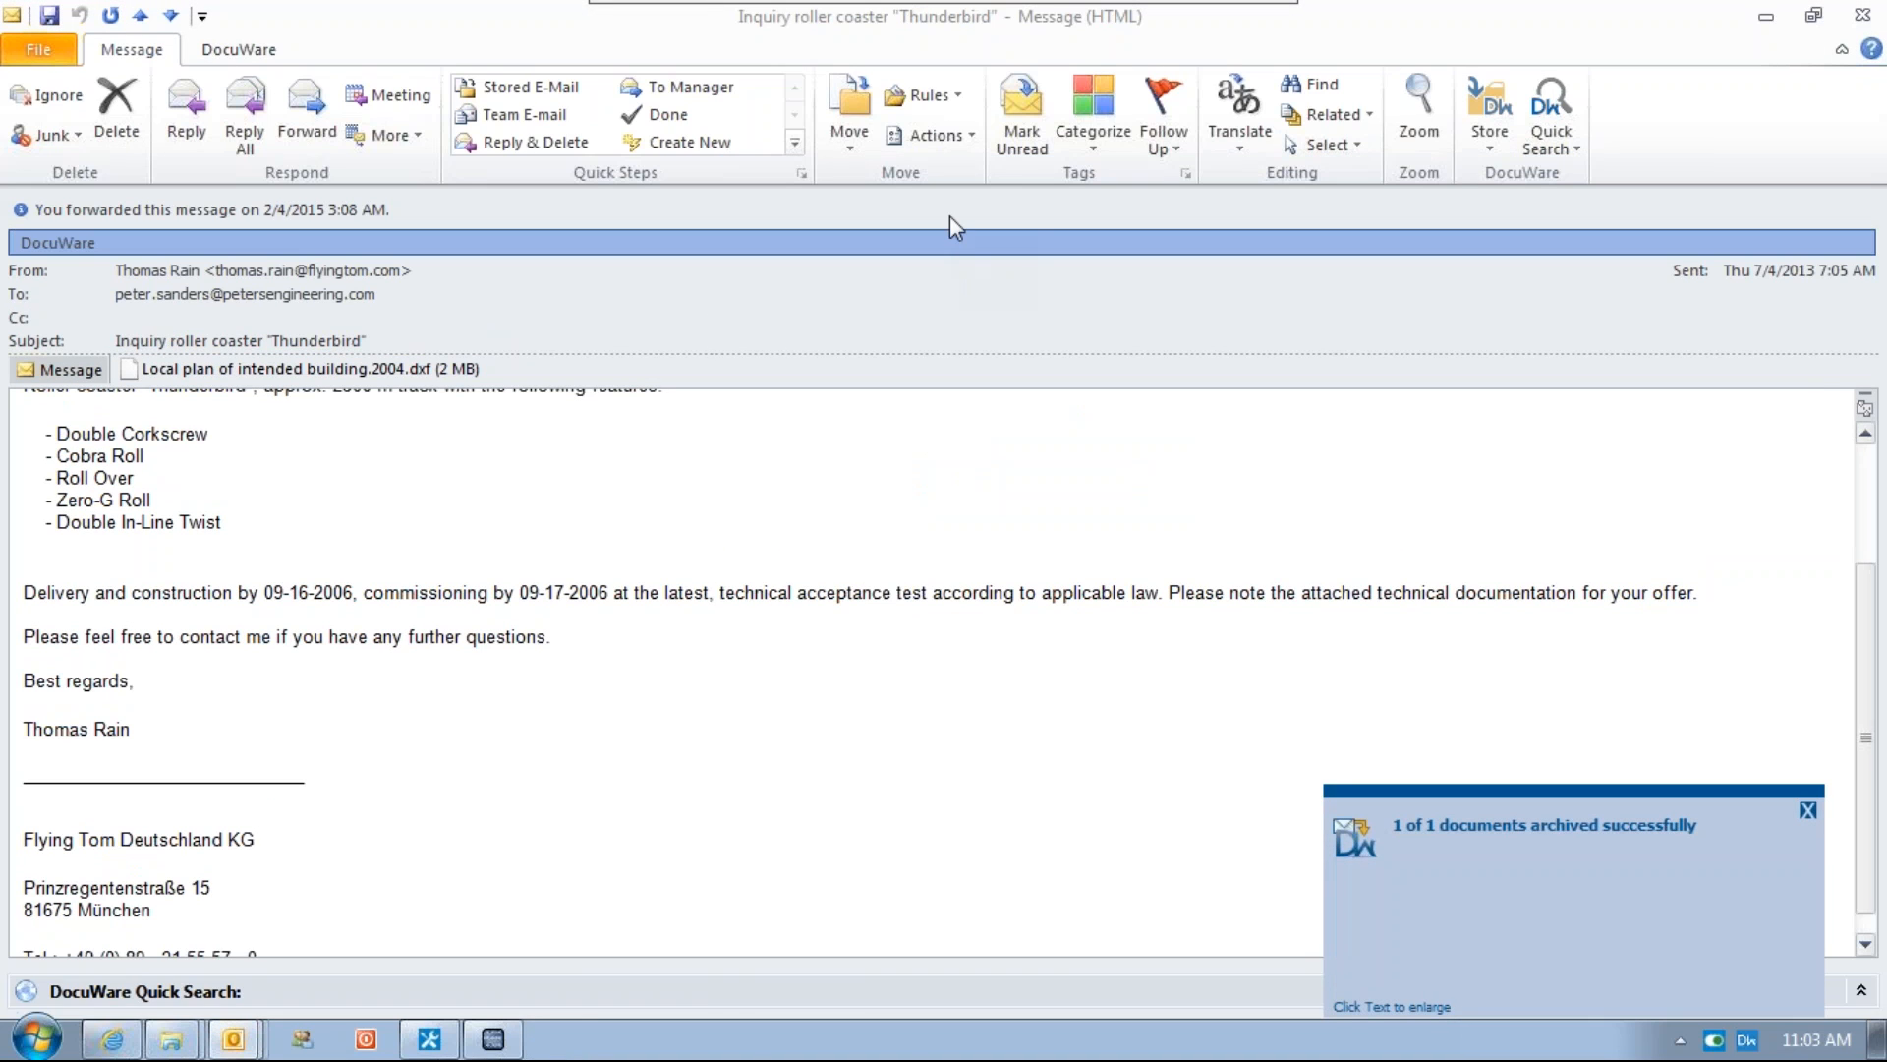
# Close the message, open the 200 carts offer email and start storing it in DocuWare
pyautogui.click(1863, 14)
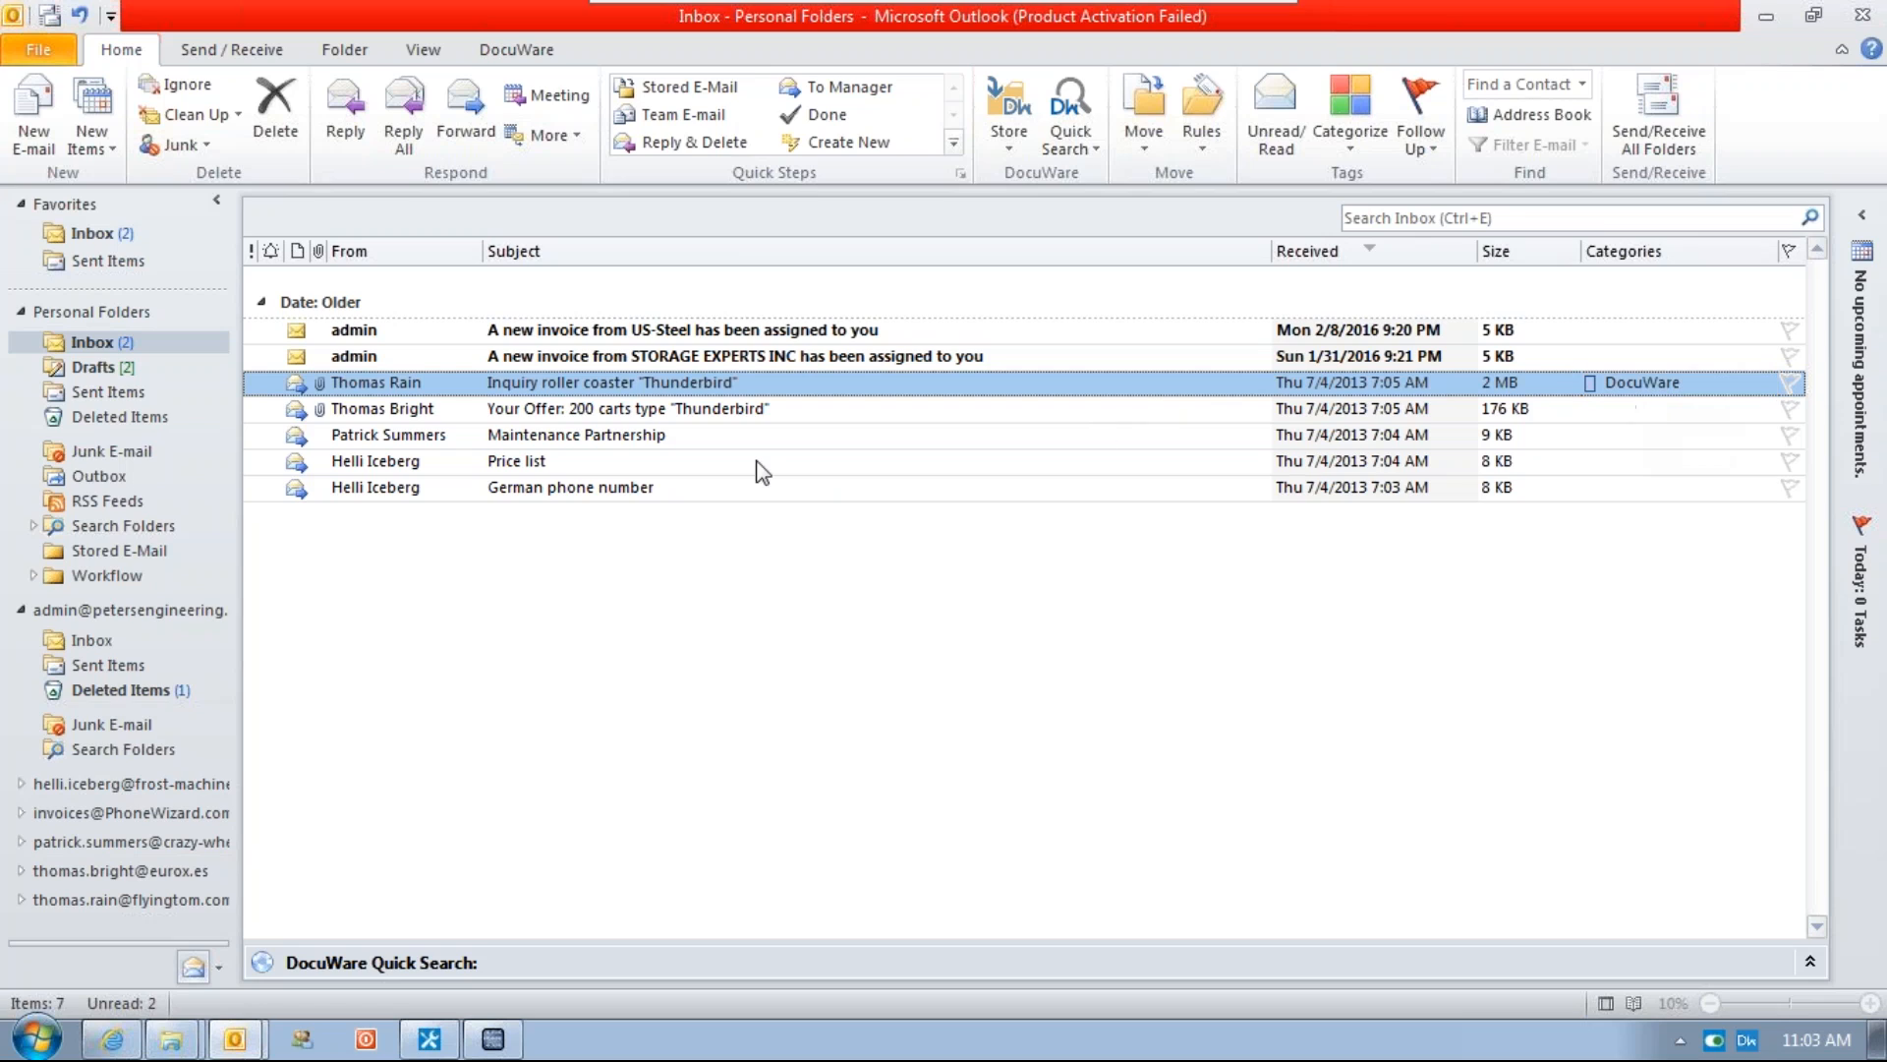
pyautogui.click(627, 411)
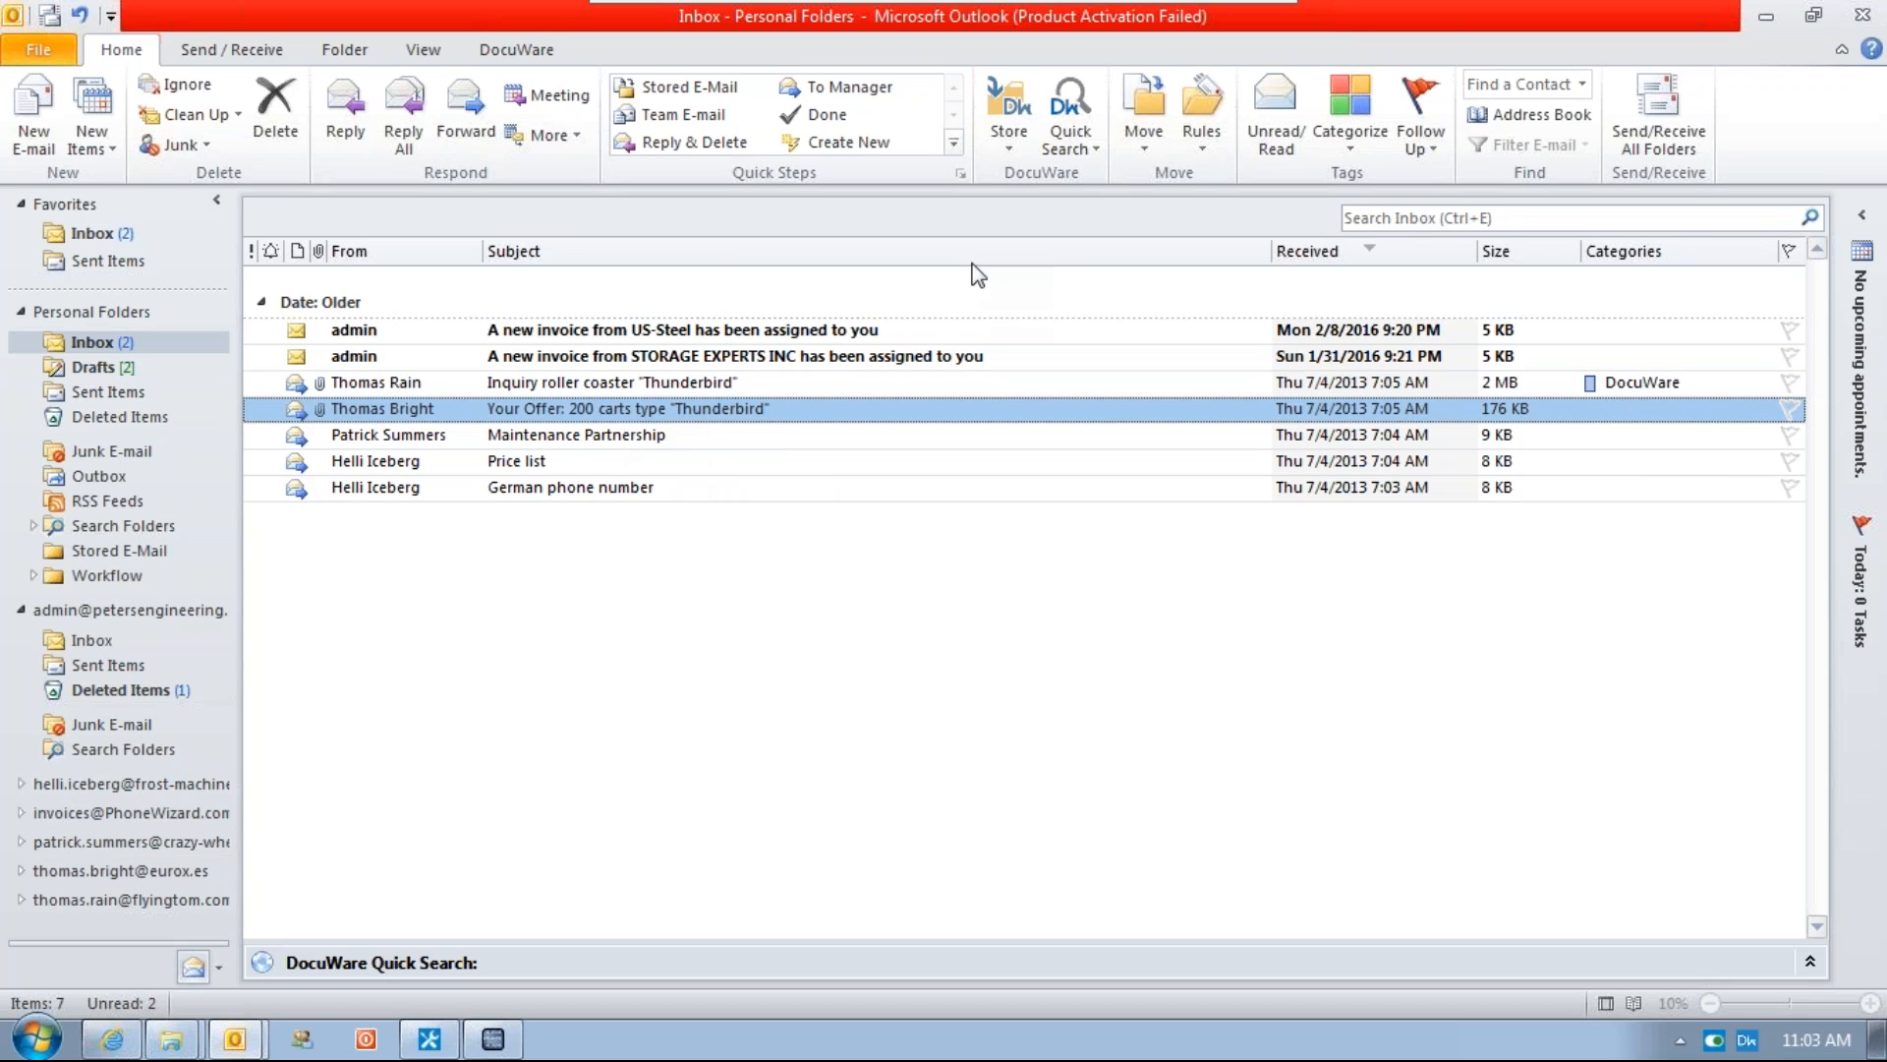
pyautogui.doubleClick(681, 417)
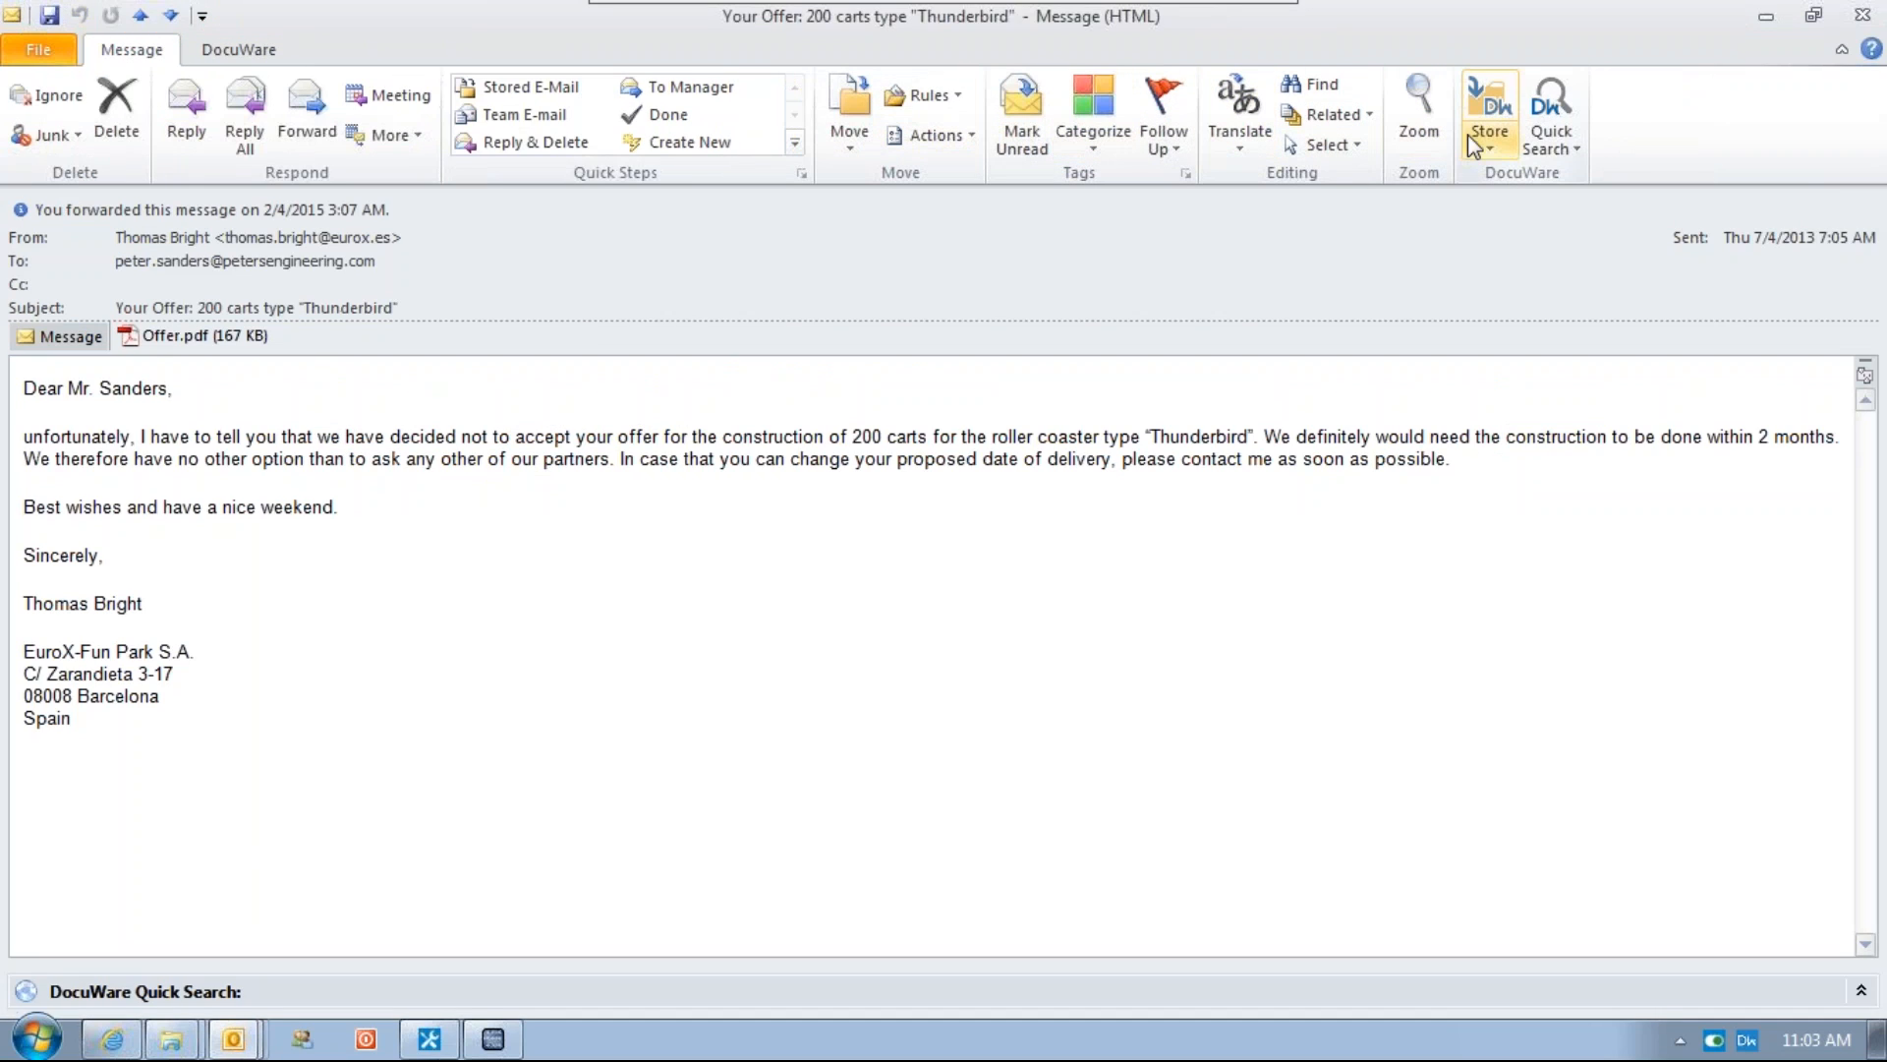
pyautogui.click(1493, 108)
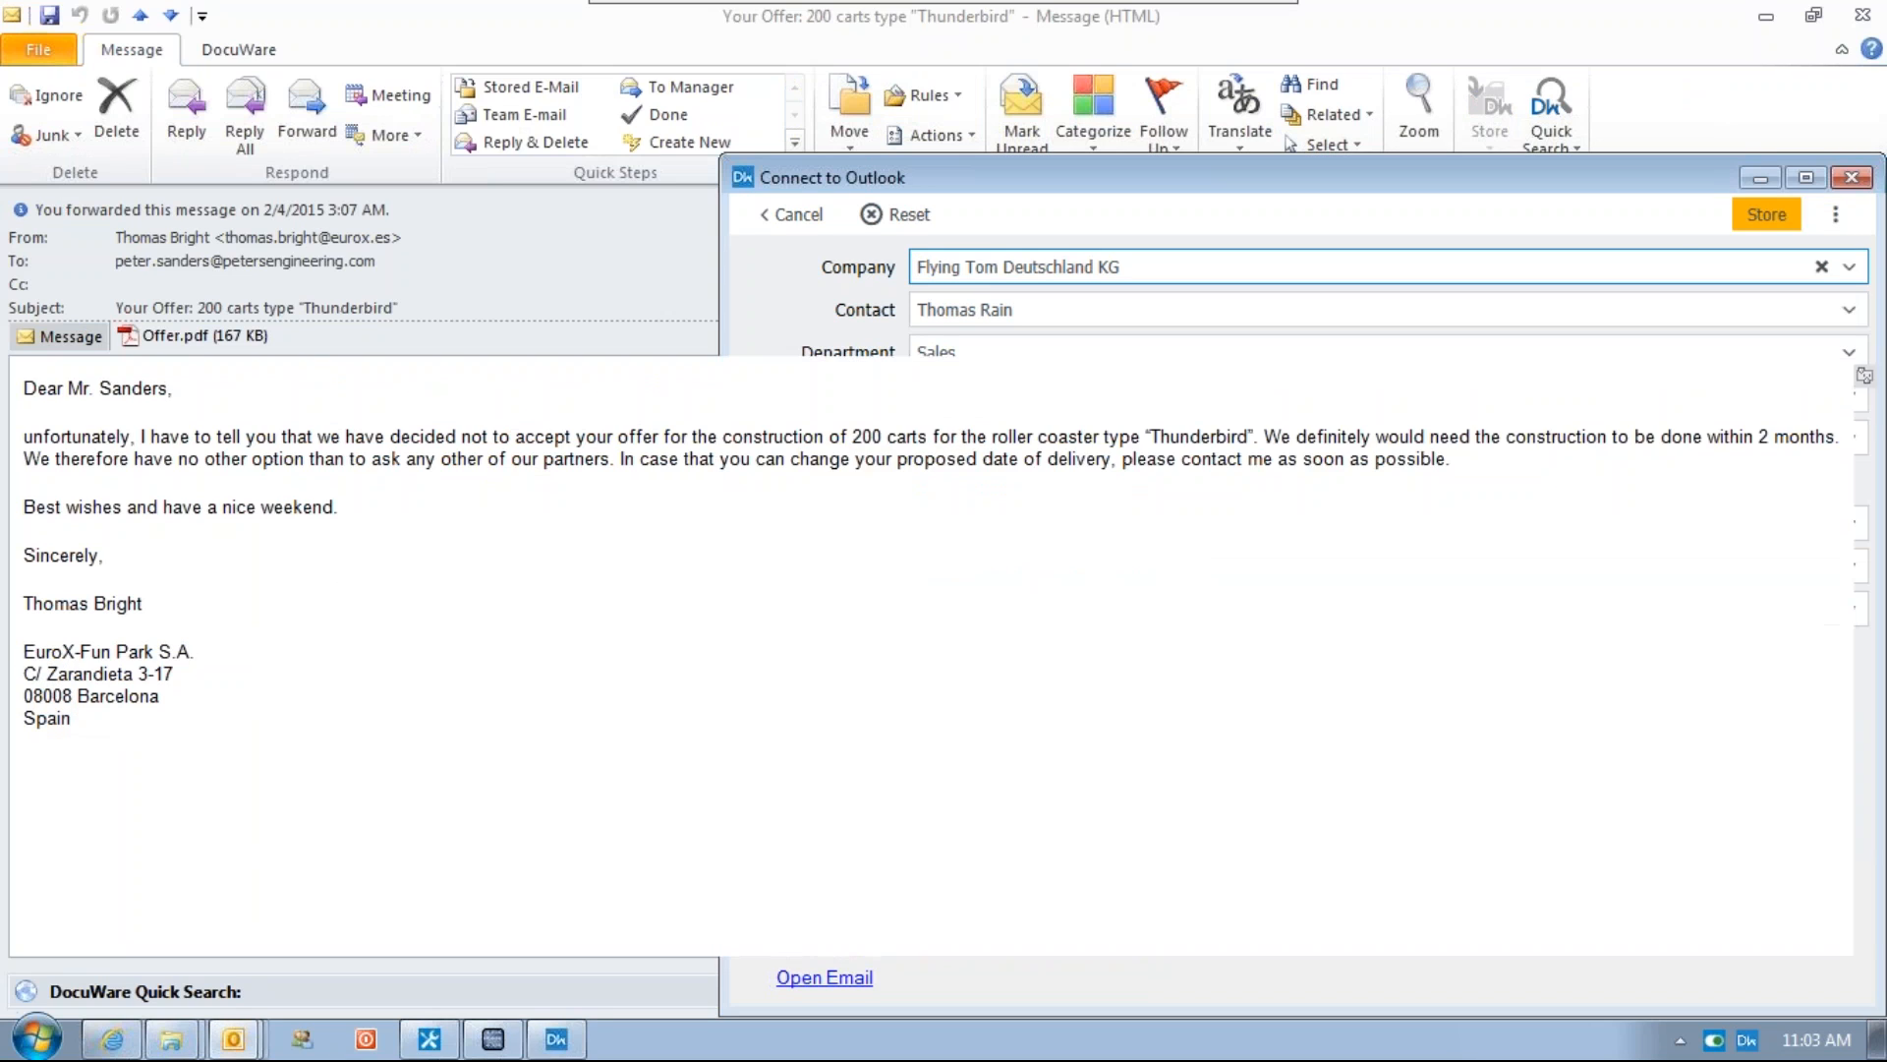
# Copy the signature's company name EuroX-Fun Park S.A. into the store dialog's Company field
pyautogui.moveTo(22, 651); pyautogui.dragTo(196, 649)
pyautogui.hotkey('ctrl', 'c')
pyautogui.hotkey('alt', 'Tab')
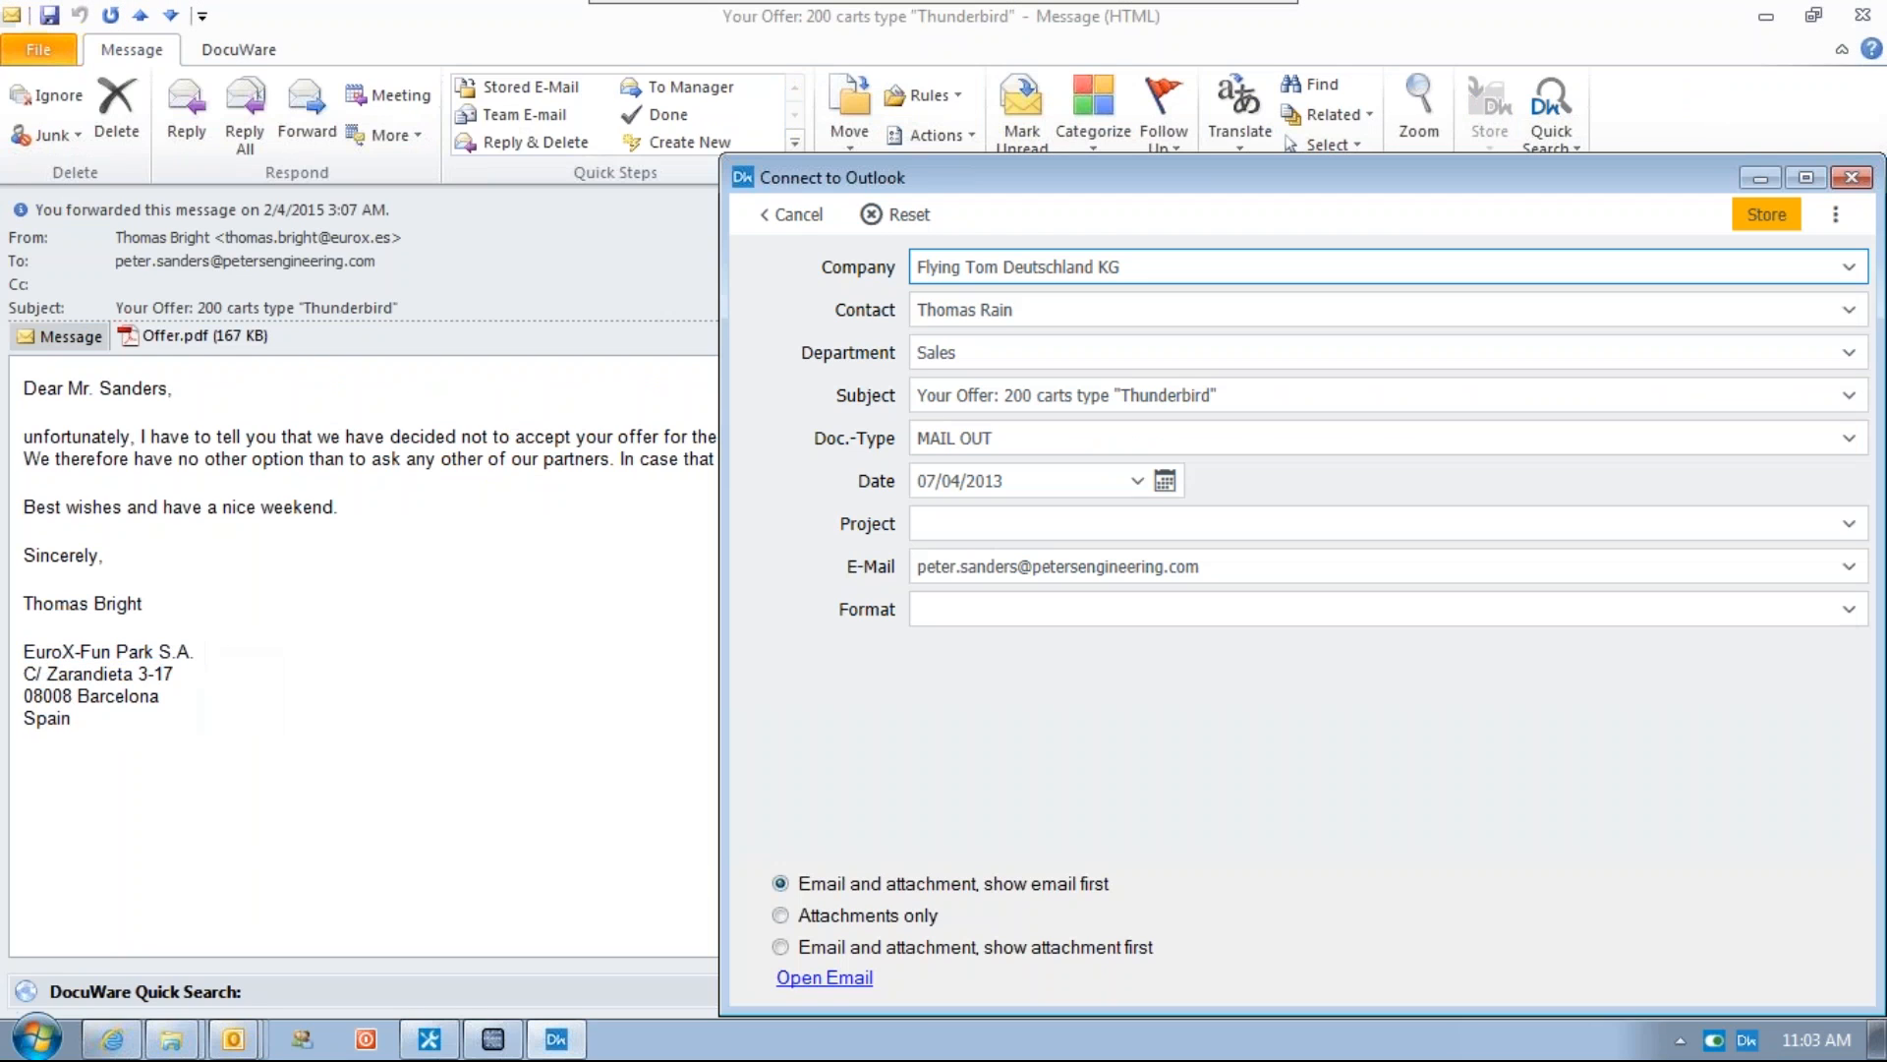
pyautogui.click(1127, 275)
pyautogui.hotkey('ctrl', 'a')
pyautogui.hotkey('ctrl', 'v')
# Set Contact to the offer sender's name, store the email, and close the message
pyautogui.press('Tab')
pyautogui.write('Thoma')
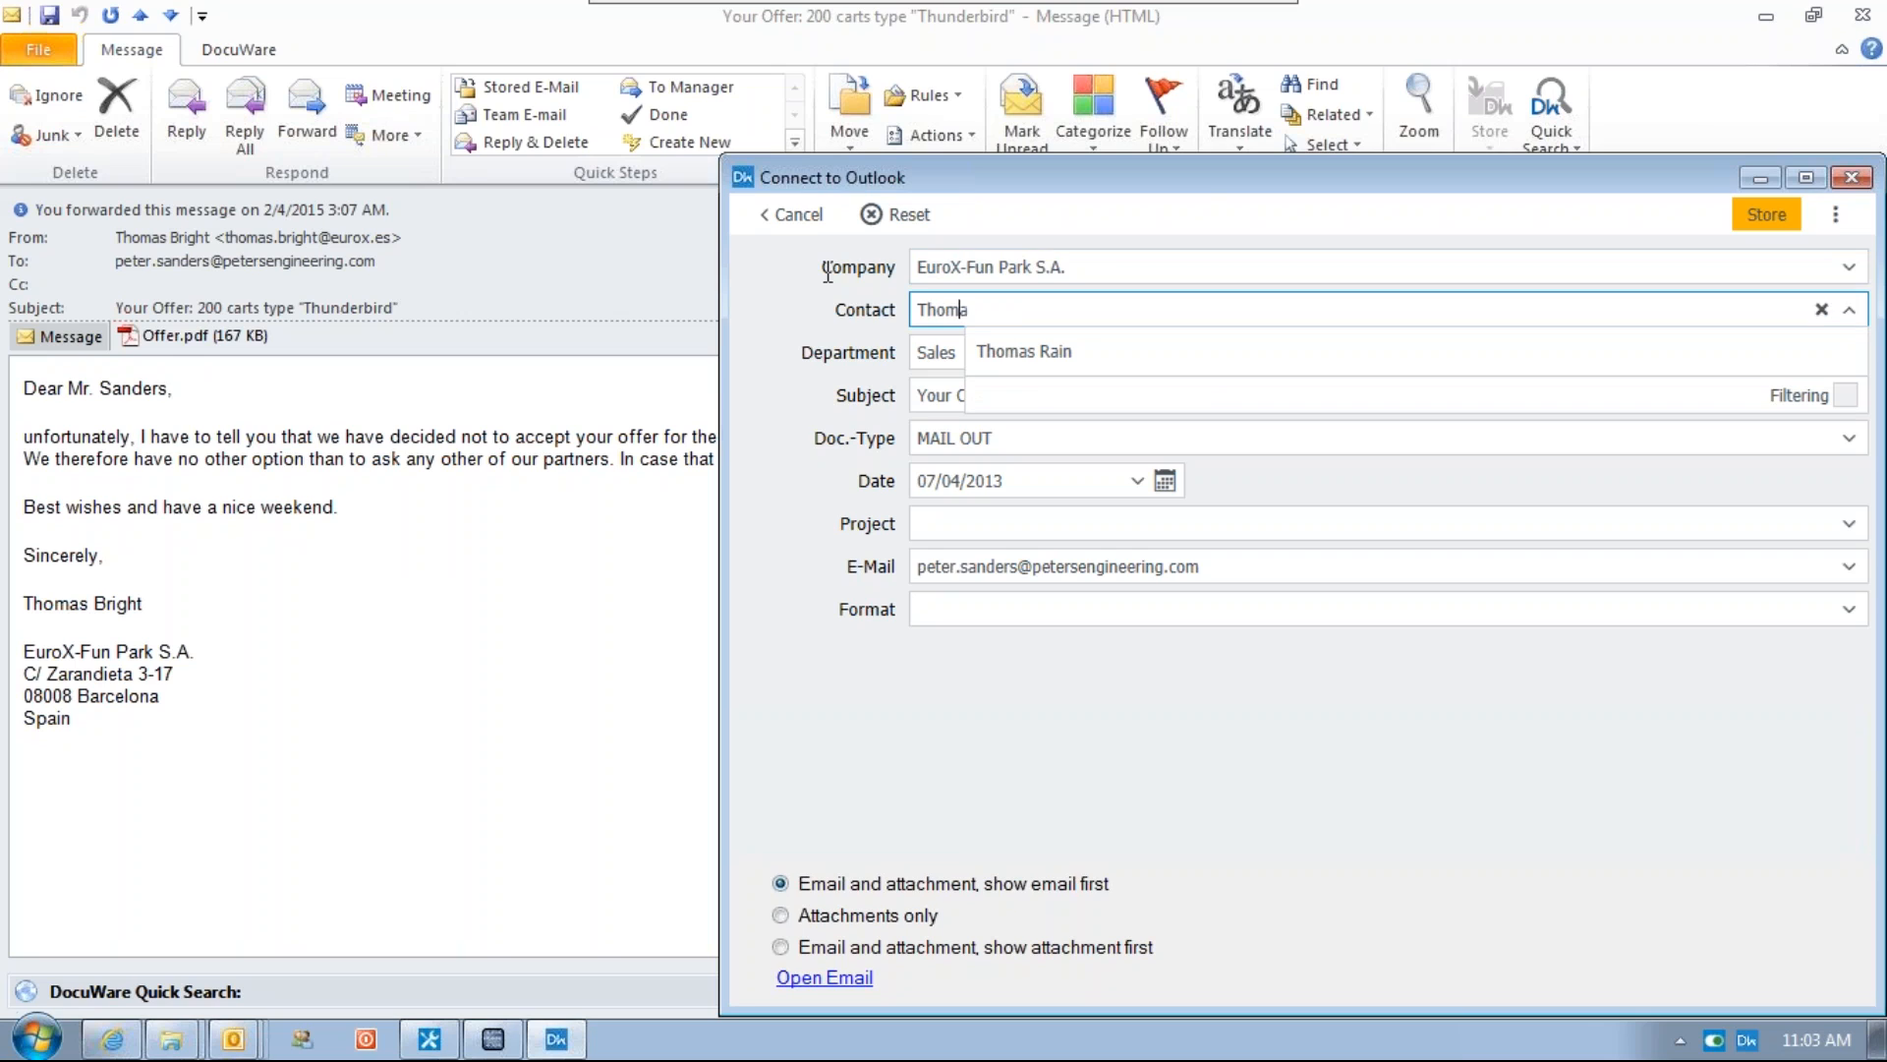
pyautogui.write('s Brigh')
pyautogui.press('Tab')
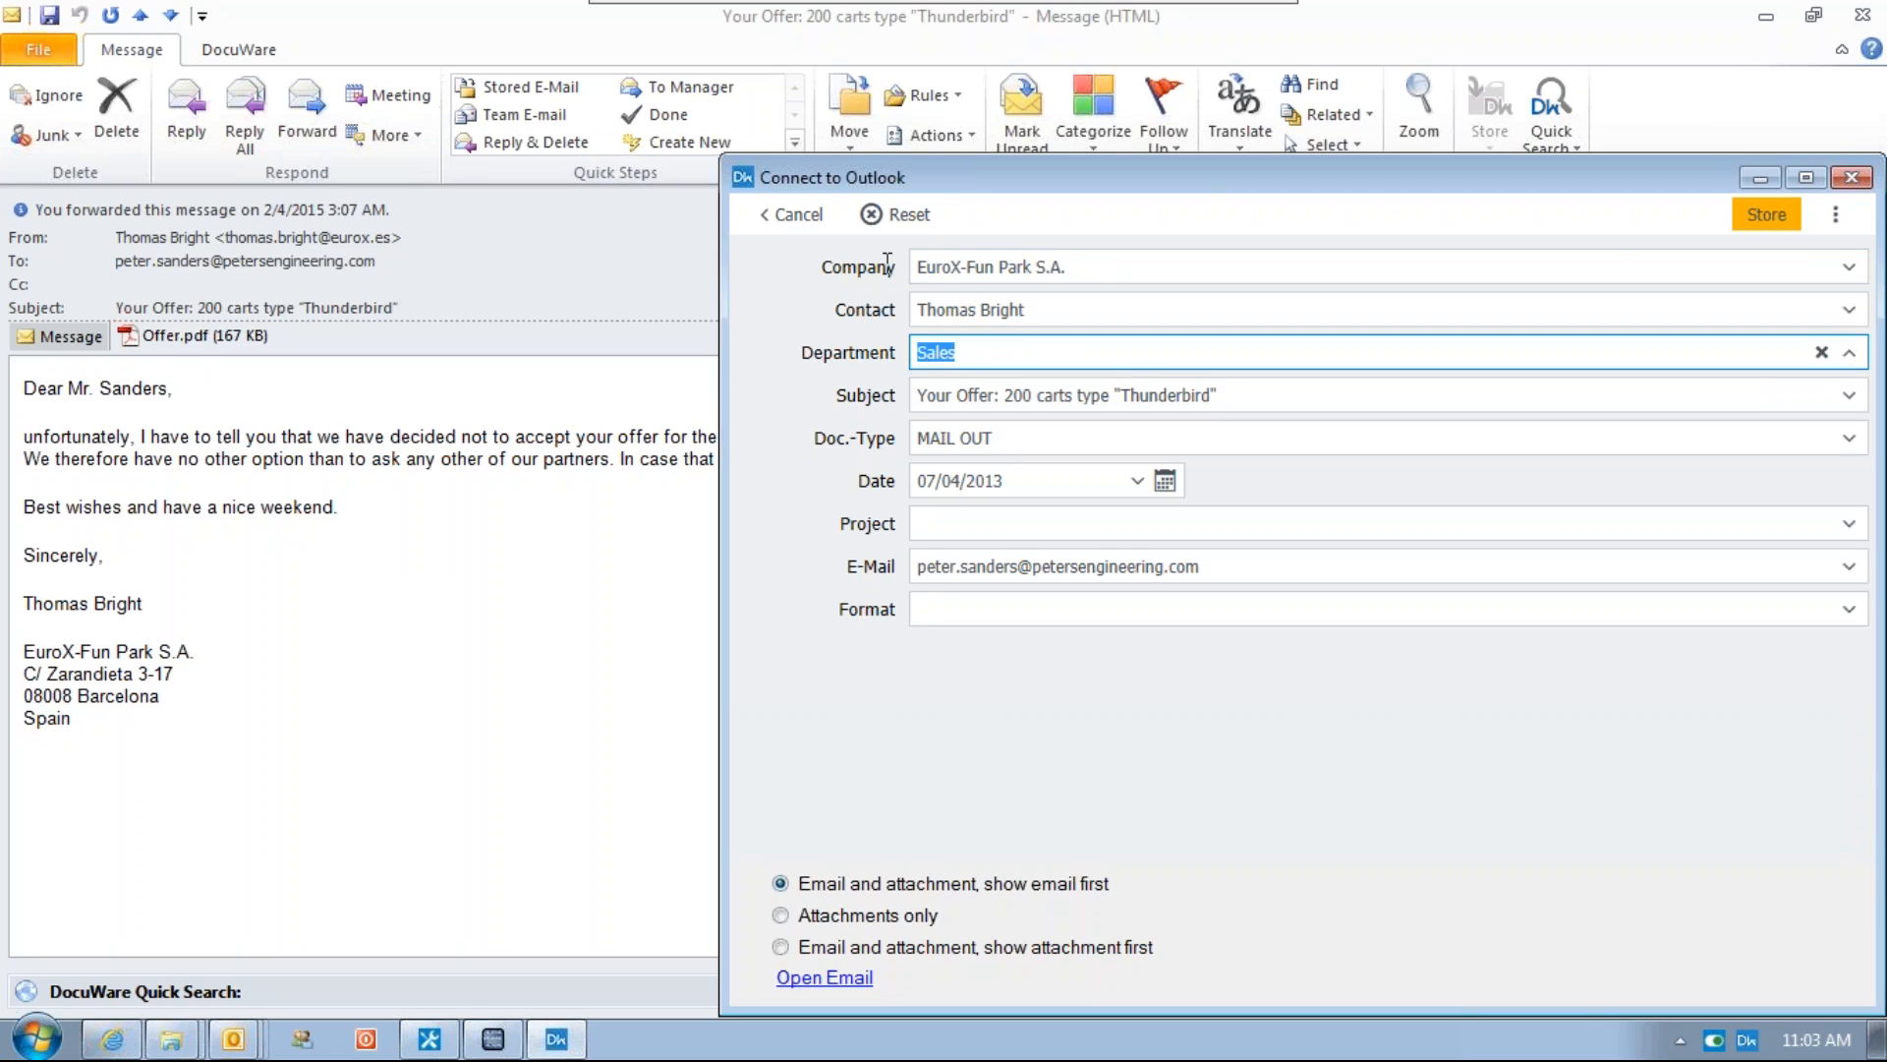
pyautogui.click(1766, 215)
pyautogui.click(1864, 15)
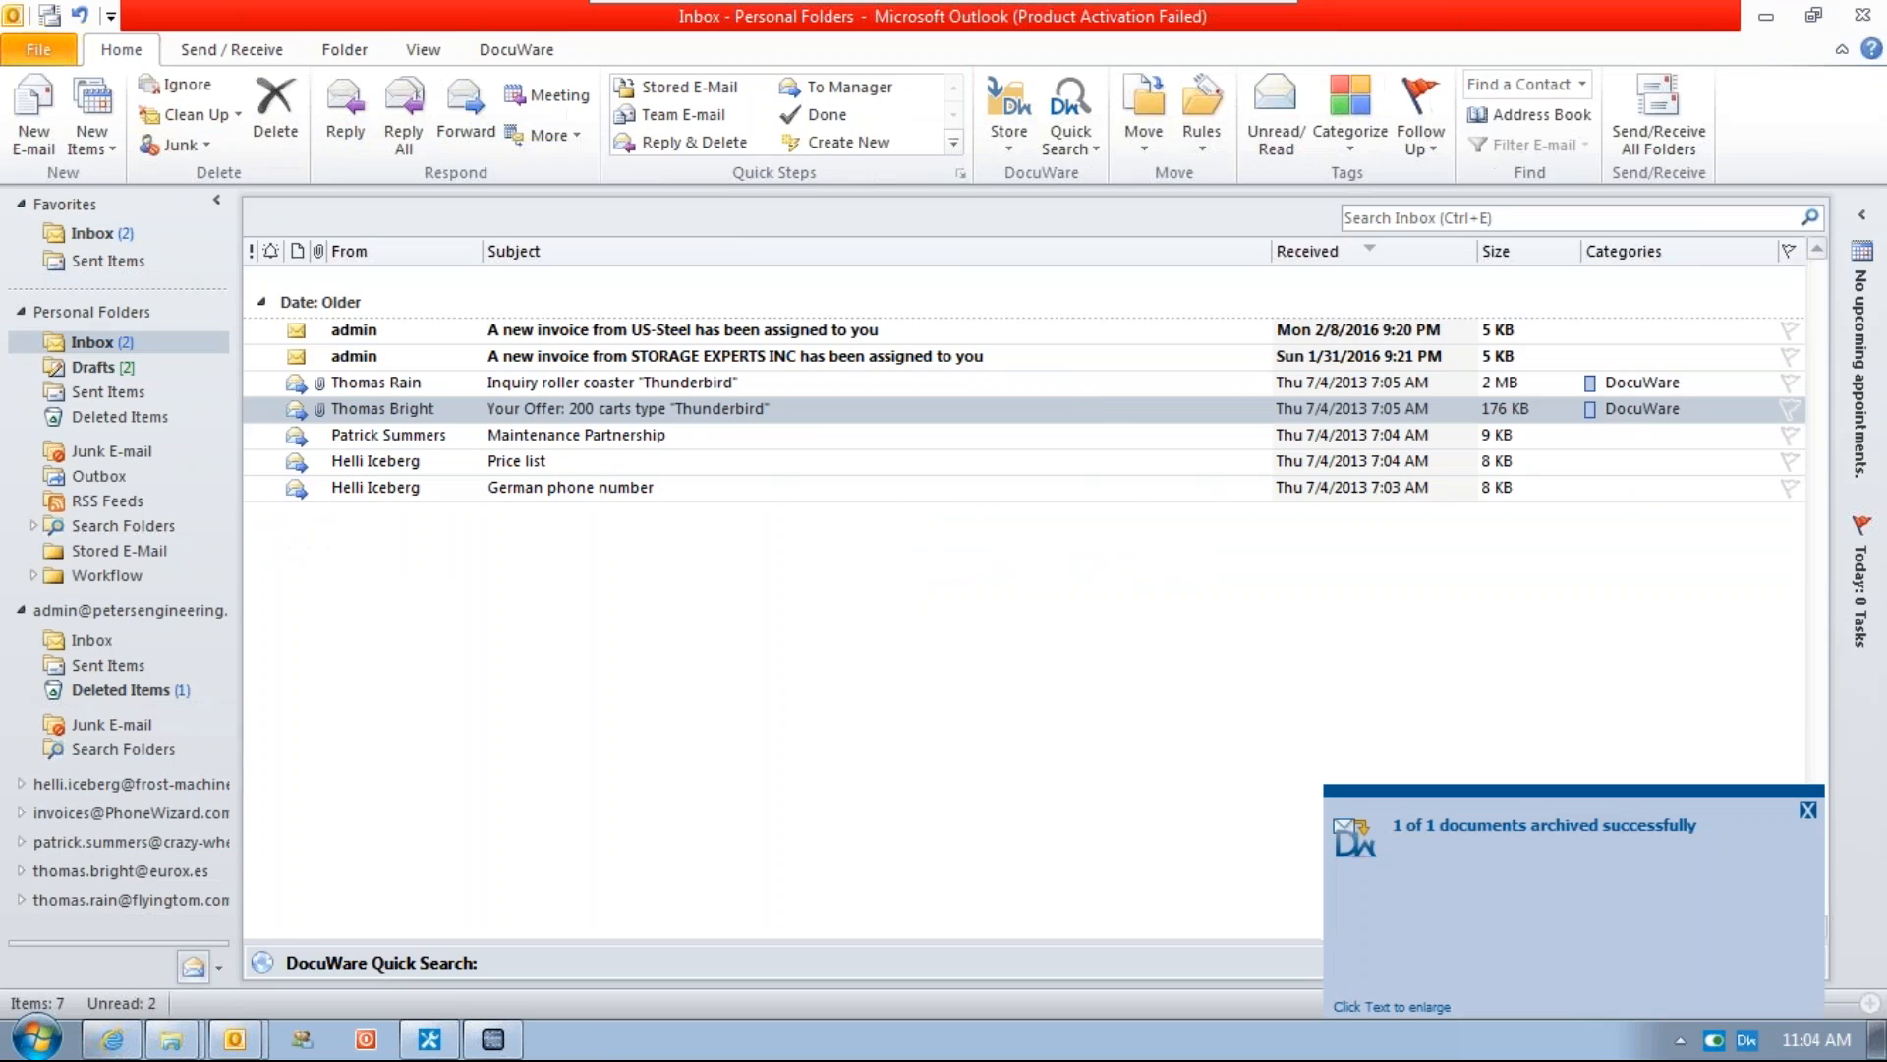
# Start storing the Maintenance Partnership email in DocuWare from its context menu
pyautogui.click(745, 430)
pyautogui.rightClick(745, 431)
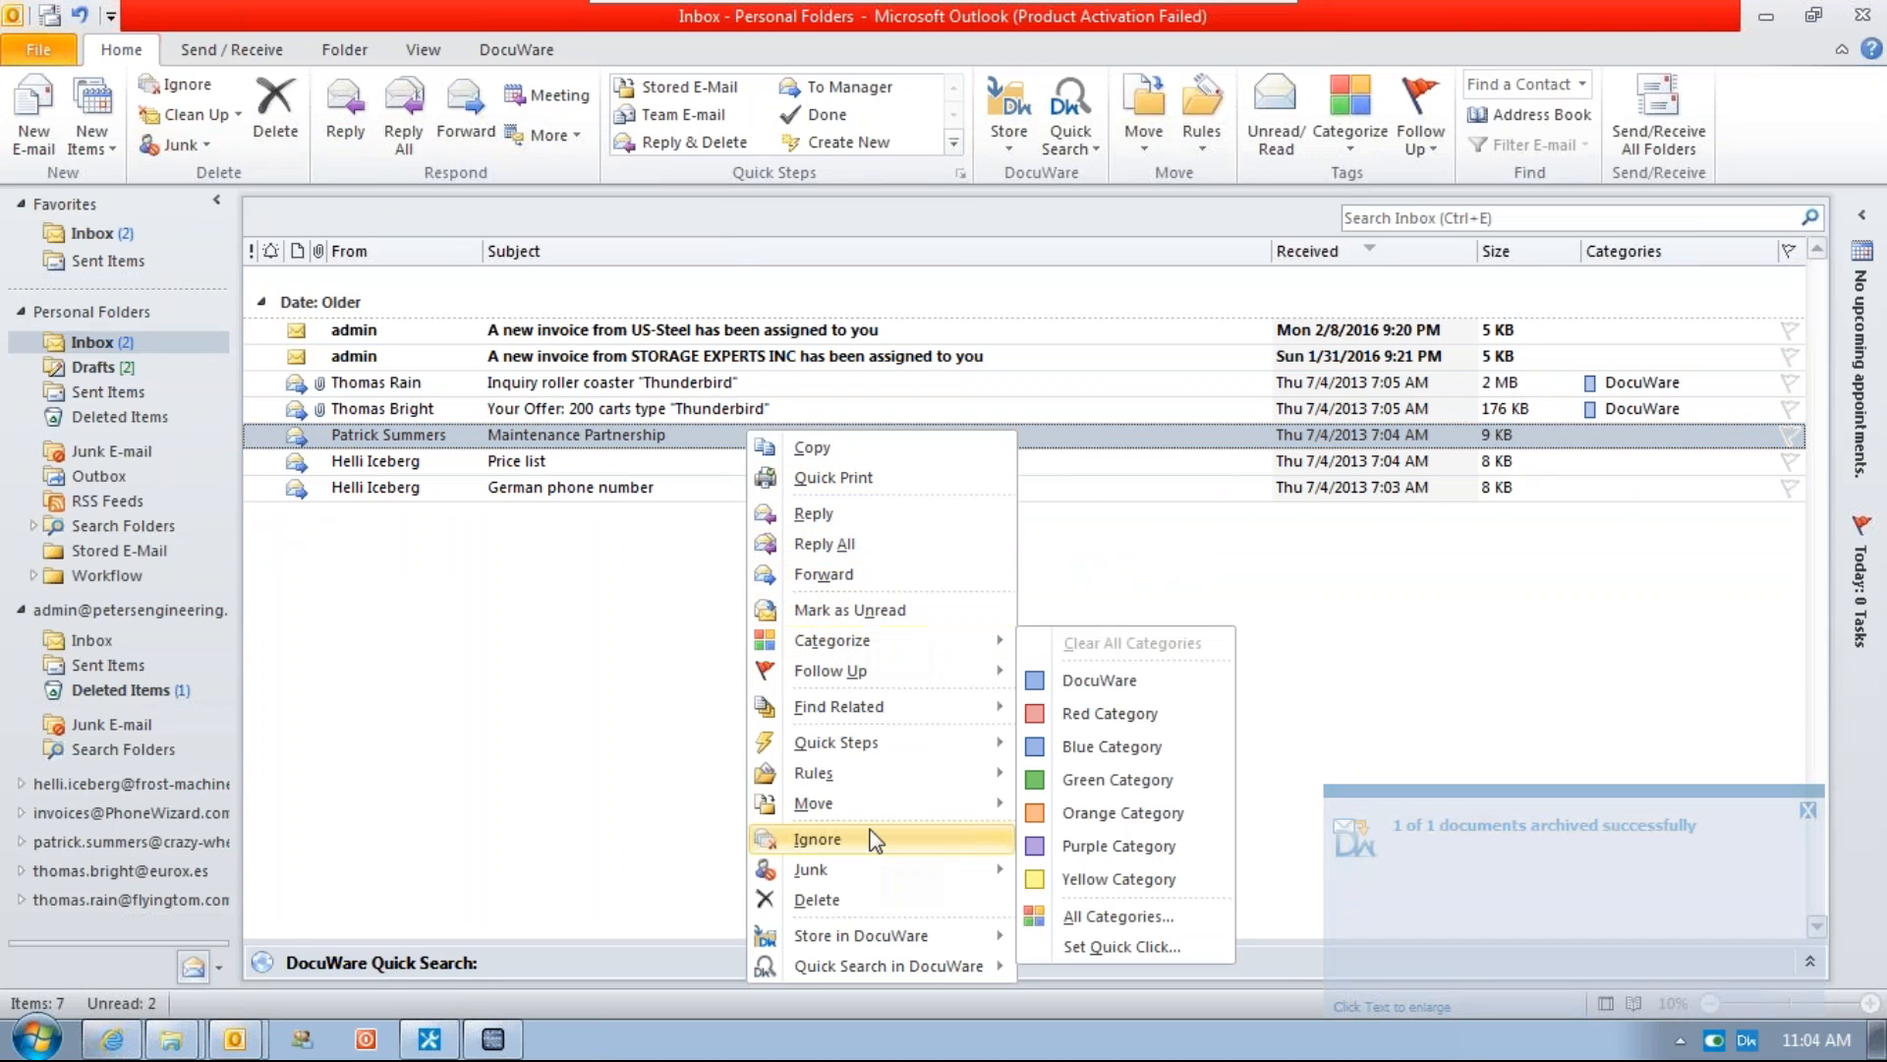
pyautogui.moveTo(879, 939)
pyautogui.click(1116, 883)
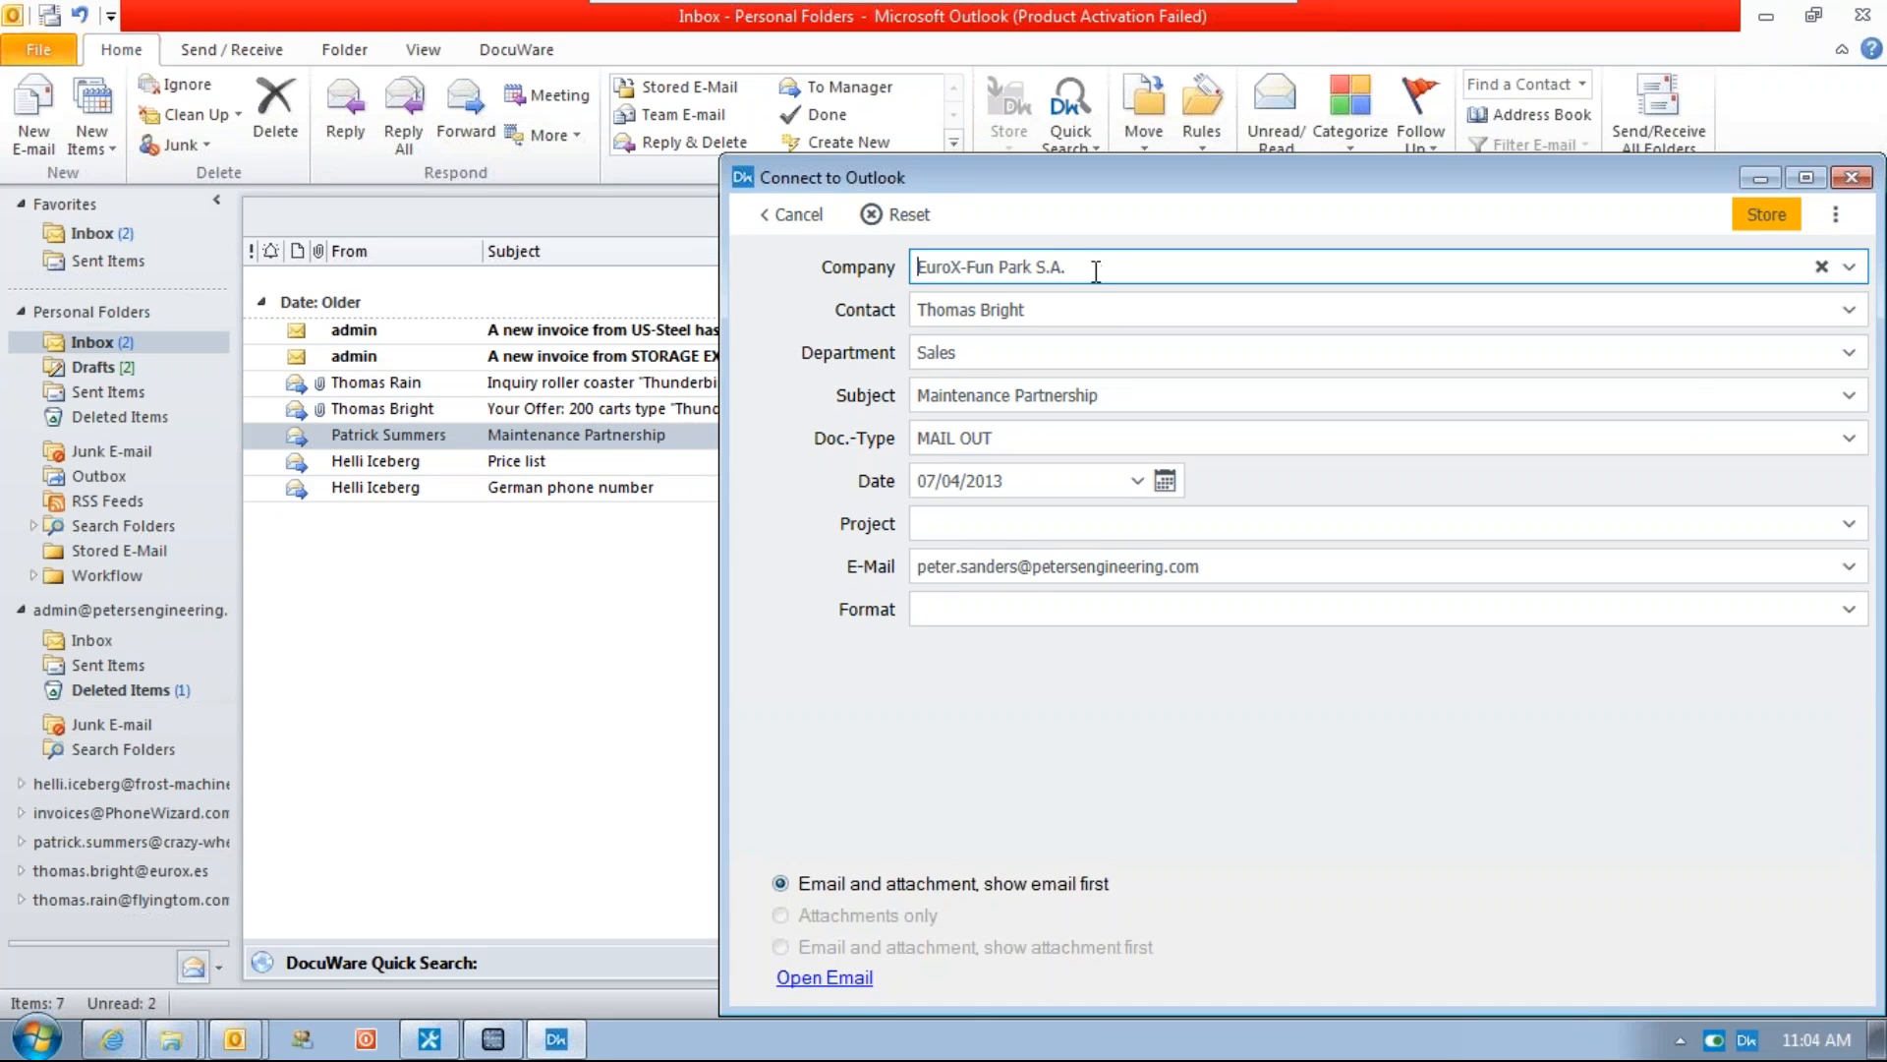
# Replace the Contact with the Maintenance Partnership sender's name and store the email
pyautogui.press('Tab')
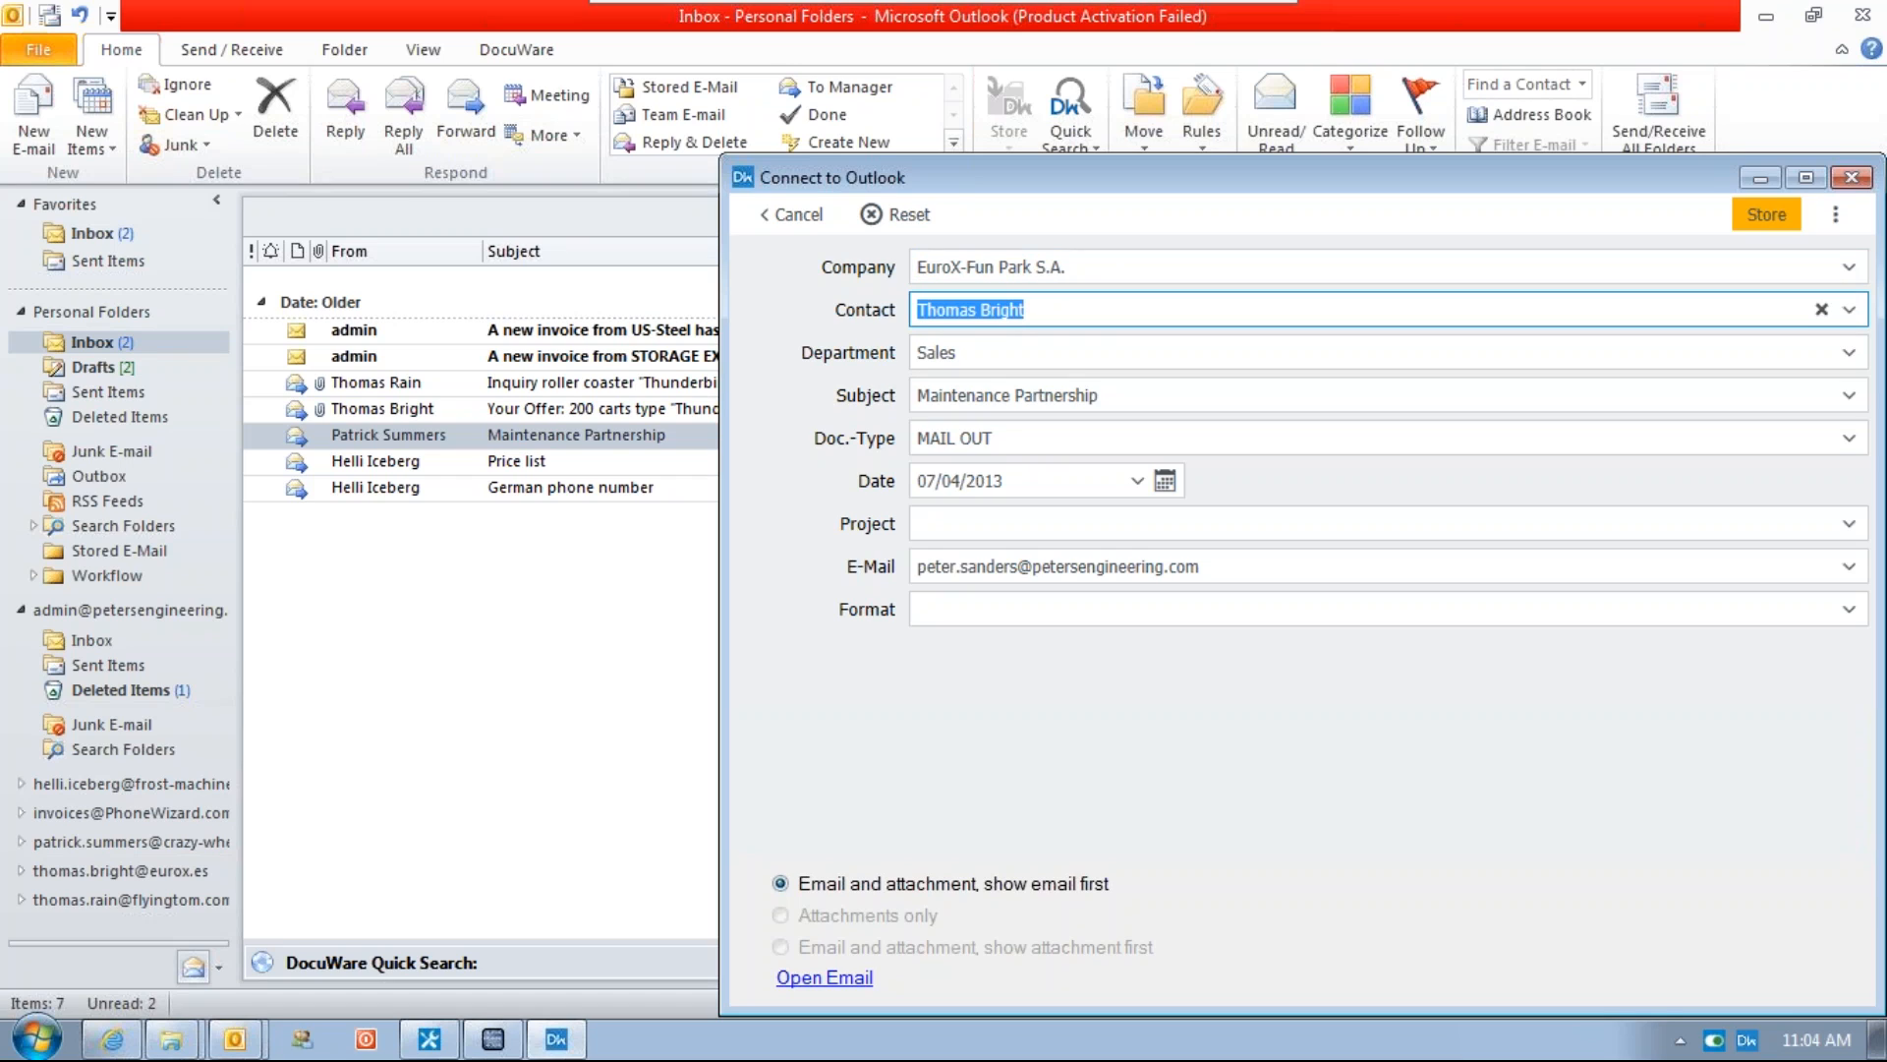
pyautogui.write('Patrick Summers')
pyautogui.press('Return')
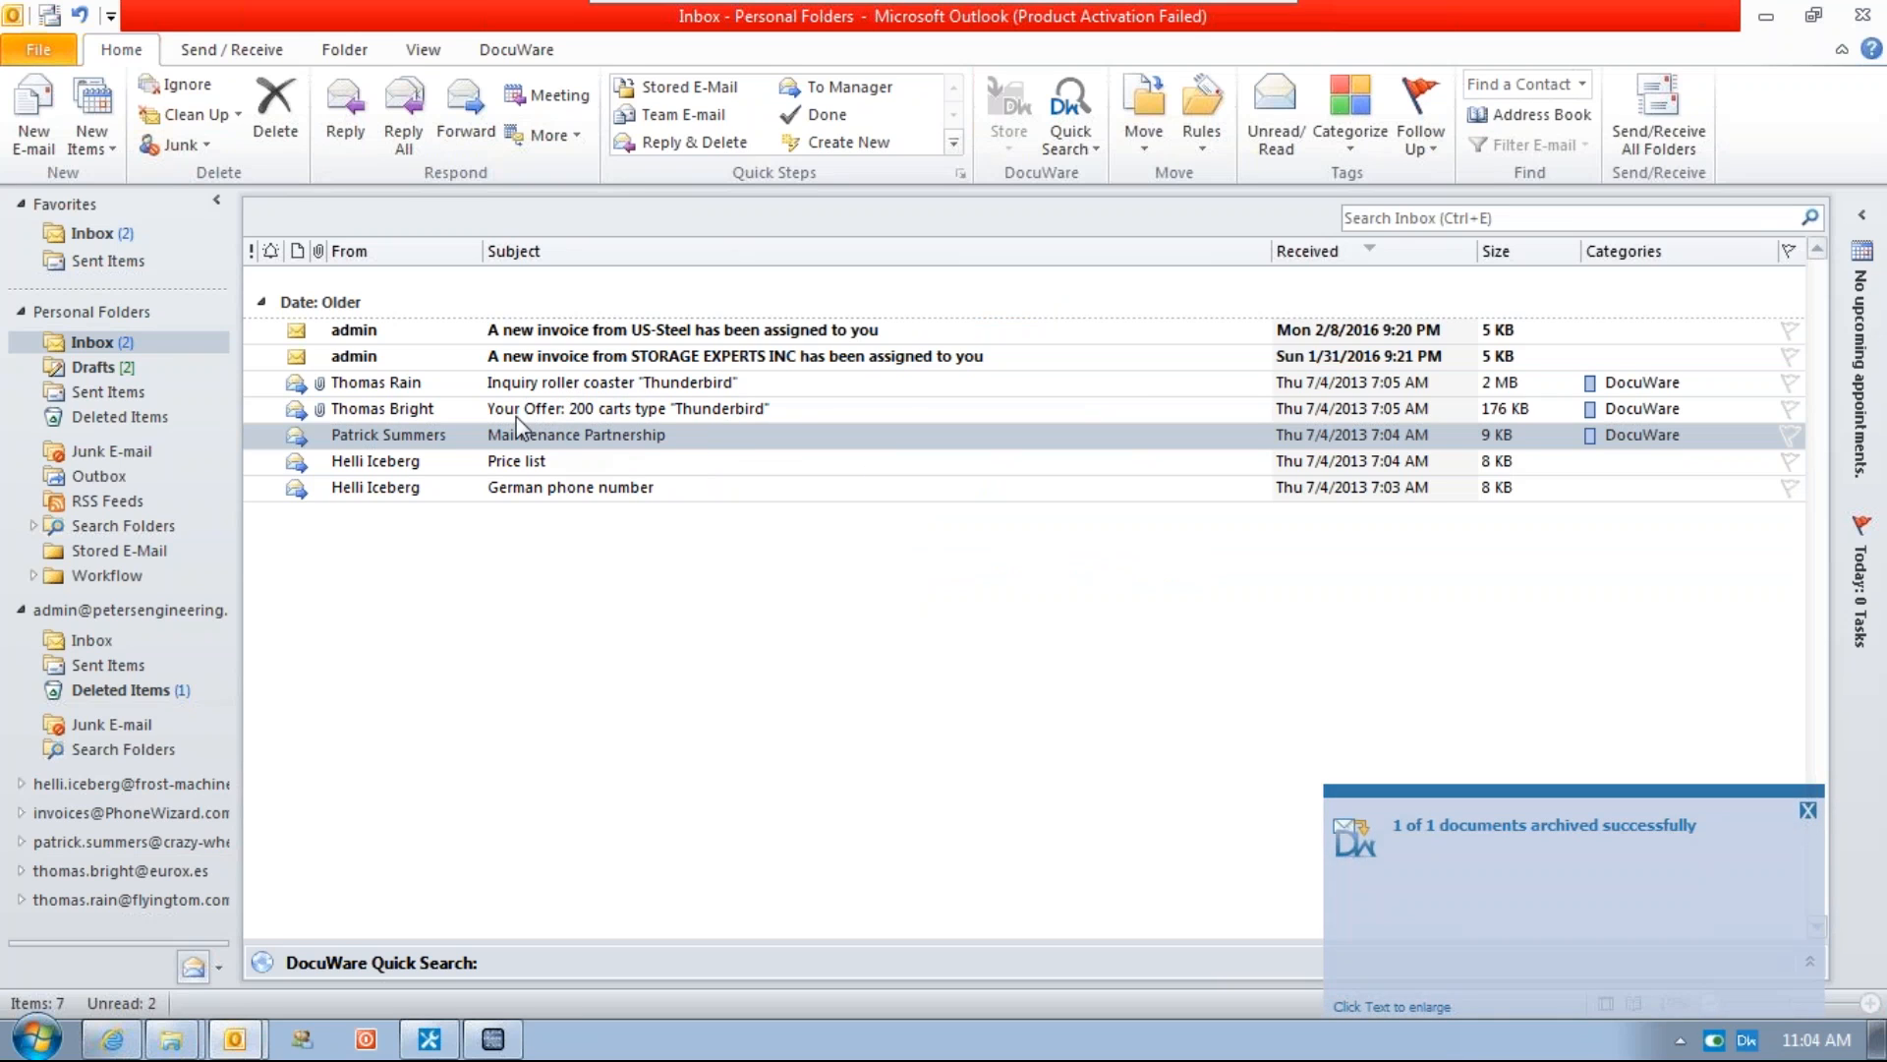
# Open the Thunderbird inquiry email, preview its DXF attachment, and close the message
pyautogui.doubleClick(514, 385)
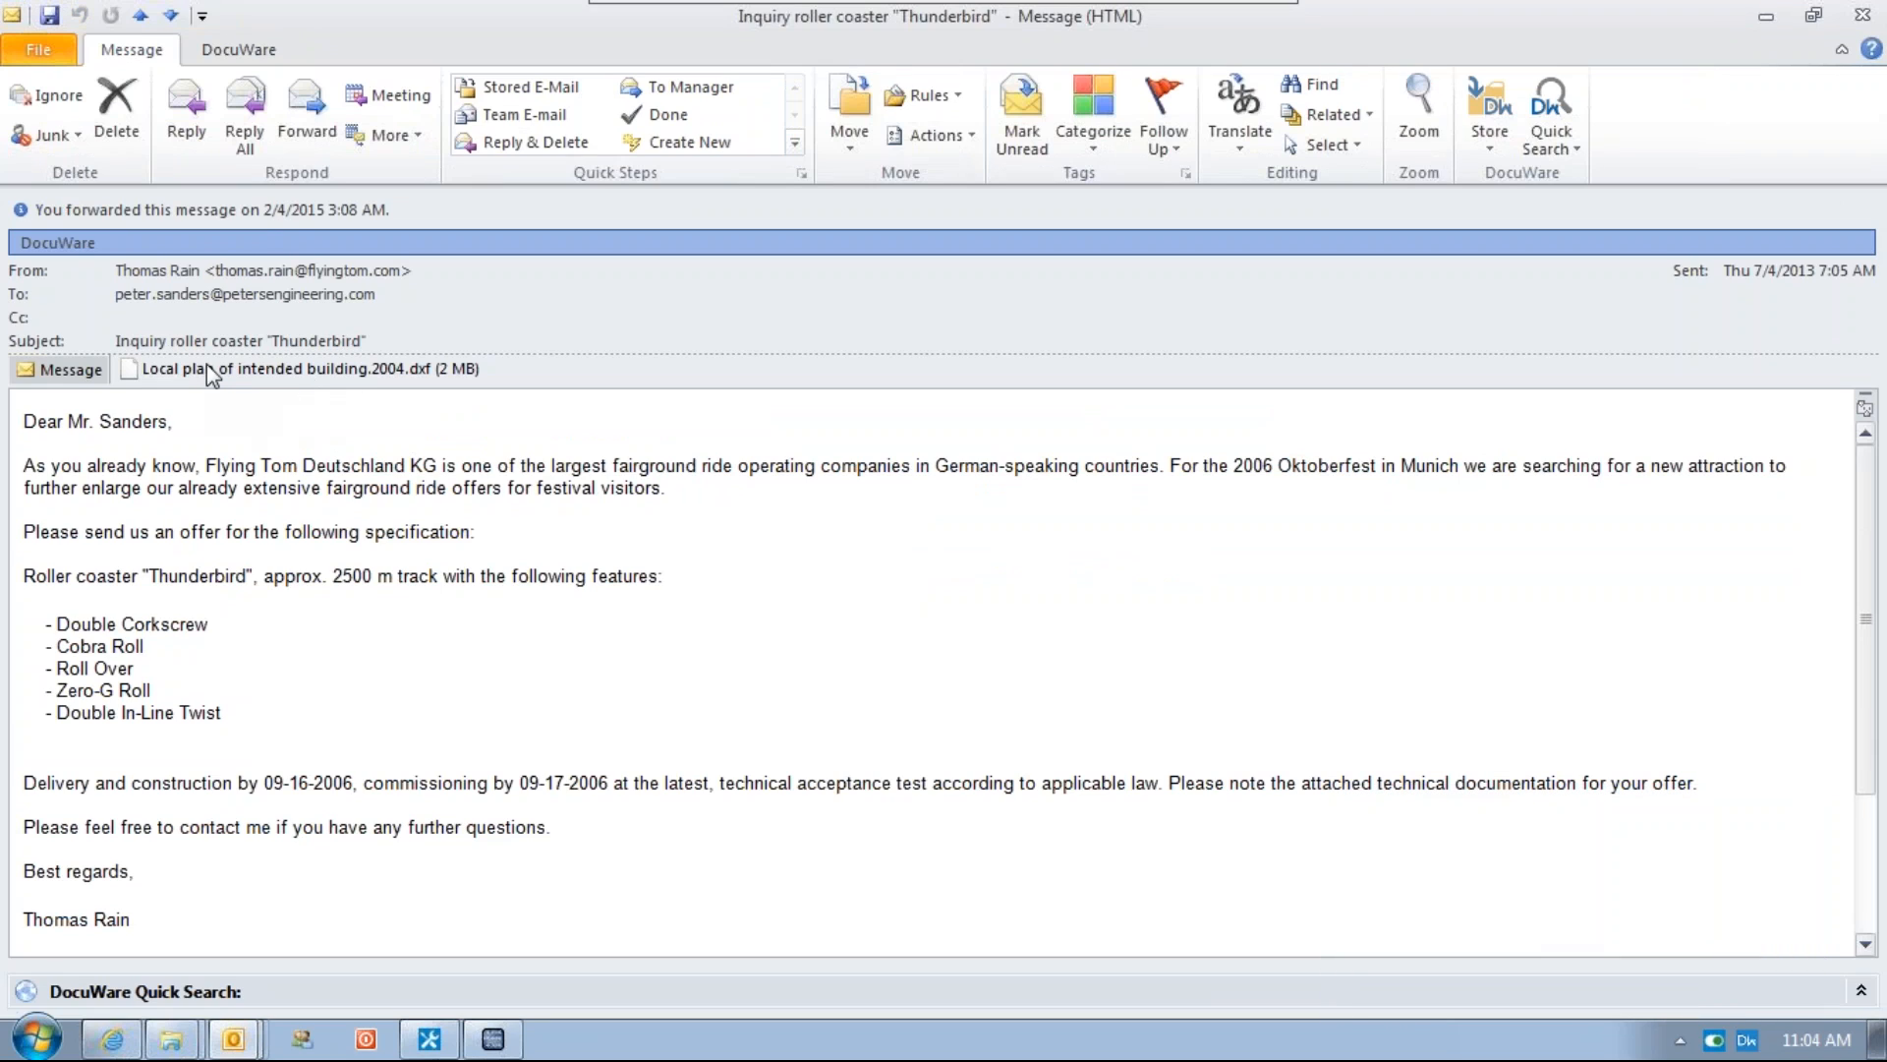
pyautogui.click(423, 371)
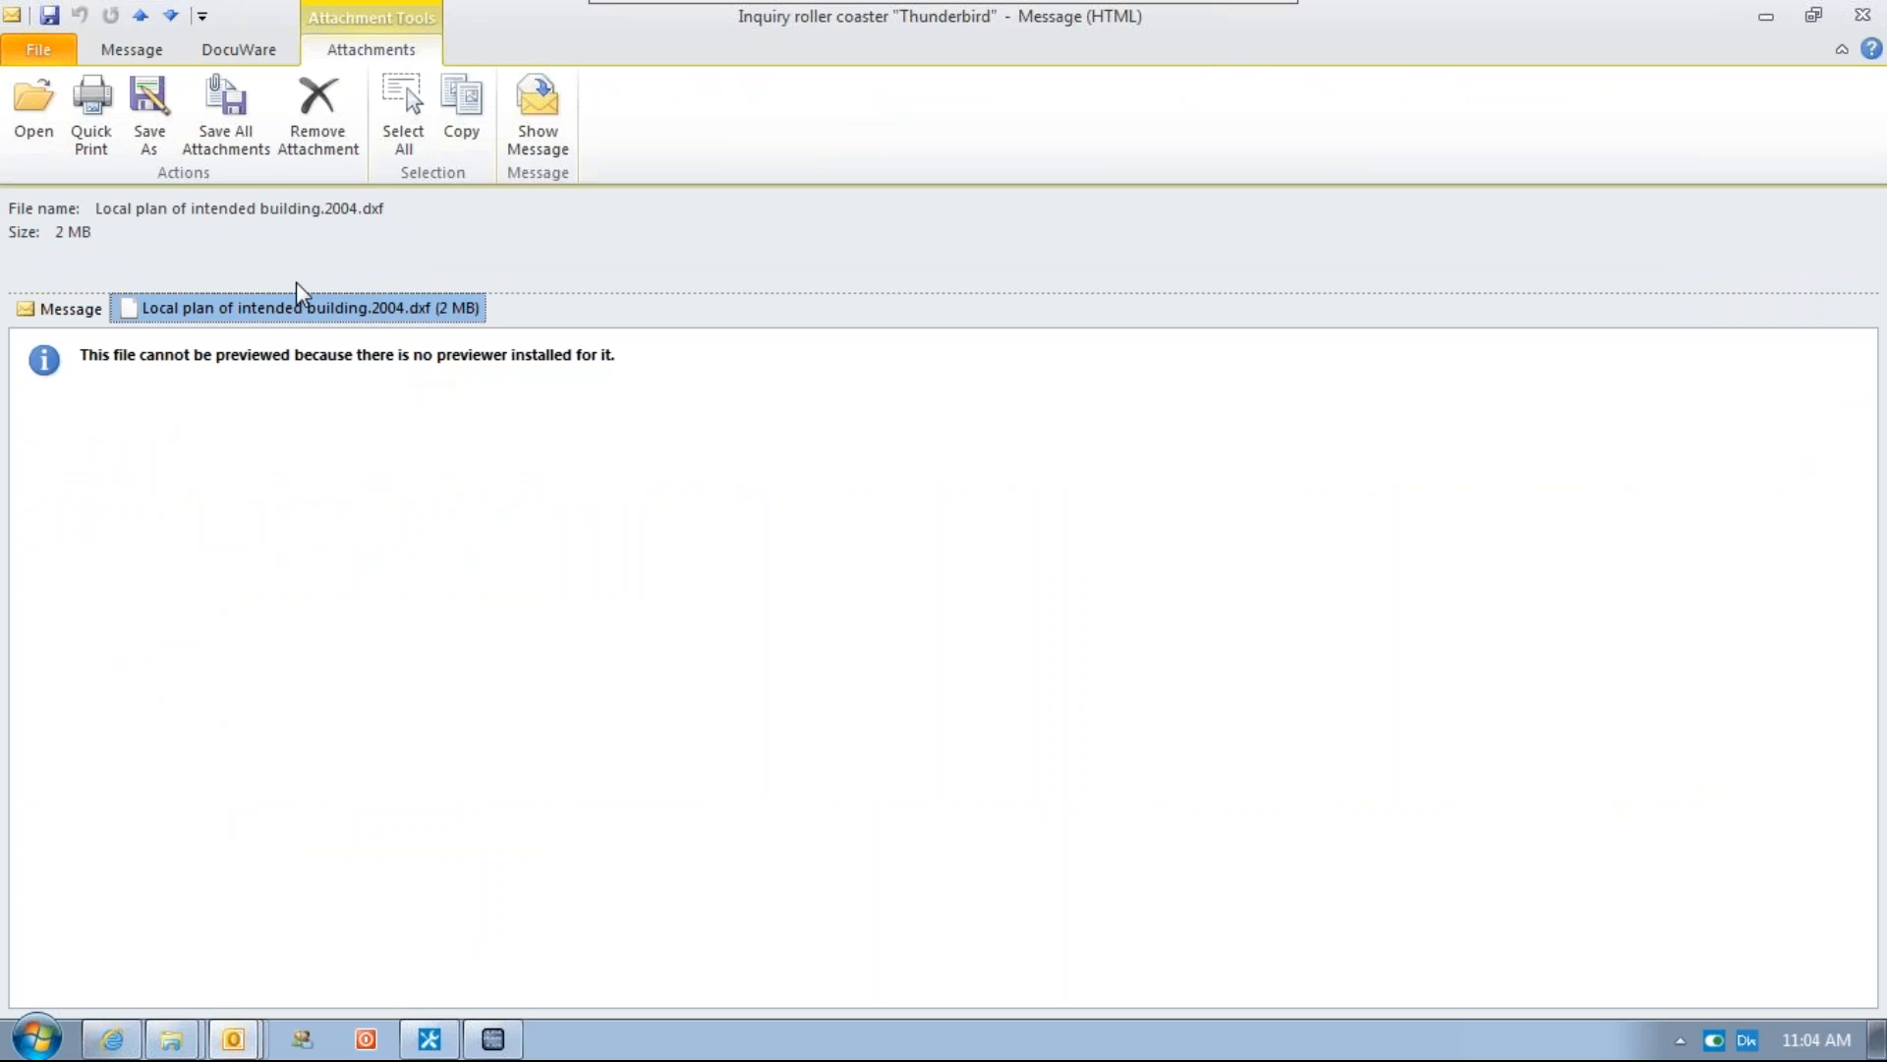
pyautogui.click(1861, 16)
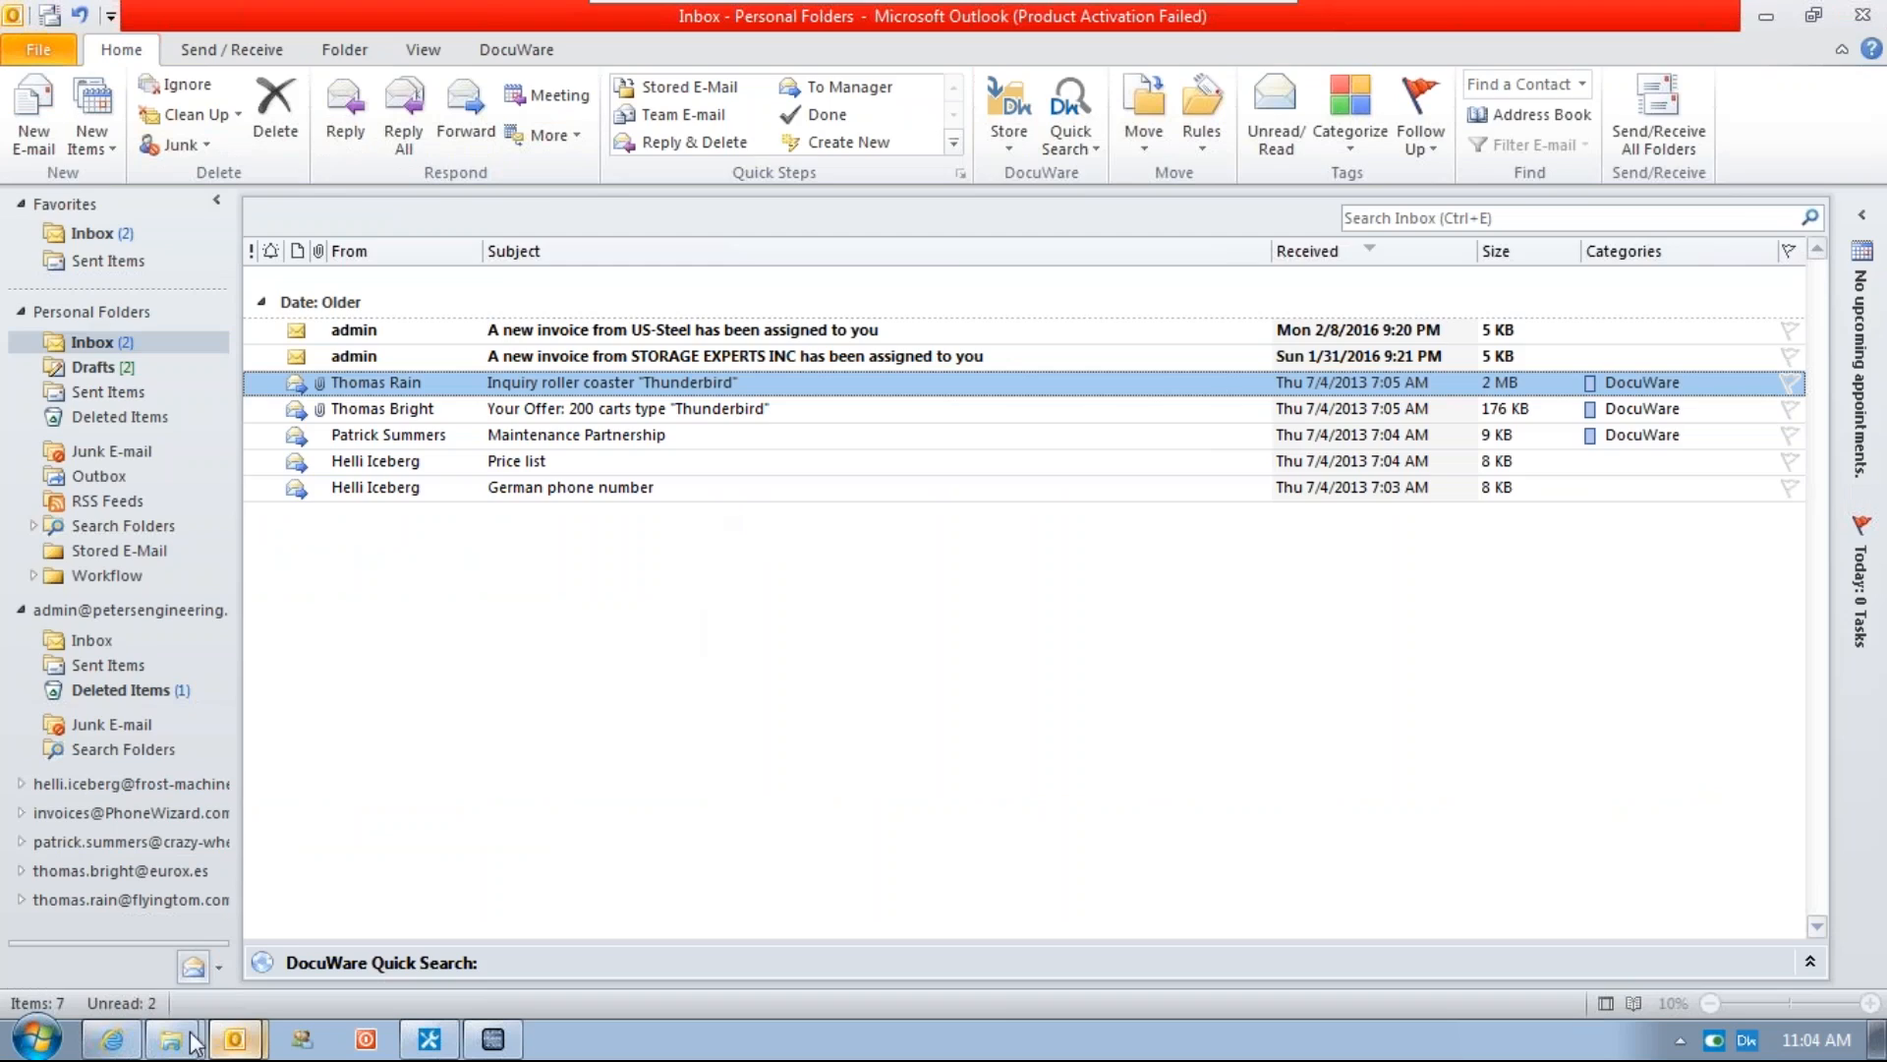
# Switch to the DocuWare web client and refresh the document pool search results
pyautogui.click(111, 1039)
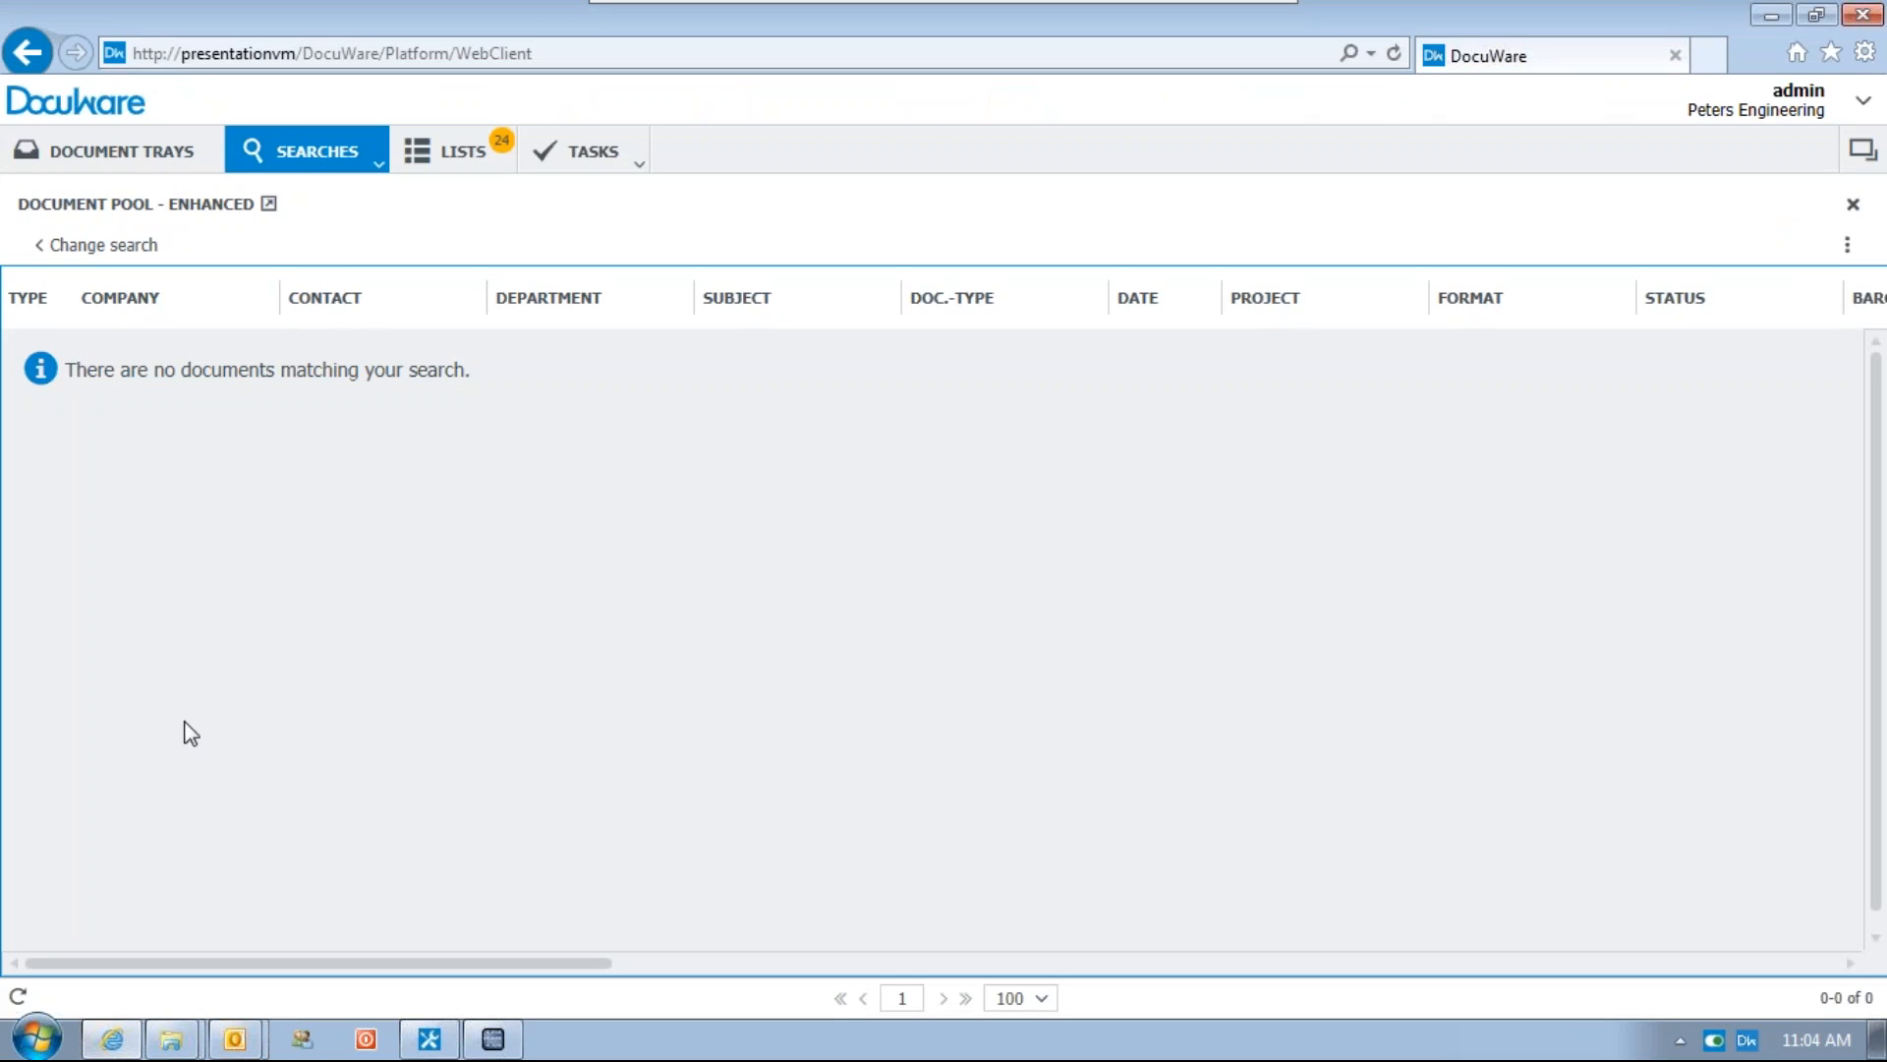
pyautogui.click(18, 996)
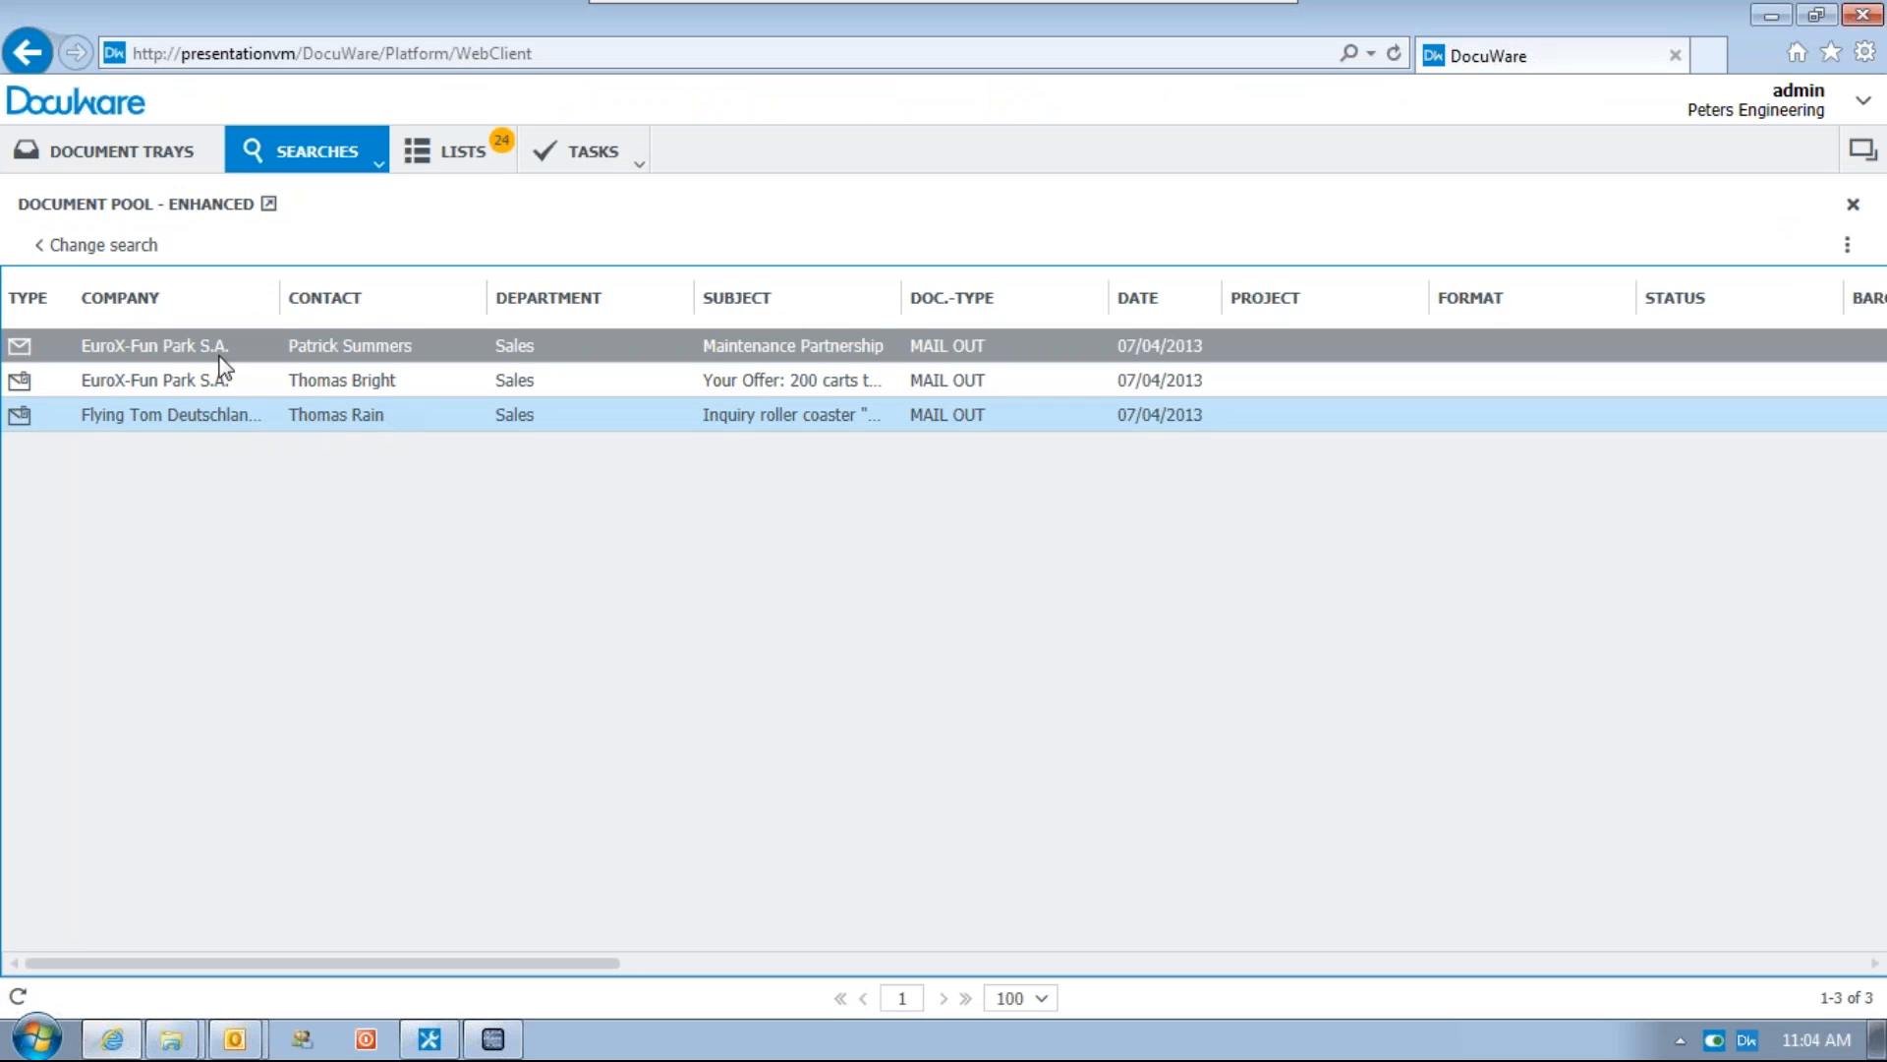
# Open the archived Thunderbird inquiry in the viewer, browse to its attached site plan, and close the viewer
pyautogui.doubleClick(352, 409)
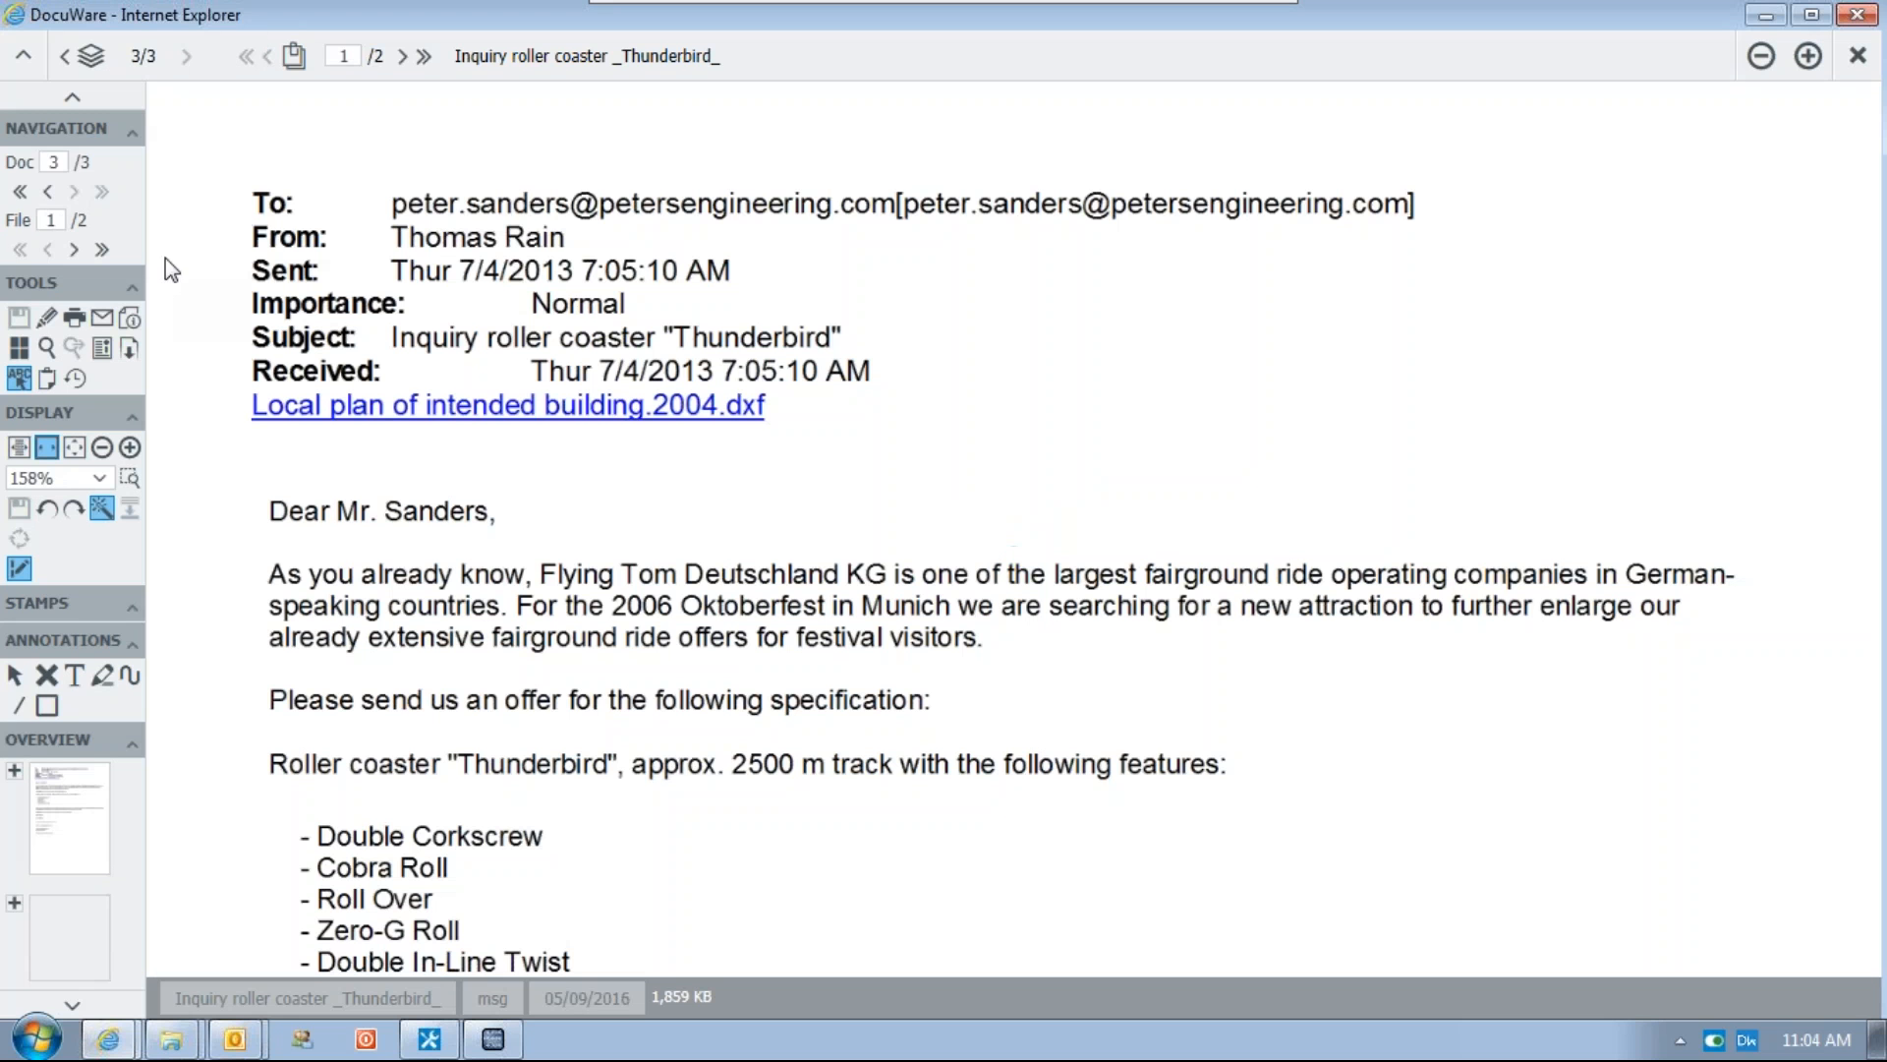
pyautogui.click(74, 249)
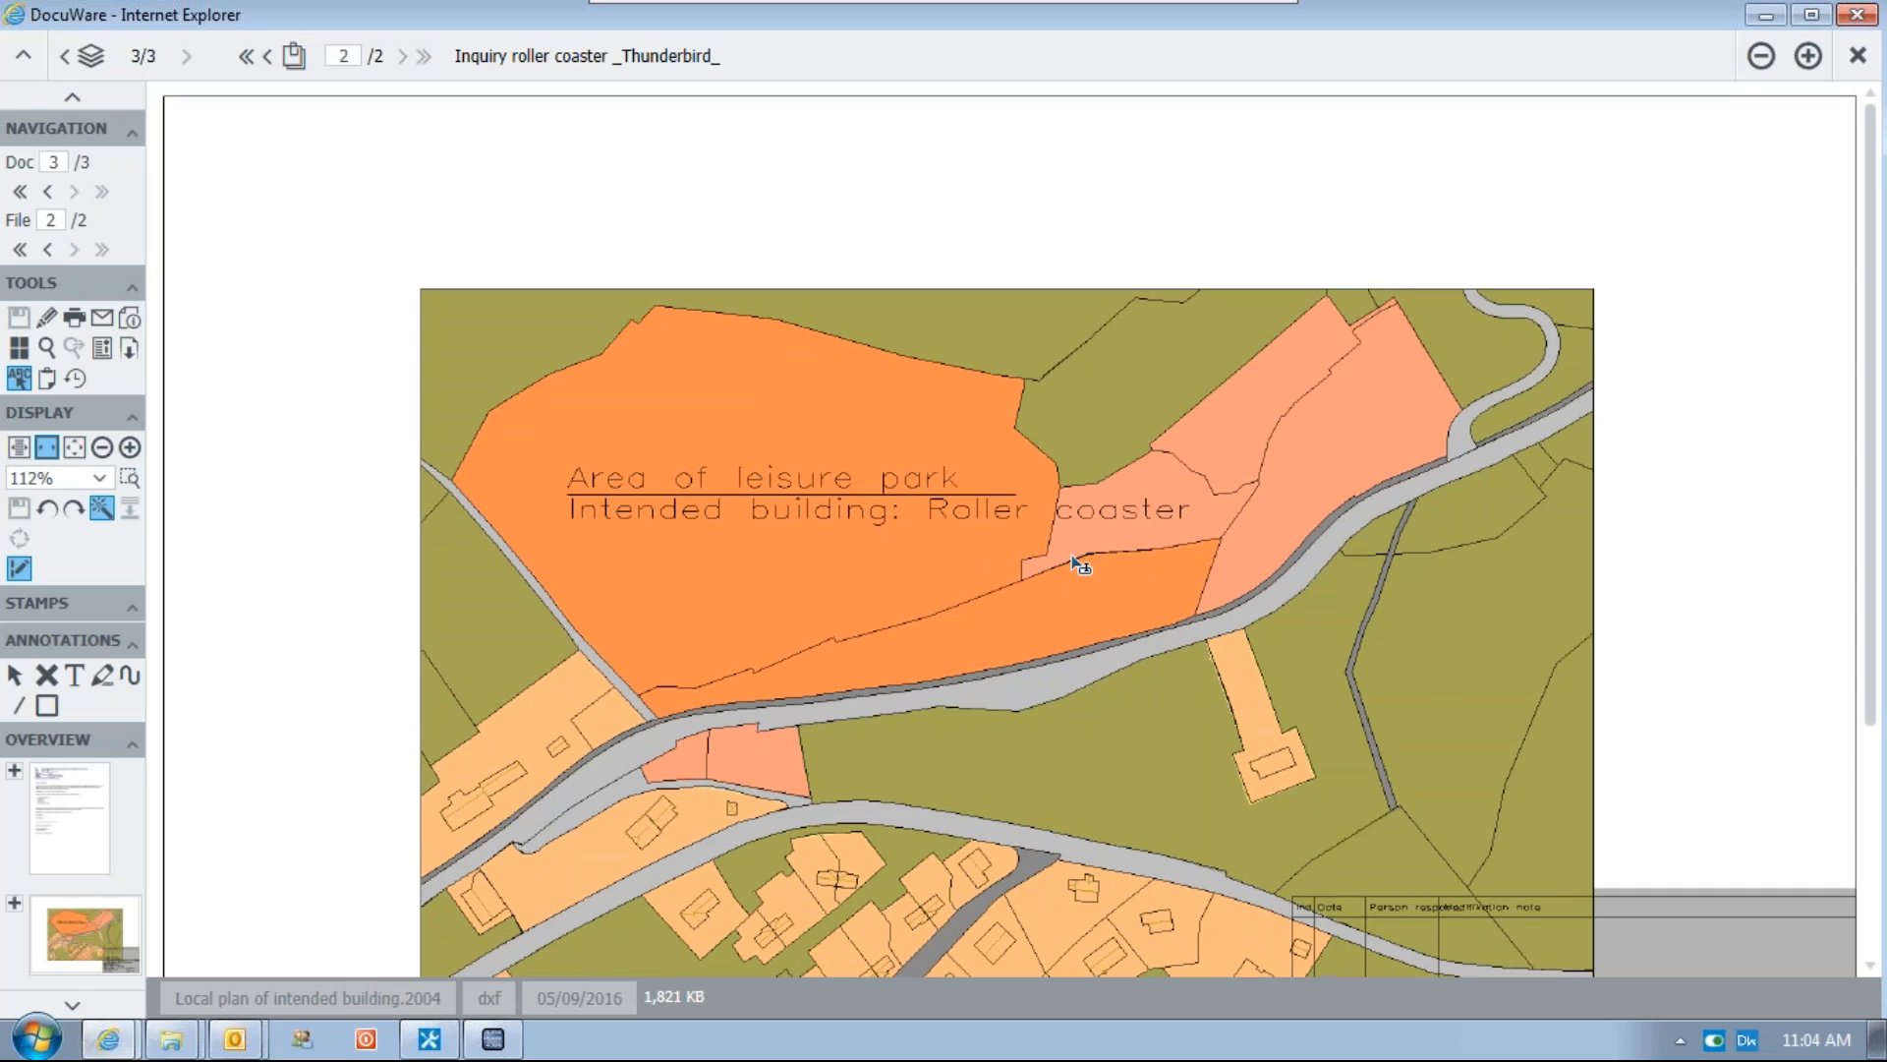
pyautogui.scroll(-3, 1313, 462)
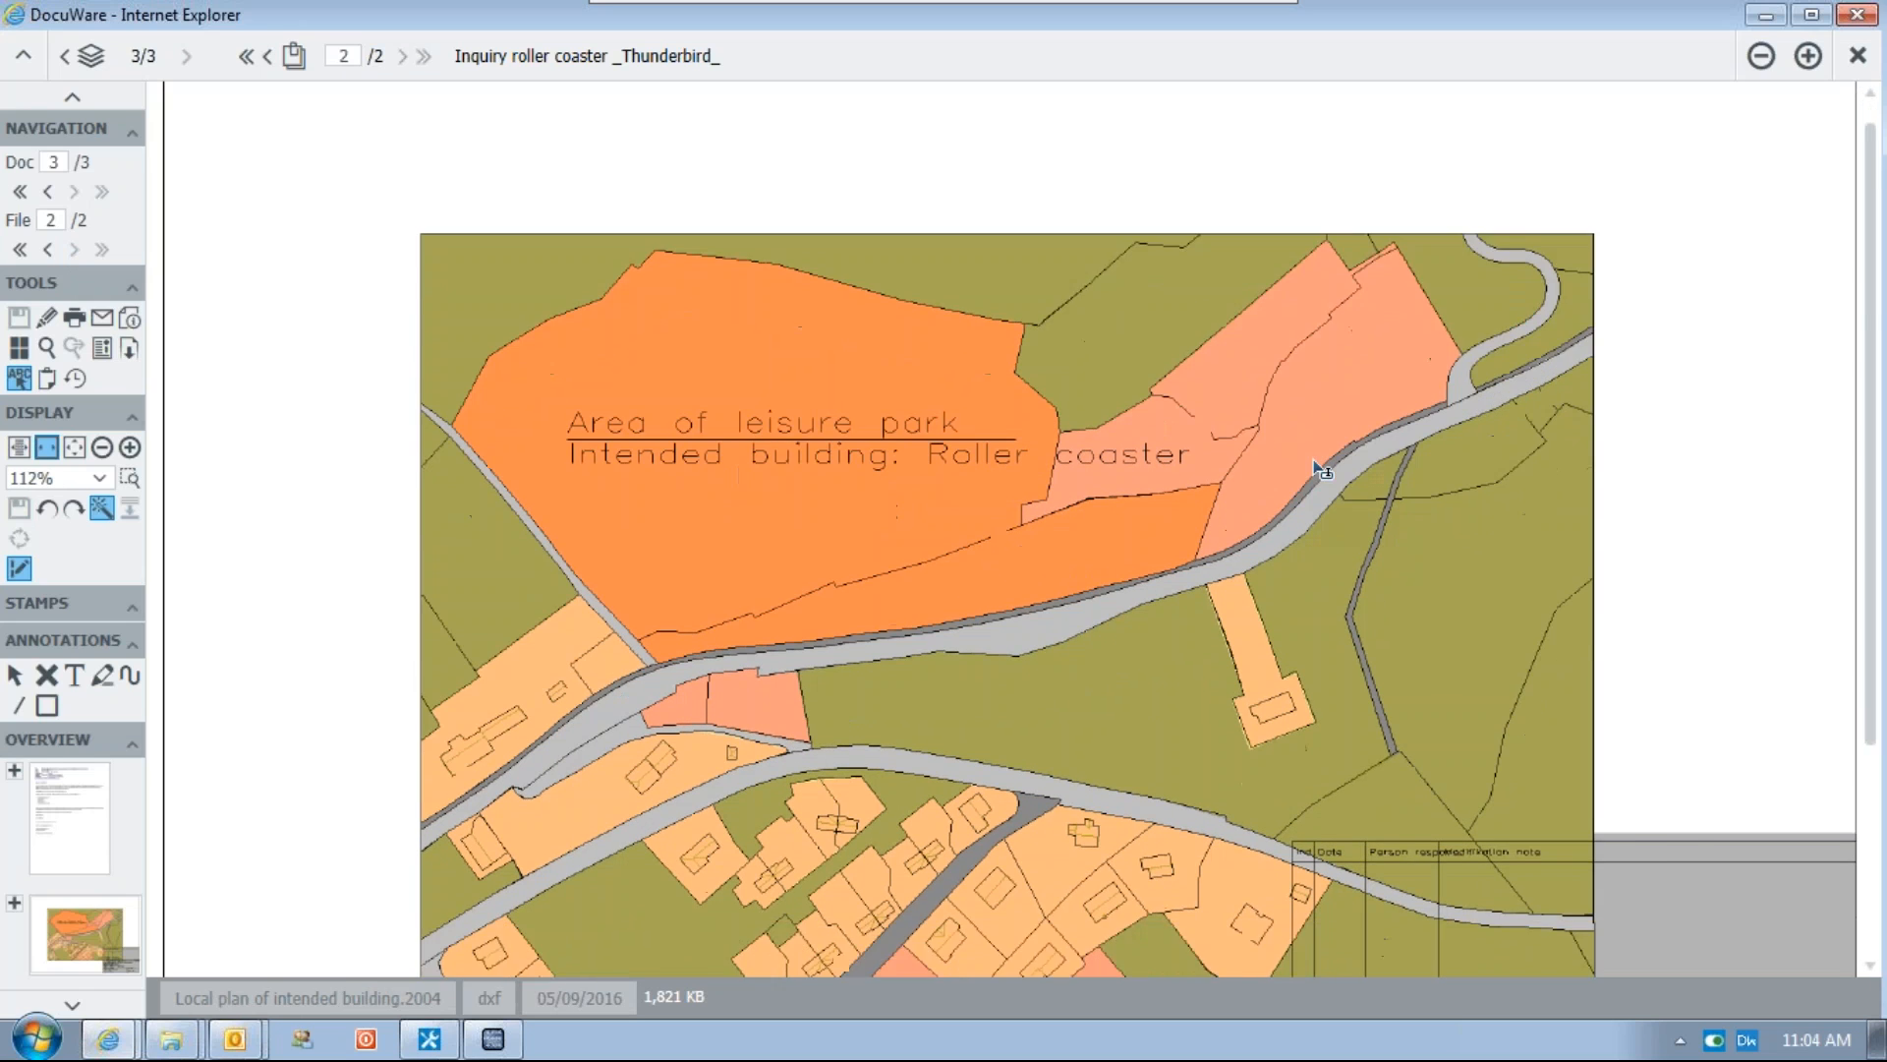
pyautogui.scroll(3, 1314, 462)
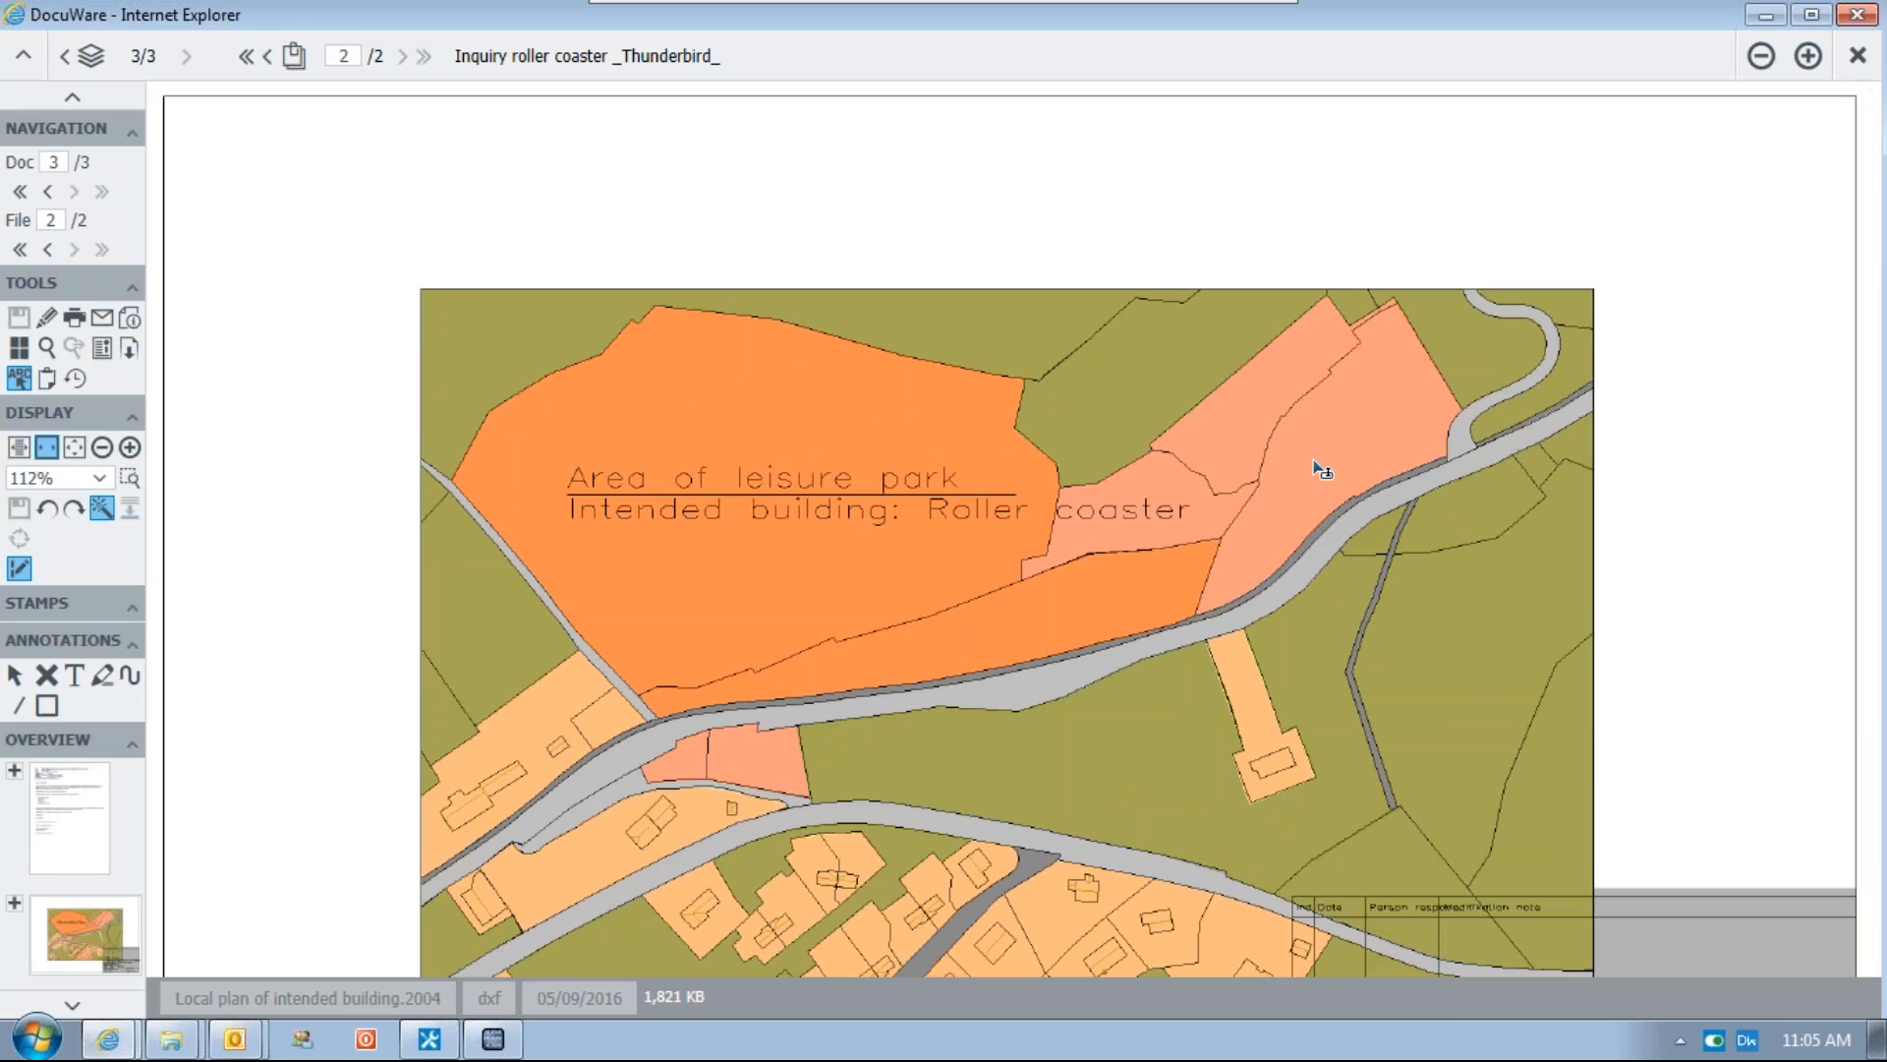
pyautogui.click(1857, 16)
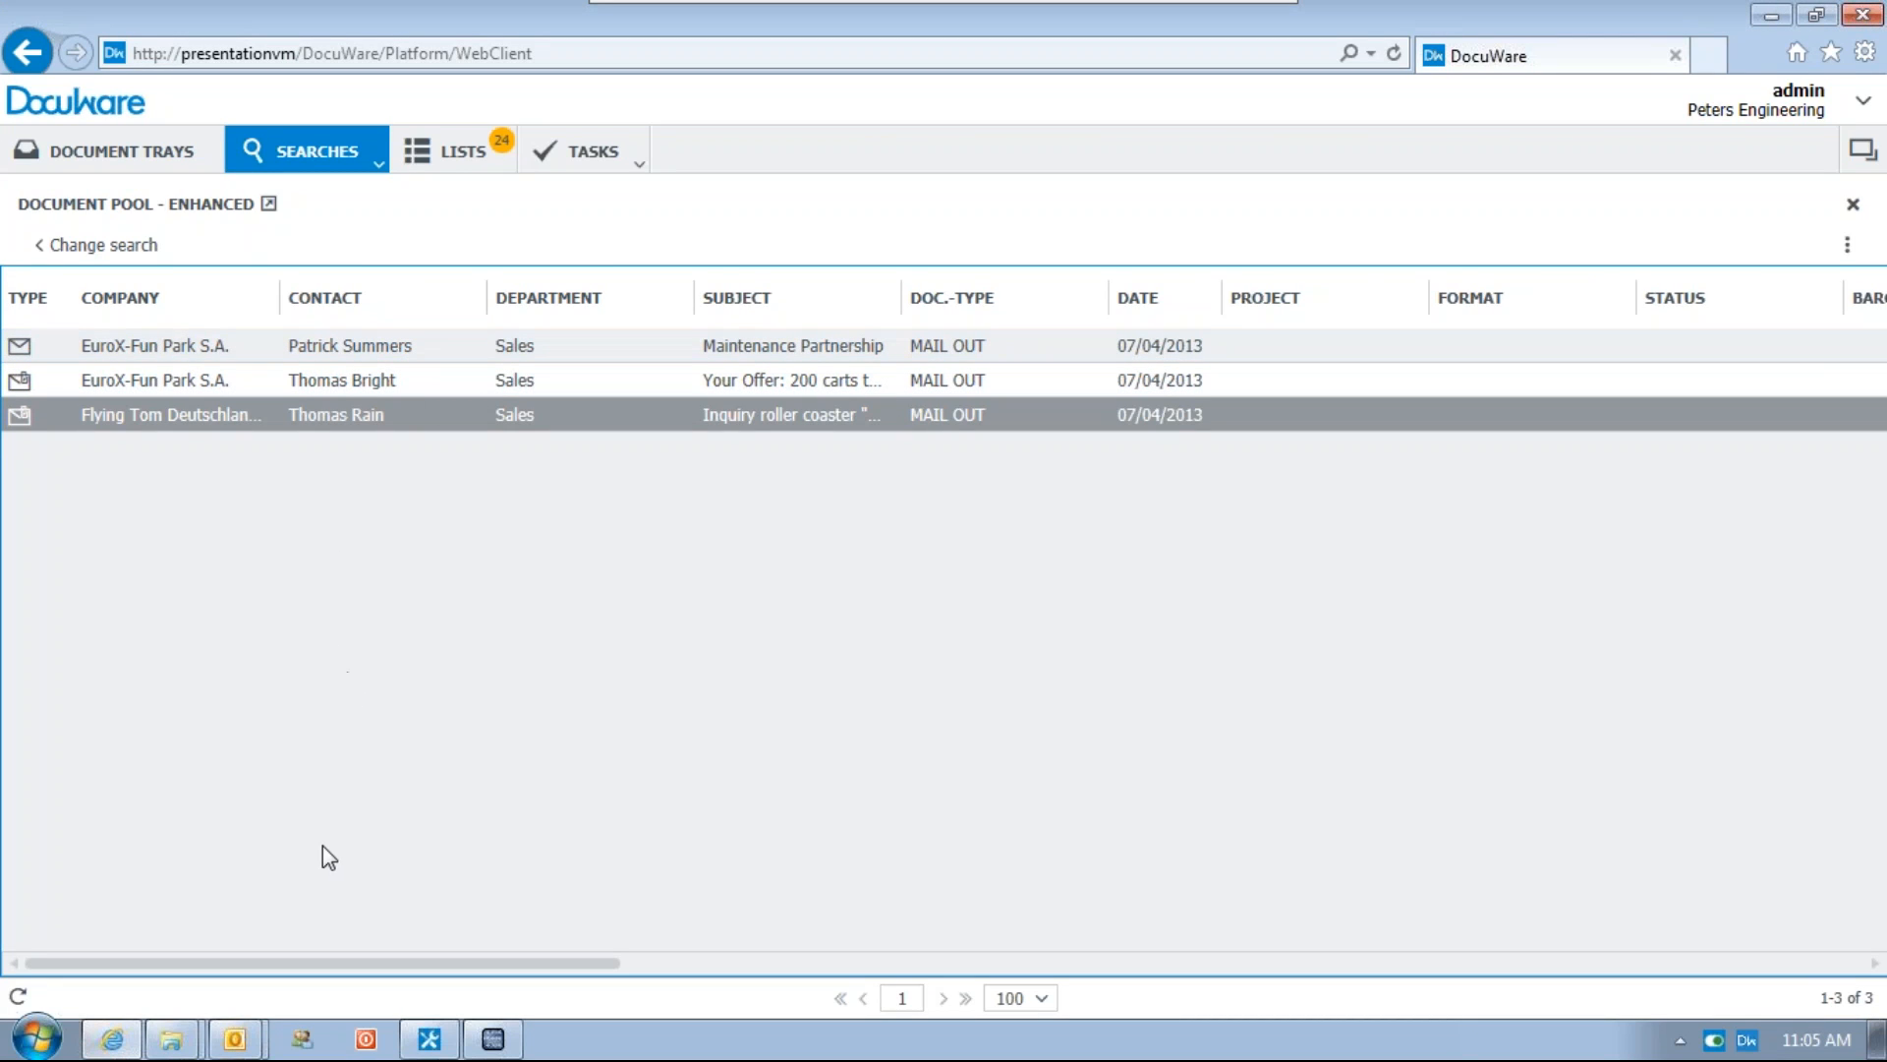
# Select all three archived emails and send them in original format
pyautogui.keyDown('shift'); pyautogui.click(238, 348); pyautogui.keyUp('shift')
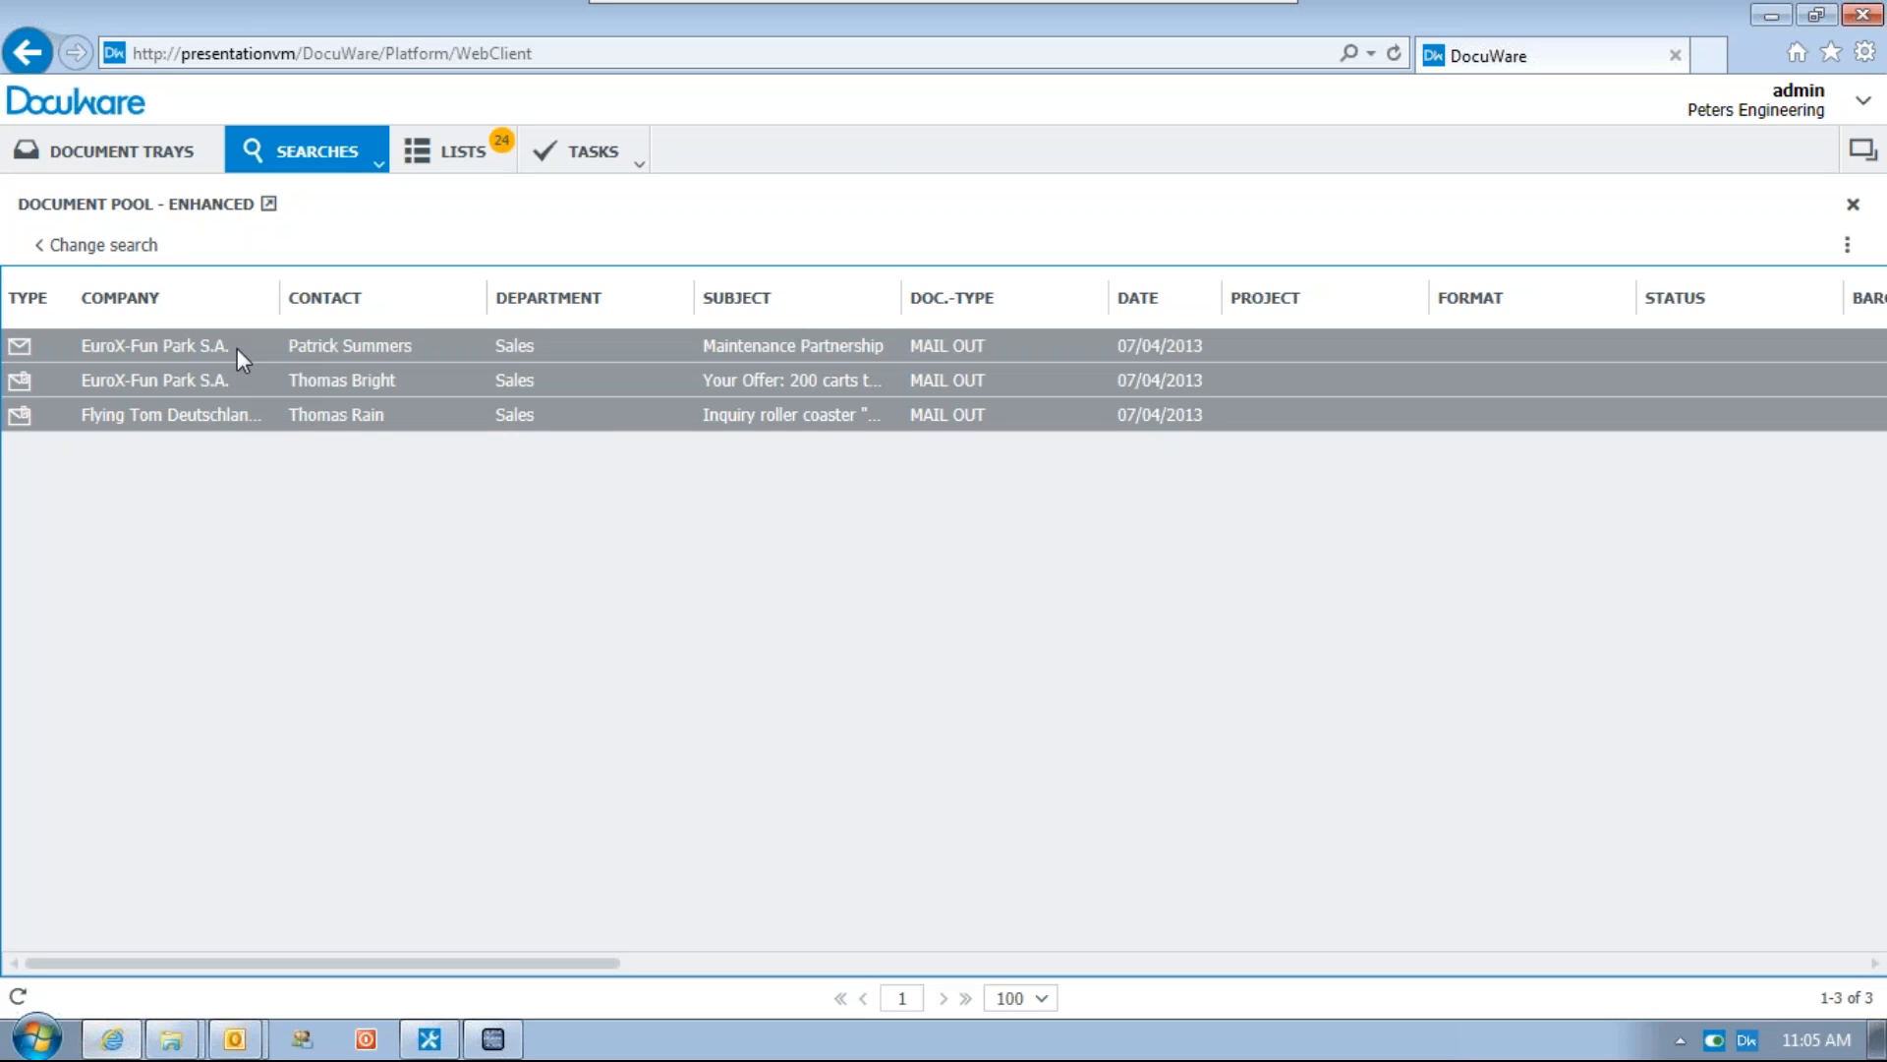
pyautogui.rightClick(238, 348)
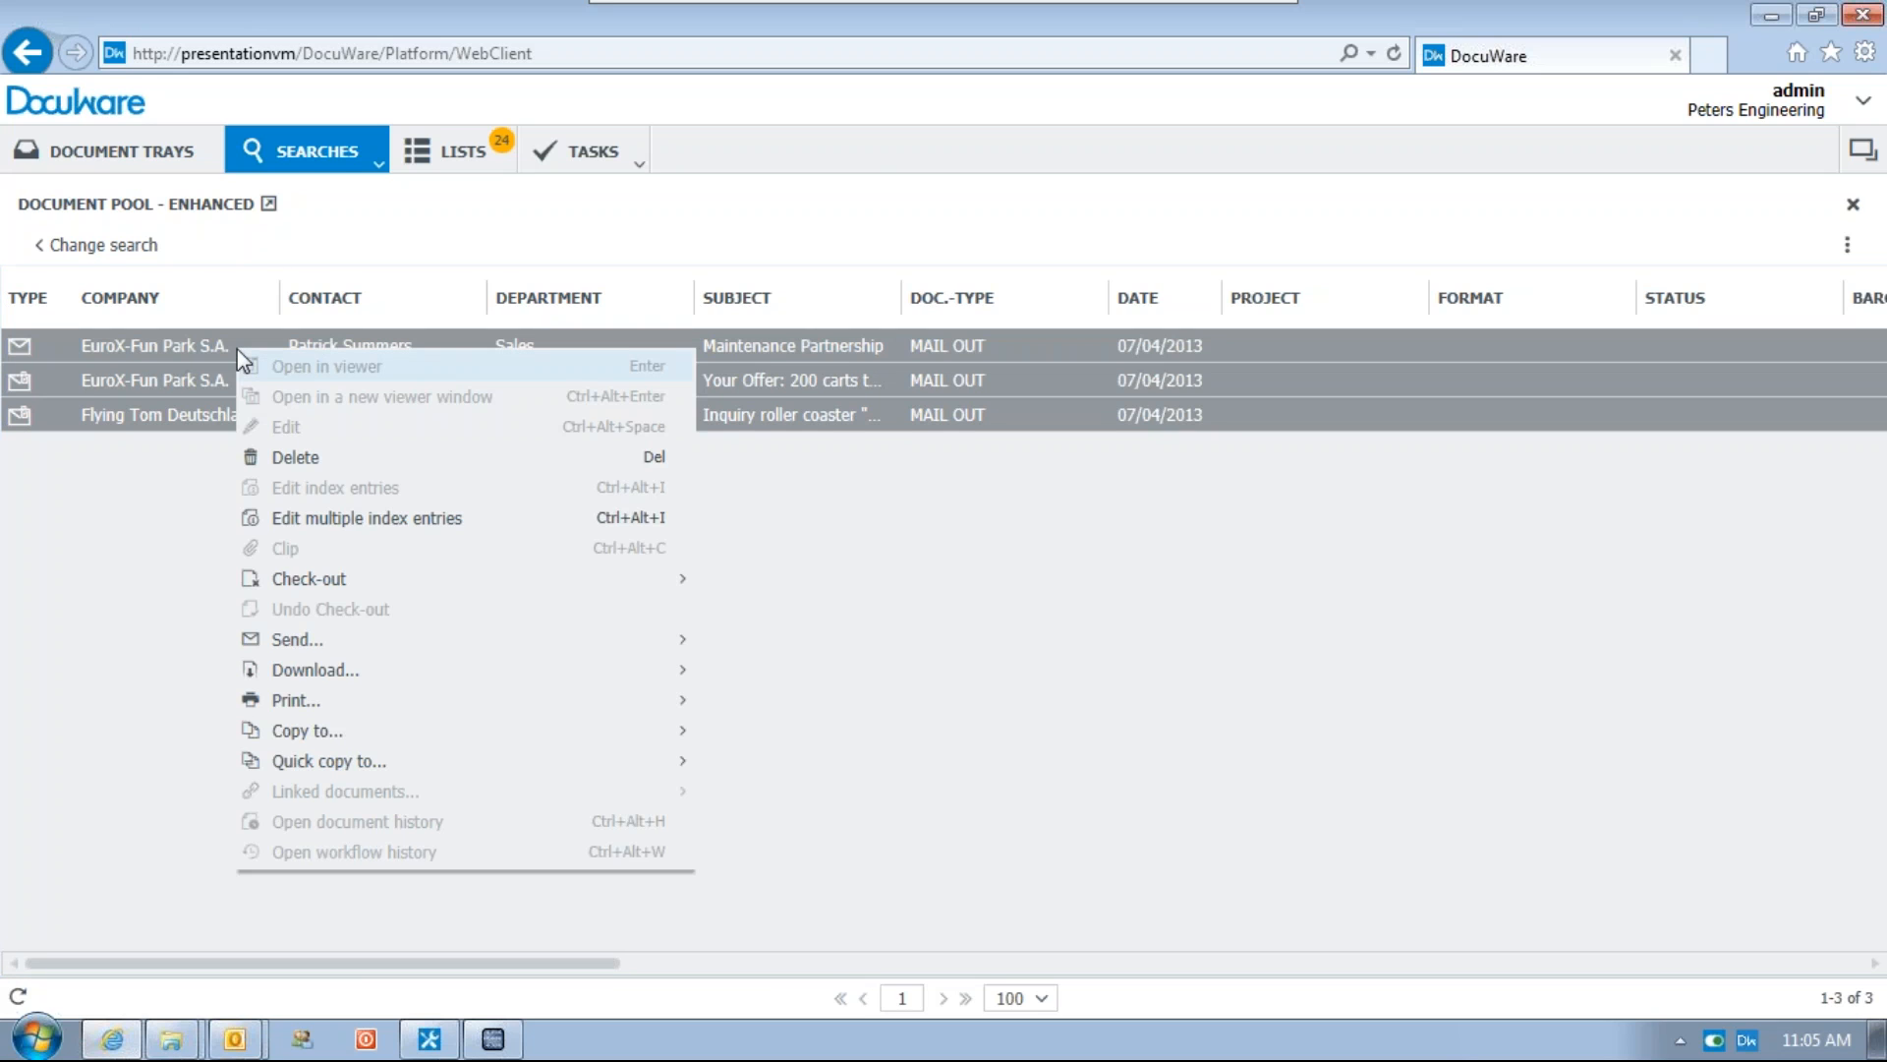
pyautogui.moveTo(415, 647)
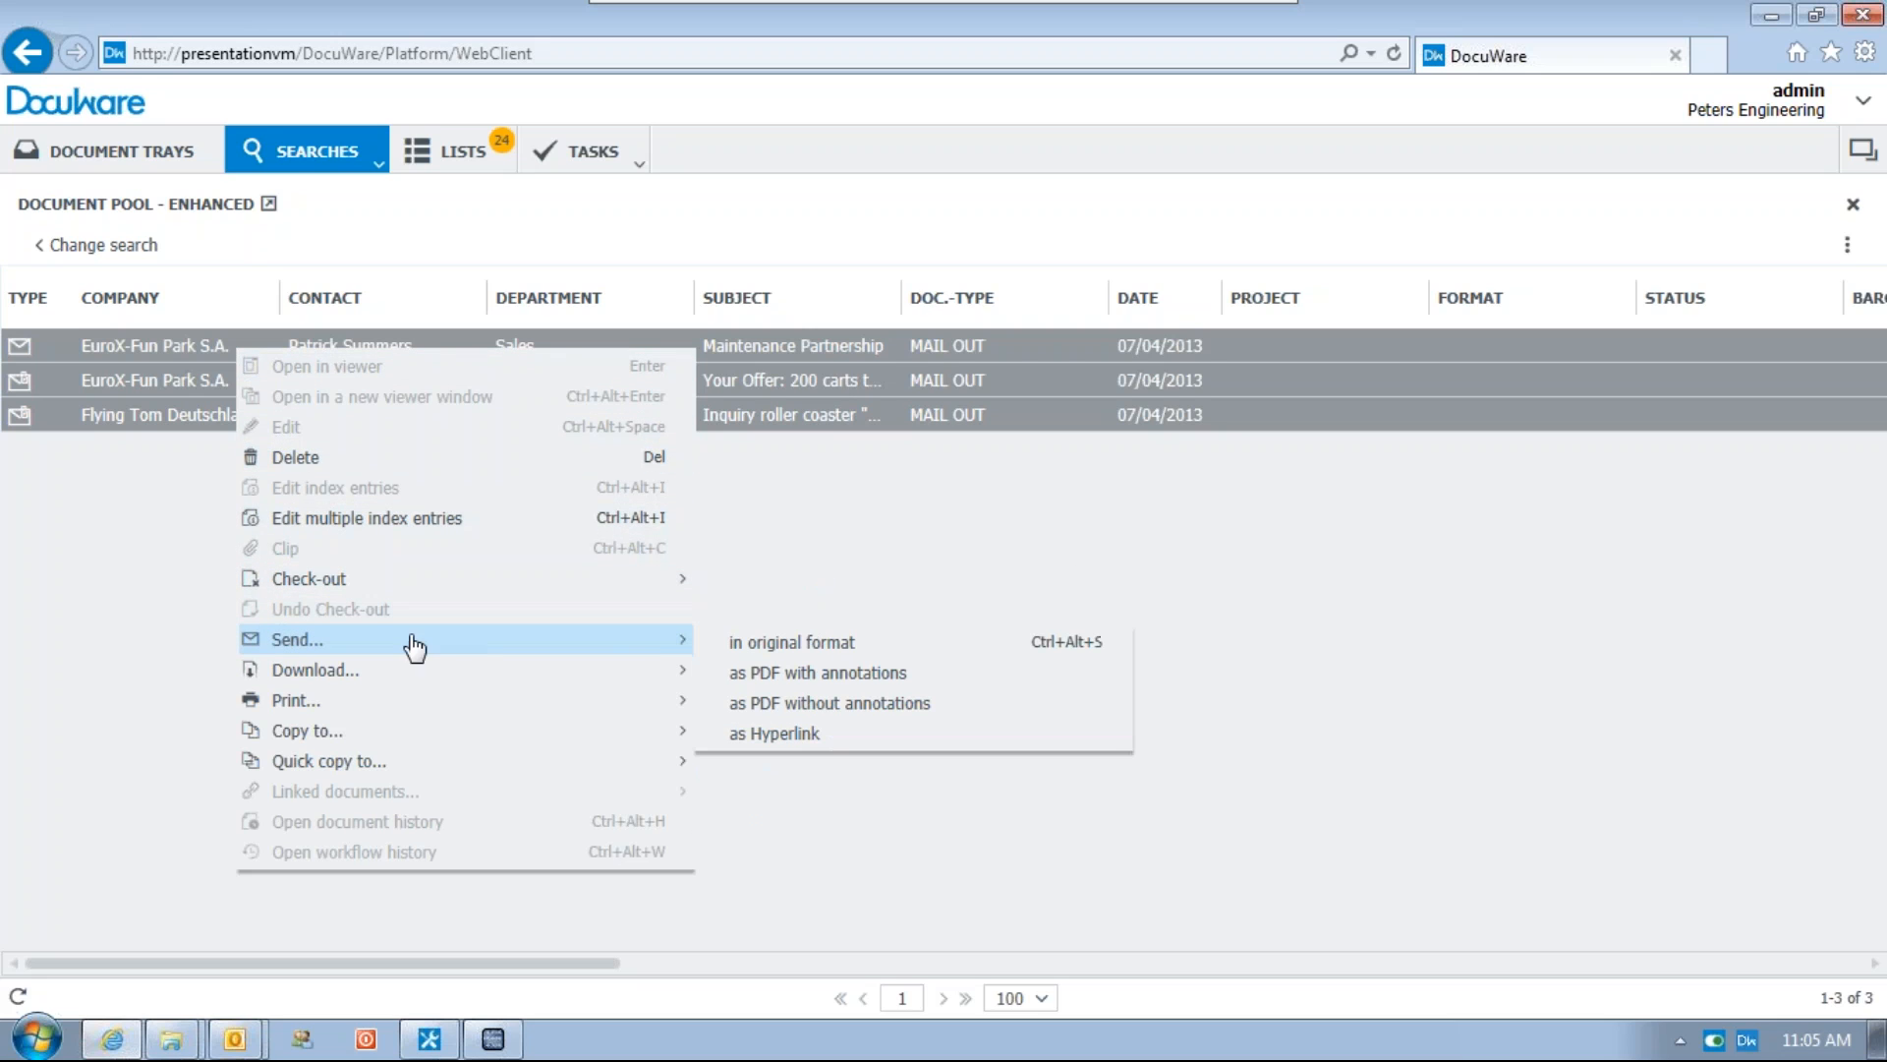
pyautogui.click(855, 643)
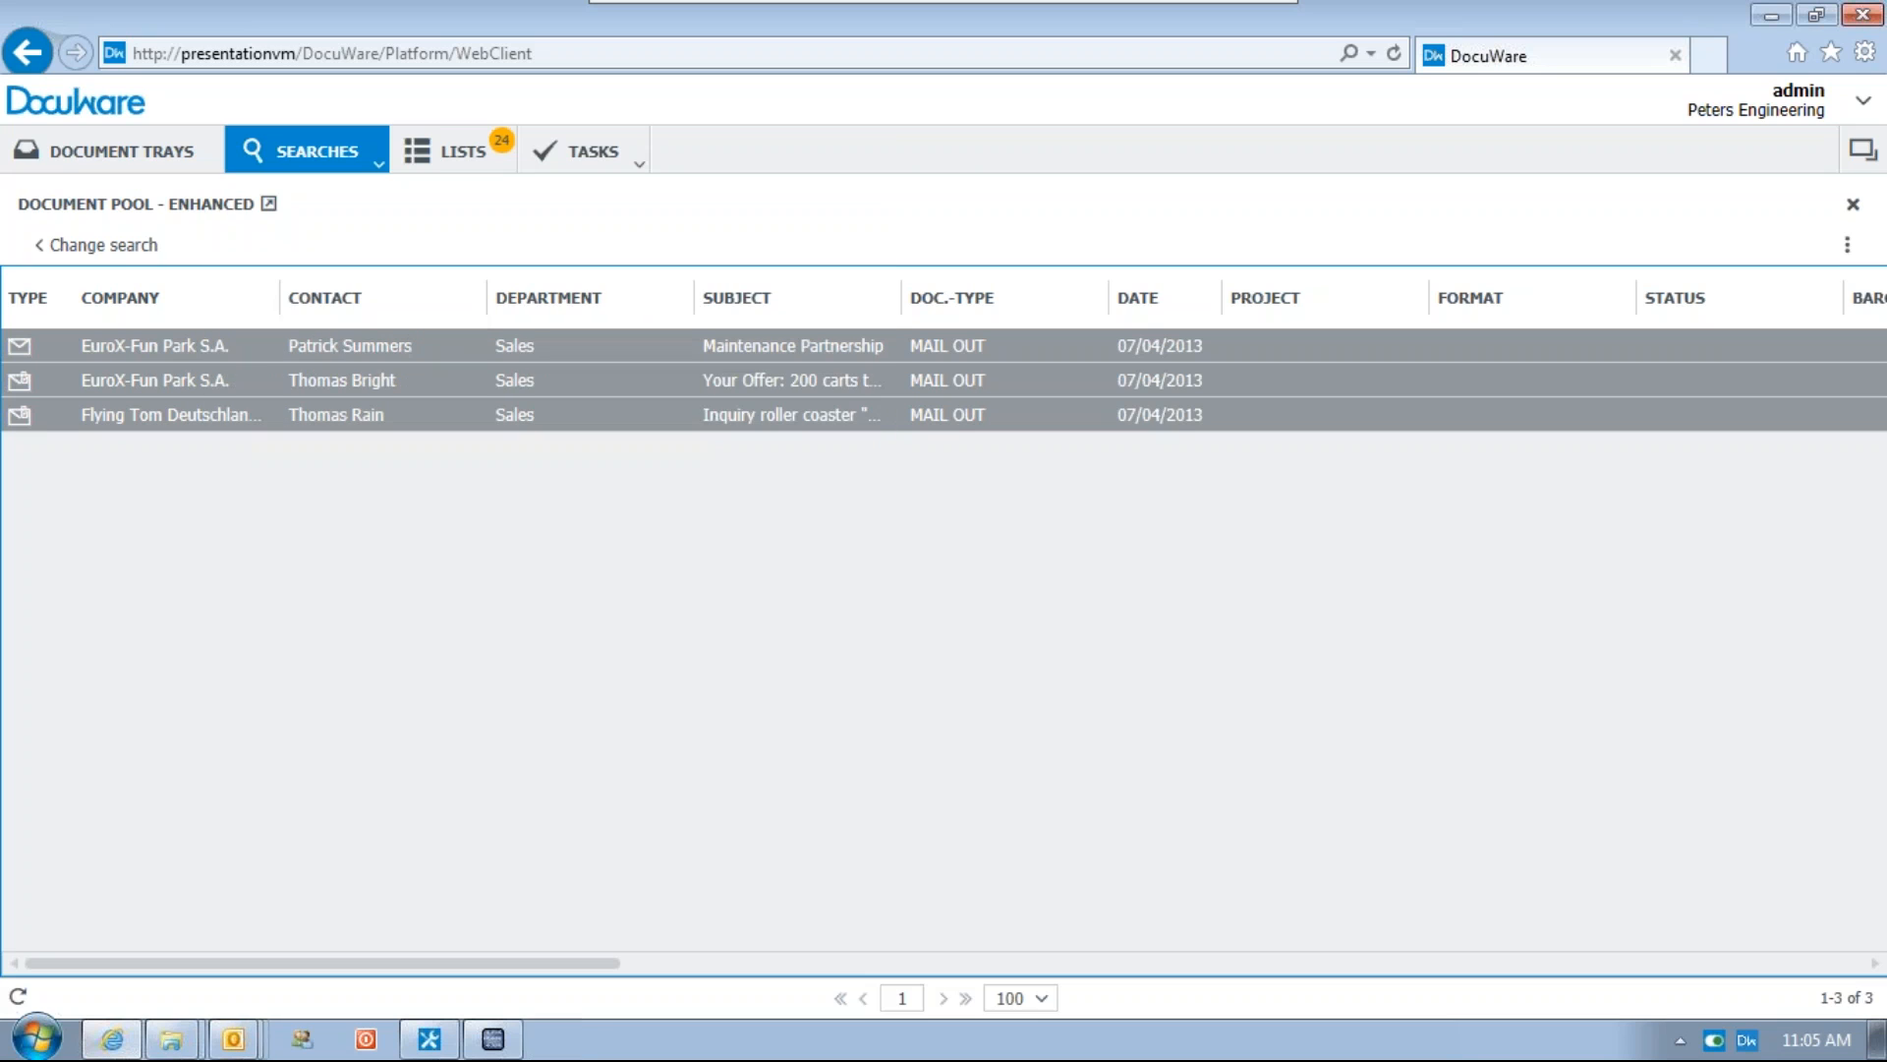
# Switch to the new outgoing message and enter asd;lkj as its recipient
pyautogui.moveTo(235, 1040)
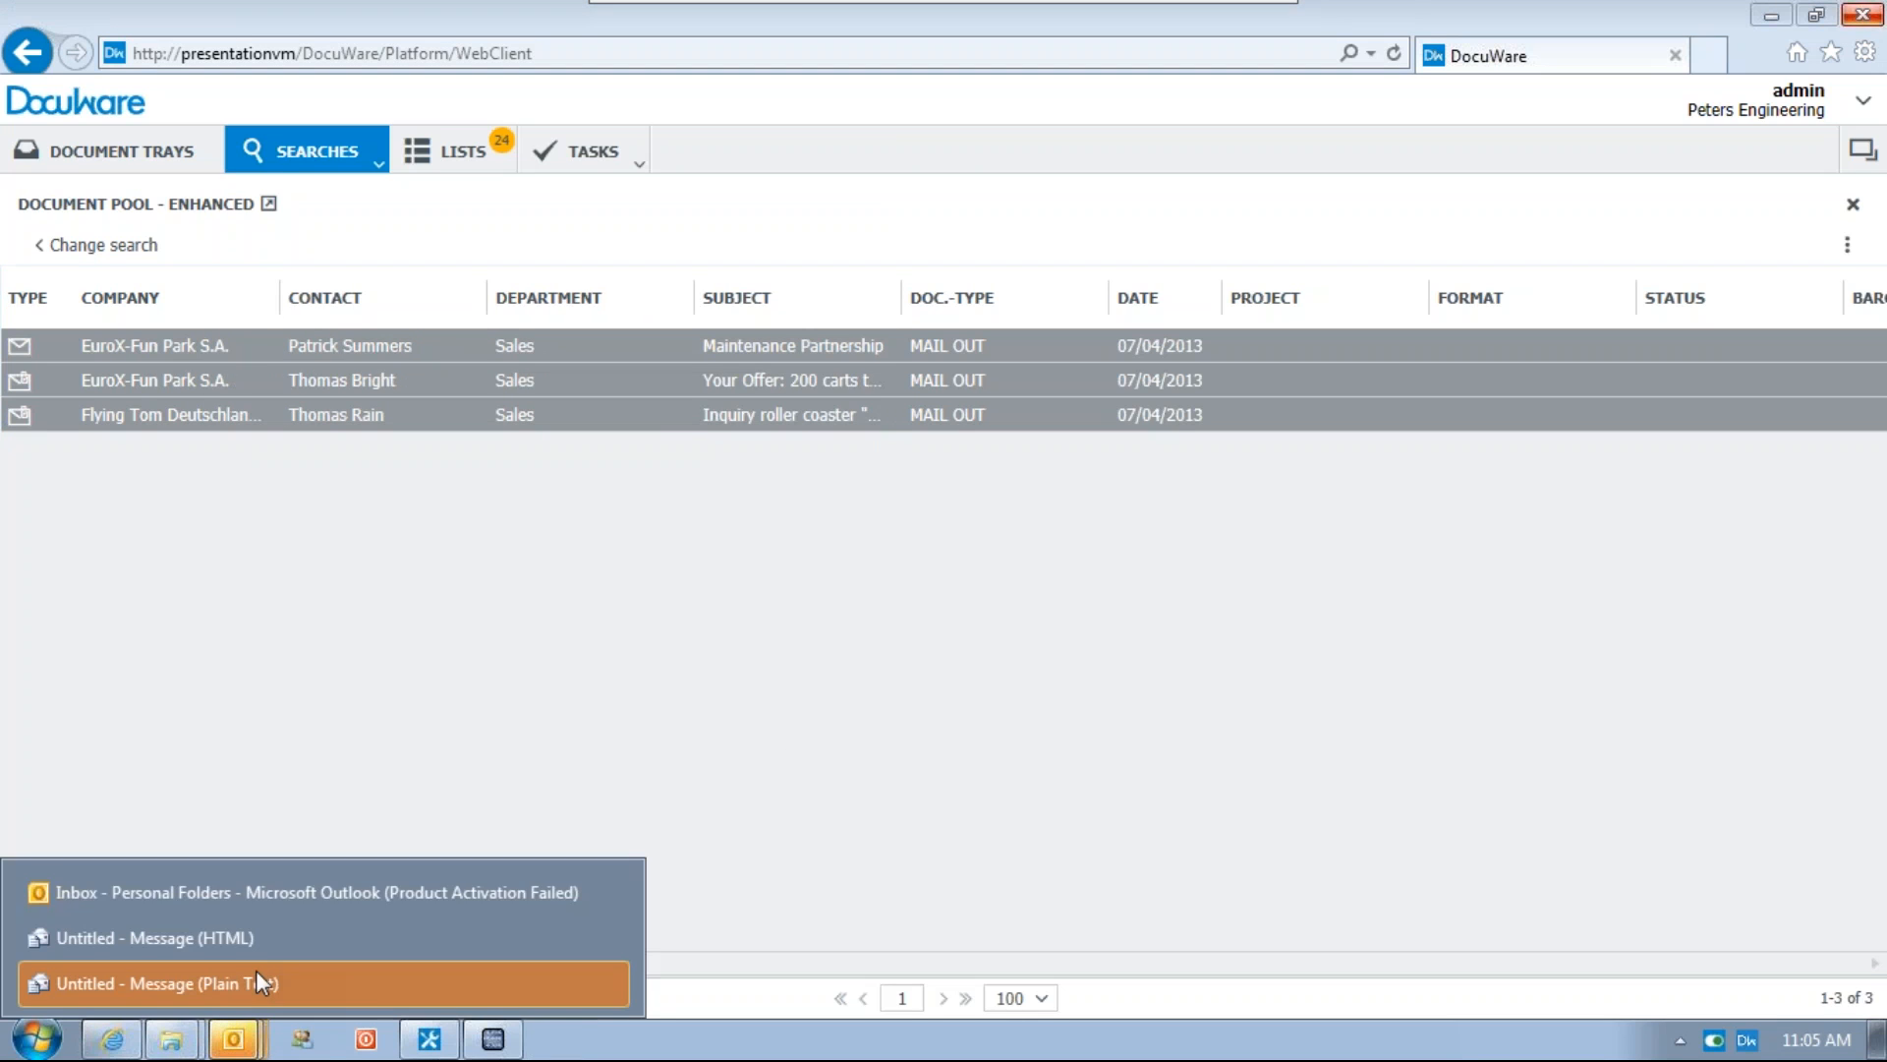
pyautogui.click(204, 985)
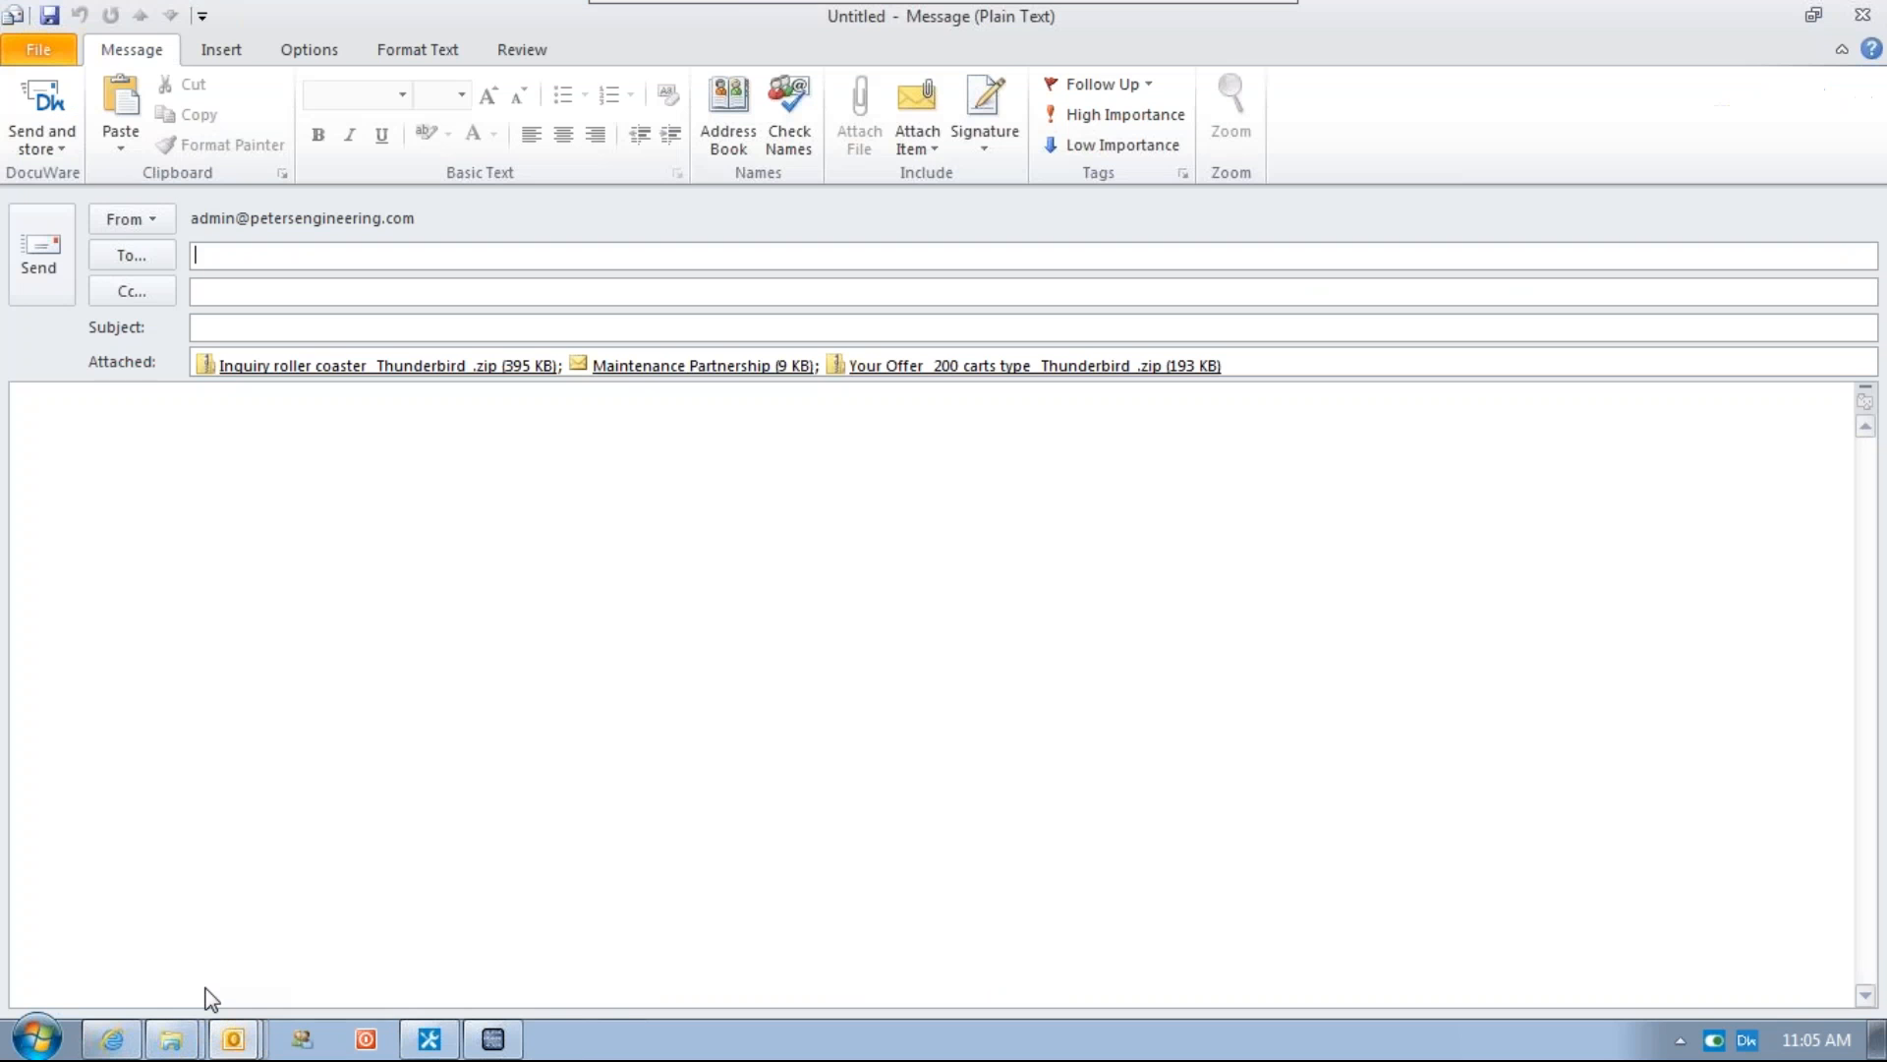
pyautogui.click(281, 263)
pyautogui.write('asd;lkj')
# Open the Maintenance Partnership attachment of the new message and close it
pyautogui.doubleClick(633, 364)
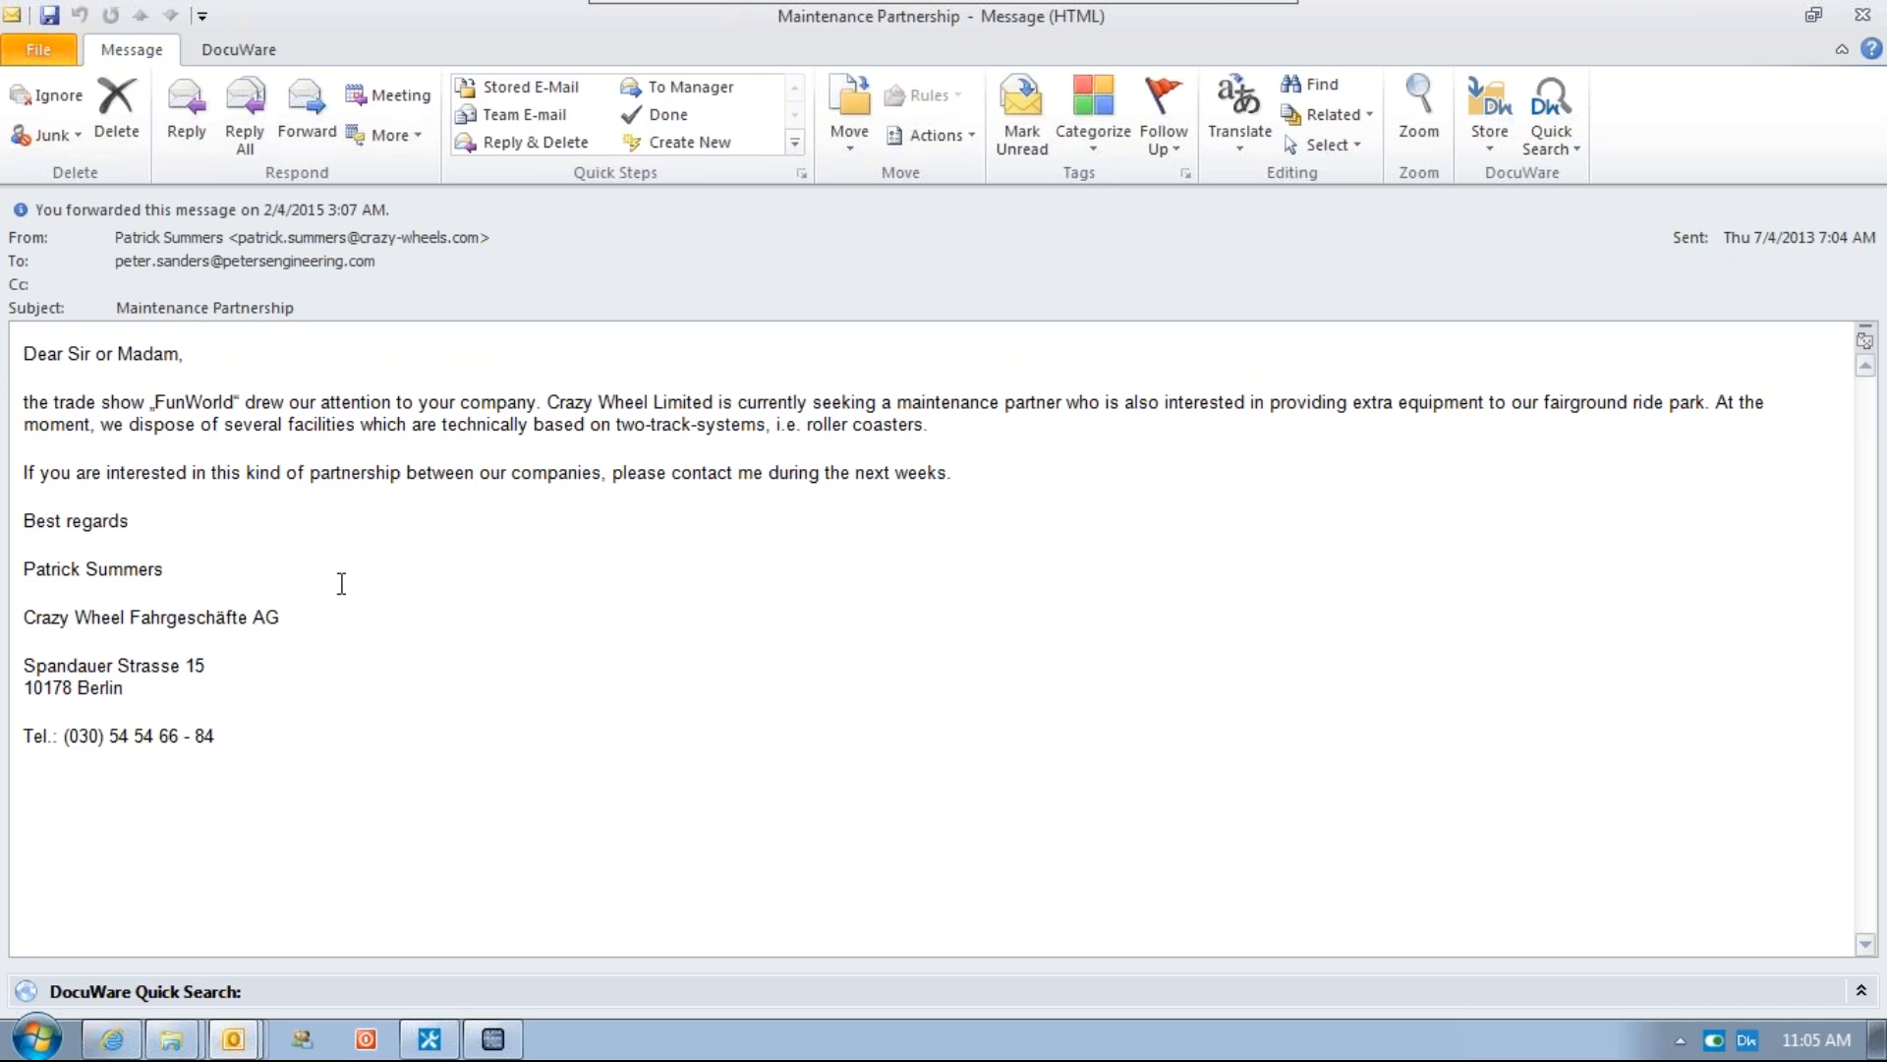
pyautogui.click(1862, 15)
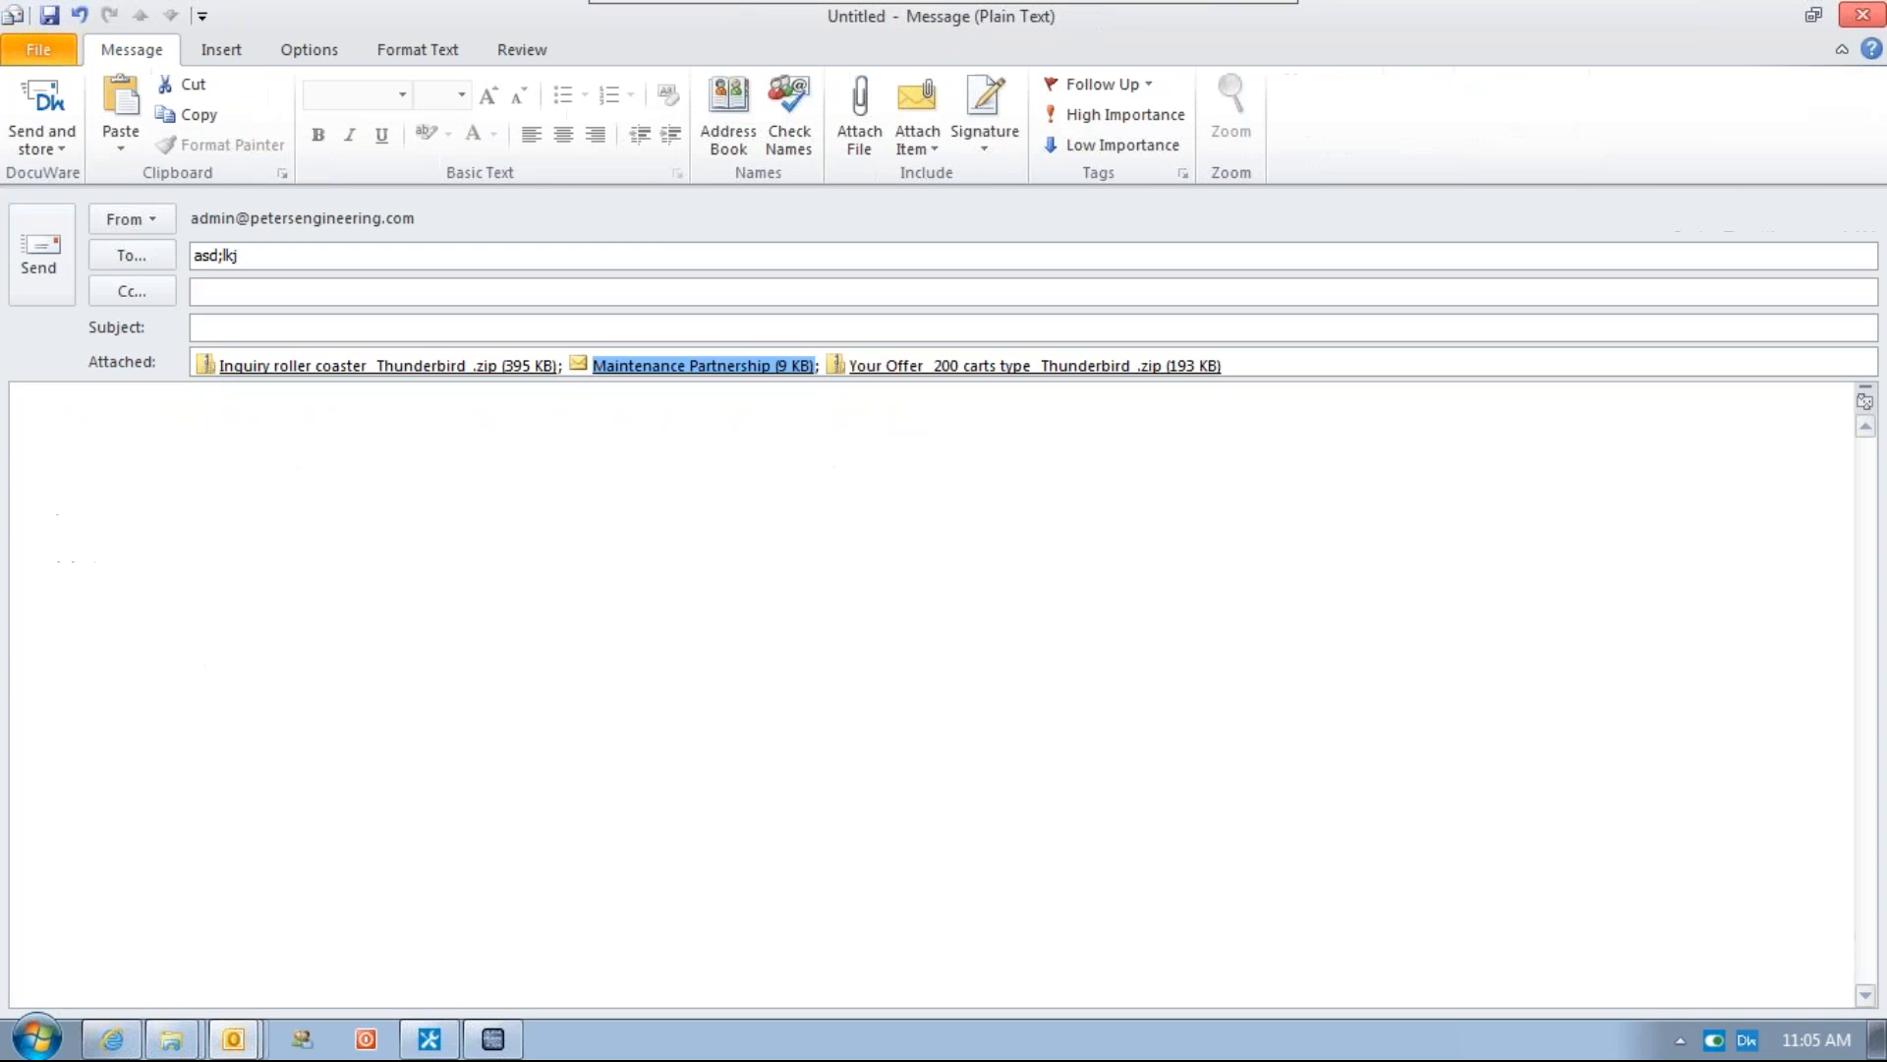
# Open the Inquiry roller coaster _Thunderbird_.zip attachment and the Outlook item contained inside it
pyautogui.press('Right')
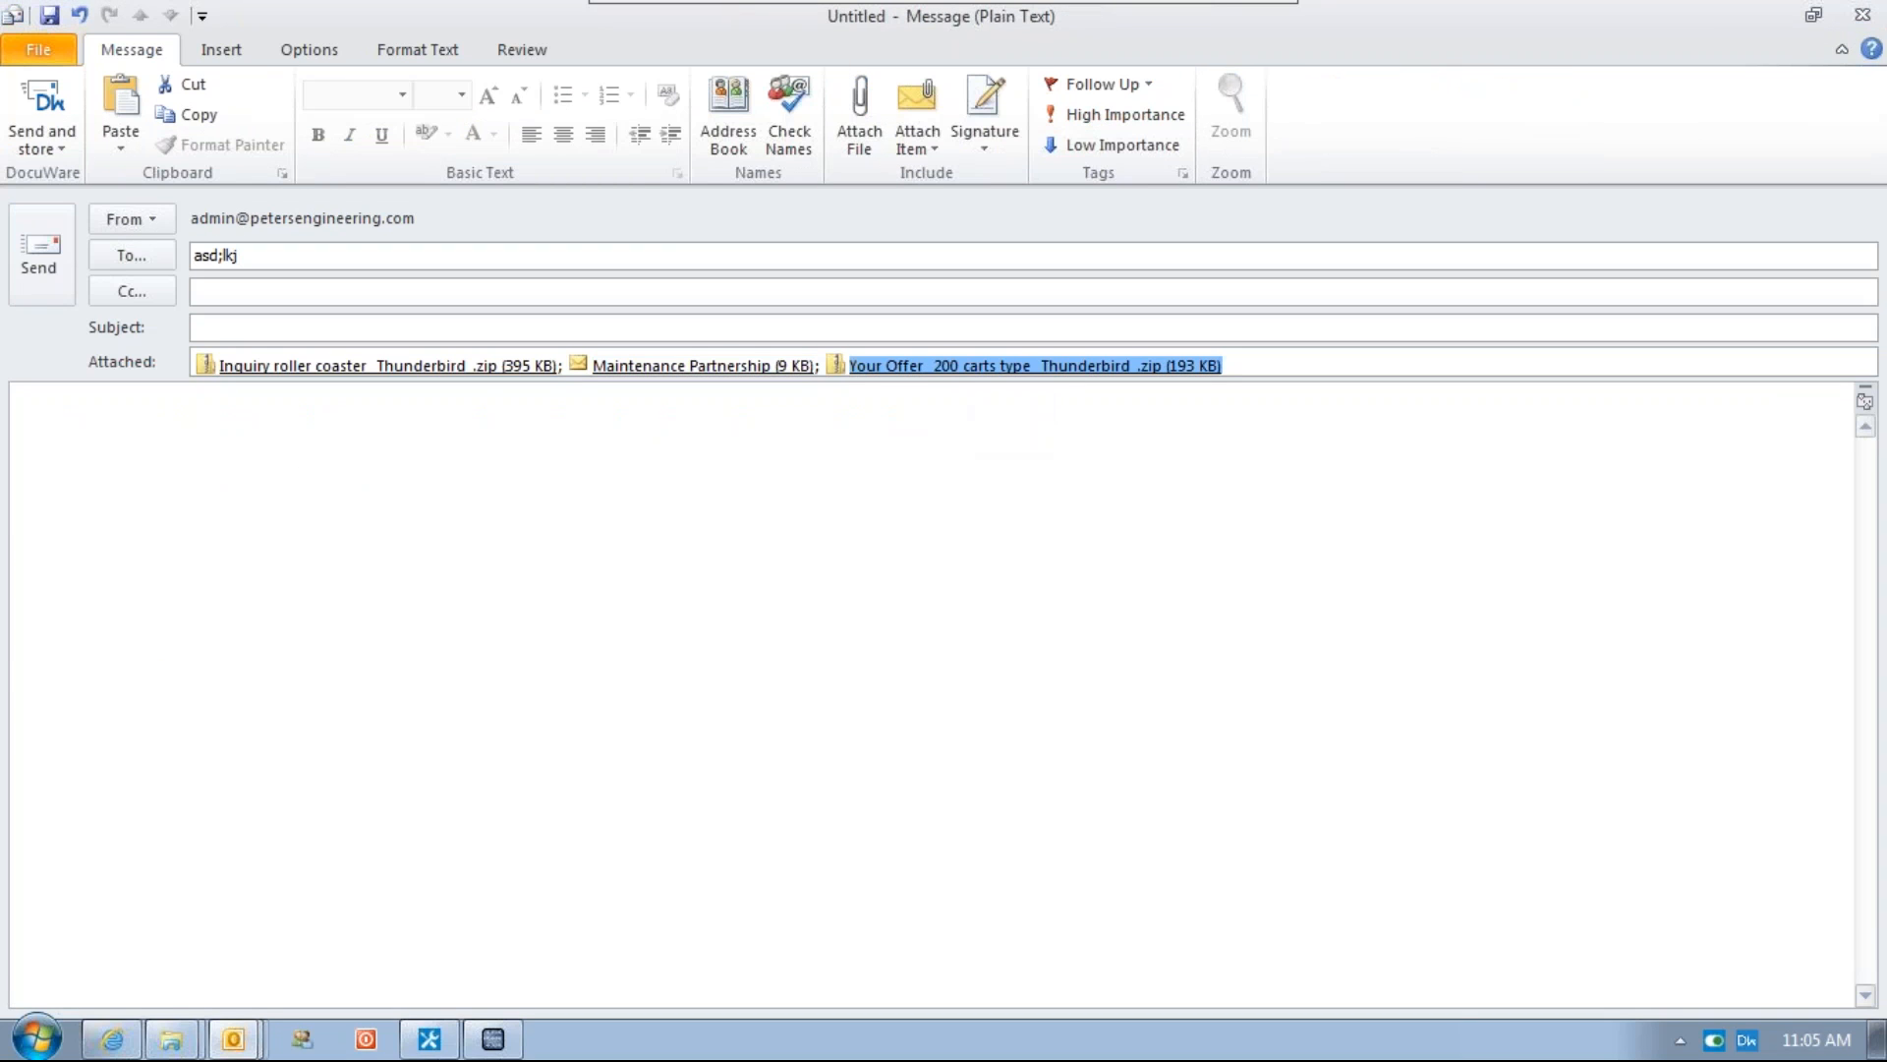
pyautogui.doubleClick(460, 368)
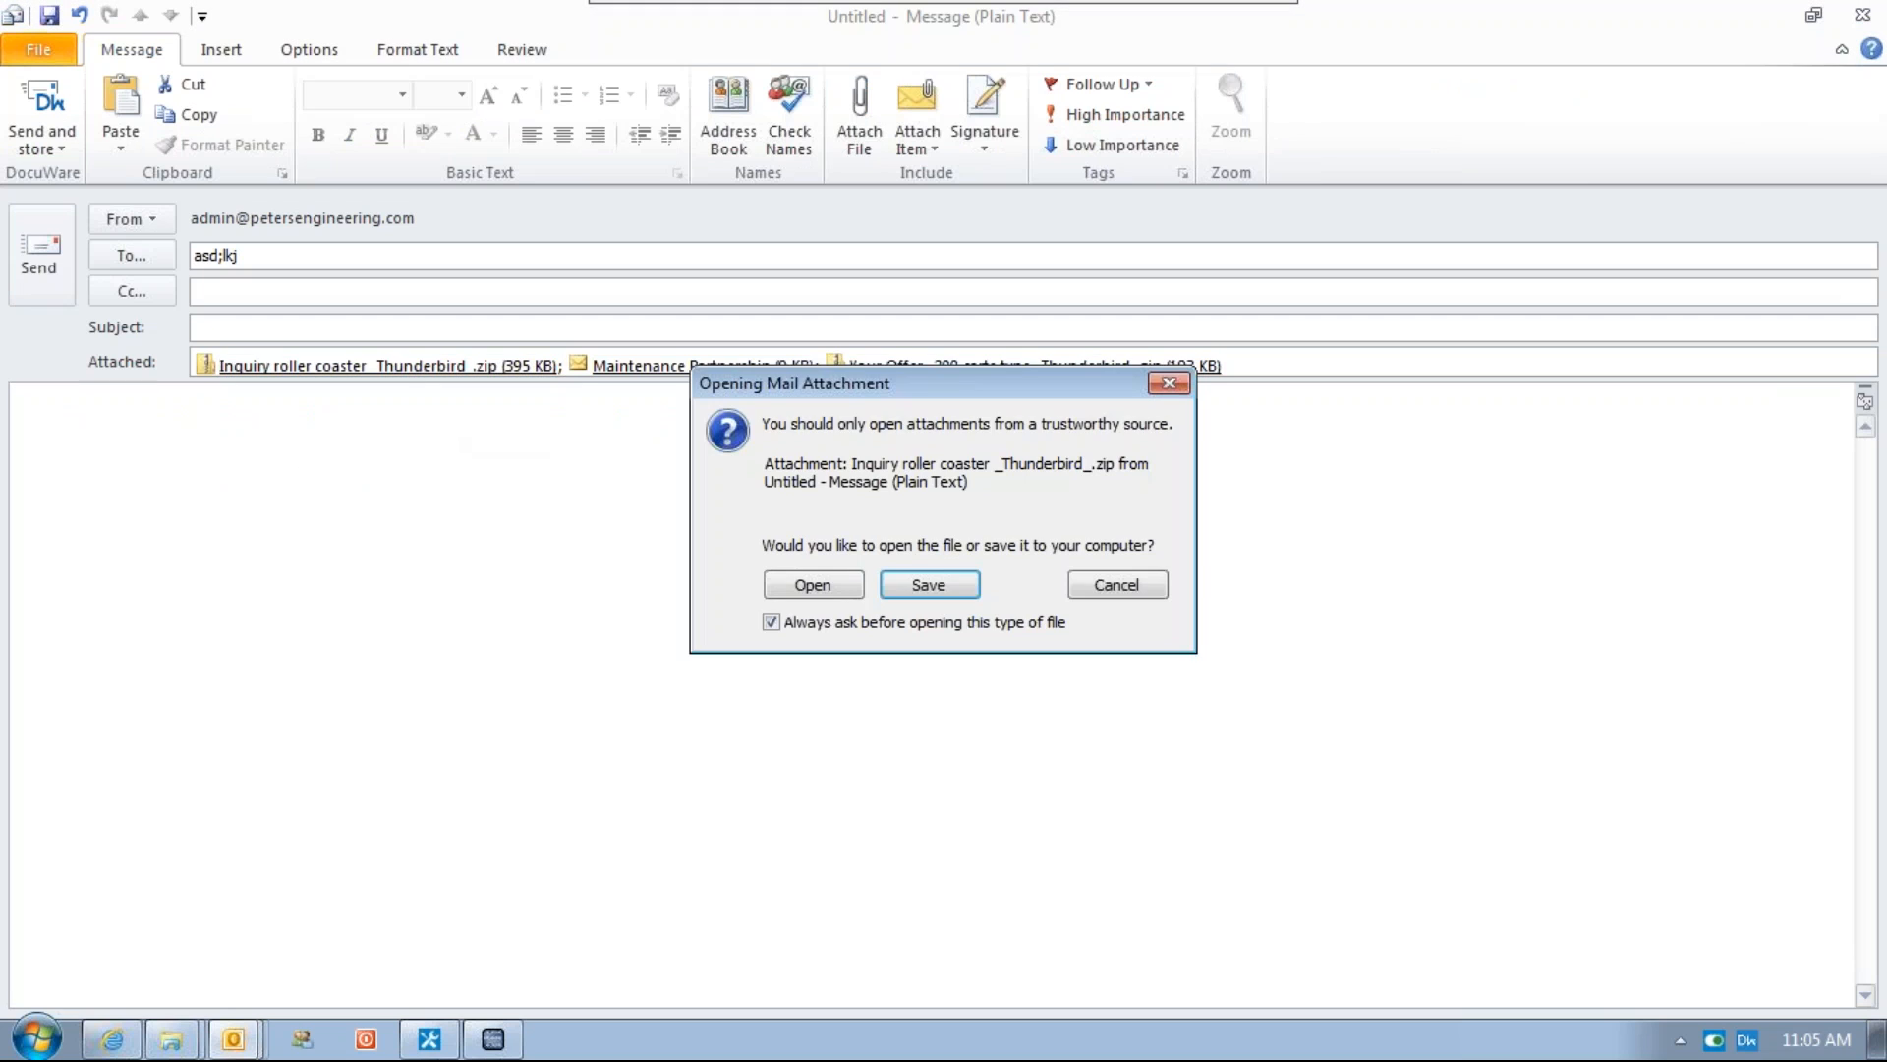
pyautogui.click(861, 584)
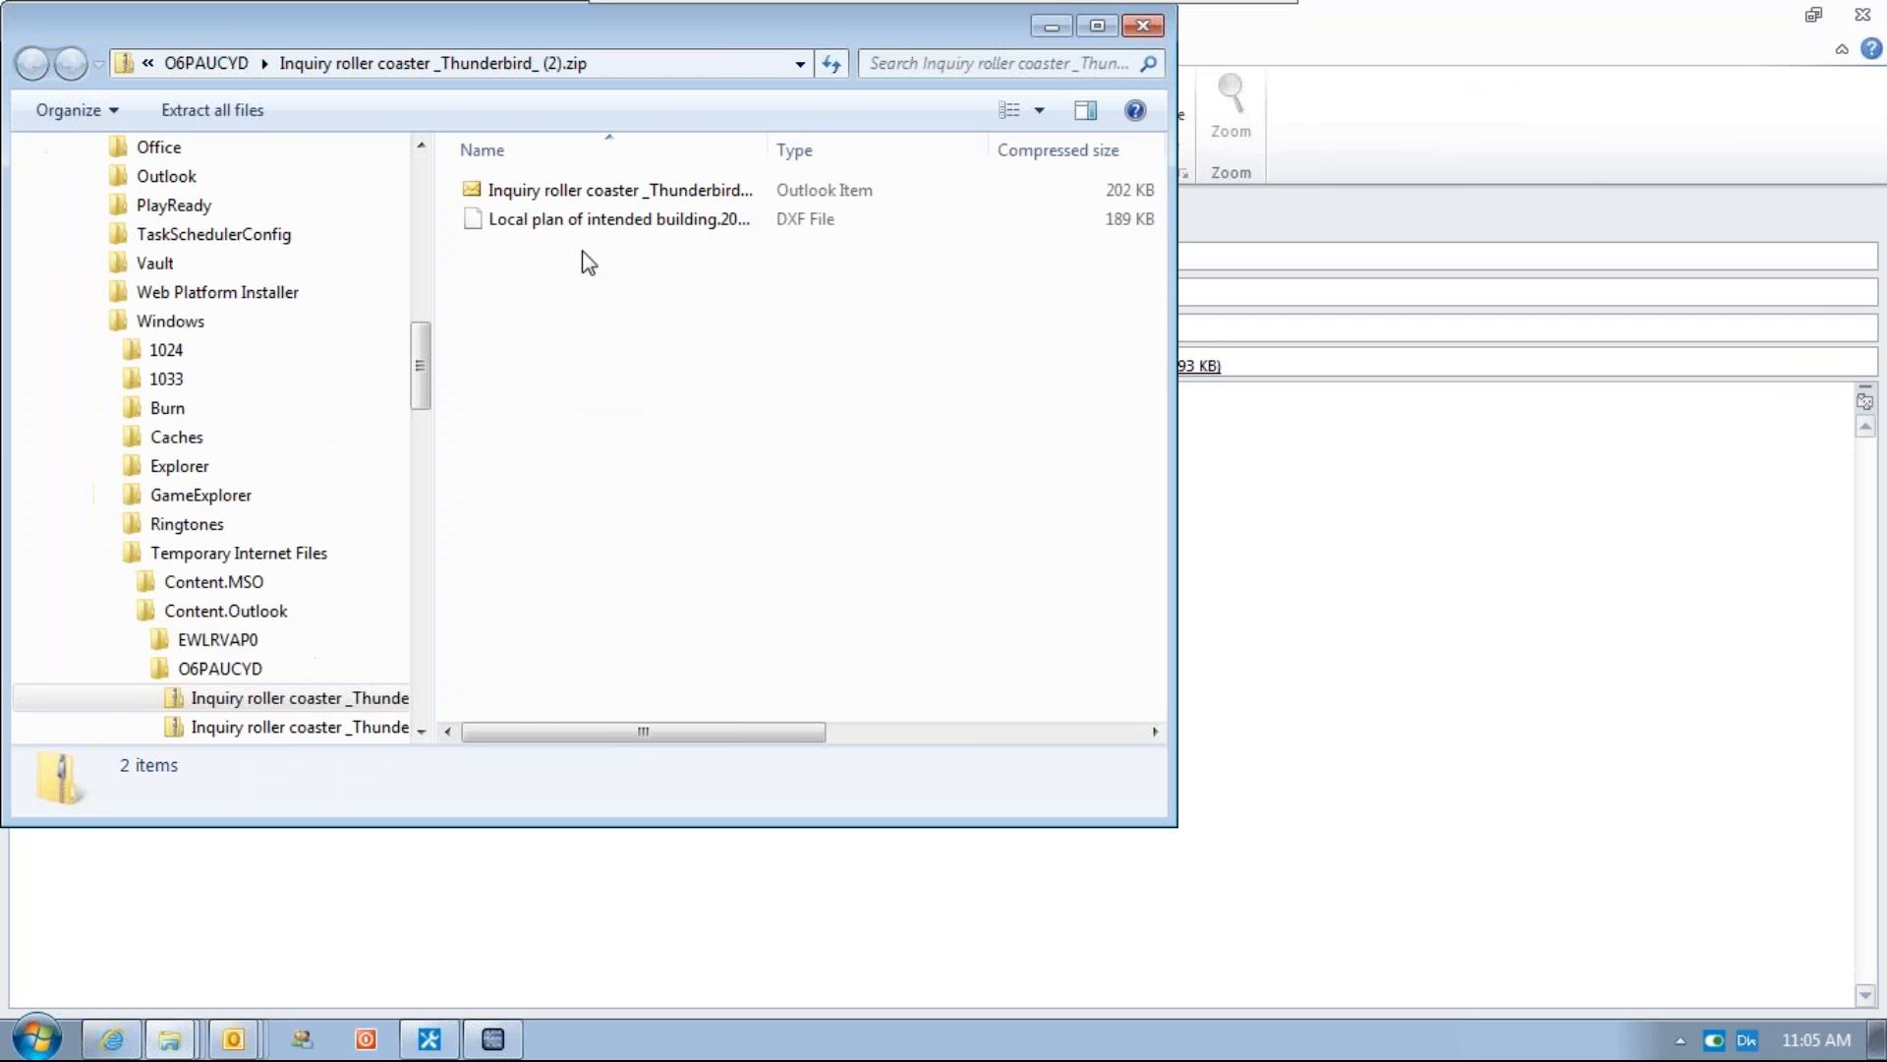
pyautogui.click(580, 193)
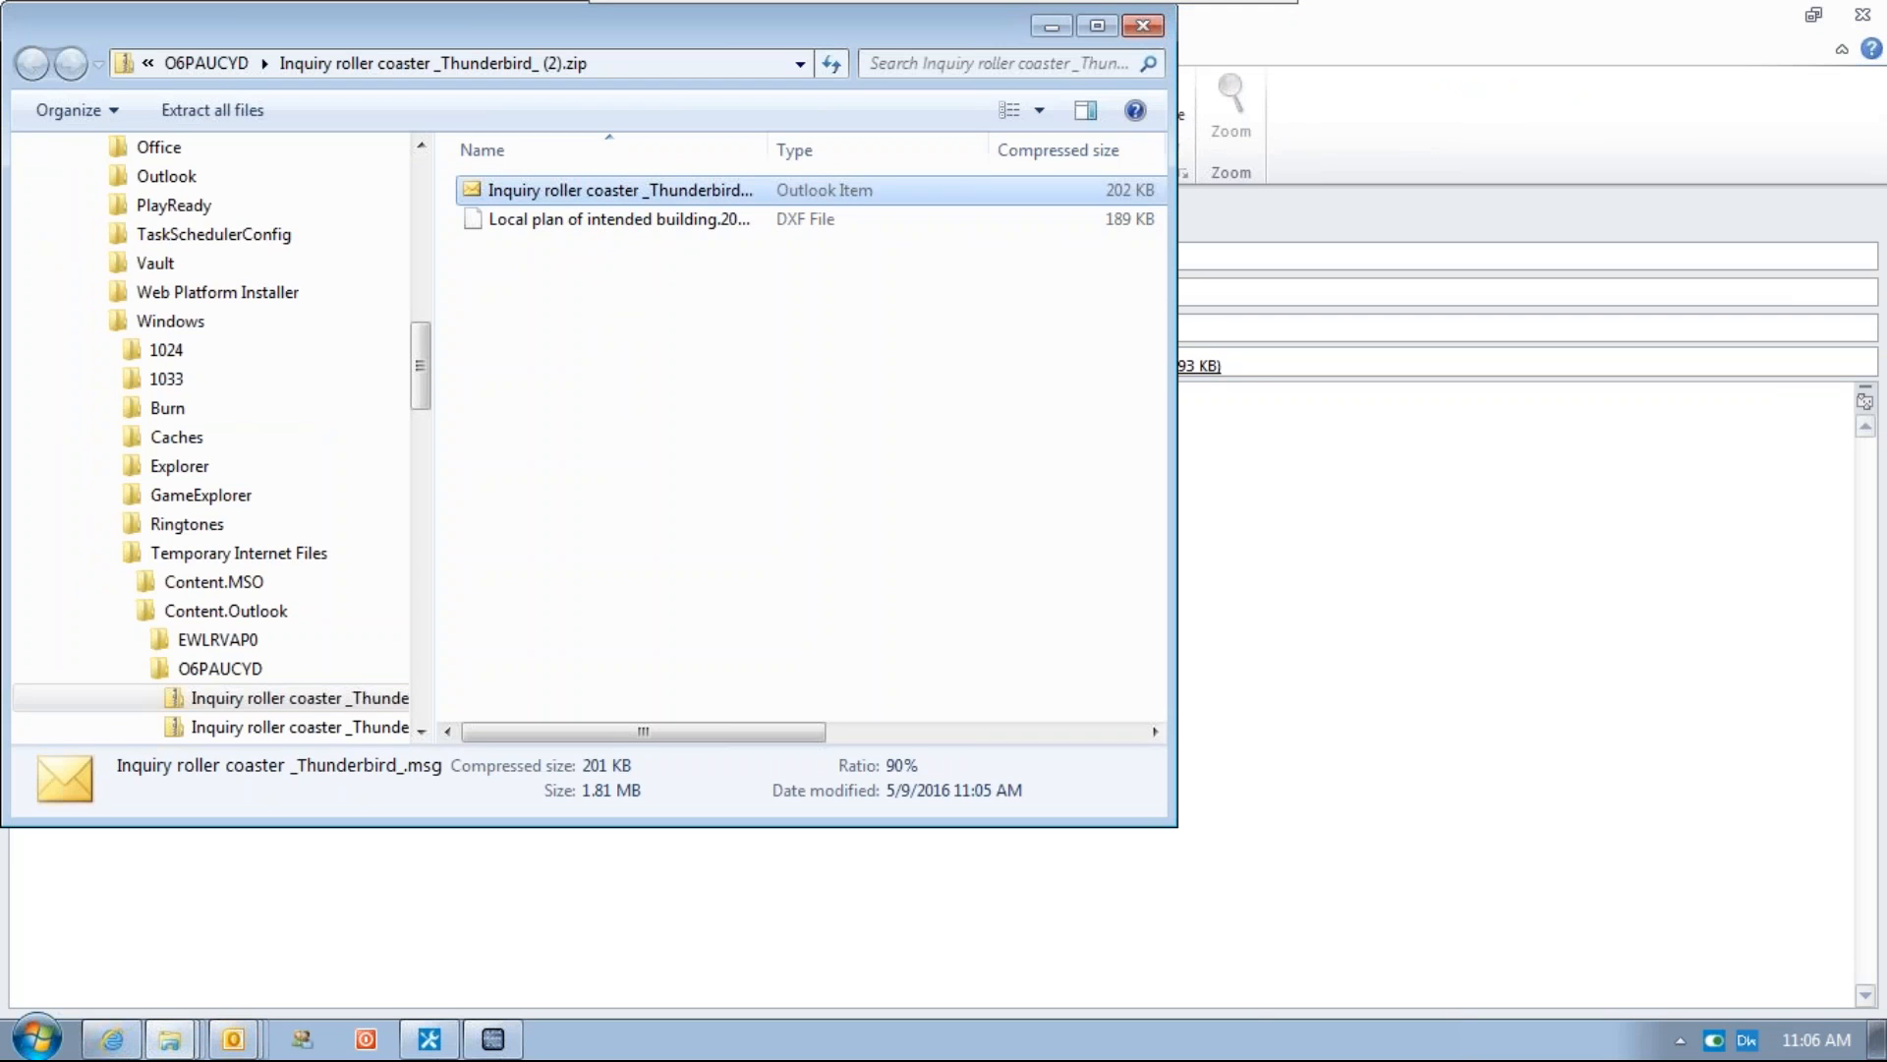
pyautogui.moveTo(688, 24); pyautogui.dragTo(770, 219)
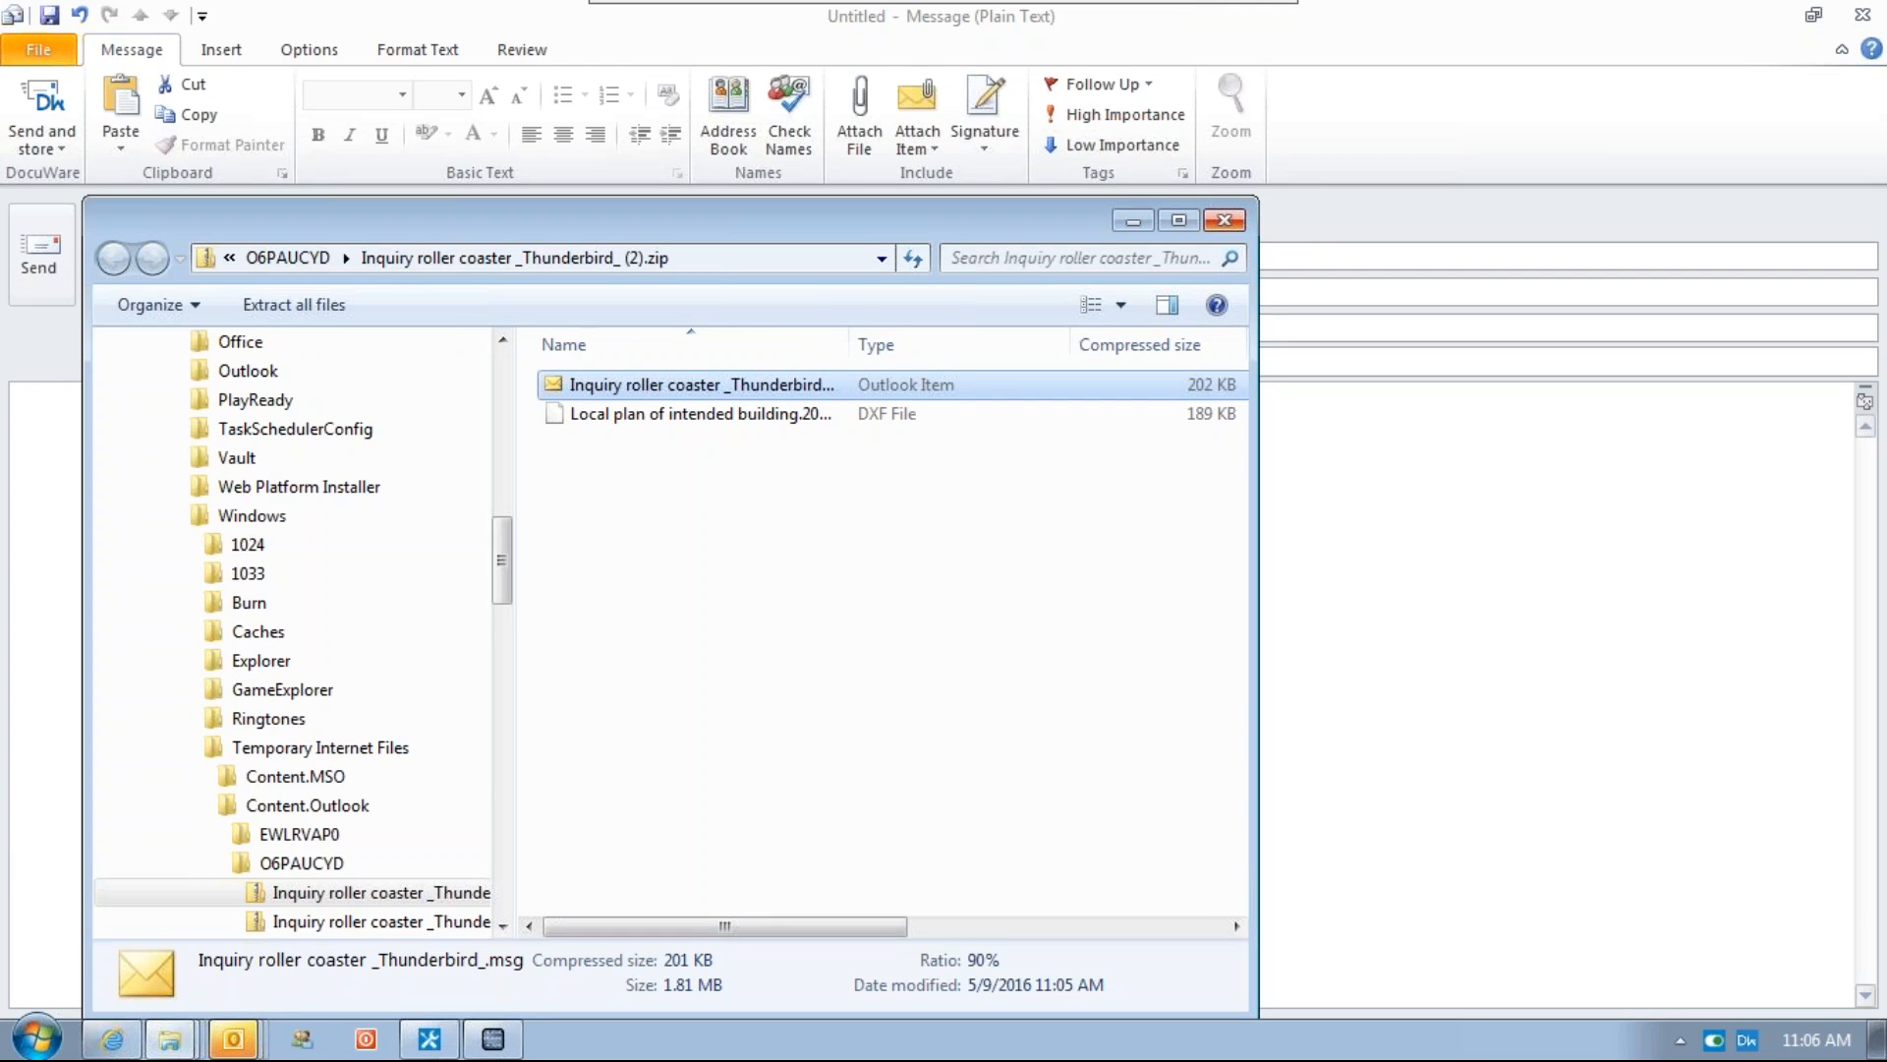
pyautogui.click(776, 177)
pyautogui.press('Return')
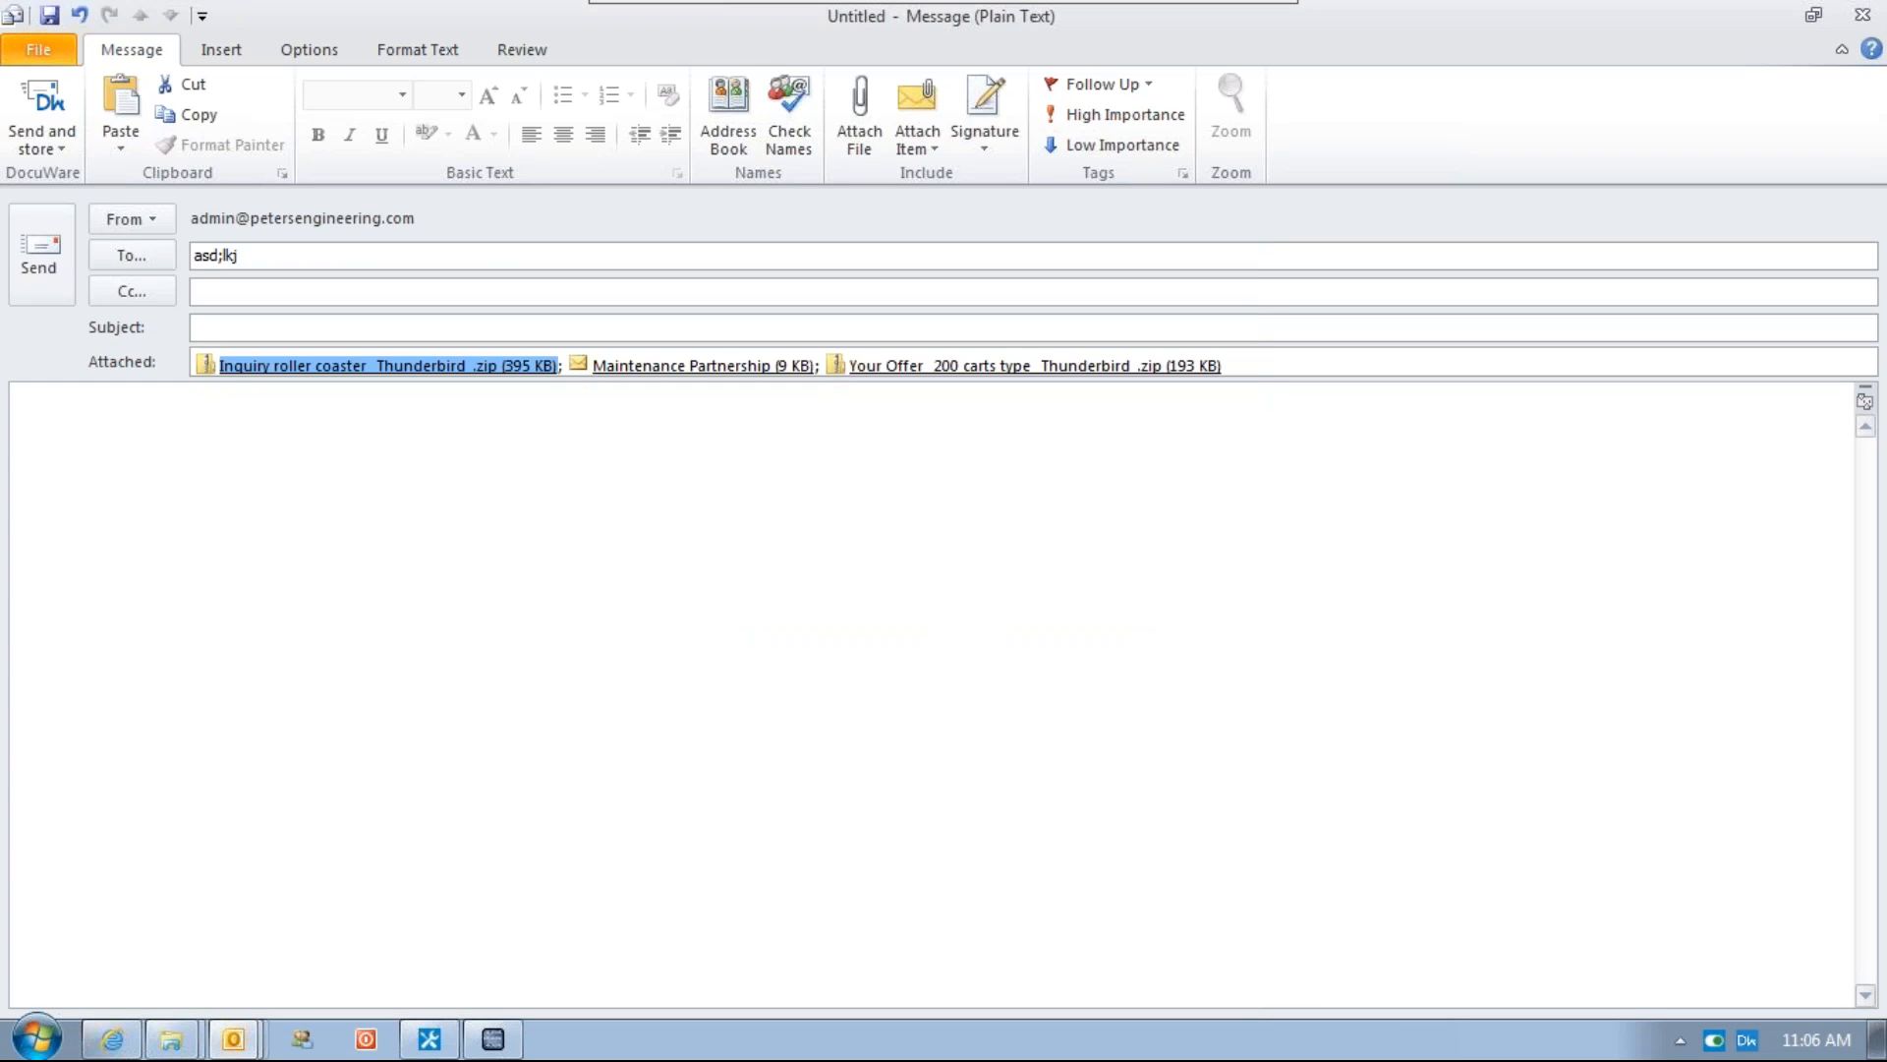
# Close the new message without saving changes
pyautogui.click(498, 451)
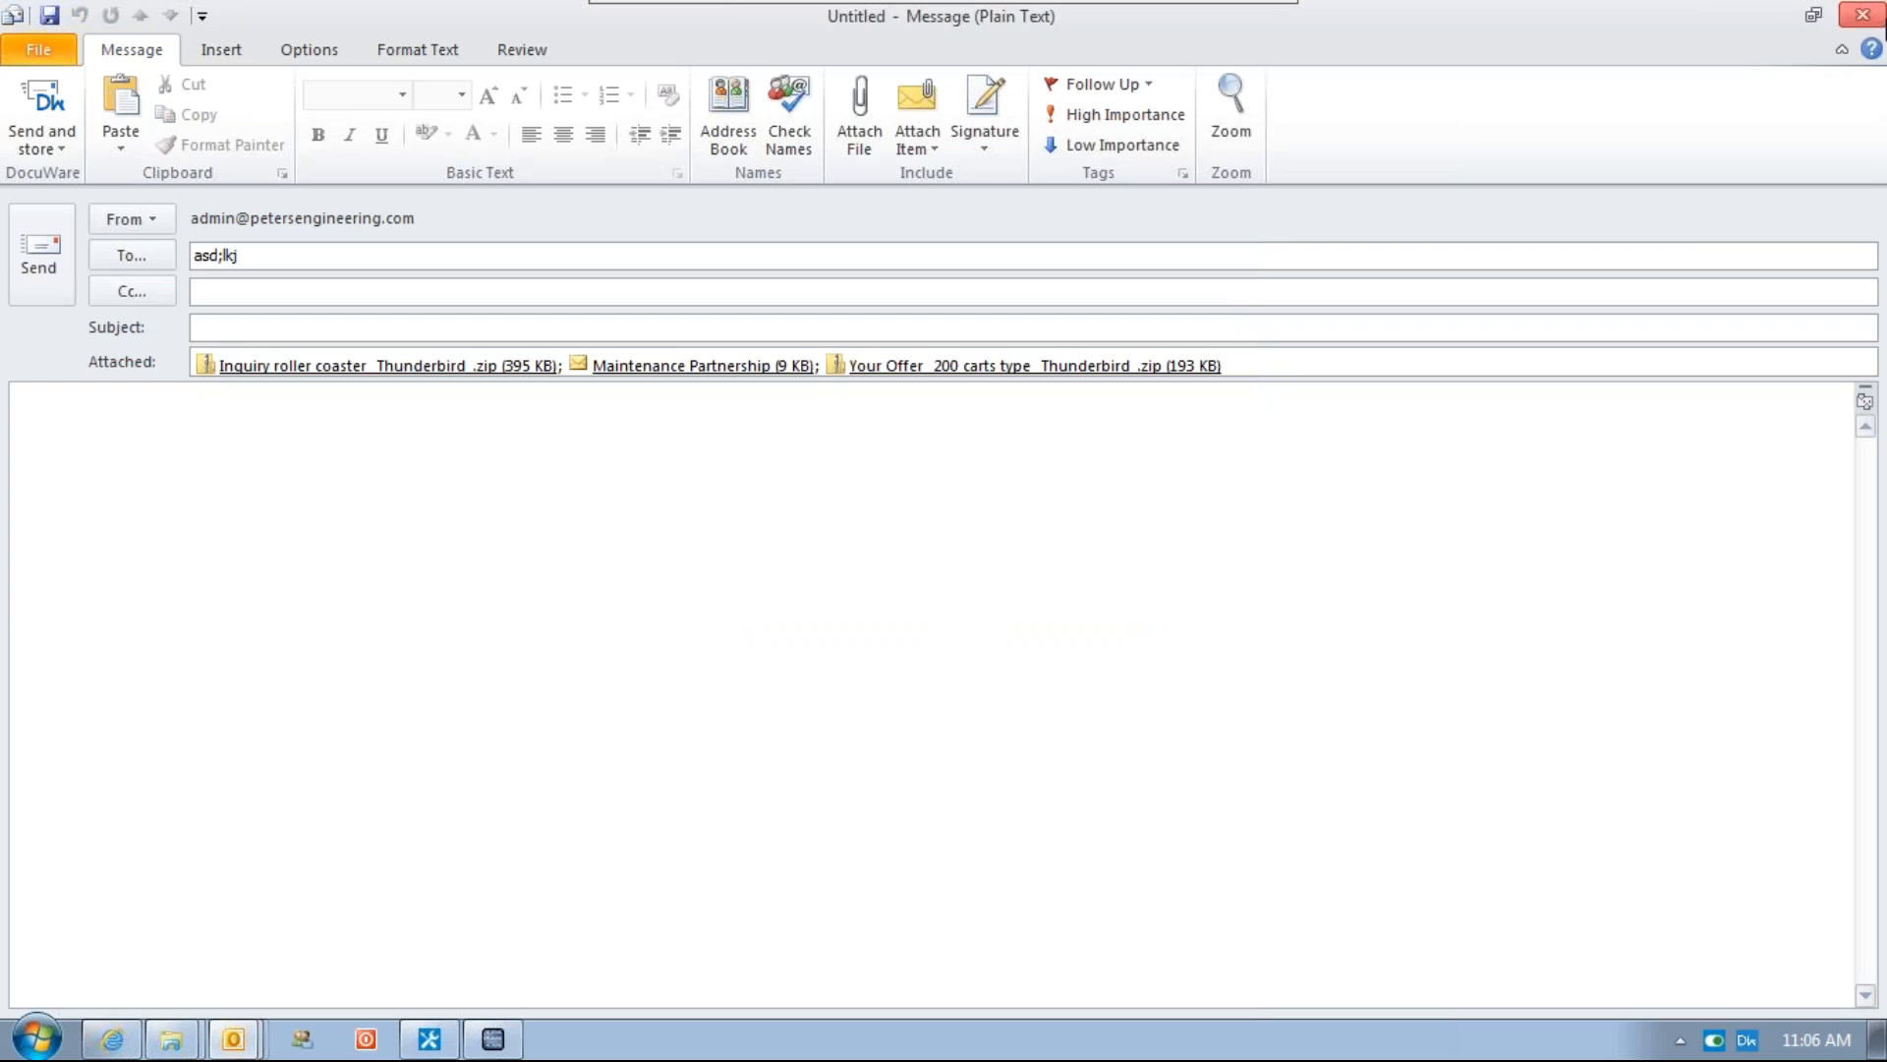
pyautogui.click(1863, 17)
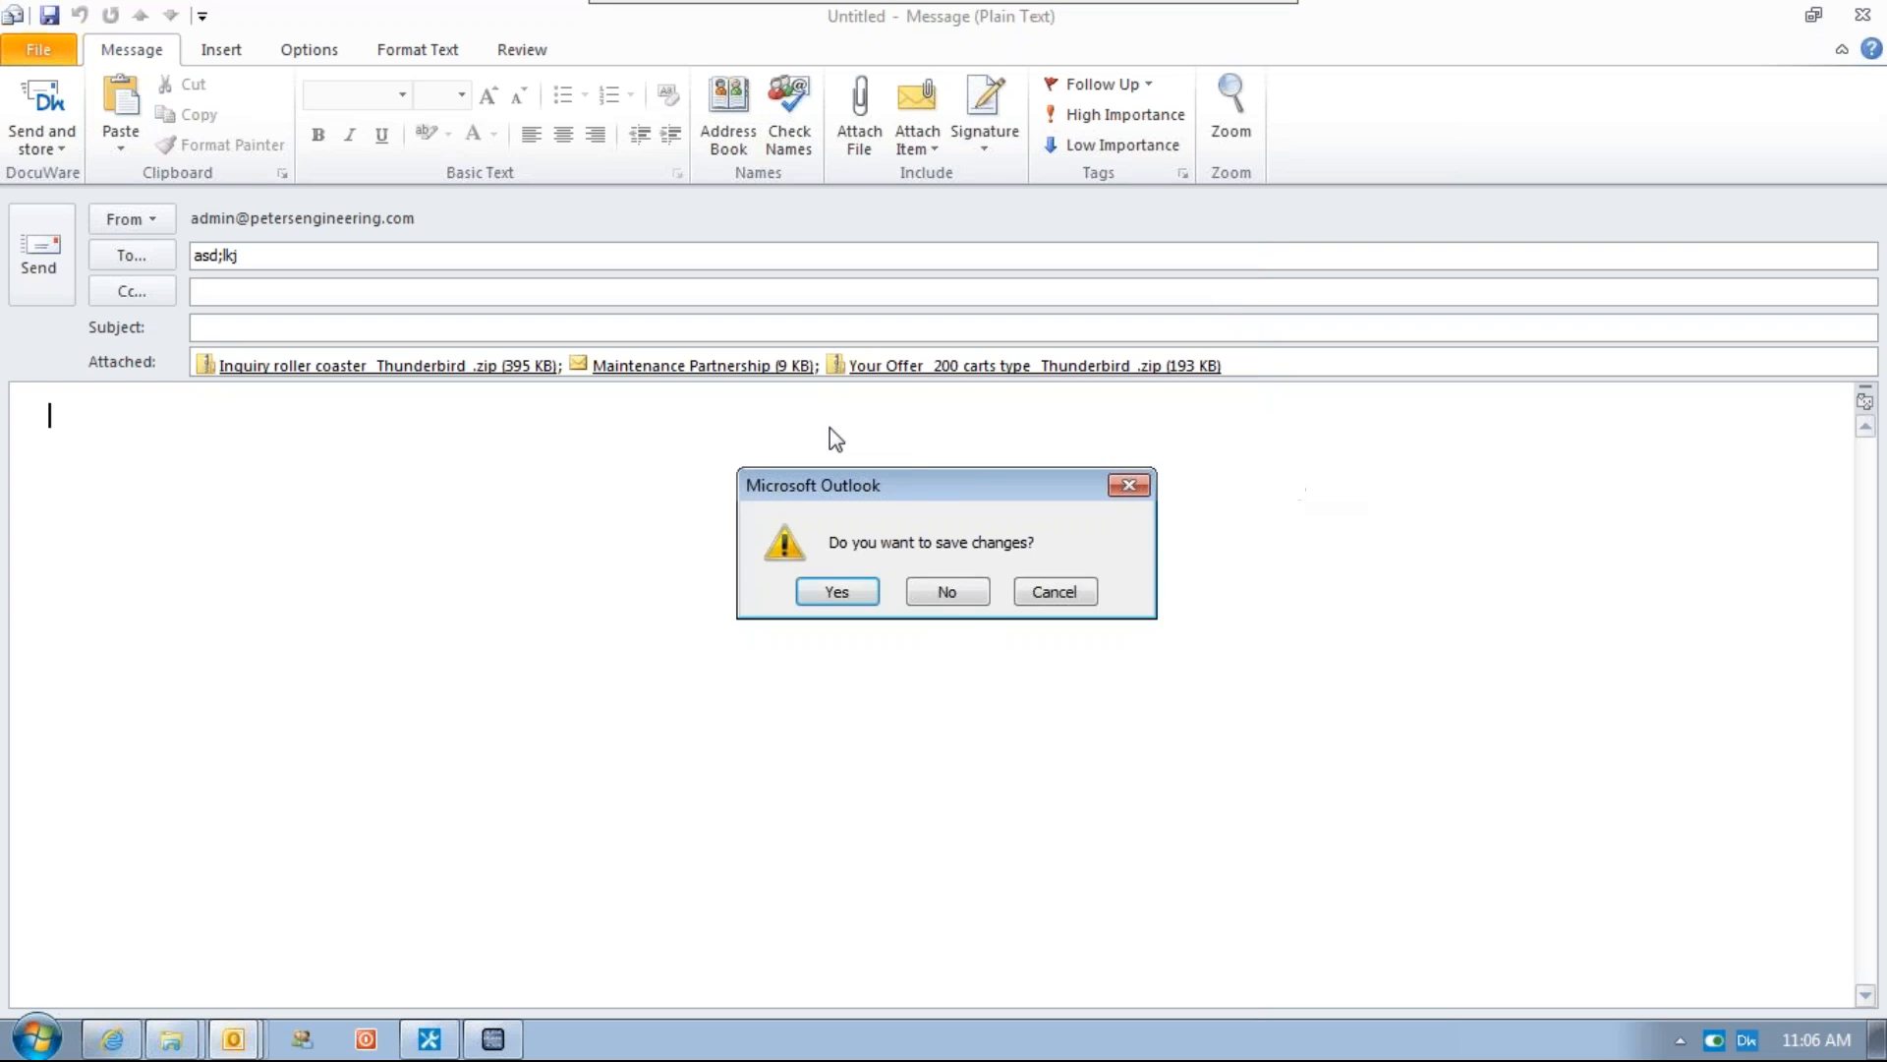
pyautogui.click(947, 591)
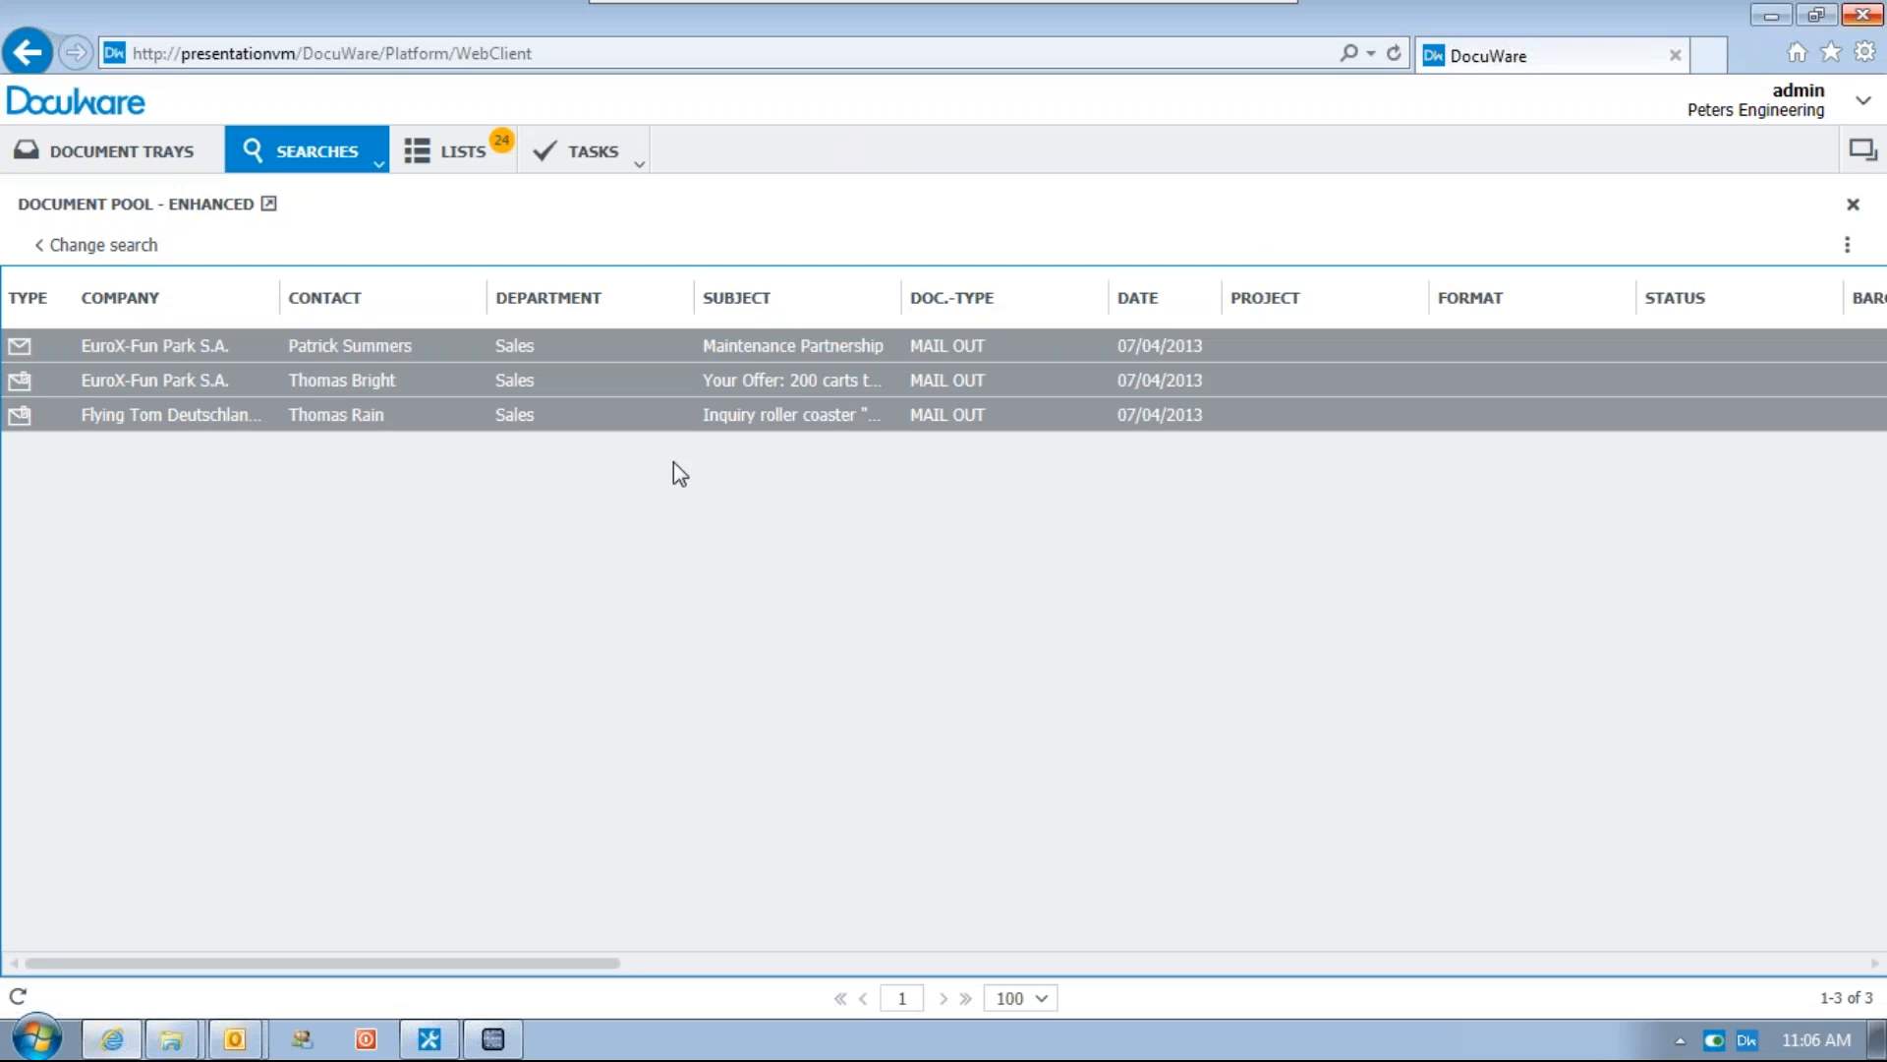
# Send the three selected archived emails as PDF with annotations
pyautogui.rightClick(359, 342)
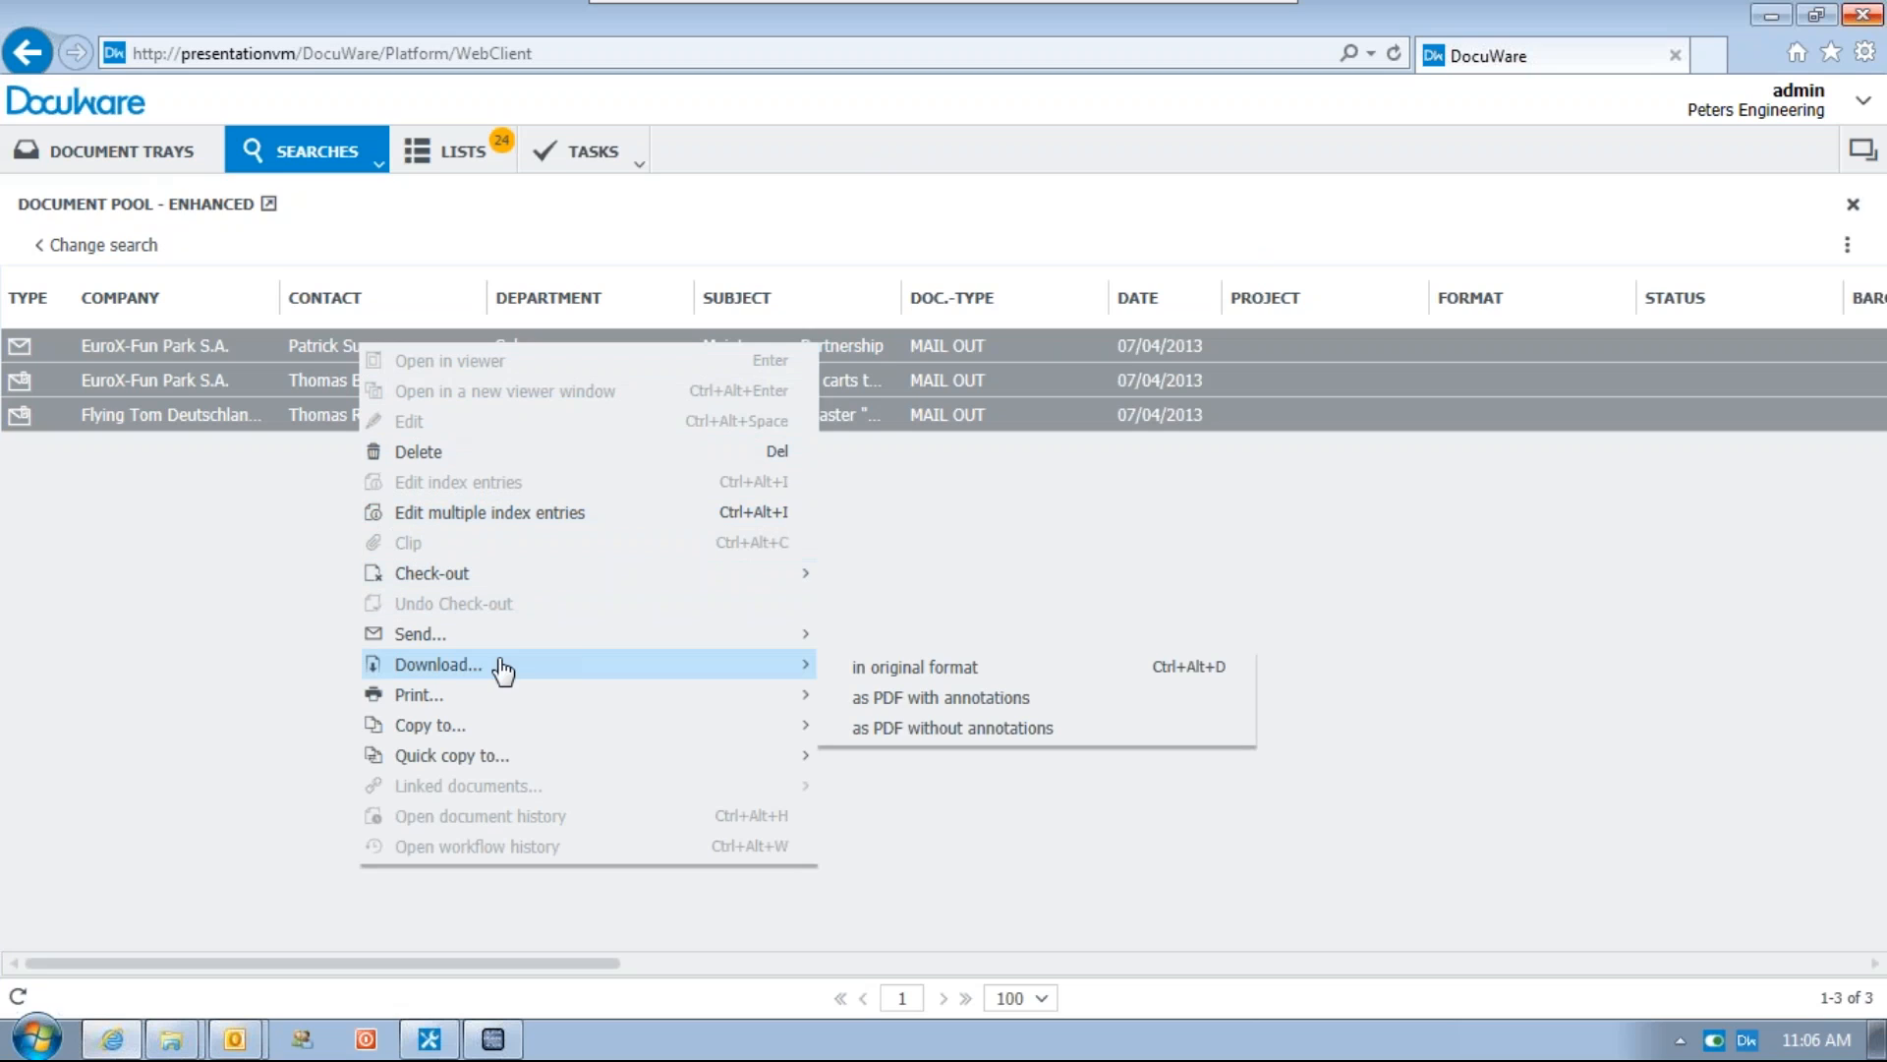
pyautogui.moveTo(497, 637)
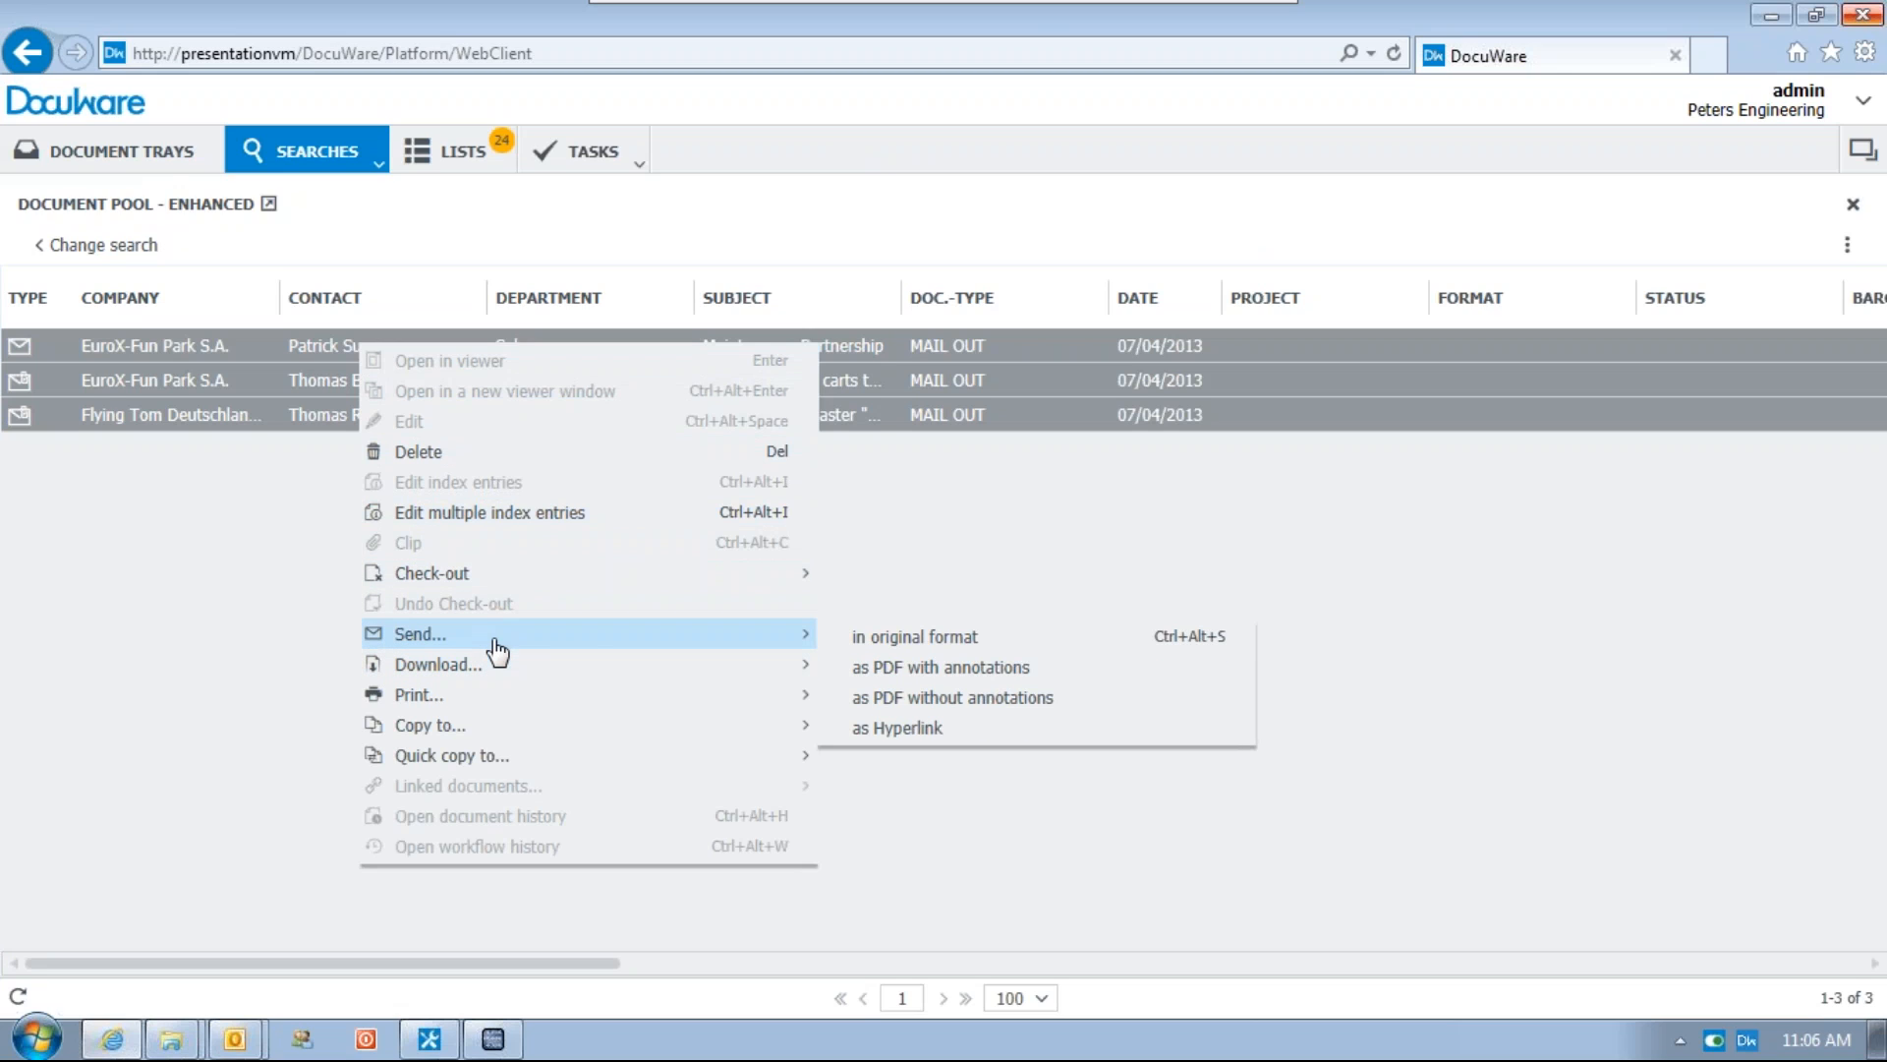
pyautogui.click(893, 669)
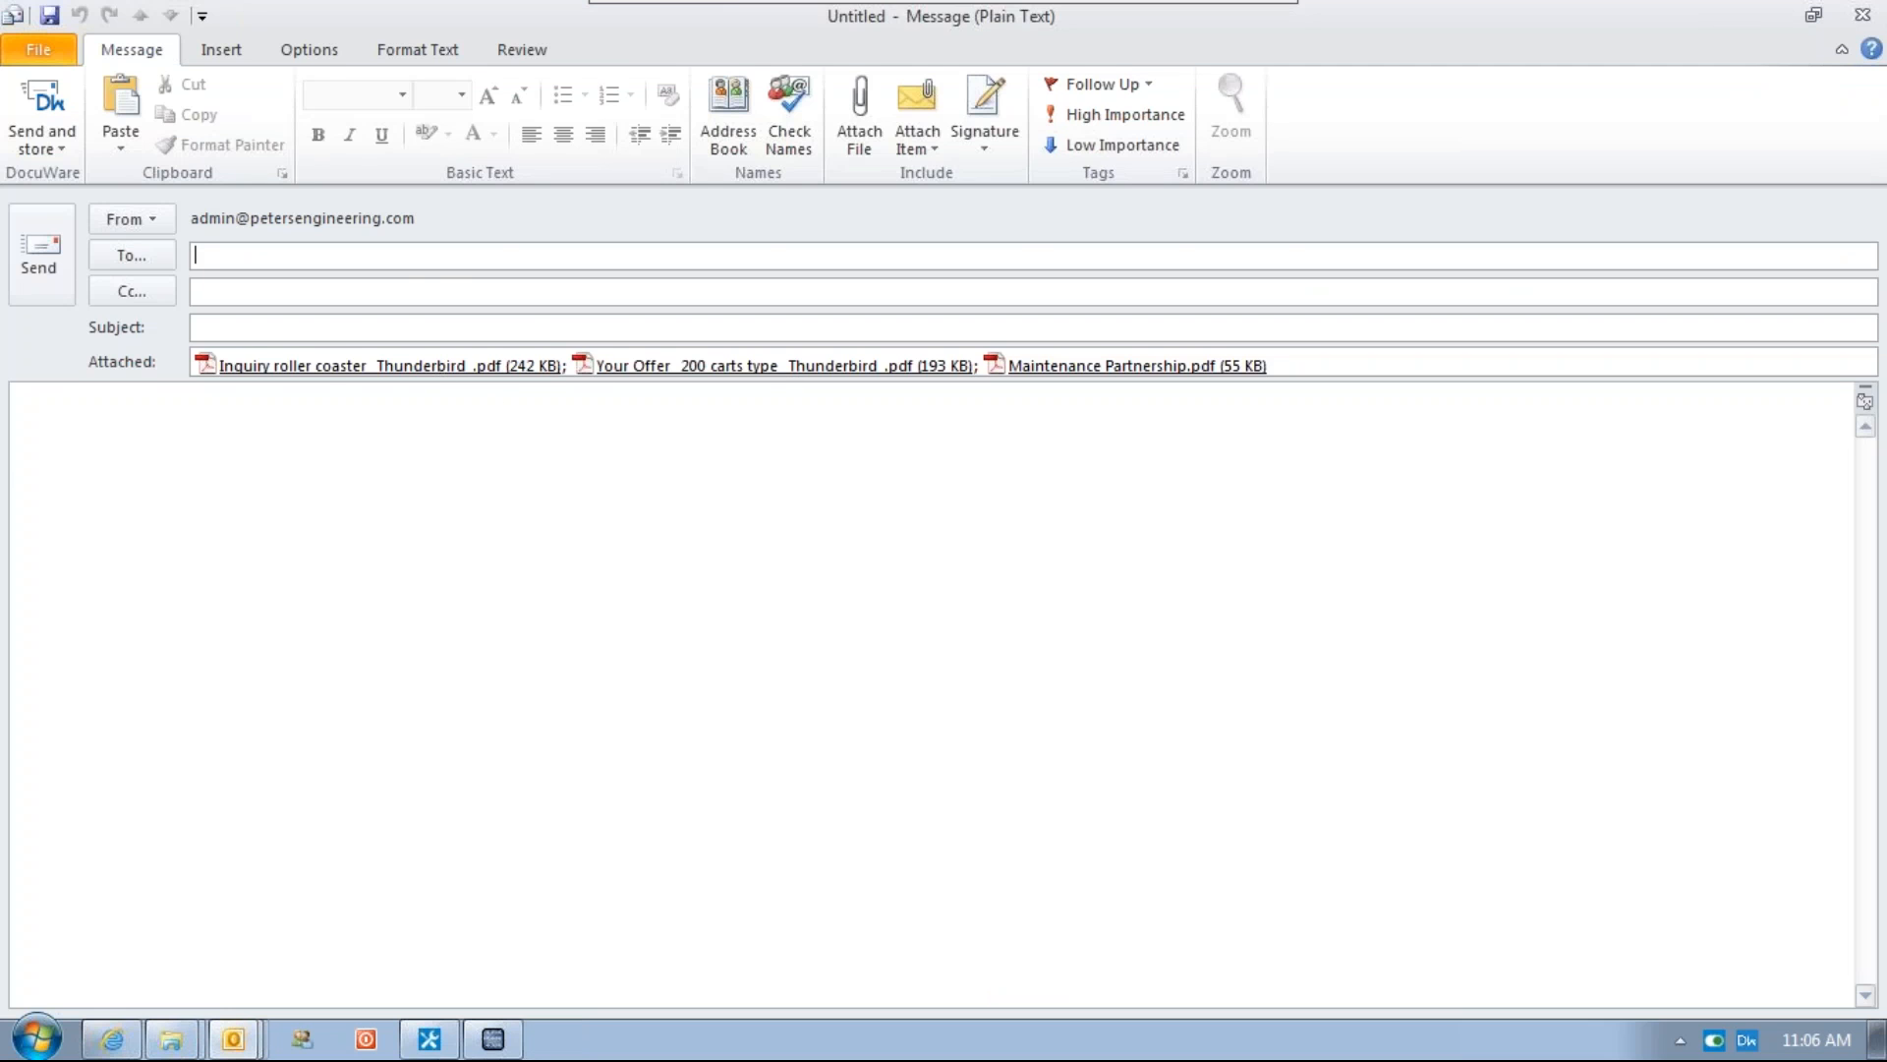
# Preview the Inquiry roller coaster PDF attachment's site plan, then close the PDF and the message
pyautogui.doubleClick(344, 364)
pyautogui.scroll(-10, 961, 565)
pyautogui.scroll(4, 960, 565)
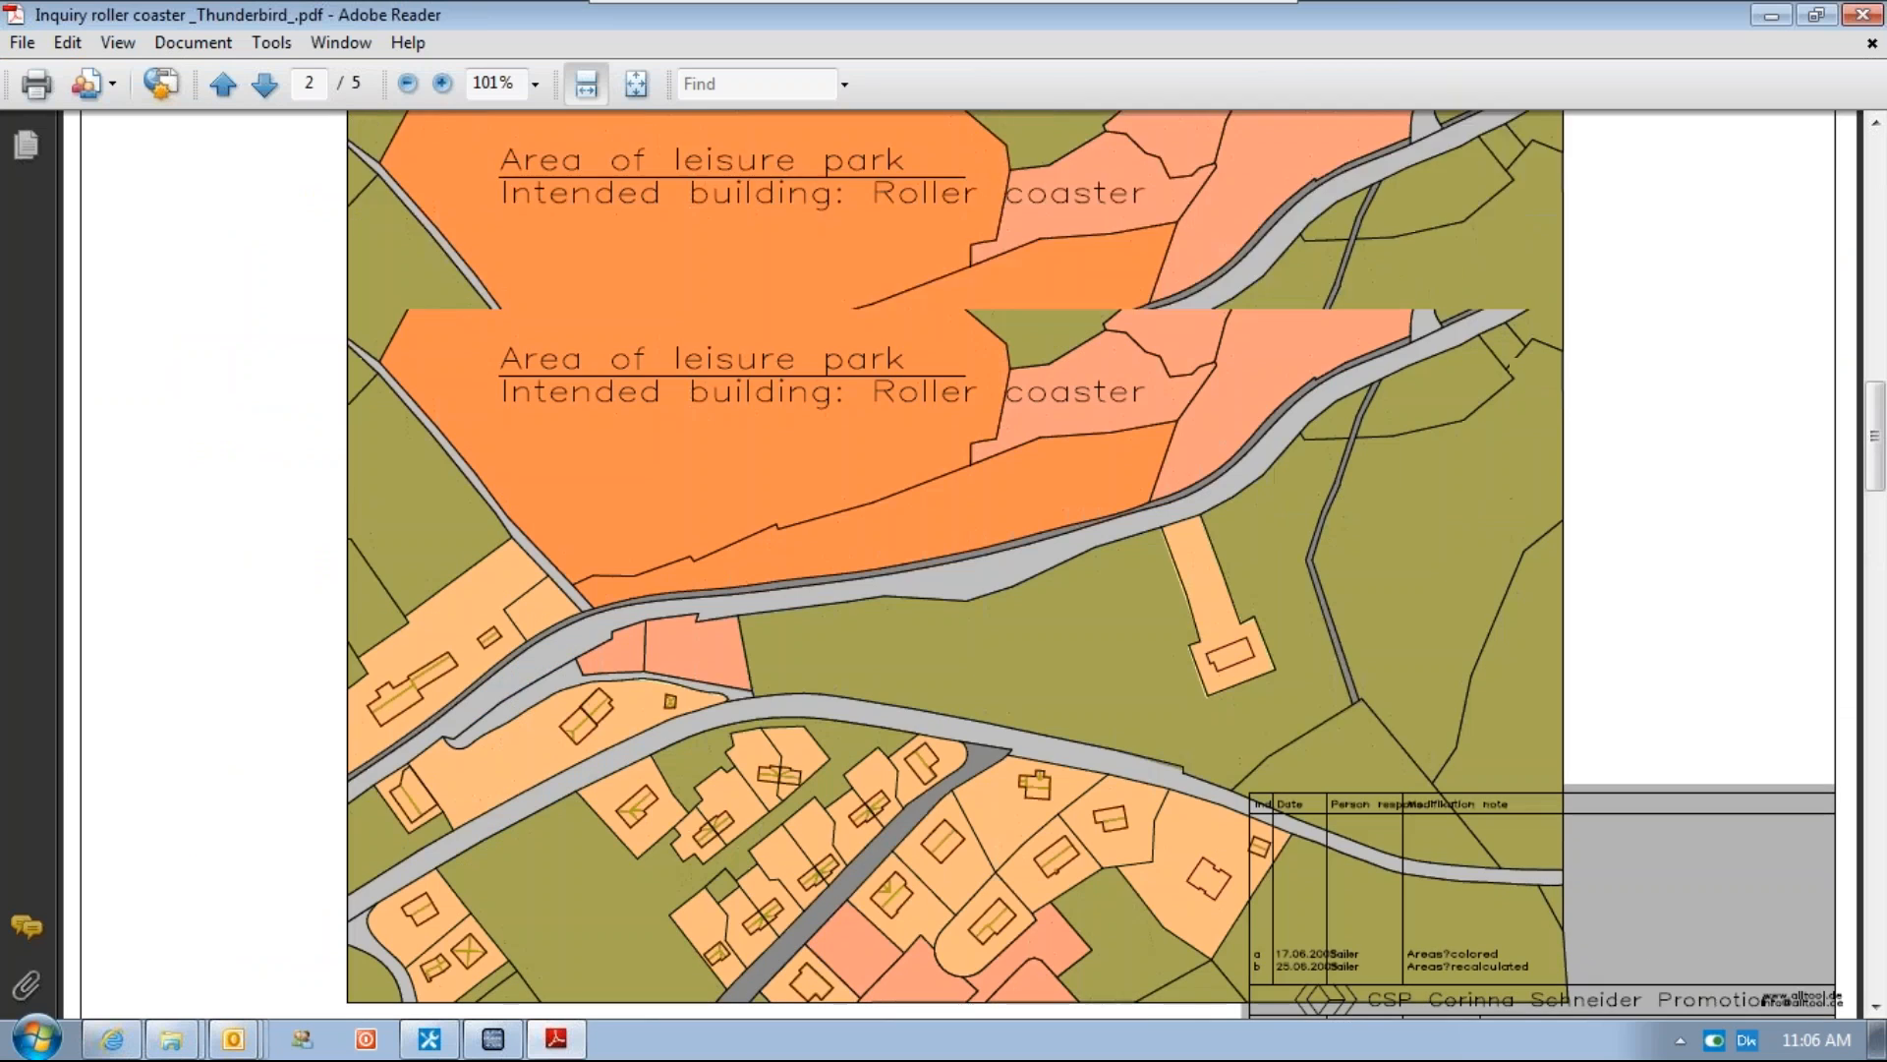
pyautogui.scroll(1, 1091, 590)
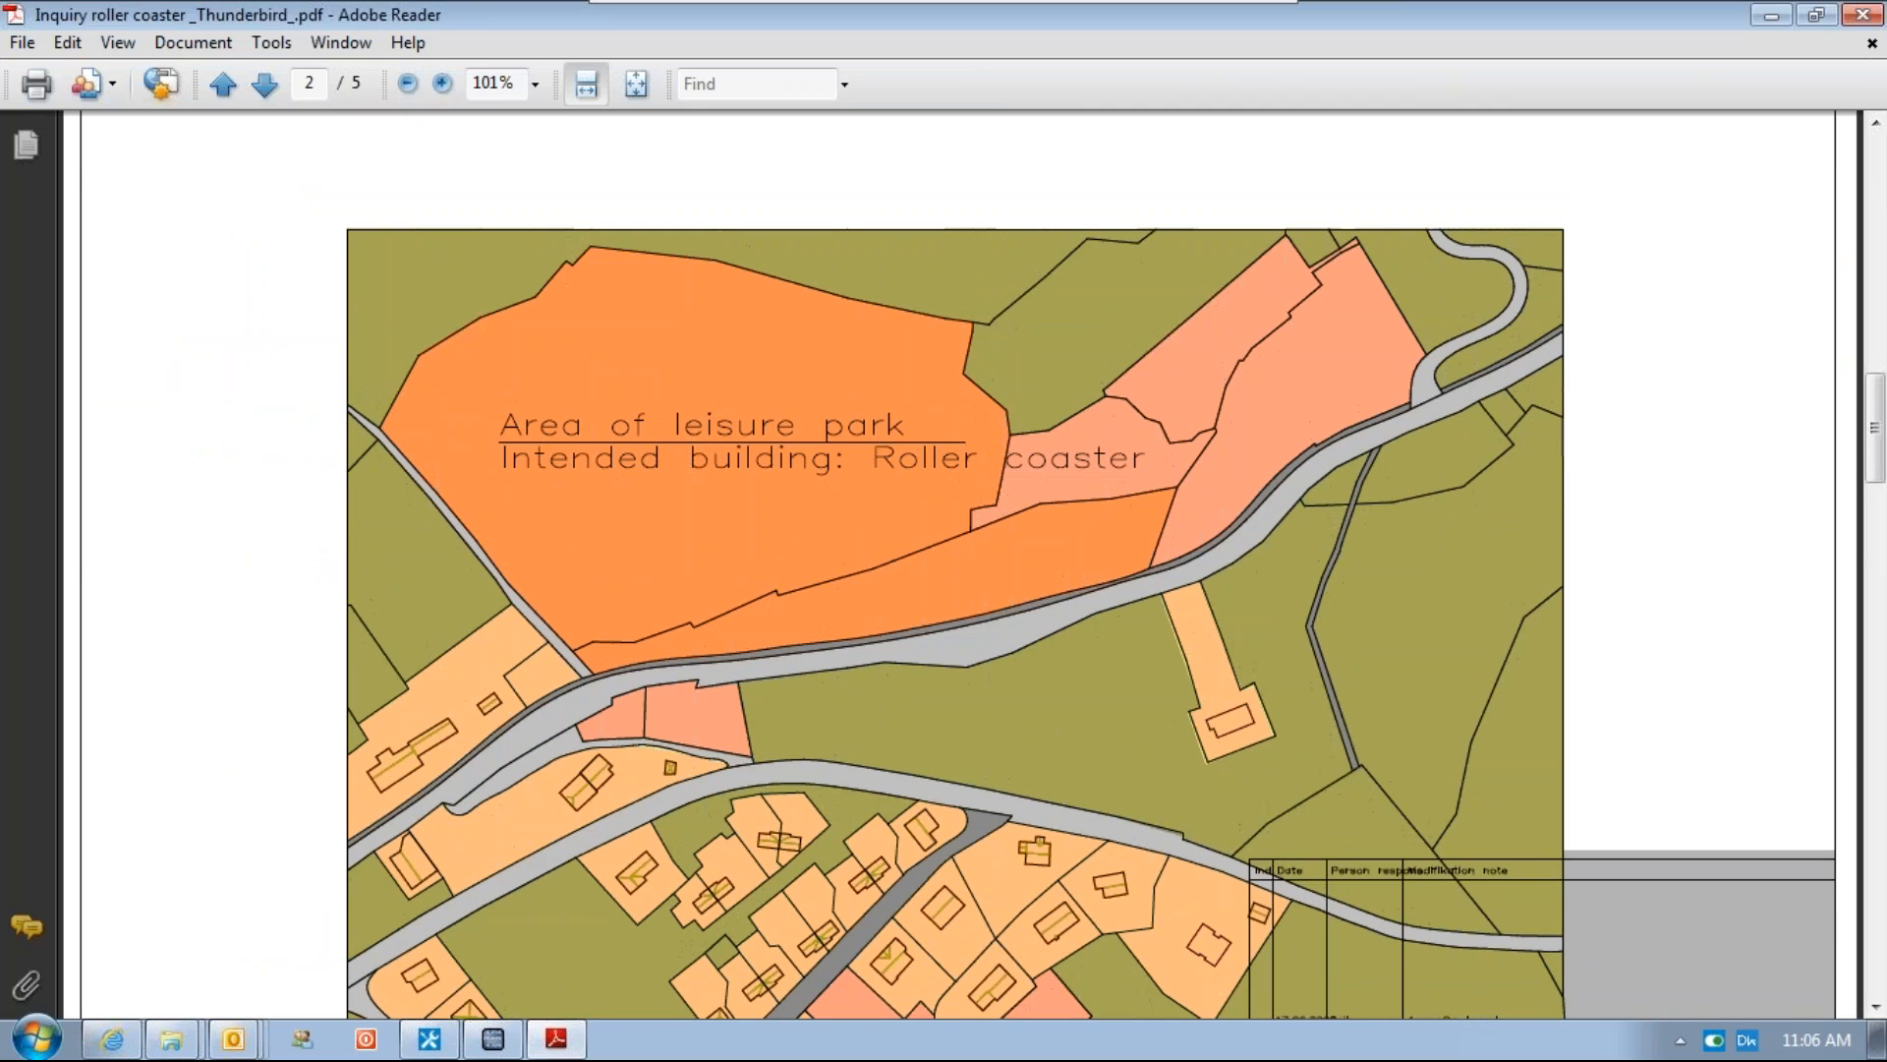
pyautogui.moveTo(1878, 424); pyautogui.dragTo(1877, 138)
pyautogui.click(1862, 14)
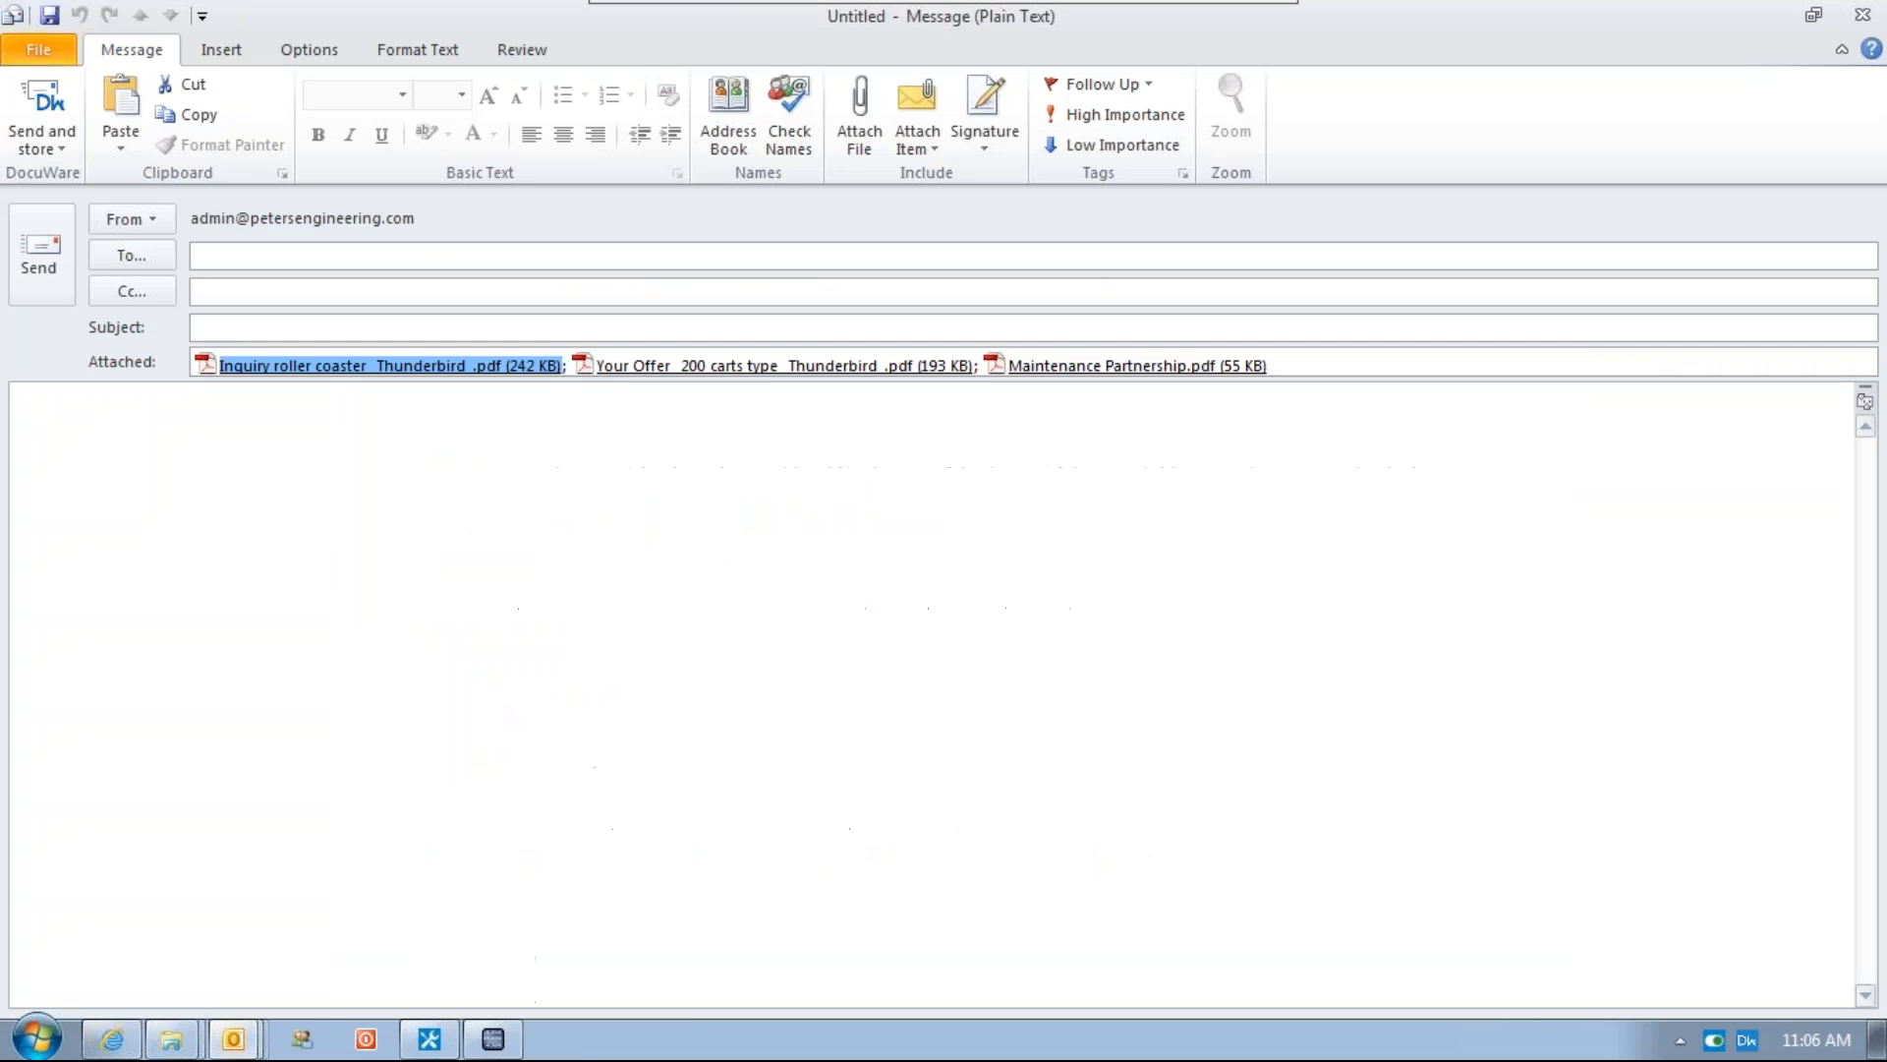
pyautogui.click(1862, 13)
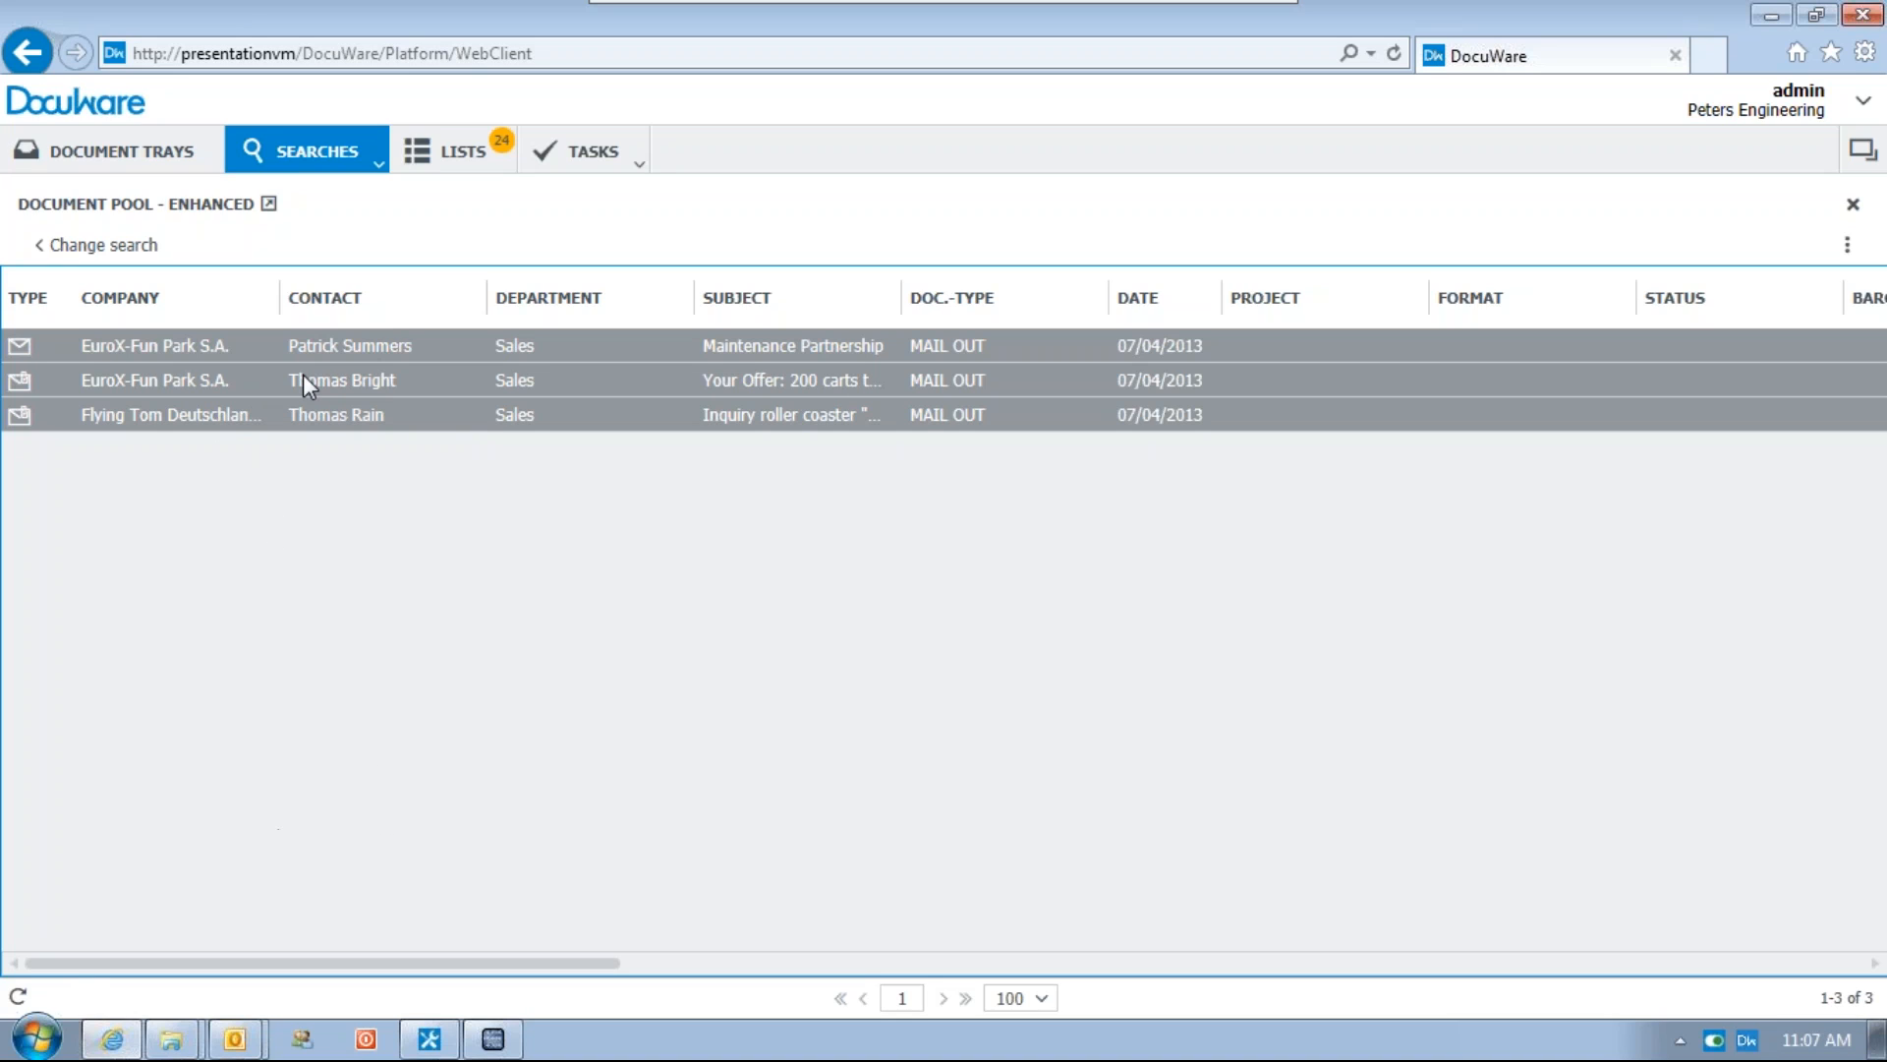
# Open the untitled HTML message containing the three document hyperlinks, review it, and close it
pyautogui.click(246, 1039)
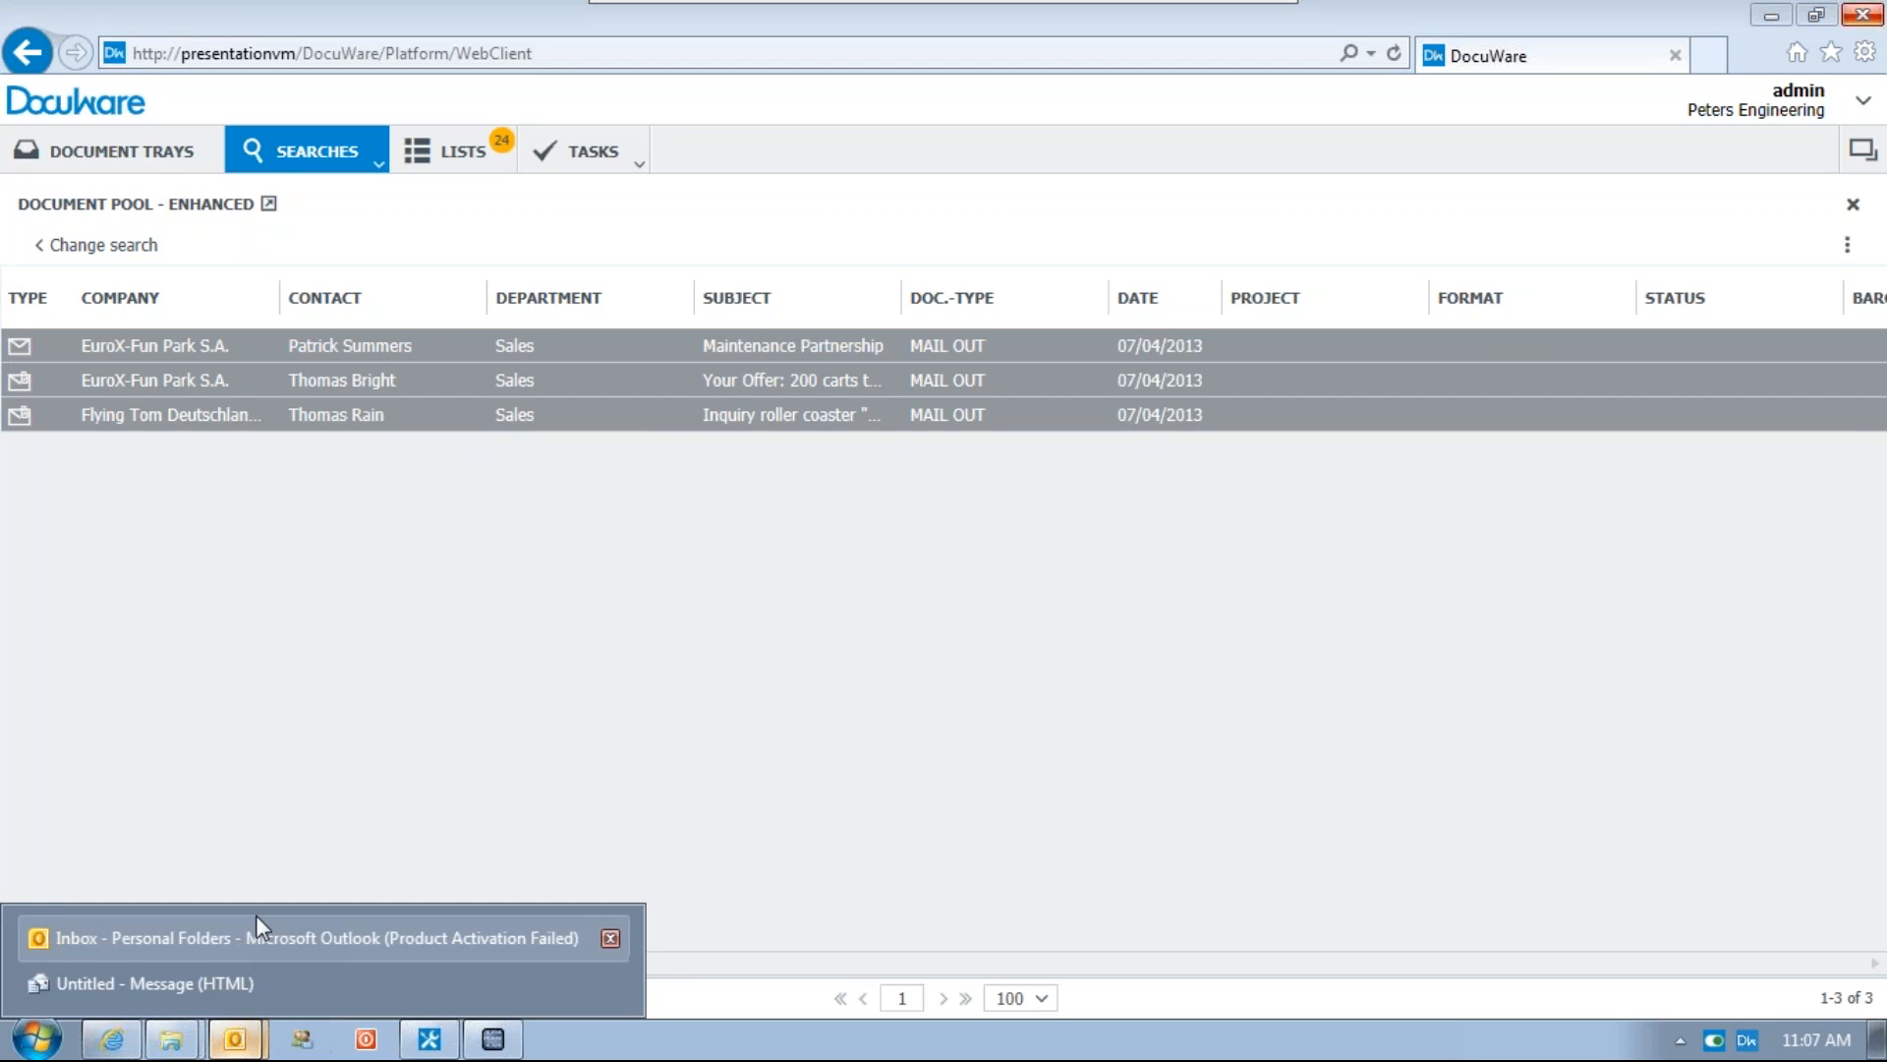
pyautogui.click(236, 937)
pyautogui.moveTo(243, 1053)
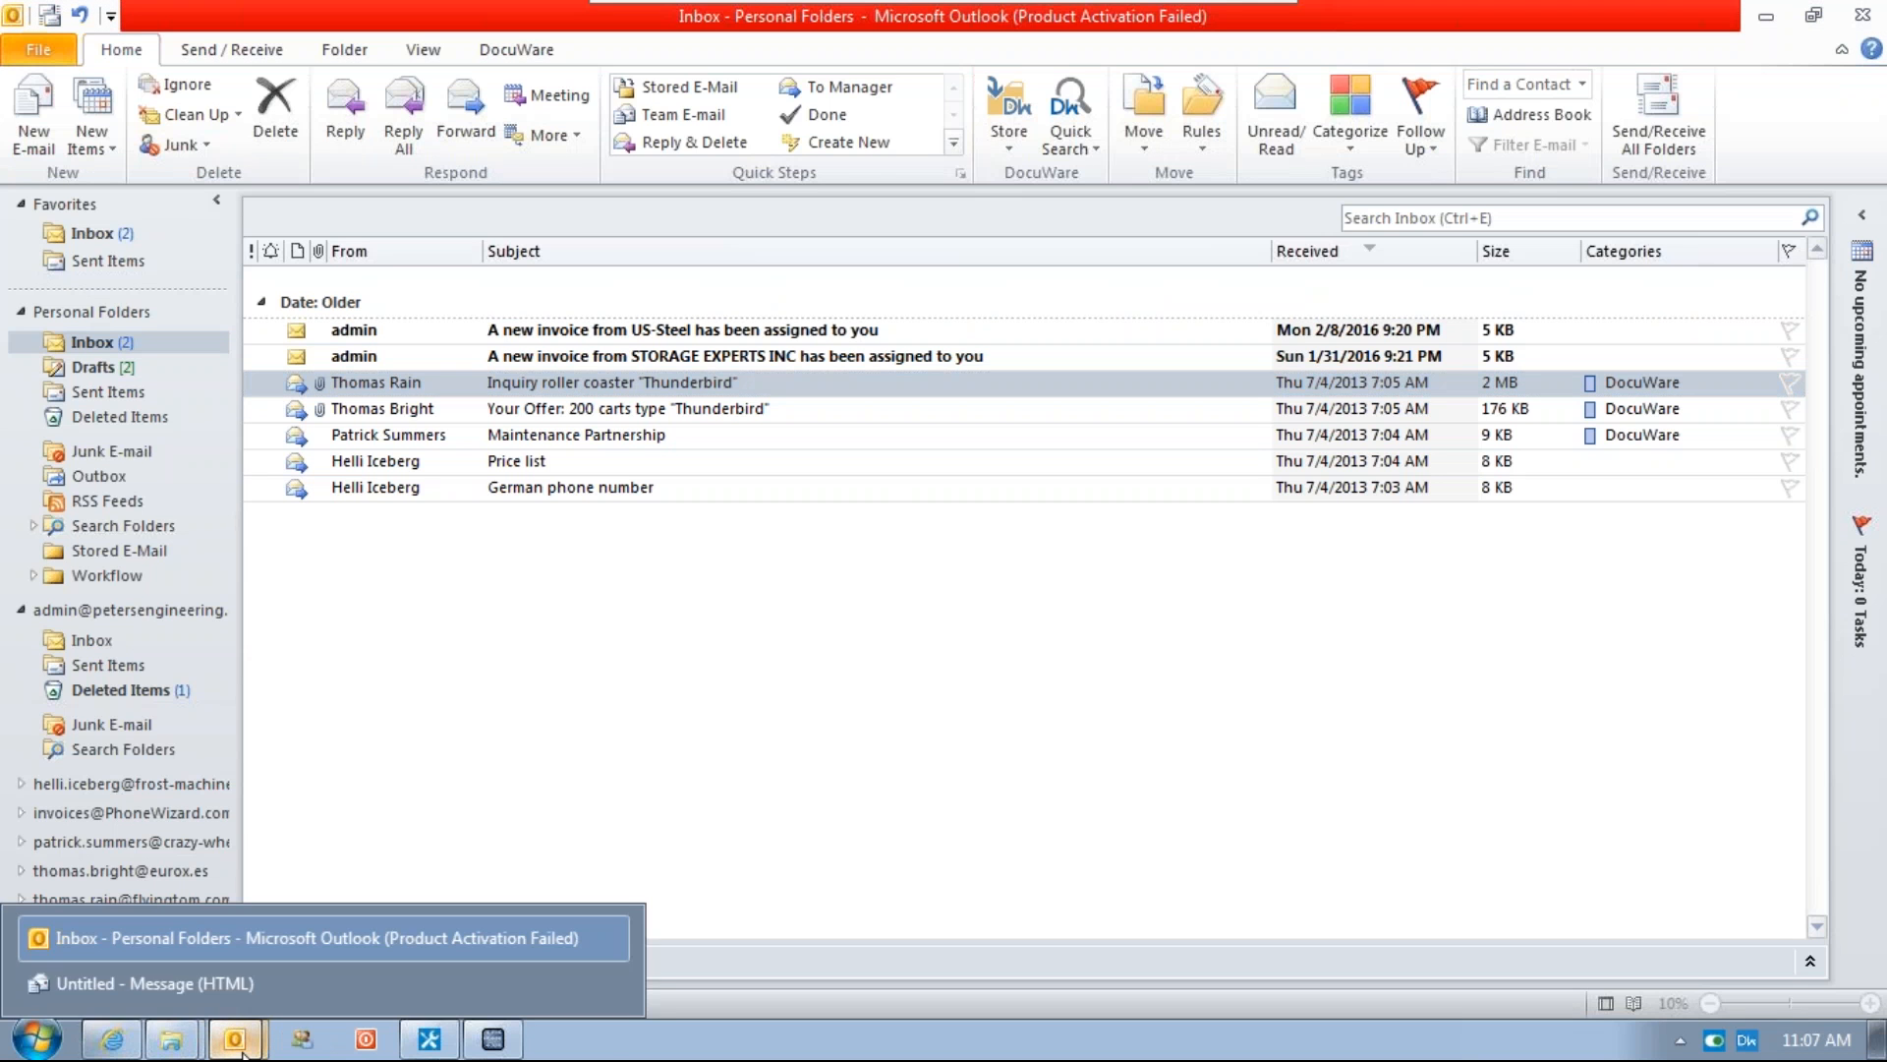
pyautogui.click(228, 983)
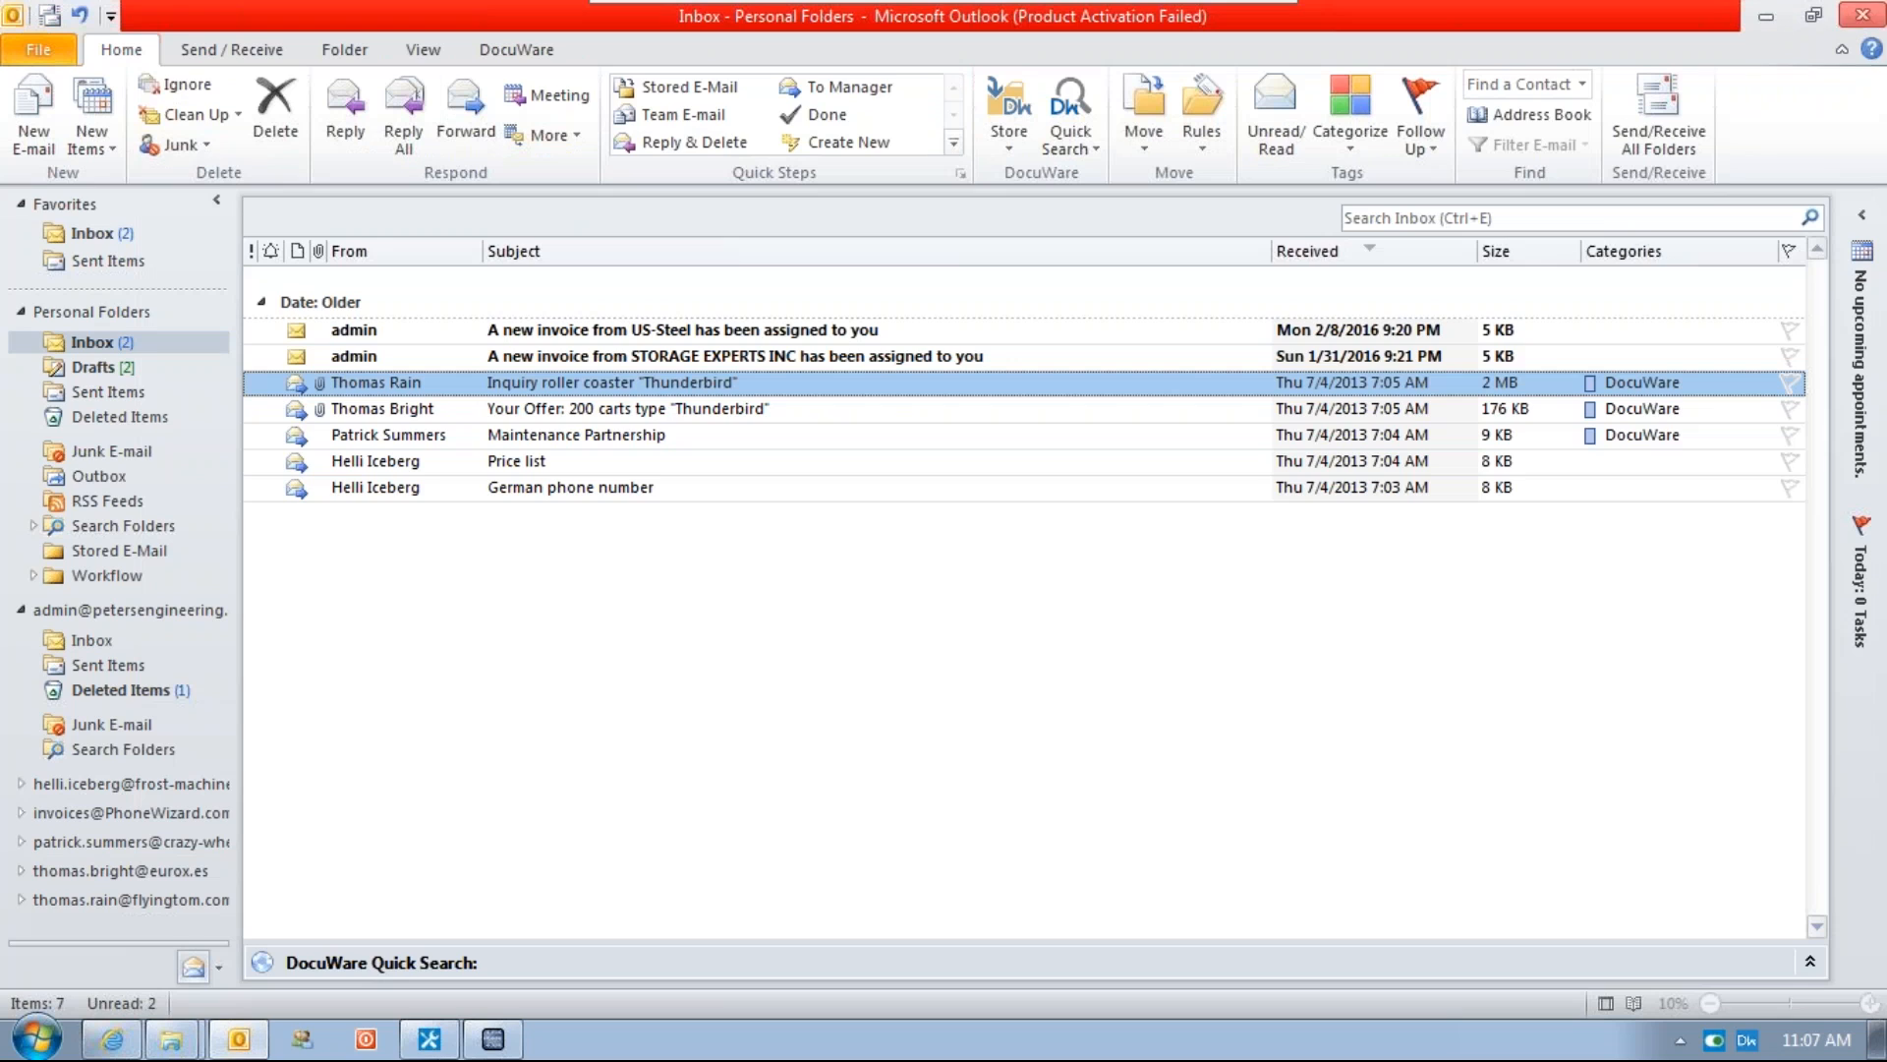
pyautogui.click(1839, 24)
pyautogui.click(110, 1034)
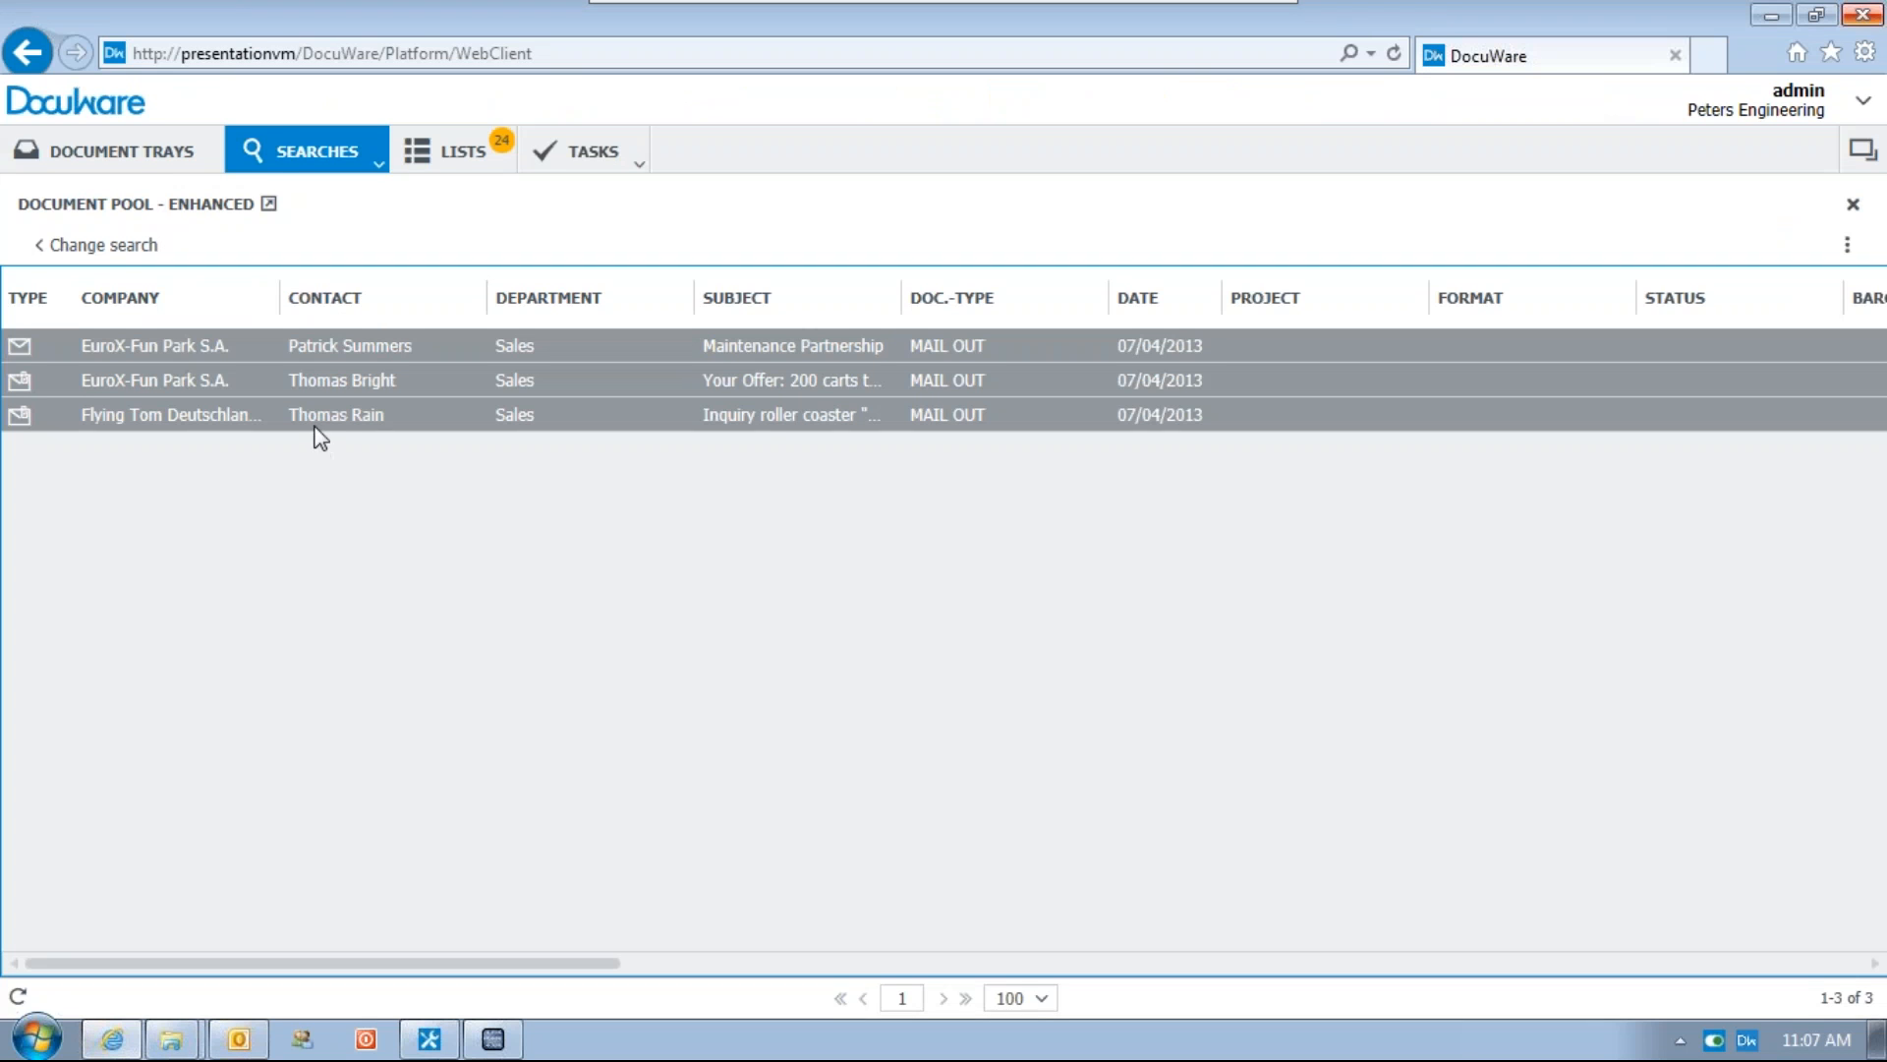
pyautogui.rightClick(314, 432)
pyautogui.moveTo(512, 720)
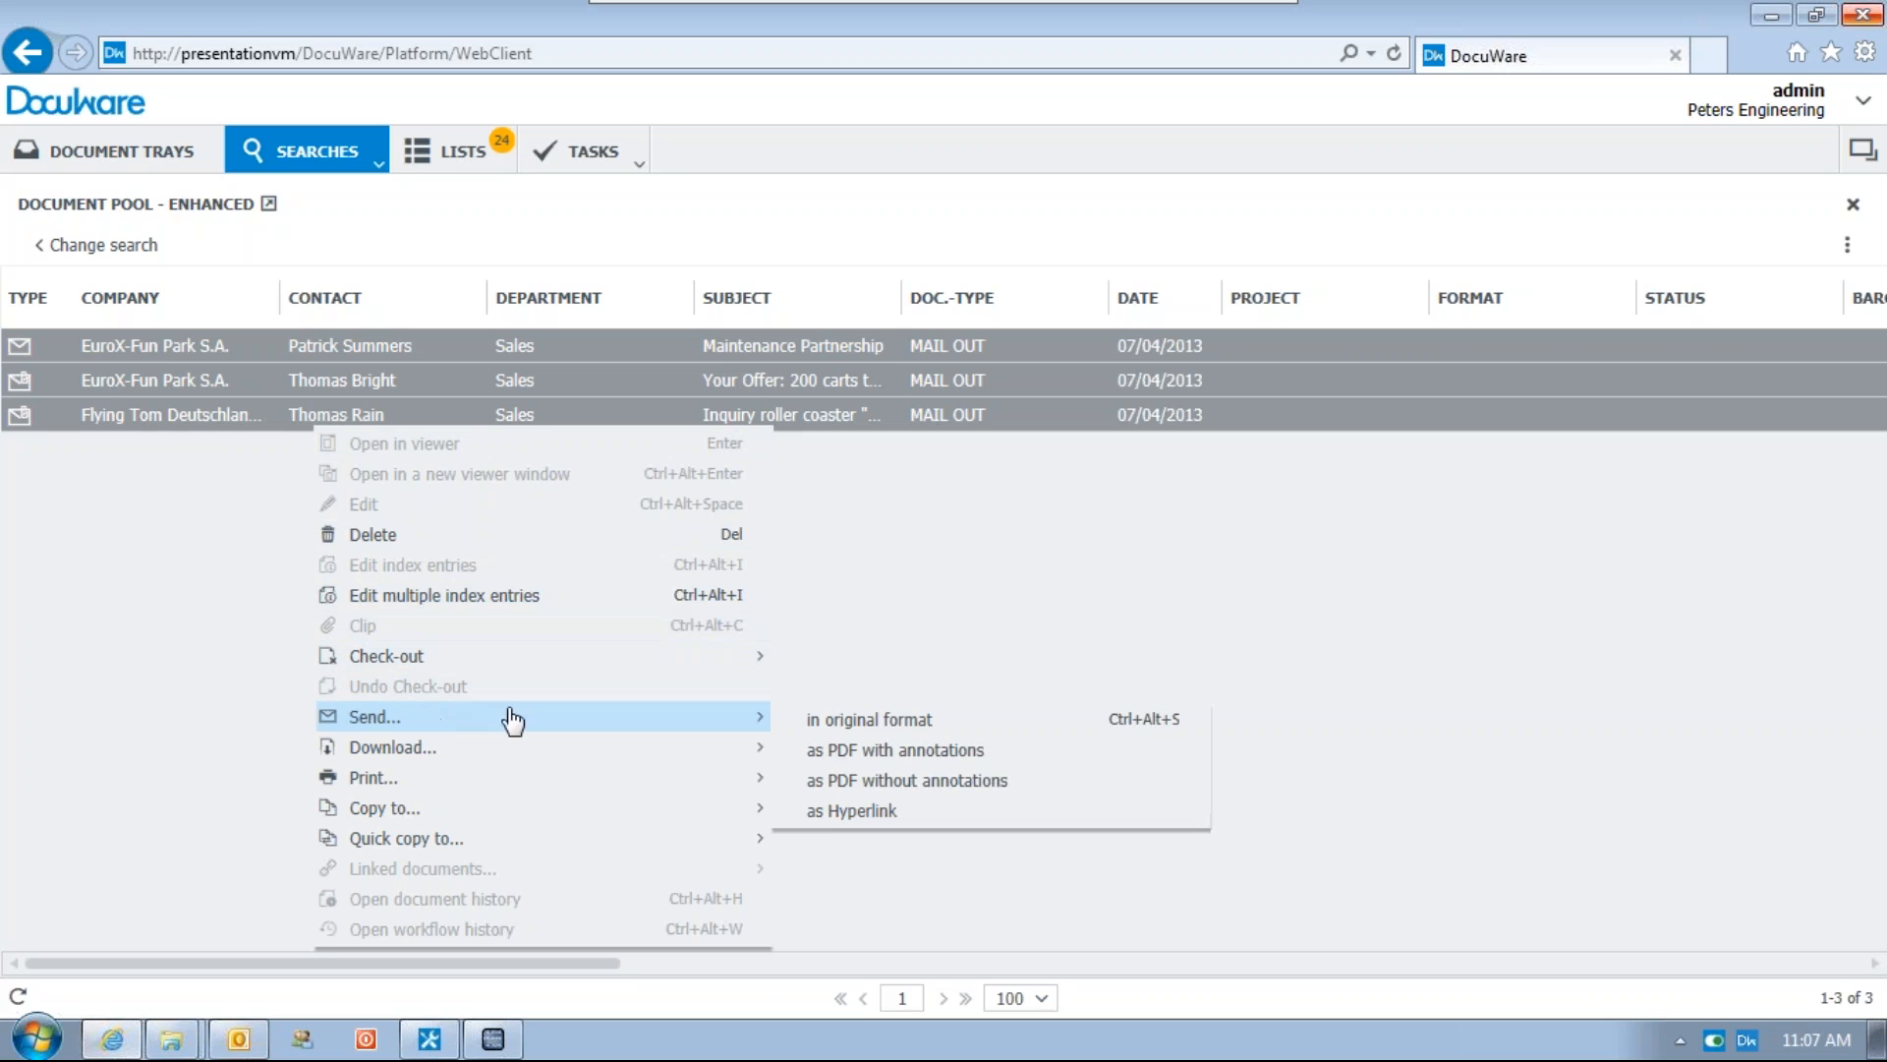
pyautogui.click(184, 649)
pyautogui.hotkey('alt', 'Tab')
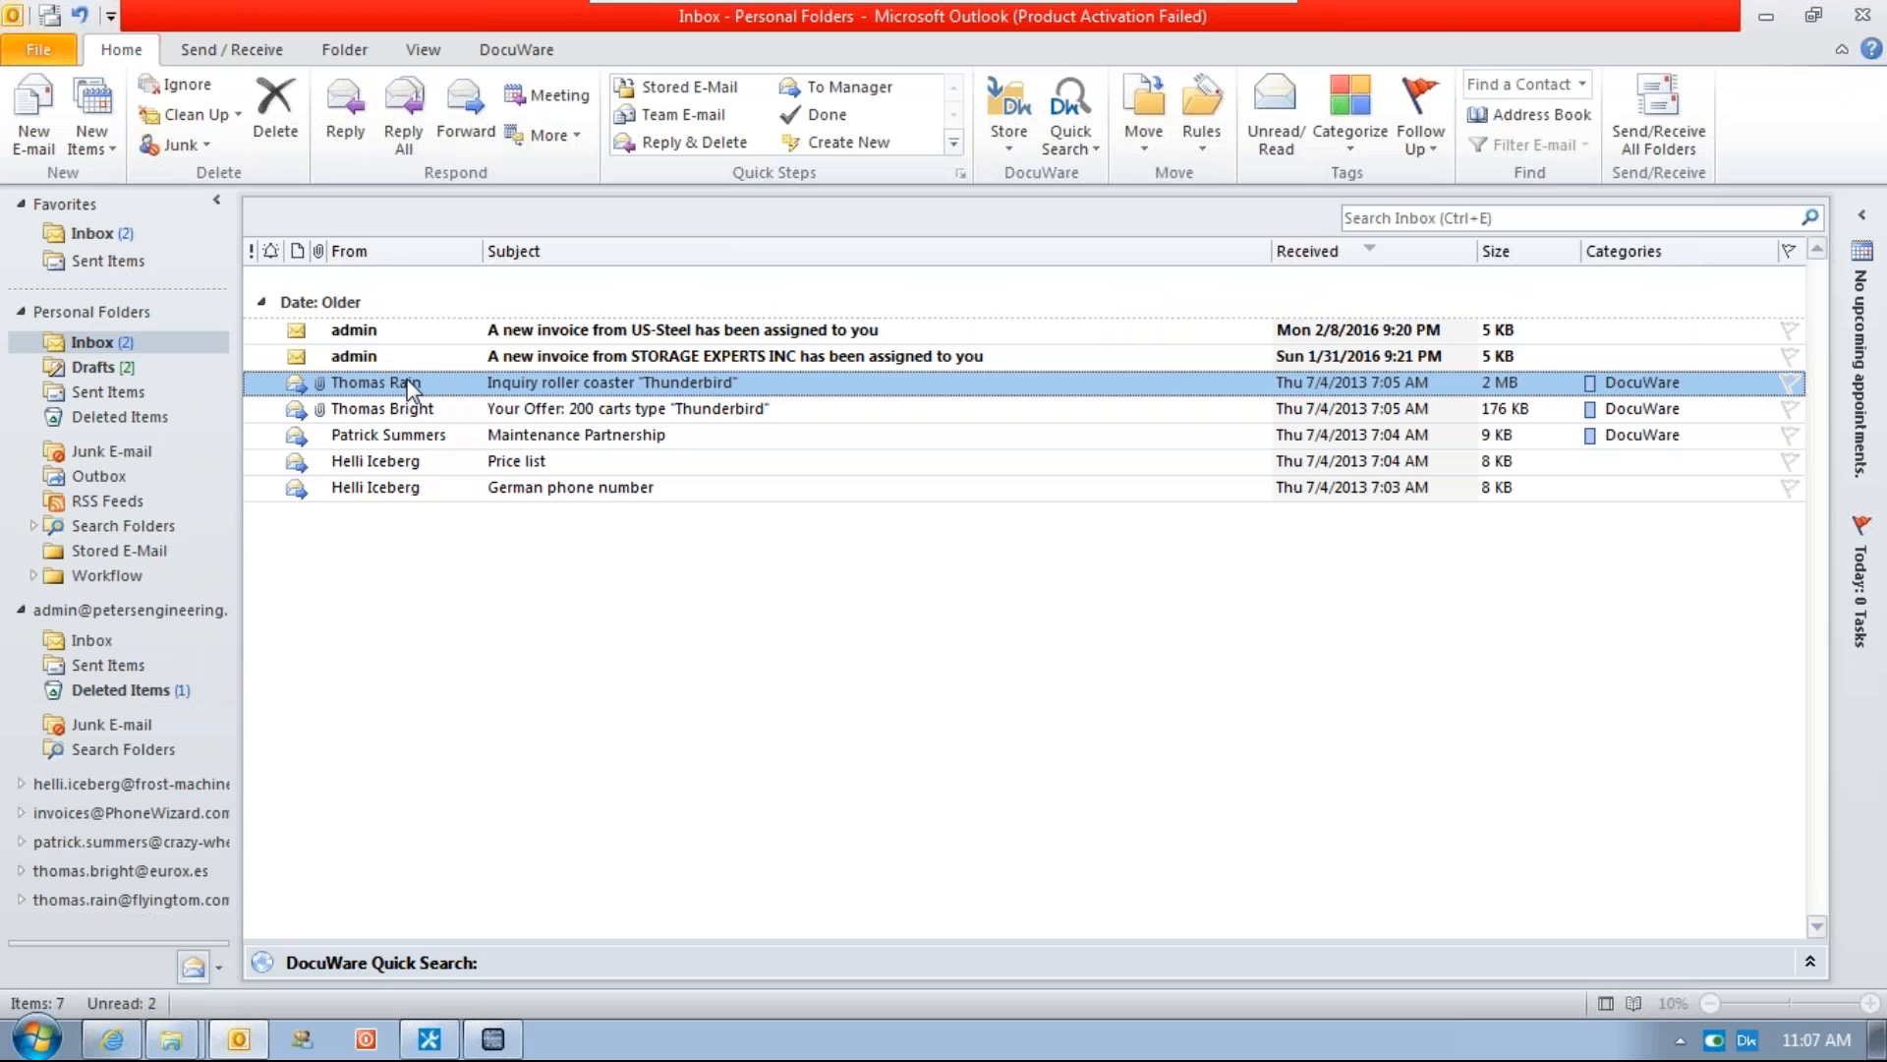
# Reply to the Inquiry roller coaster "Thunderbird" email and switch to the Explorer window of the extracted zip
pyautogui.click(345, 110)
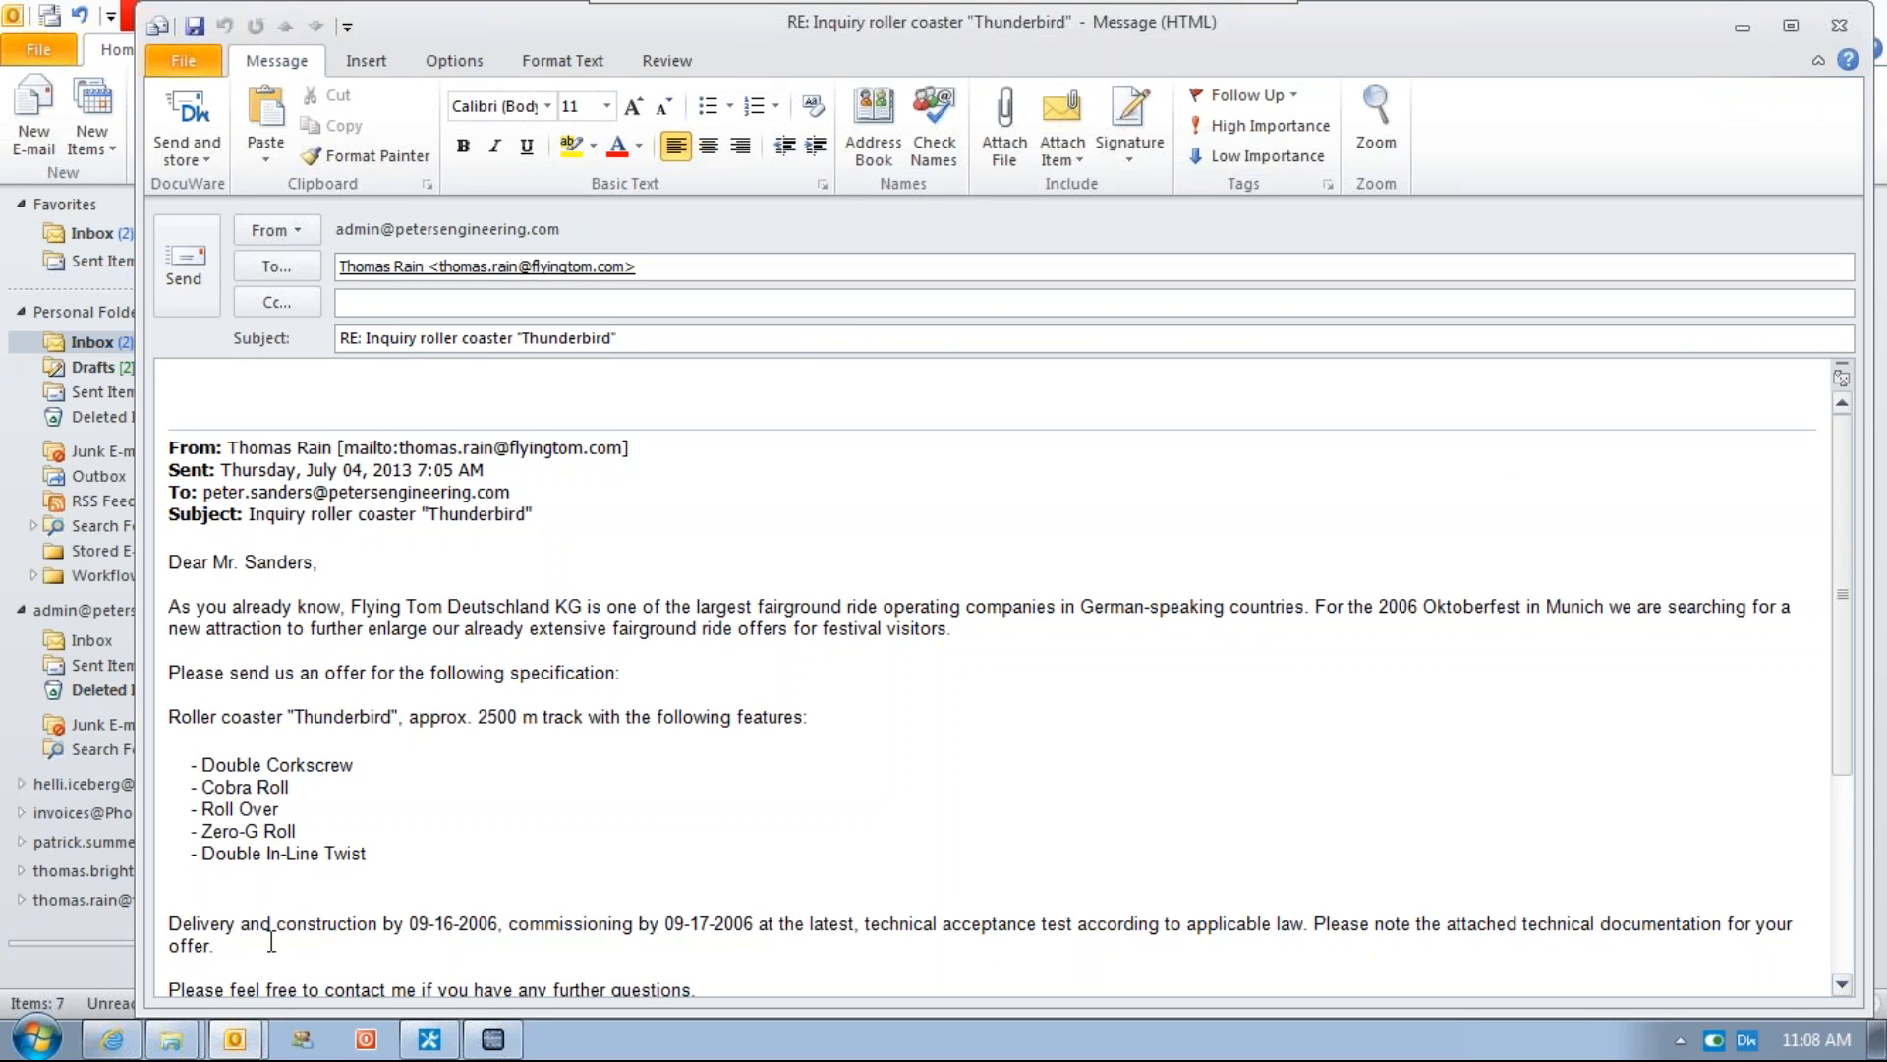
pyautogui.click(187, 1043)
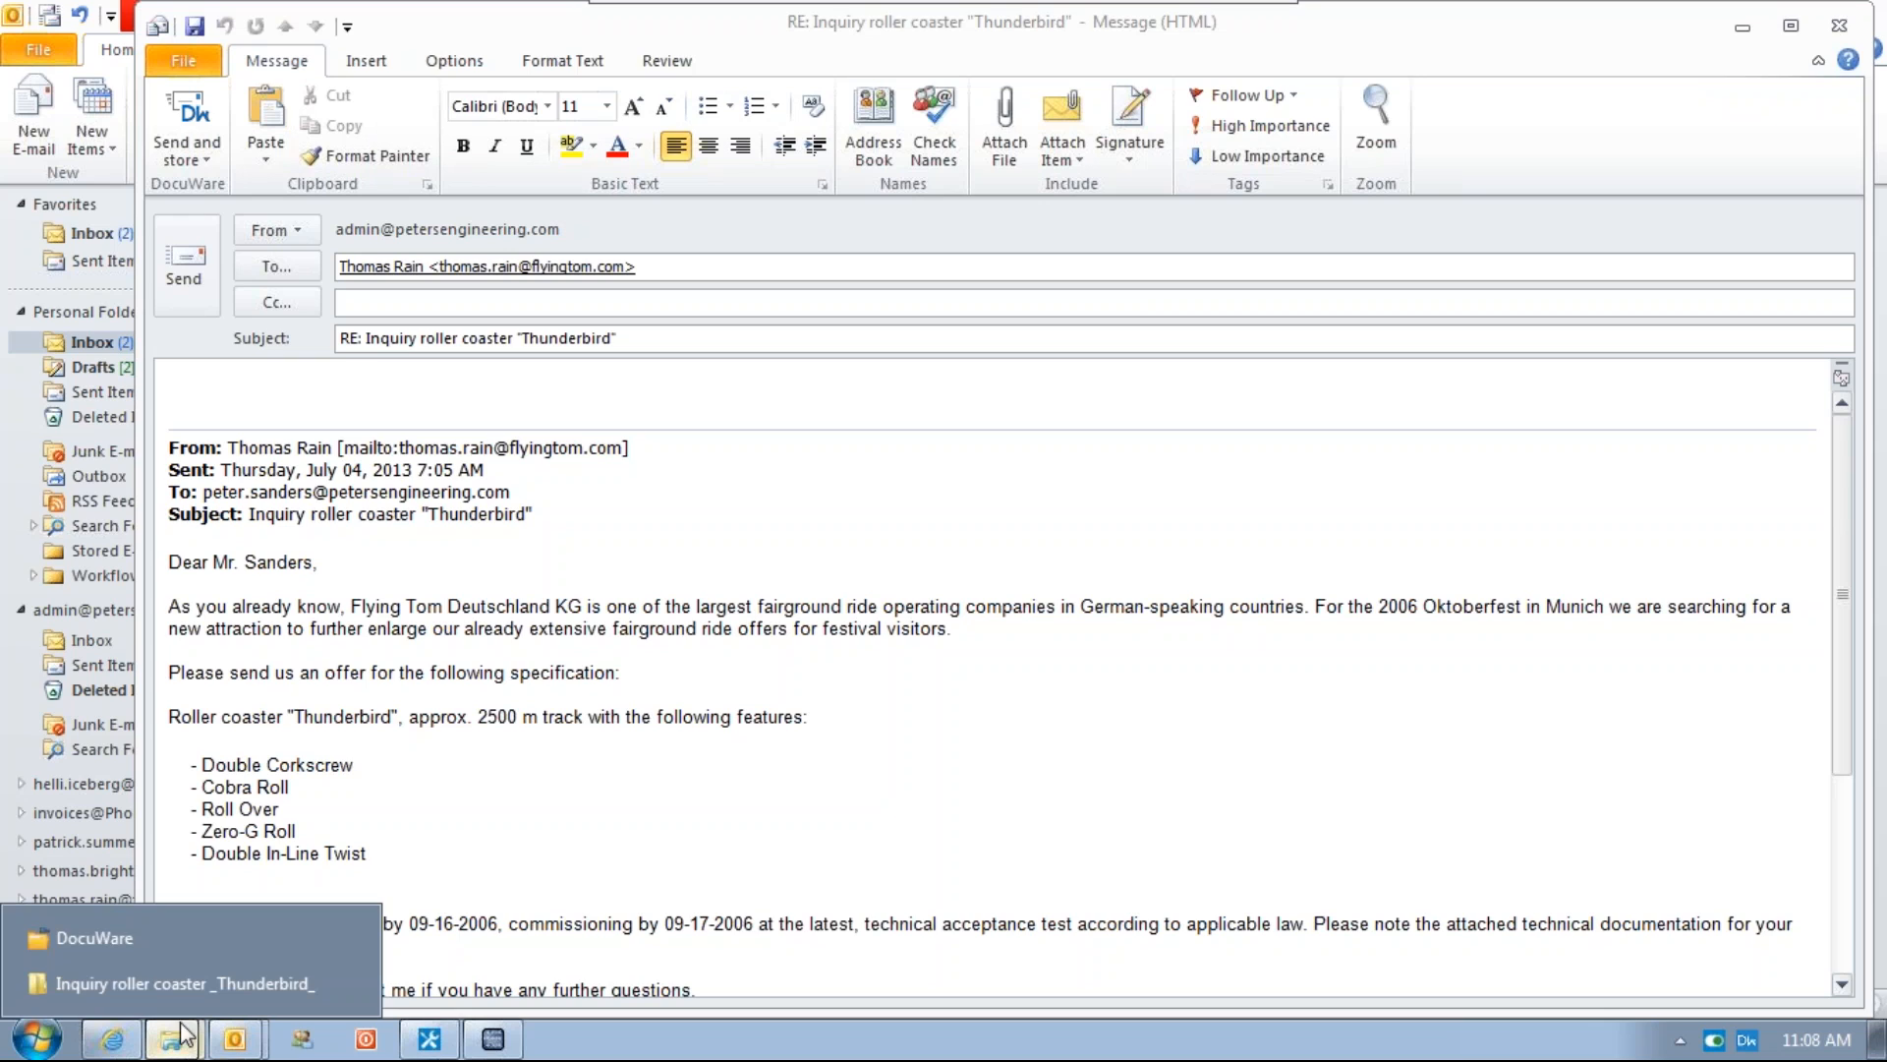
pyautogui.click(98, 976)
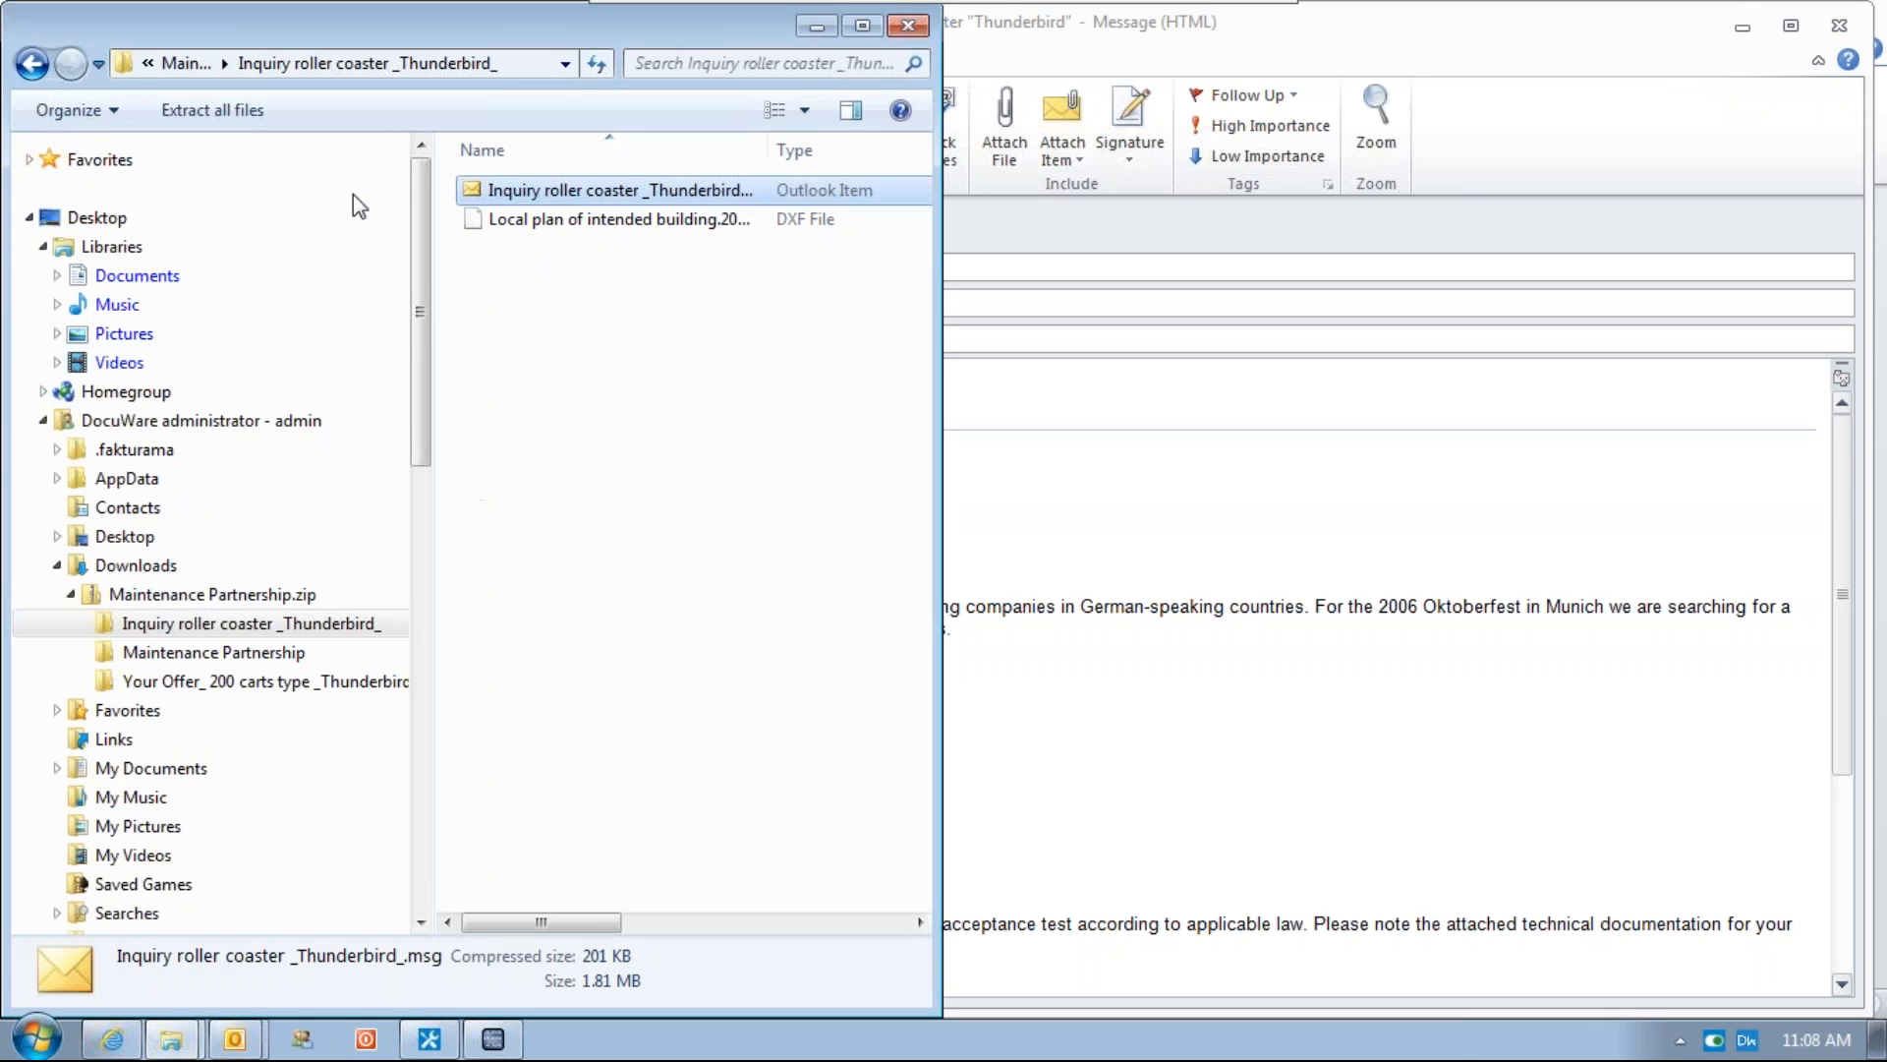
# Browse to the admin user's Downloads folder on Local Disk C
pyautogui.click(116, 219)
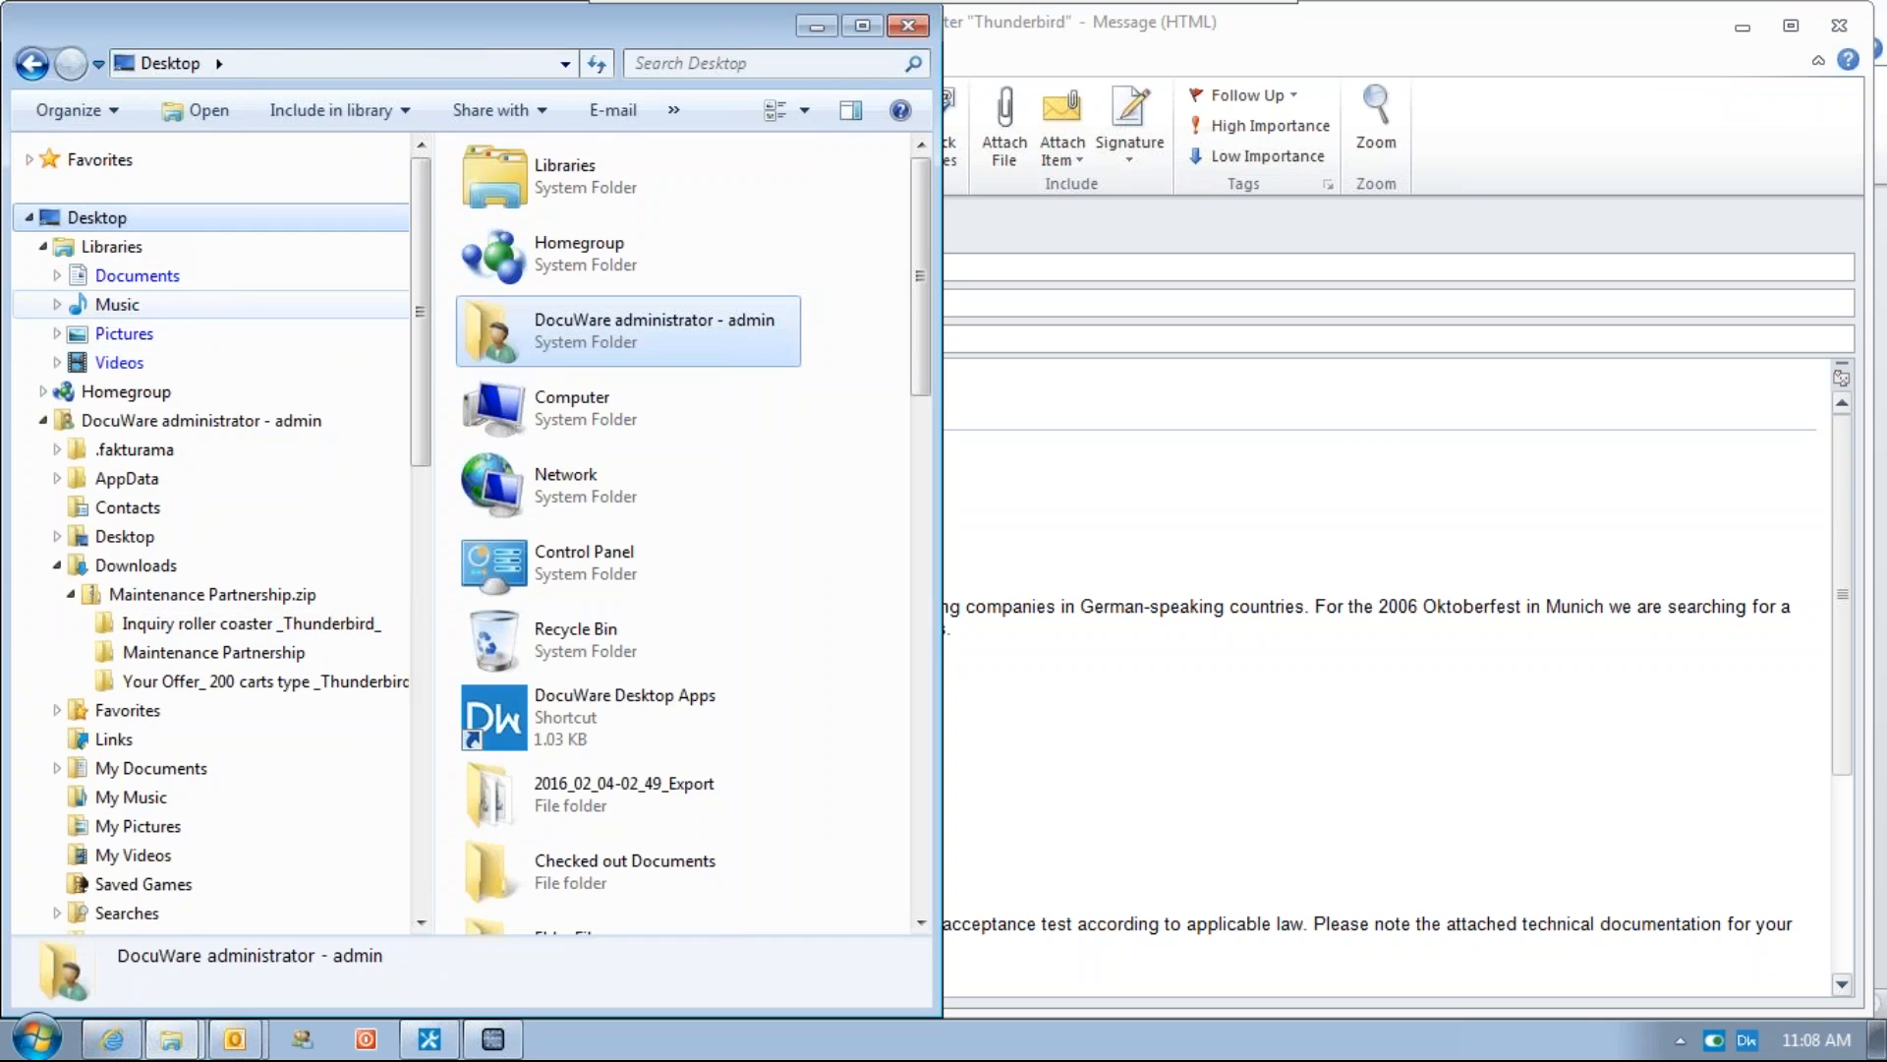
pyautogui.click(31, 217)
pyautogui.click(29, 217)
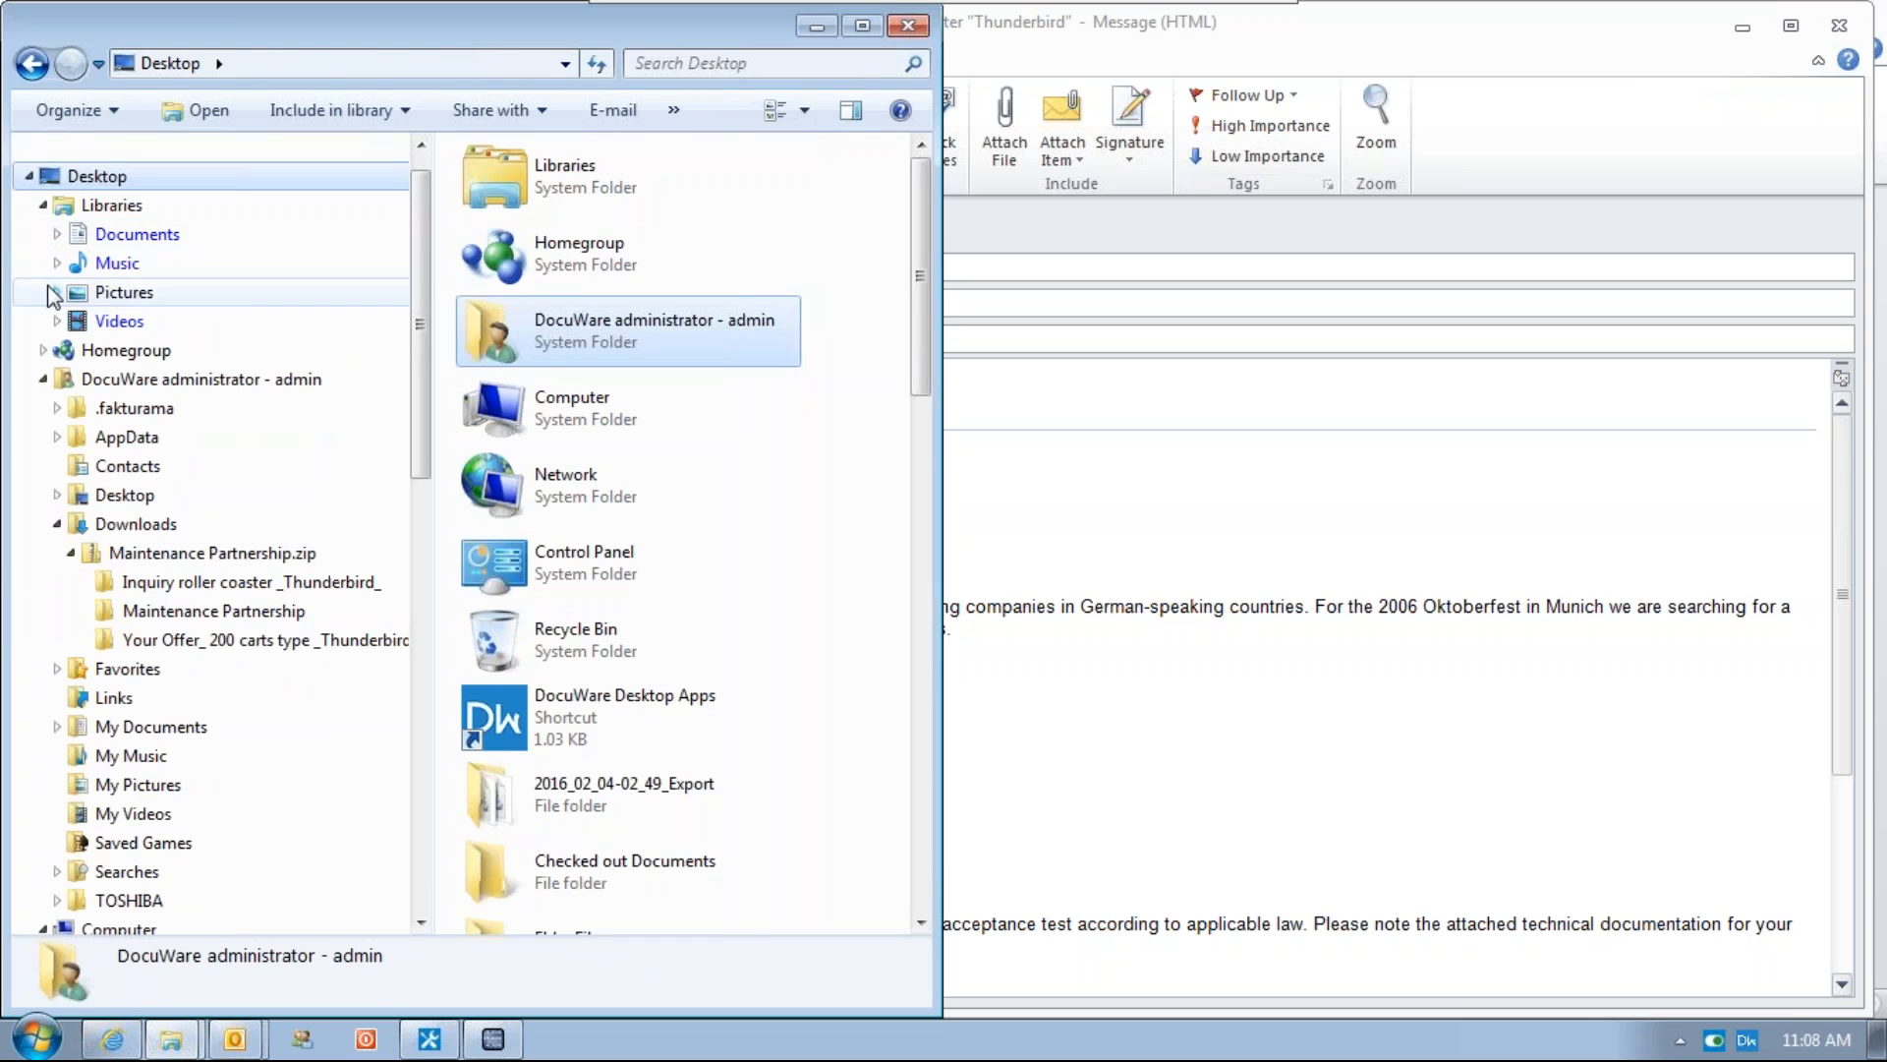
pyautogui.click(43, 379)
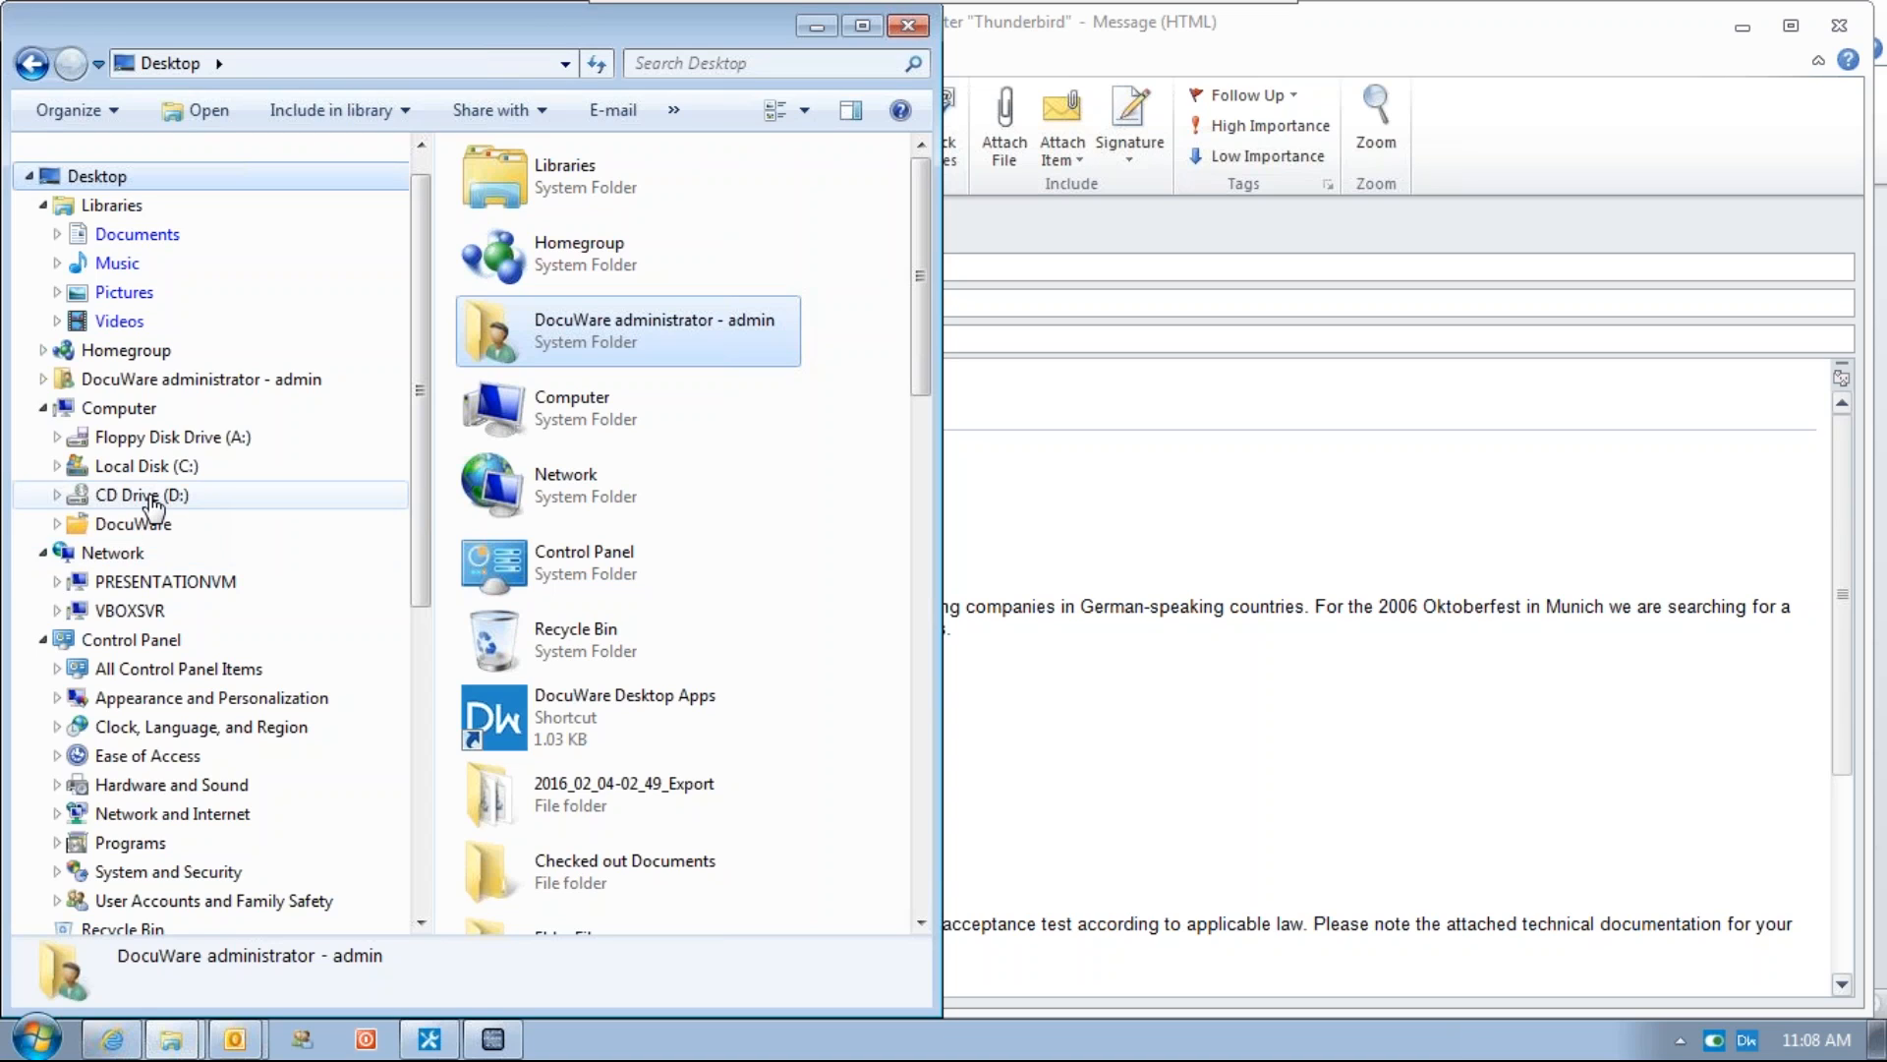
pyautogui.click(132, 468)
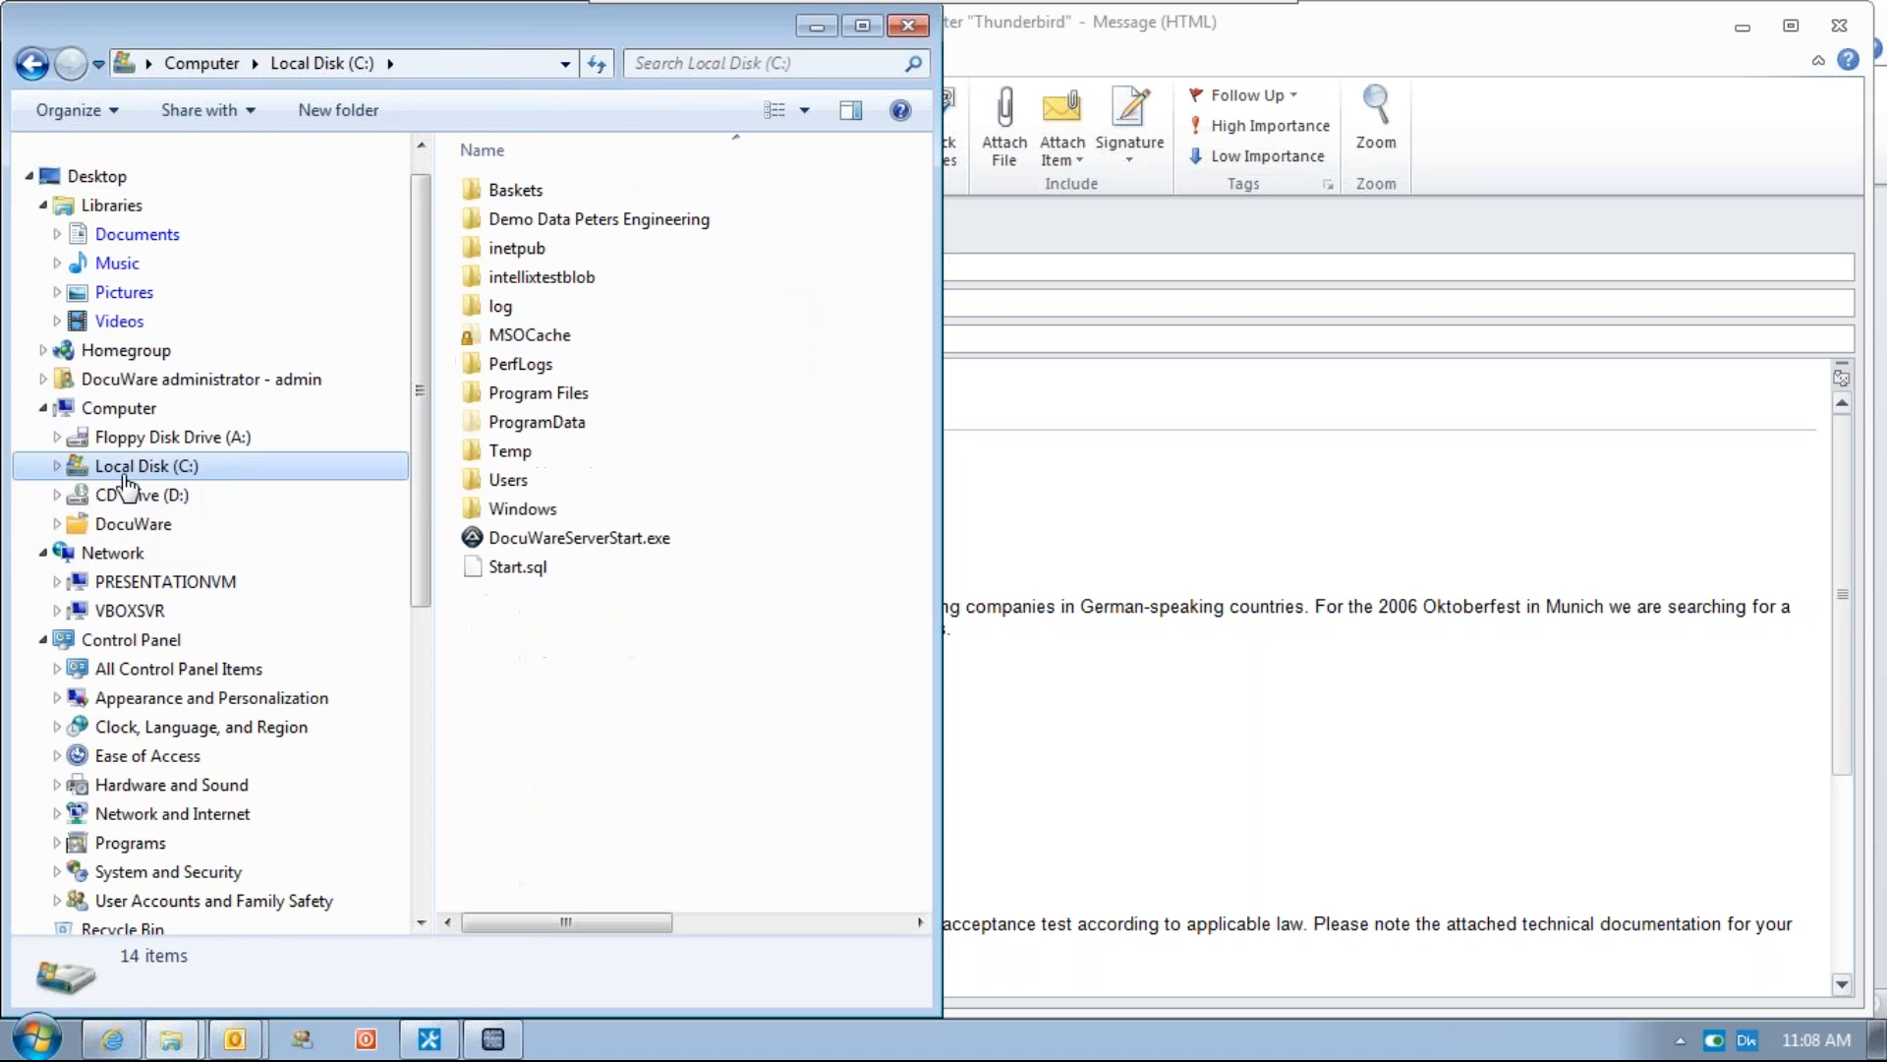
pyautogui.doubleClick(502, 482)
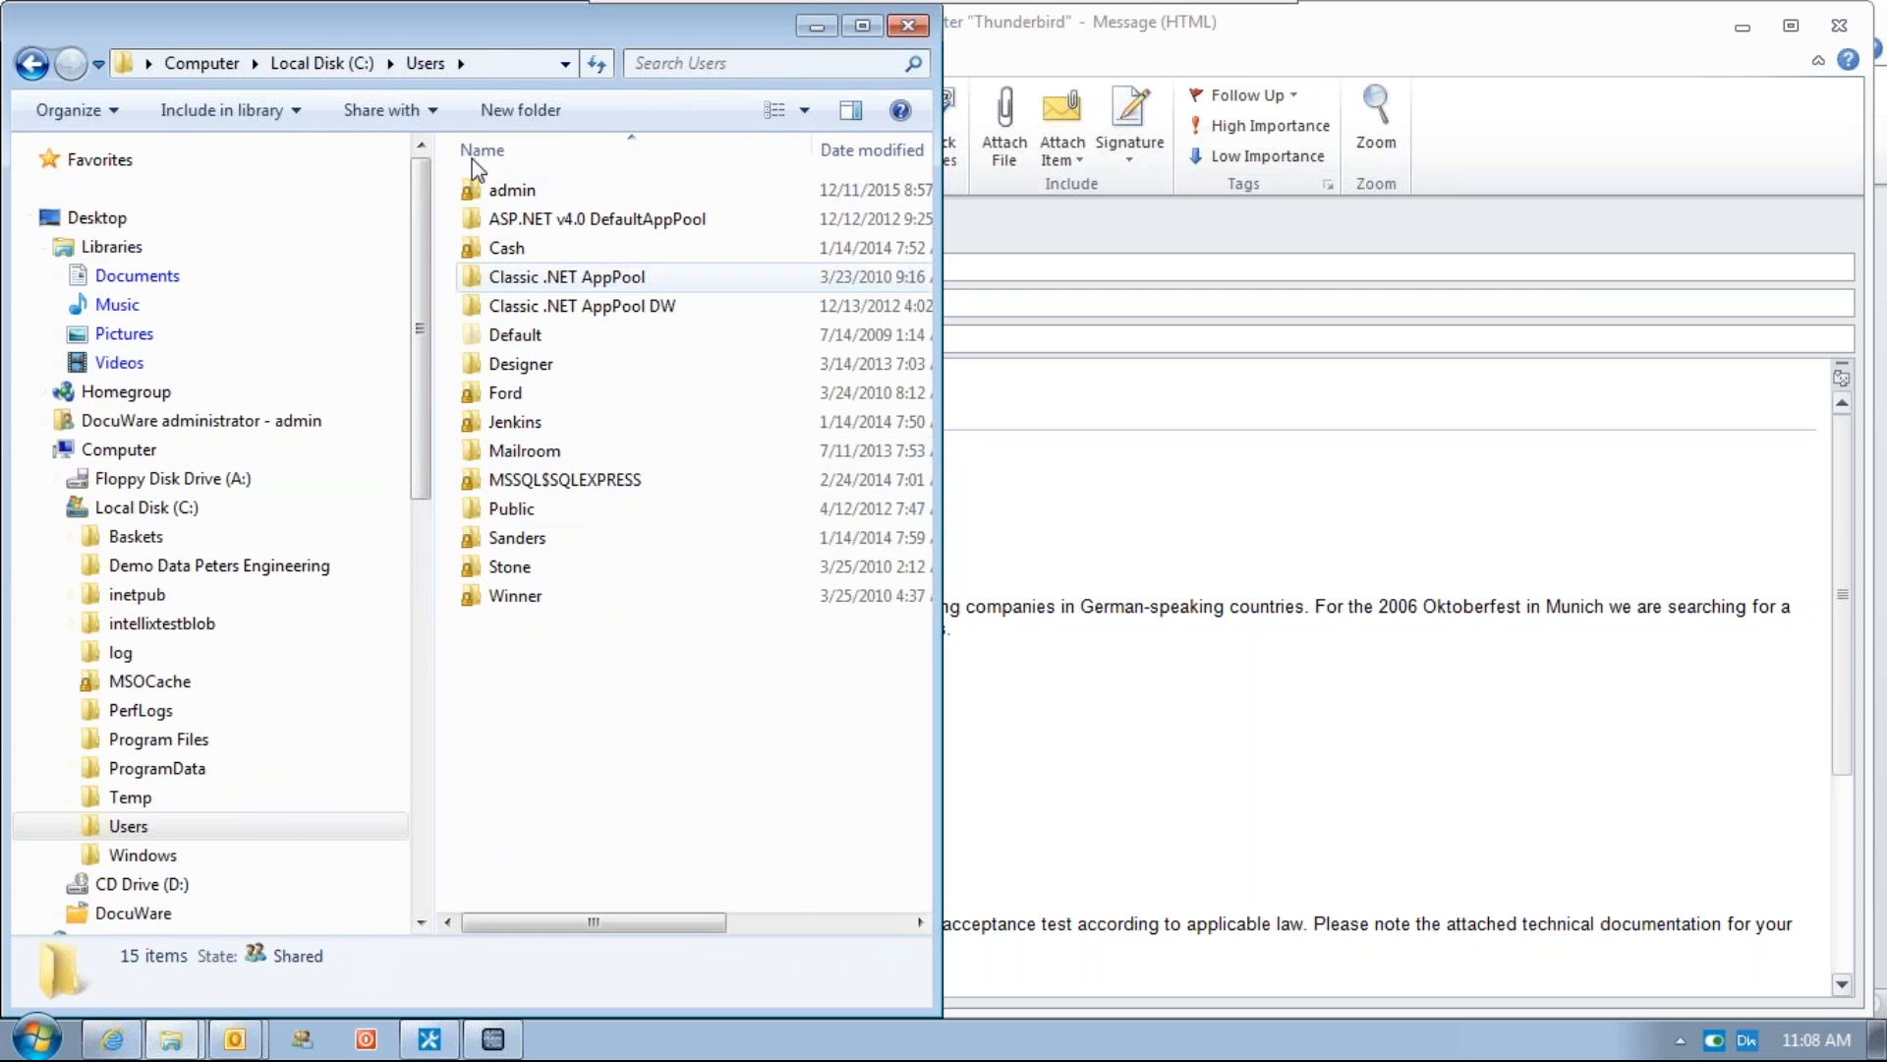
pyautogui.doubleClick(510, 193)
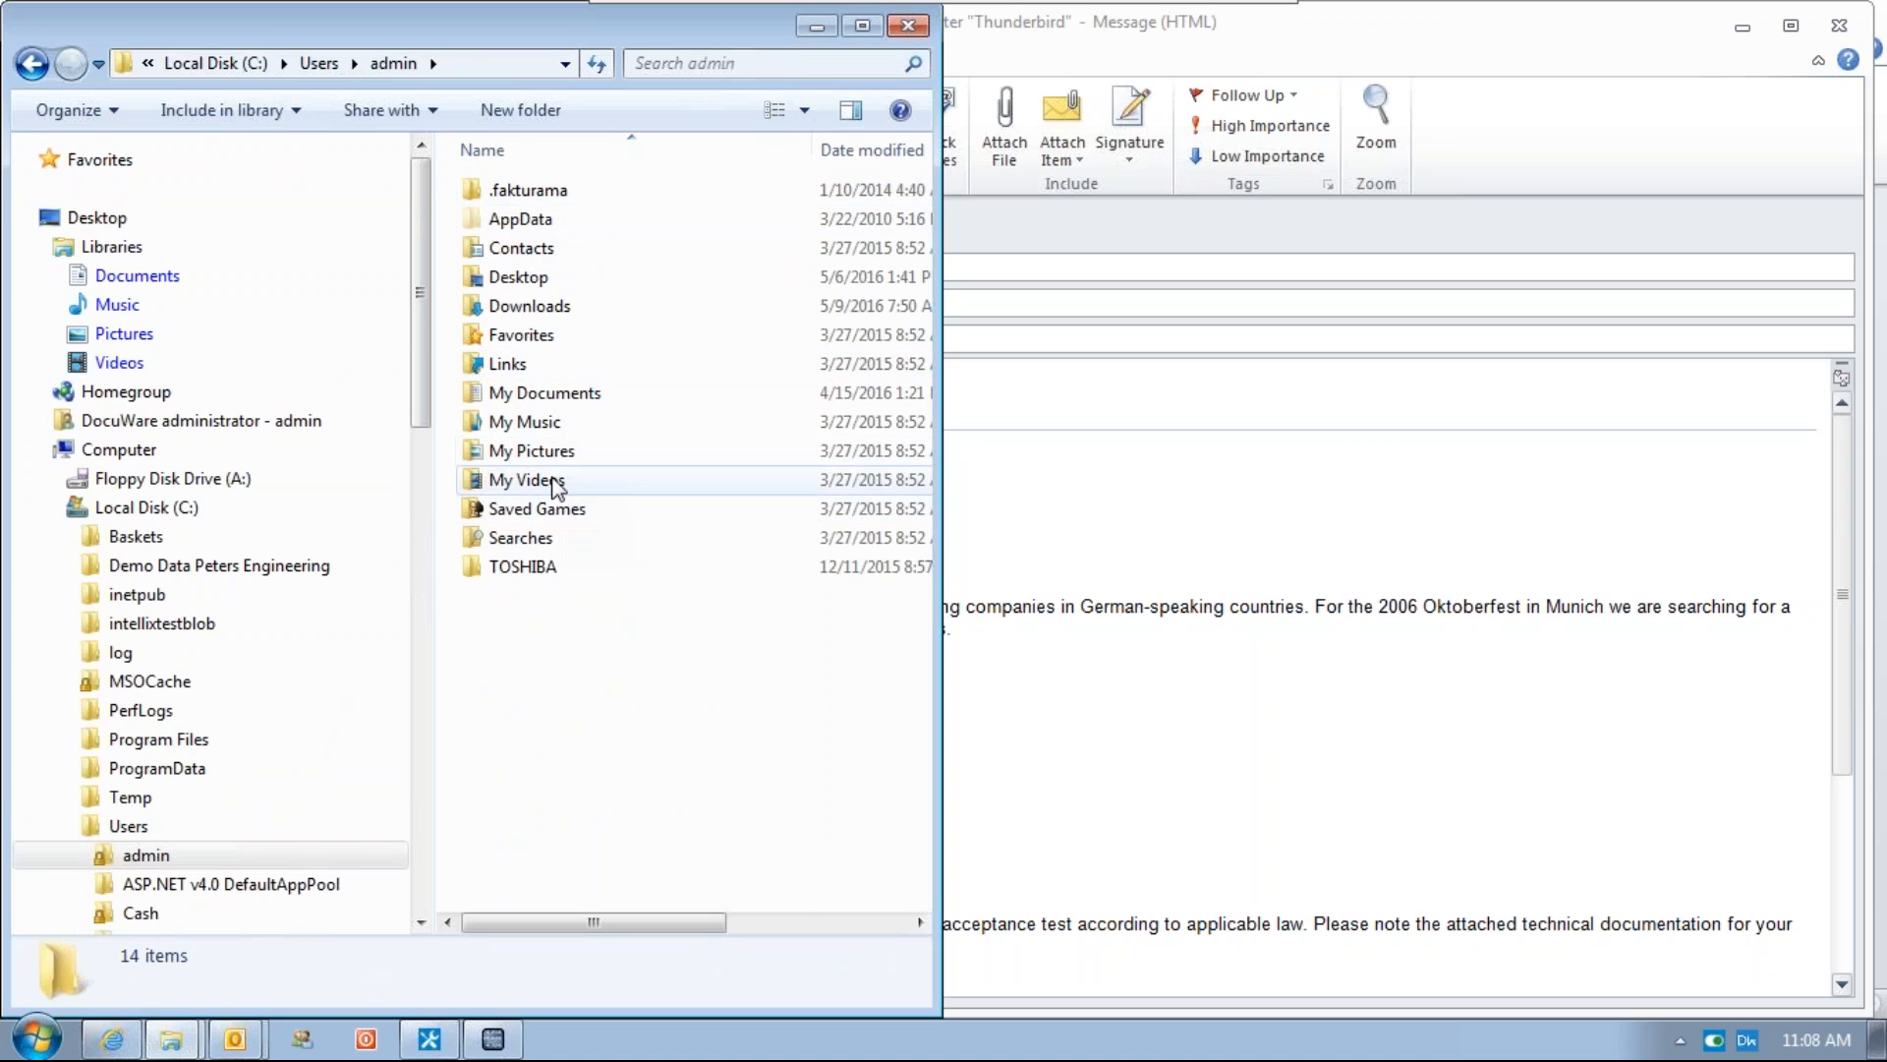
pyautogui.doubleClick(531, 306)
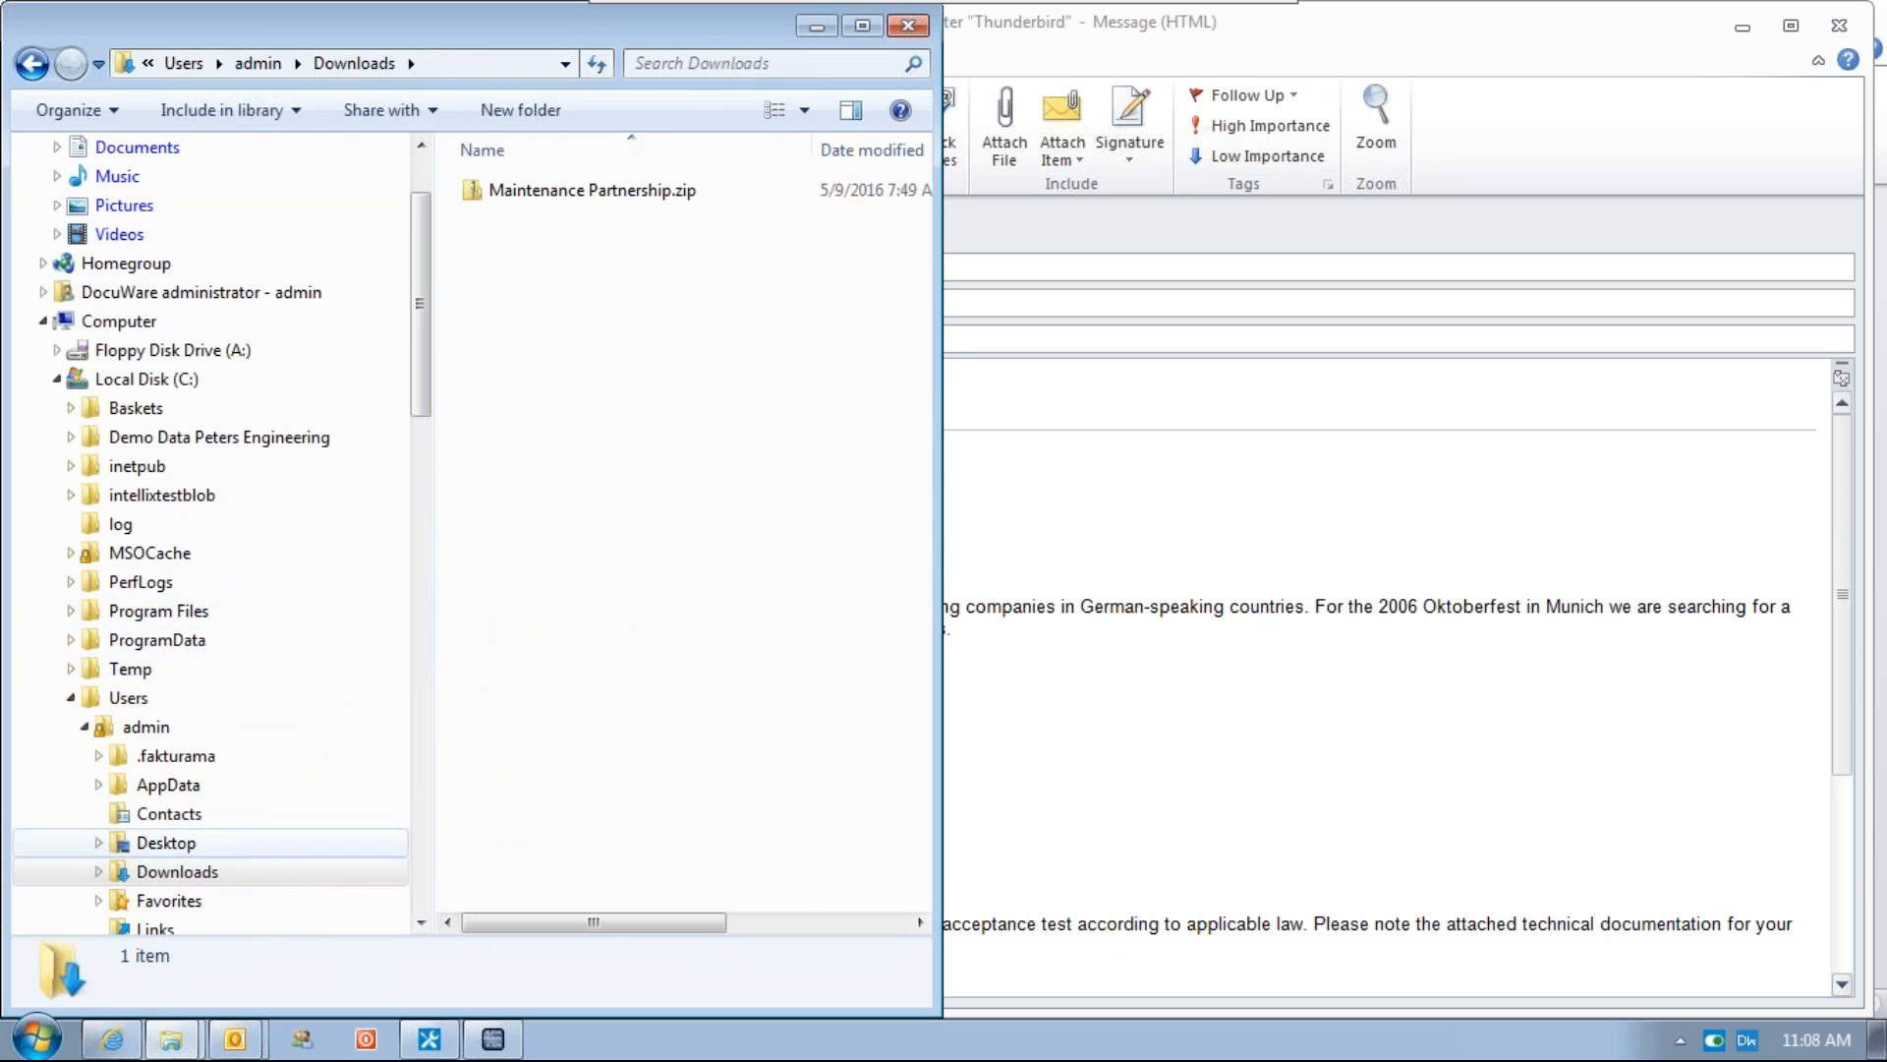
# Pin the Downloads folder to Favorites, then remove that shortcut again
pyautogui.click(177, 871)
pyautogui.moveTo(177, 871); pyautogui.dragTo(123, 172)
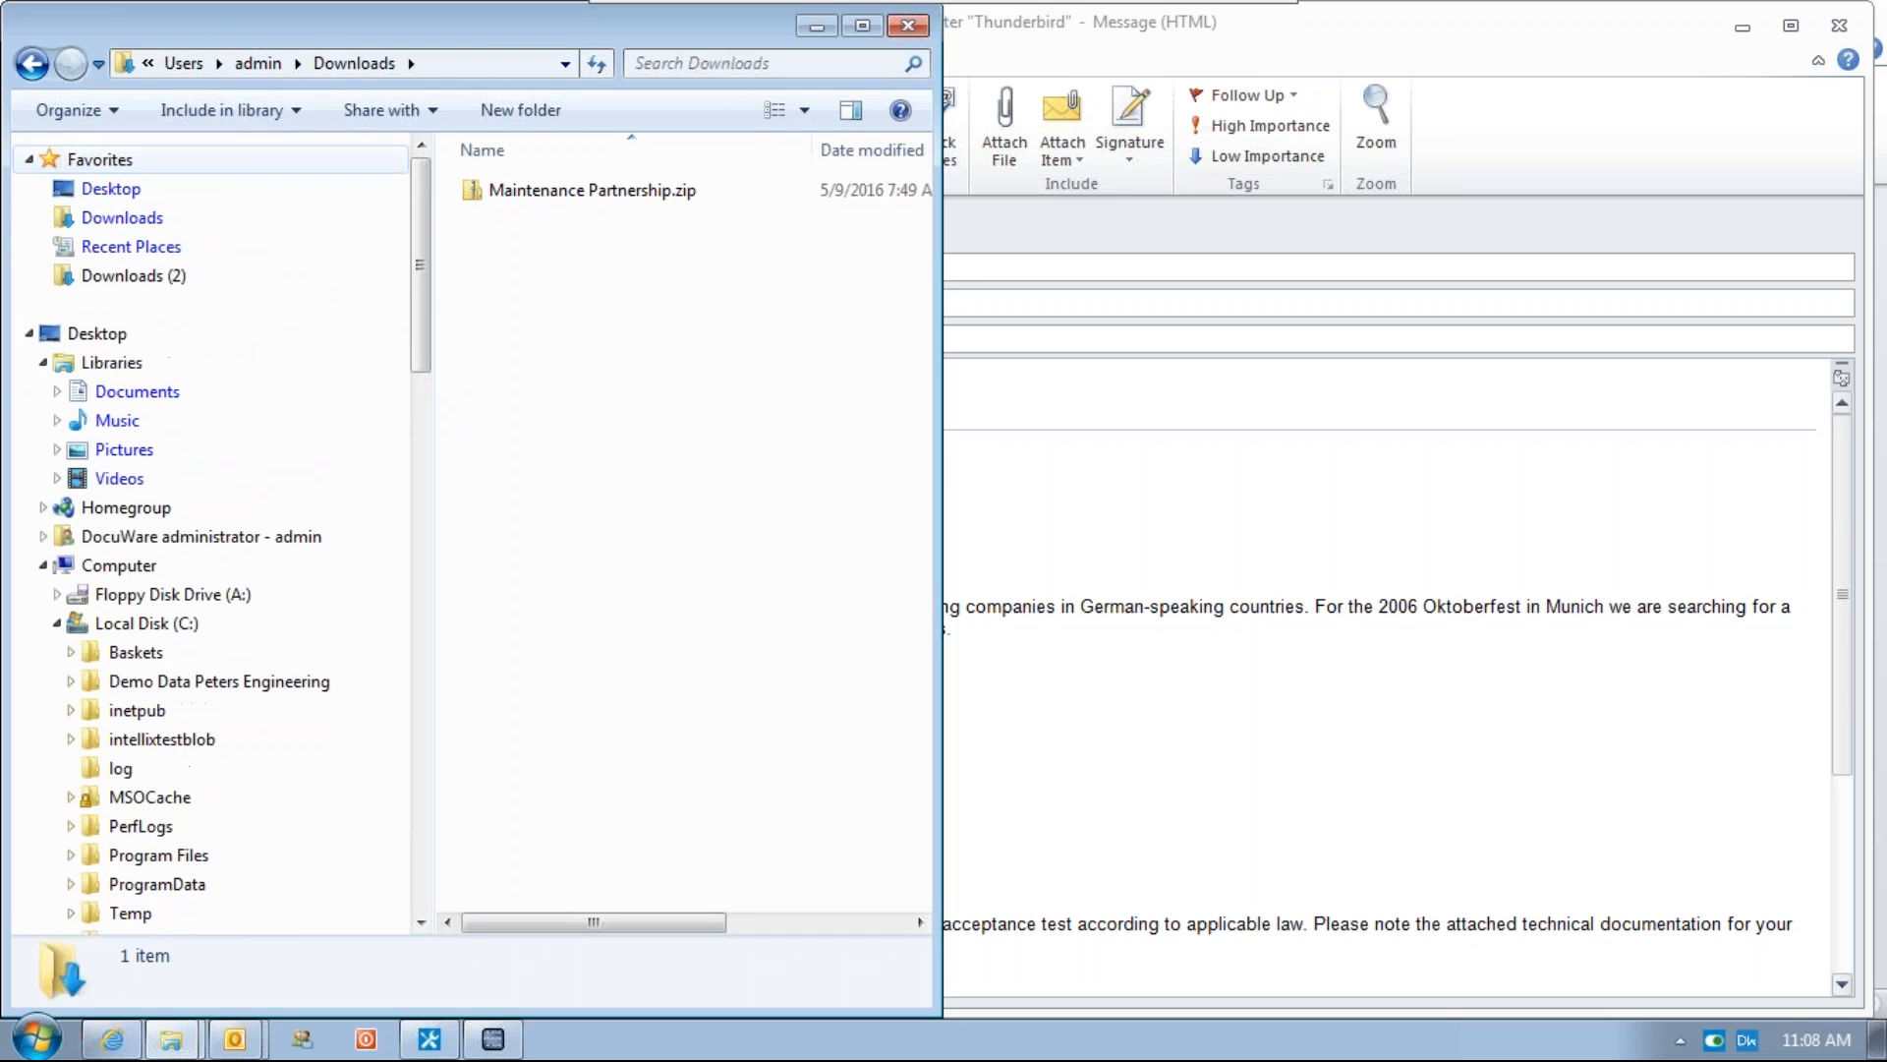
pyautogui.click(128, 275)
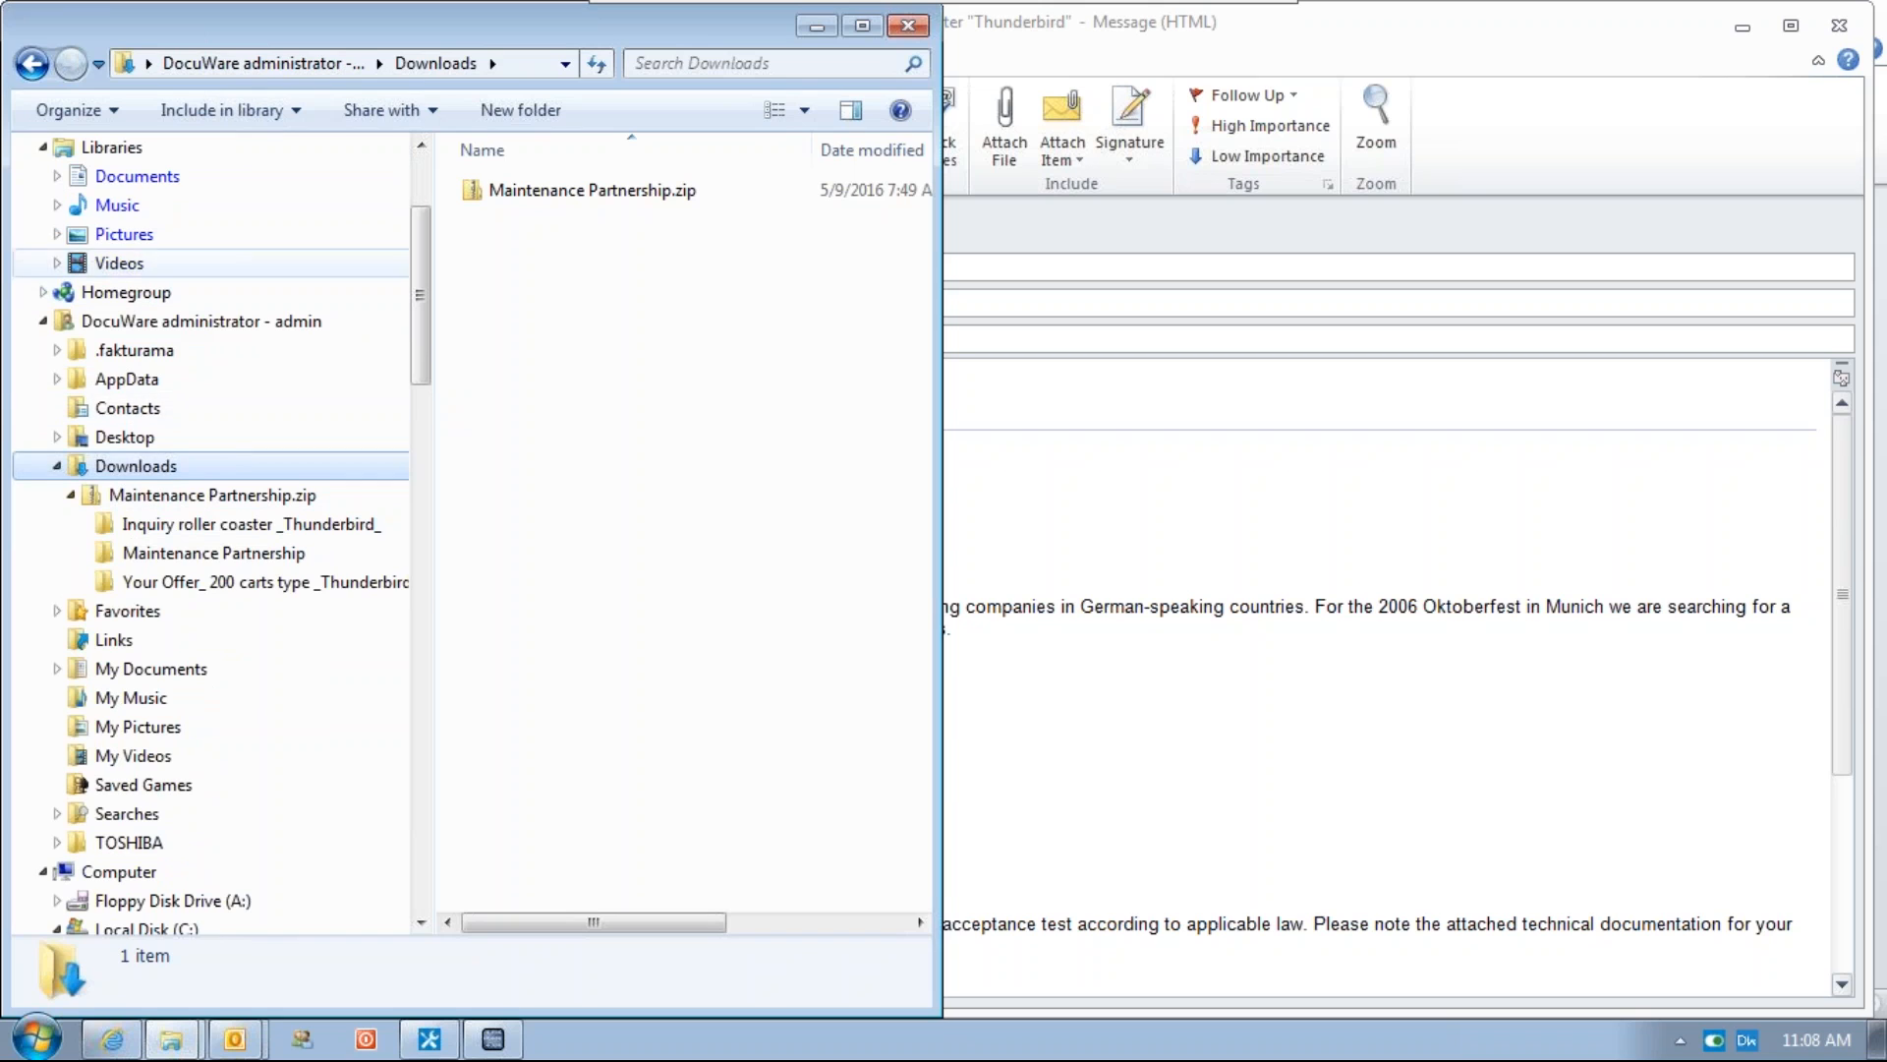
pyautogui.click(42, 320)
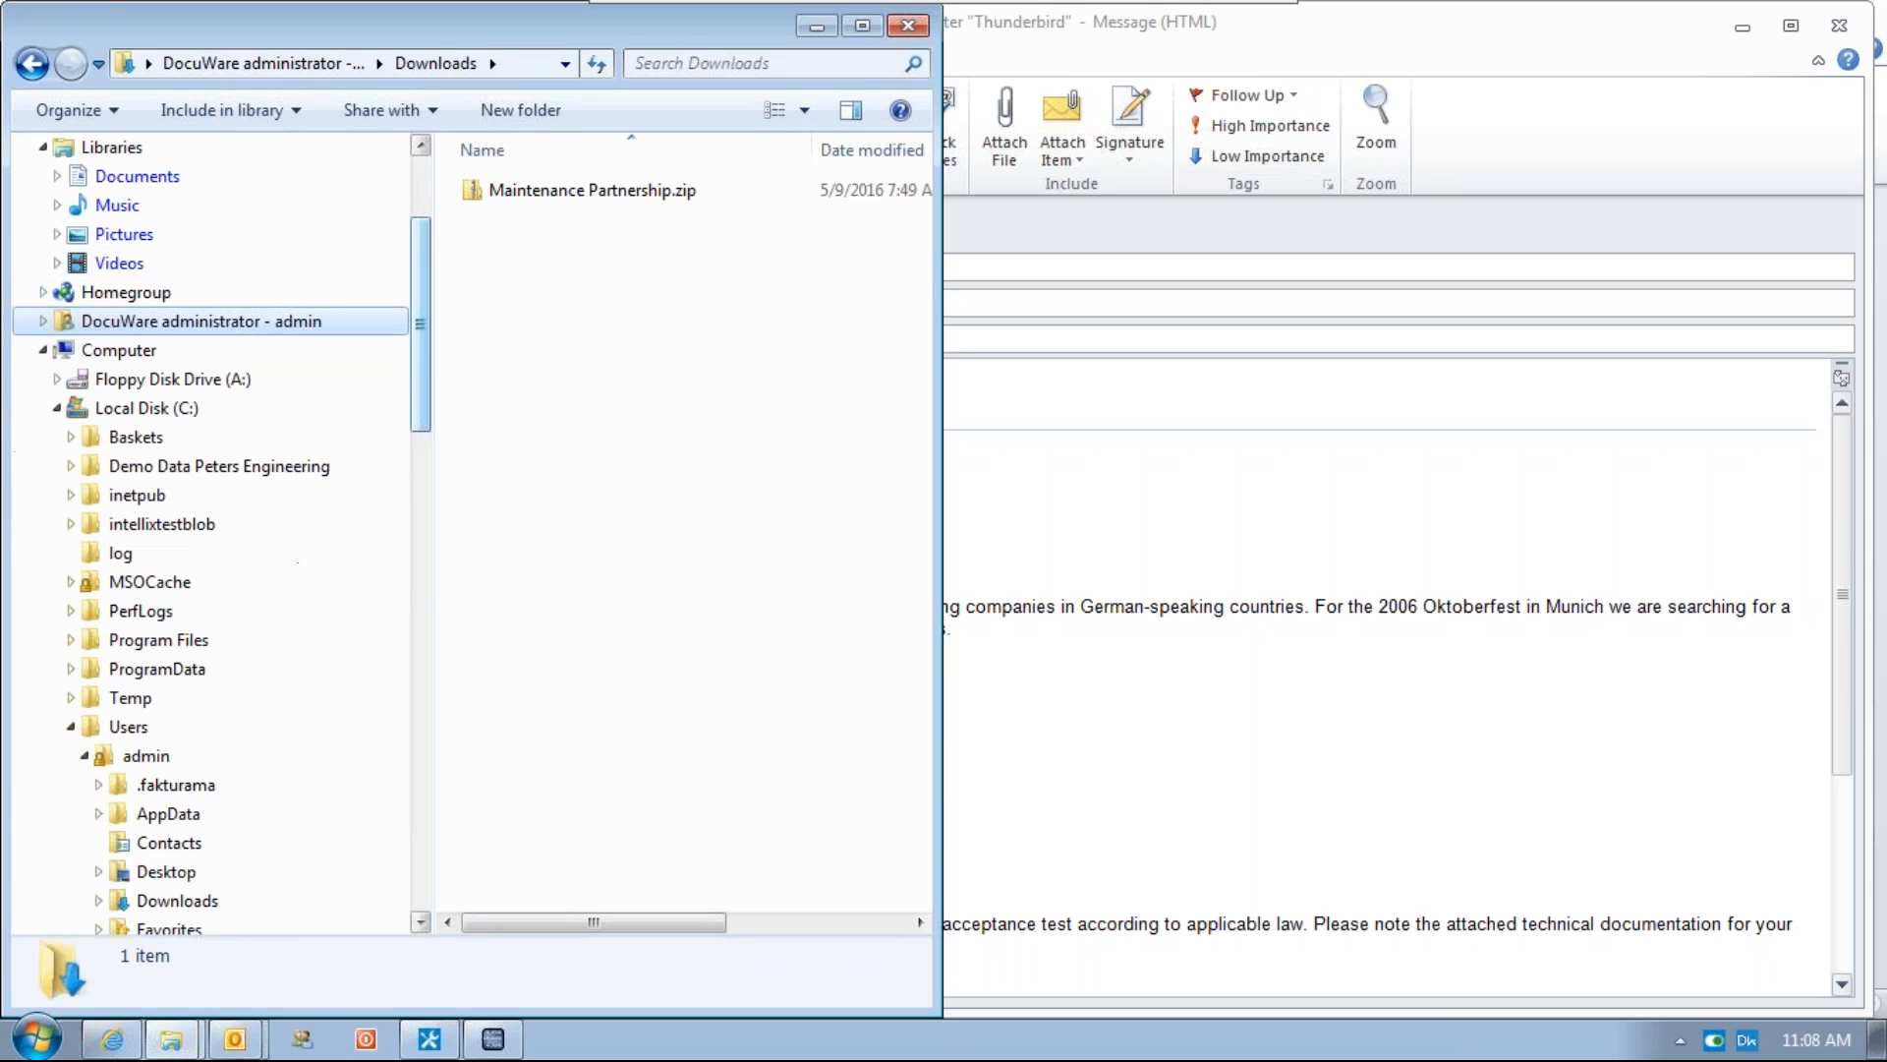
pyautogui.scroll(3, 114, 275)
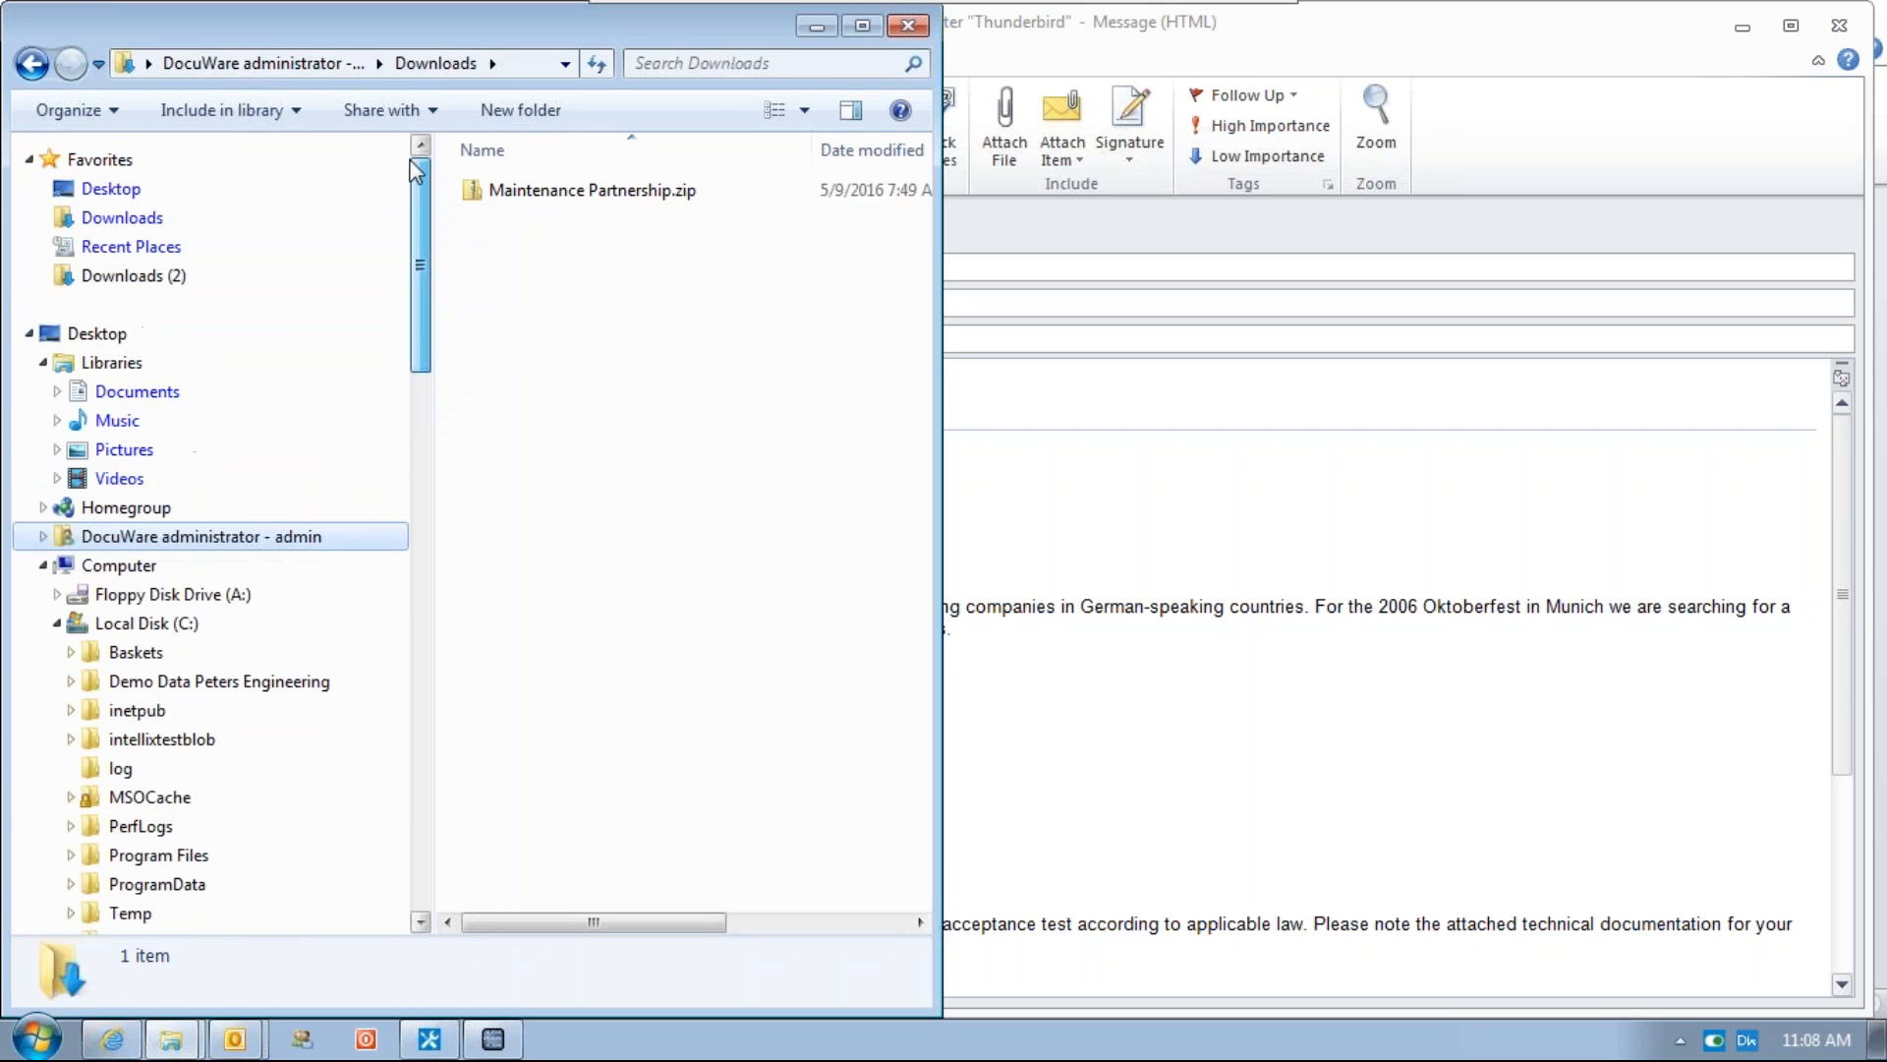
pyautogui.rightClick(105, 278)
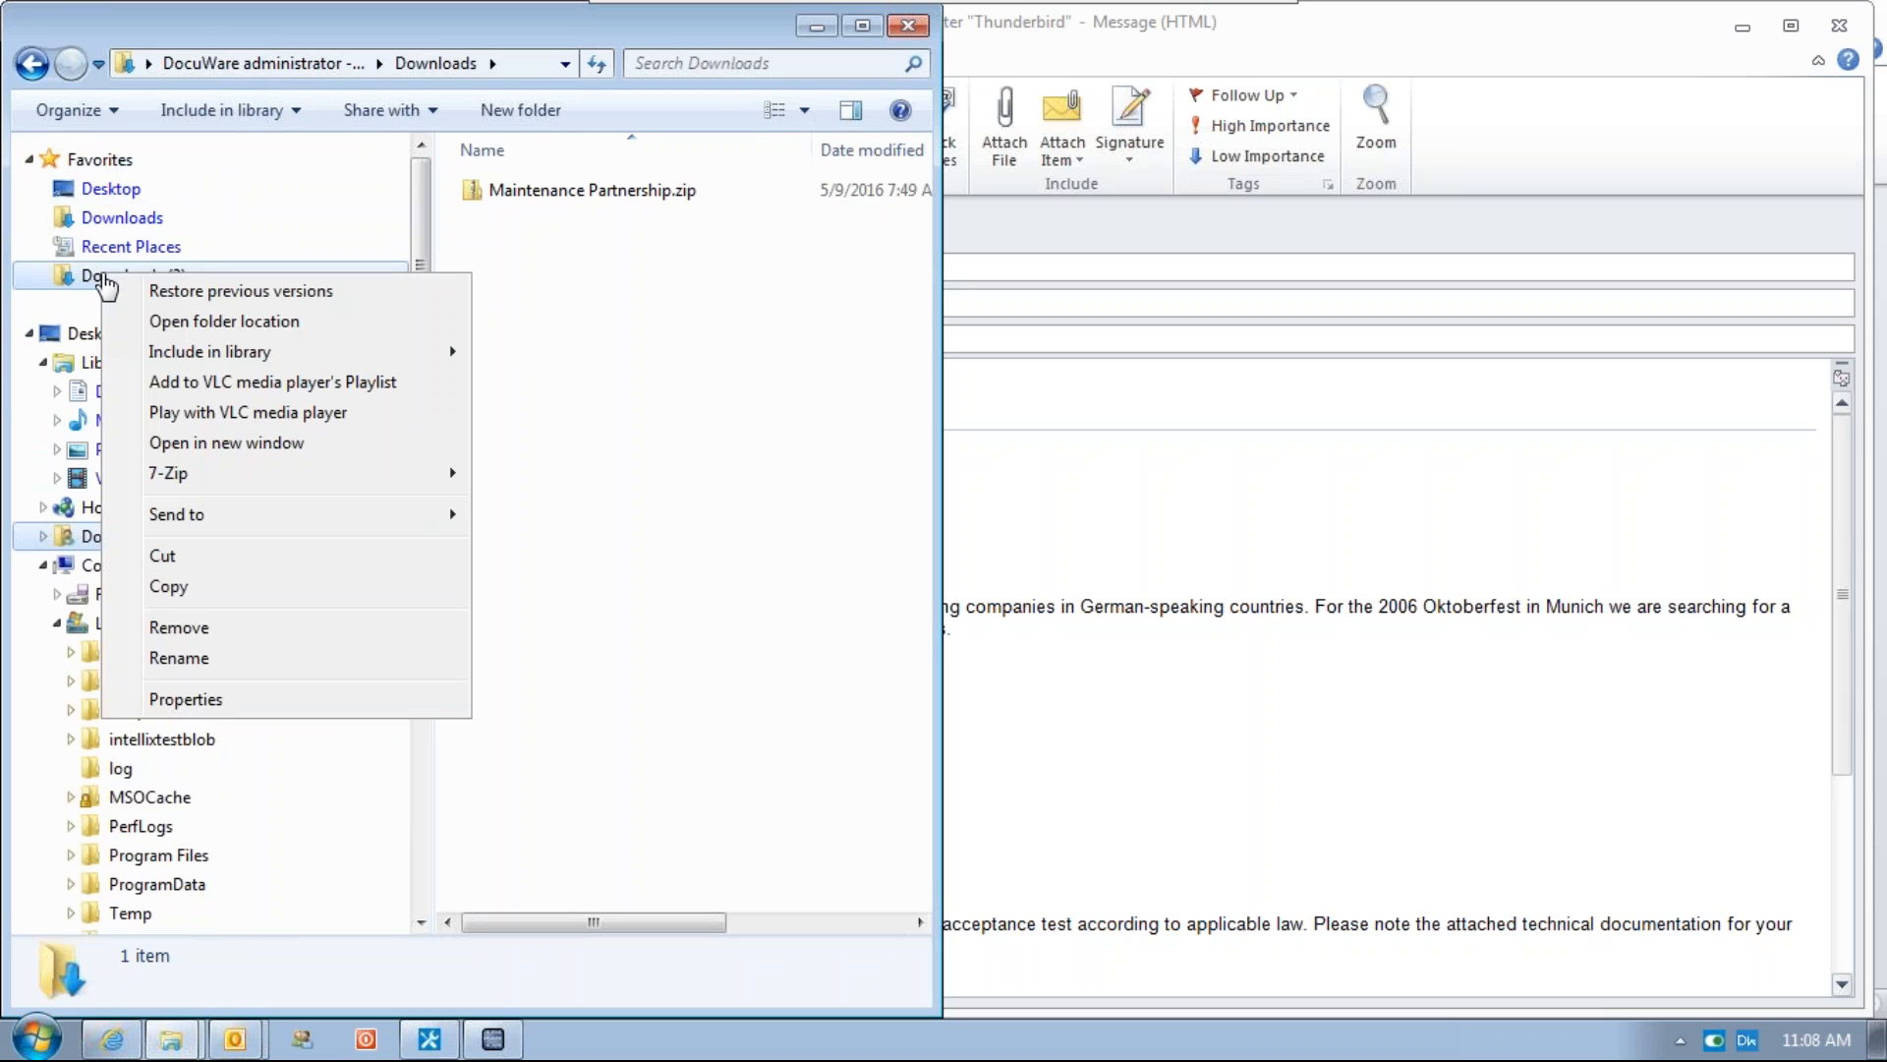
pyautogui.click(265, 637)
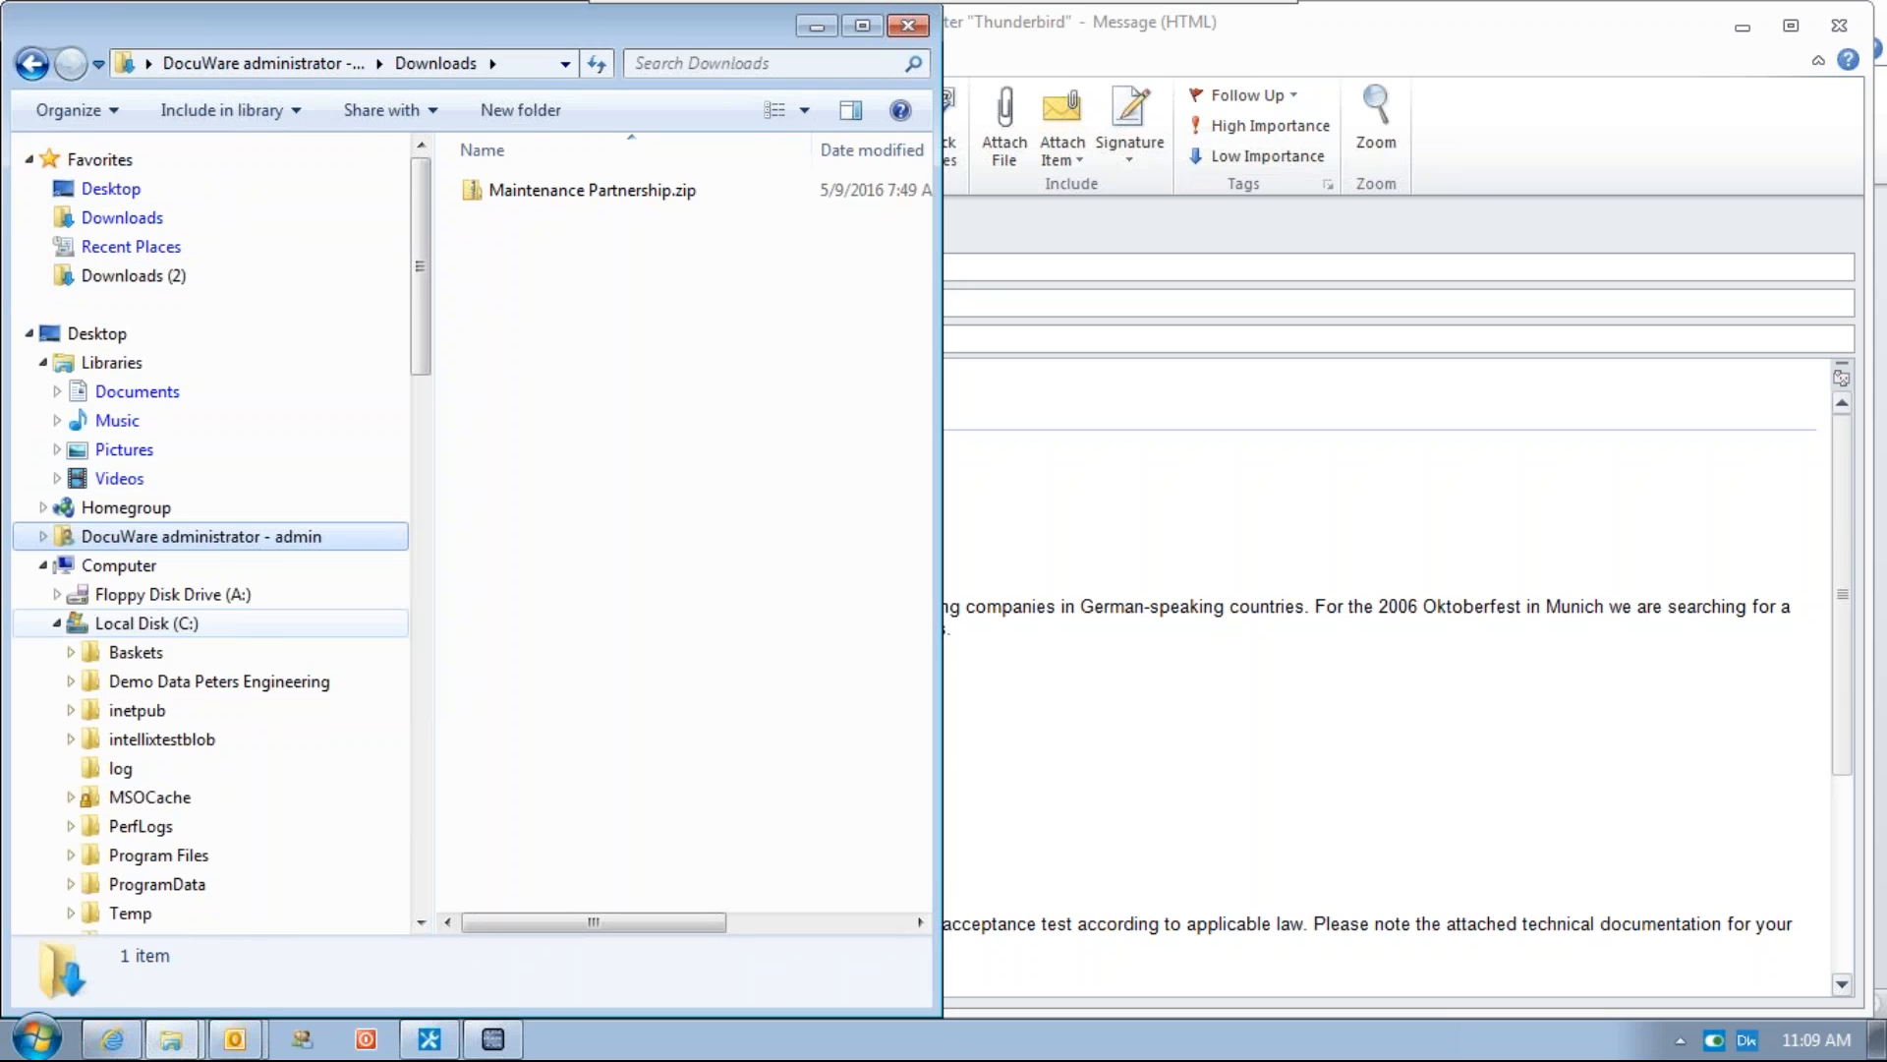
# Open the Downloads folder and permanently delete Maintenance Partnership.zip
pyautogui.click(421, 846)
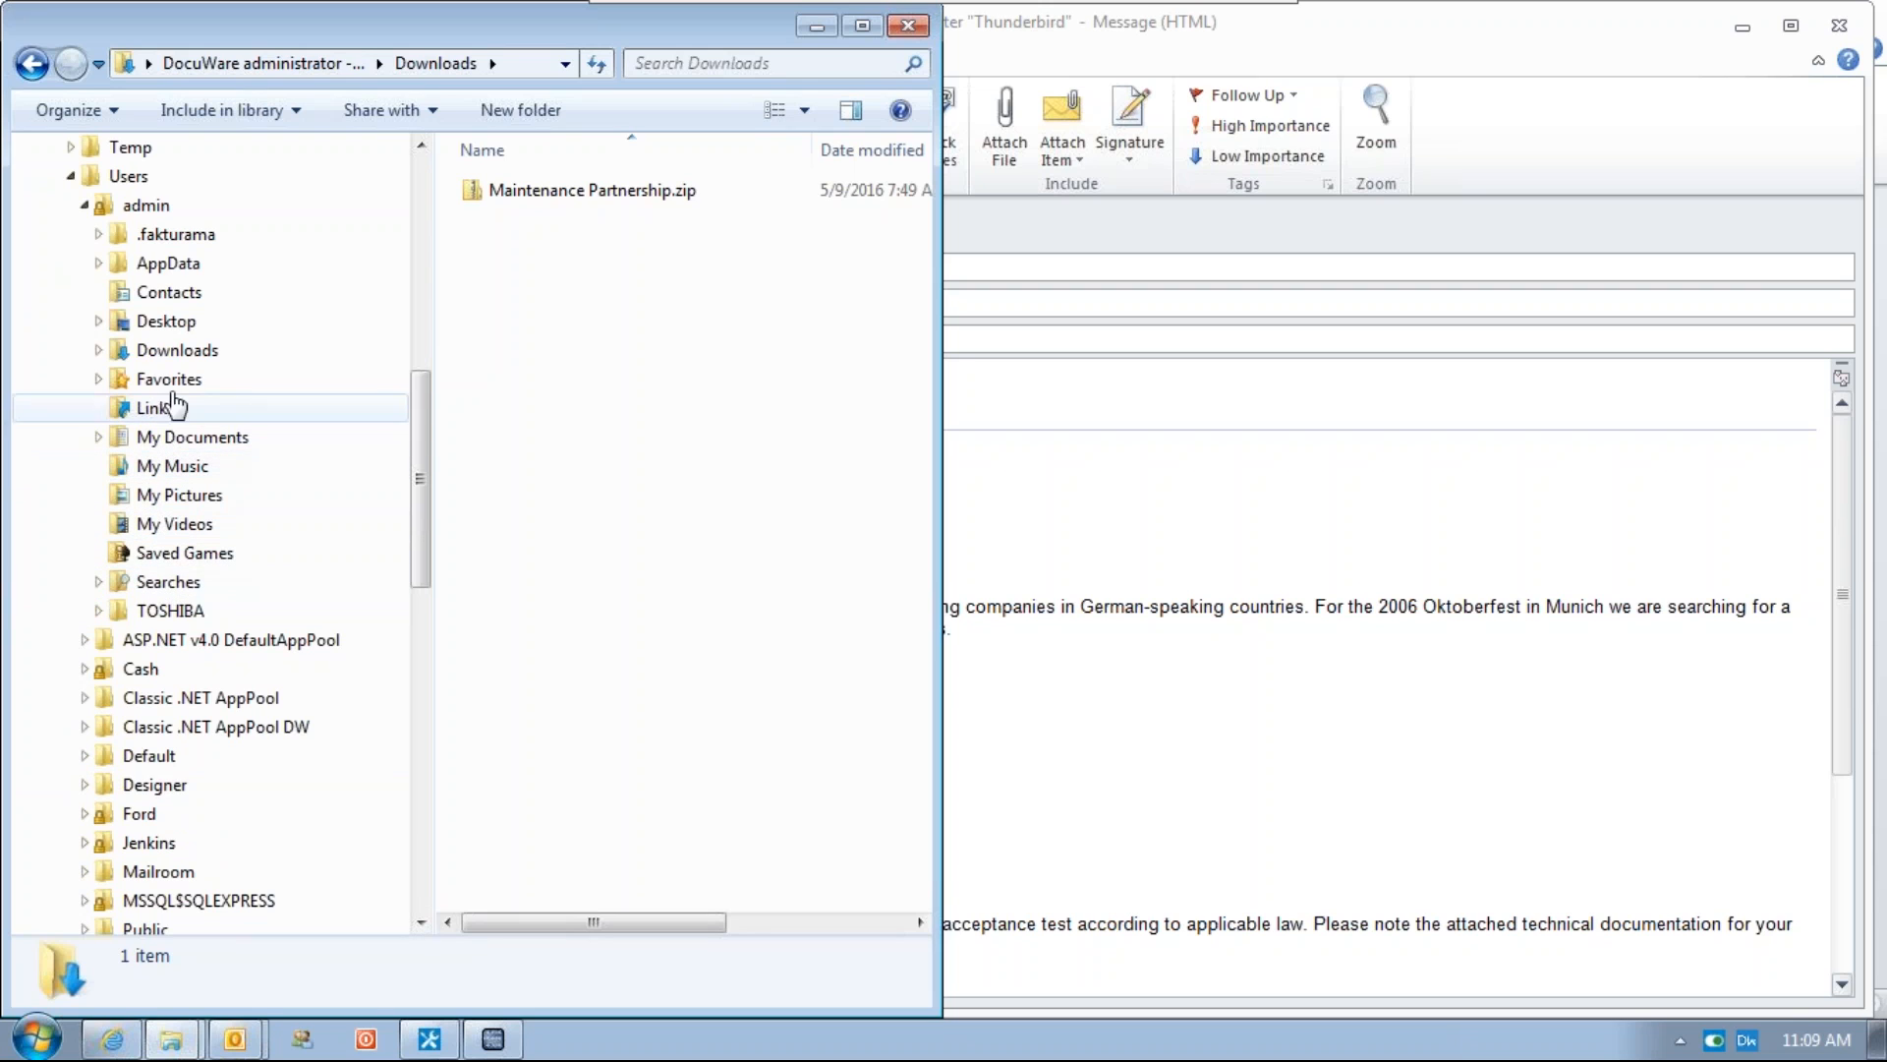
pyautogui.moveTo(177, 110); pyautogui.dragTo(118, 161)
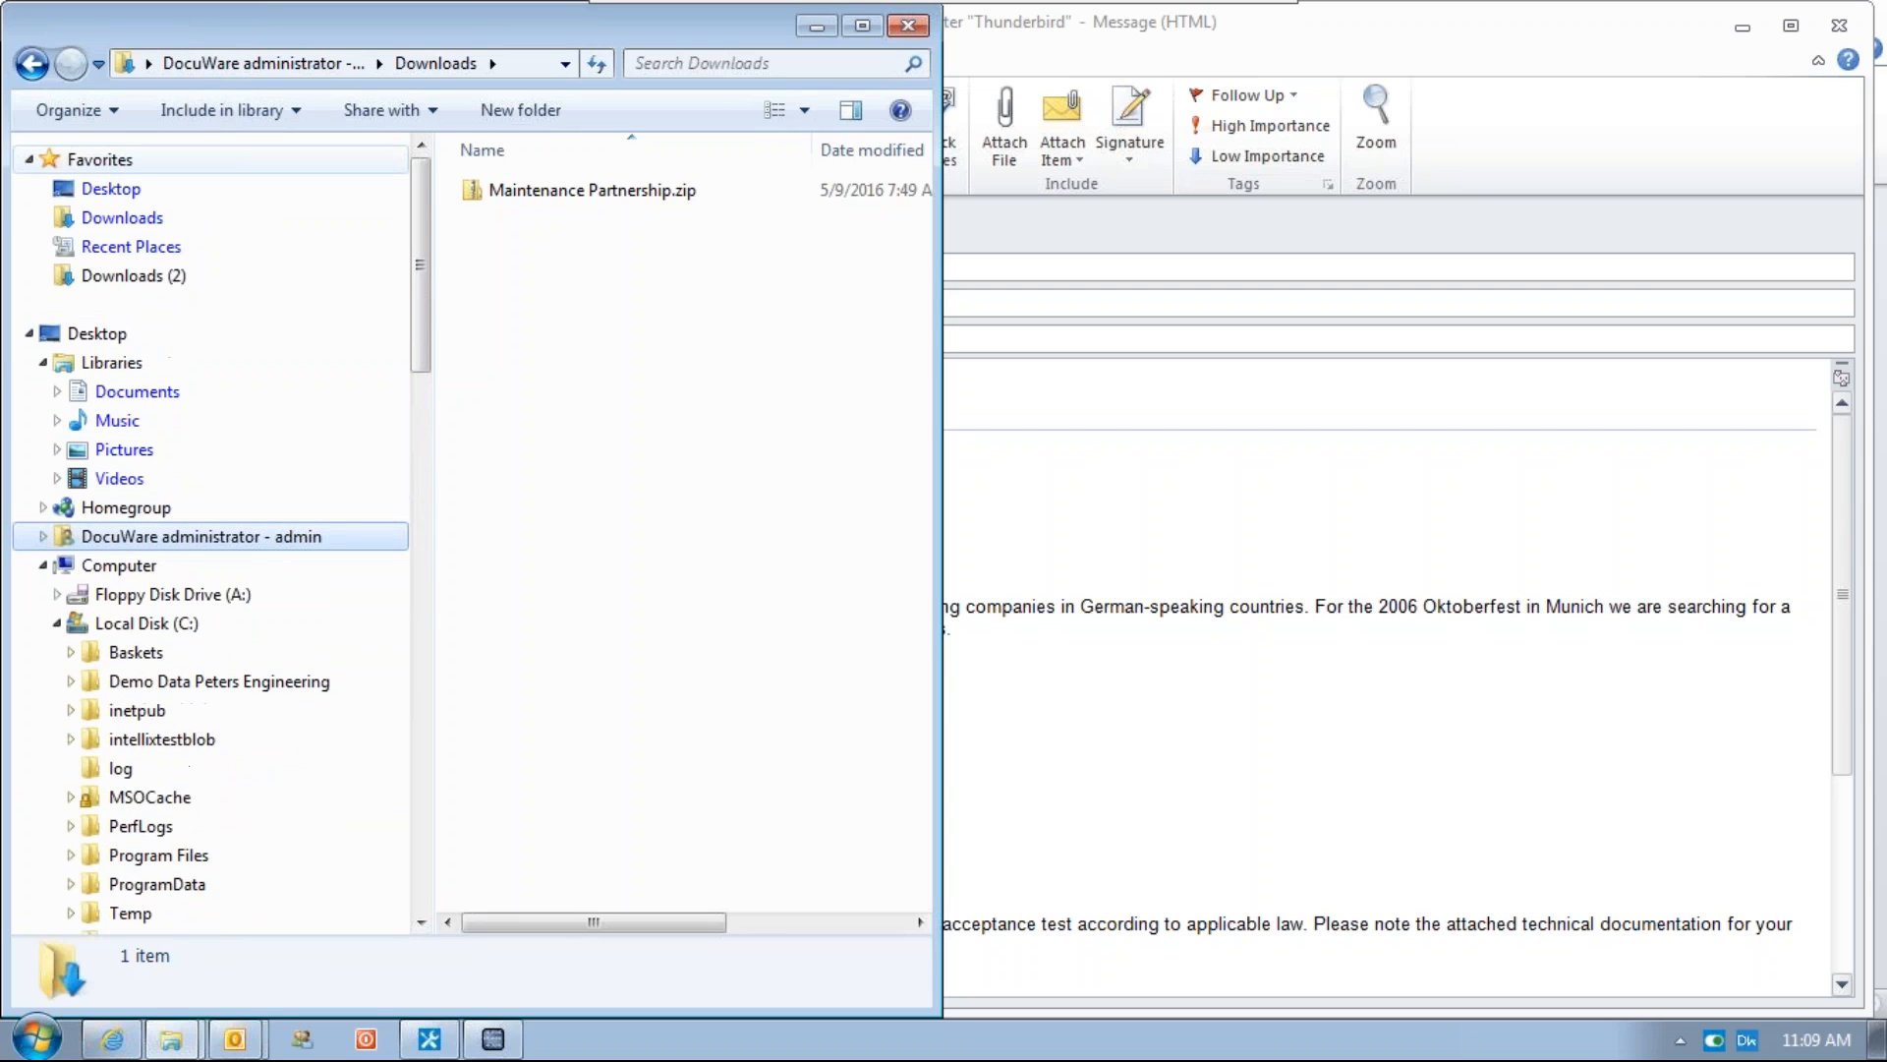
pyautogui.click(136, 274)
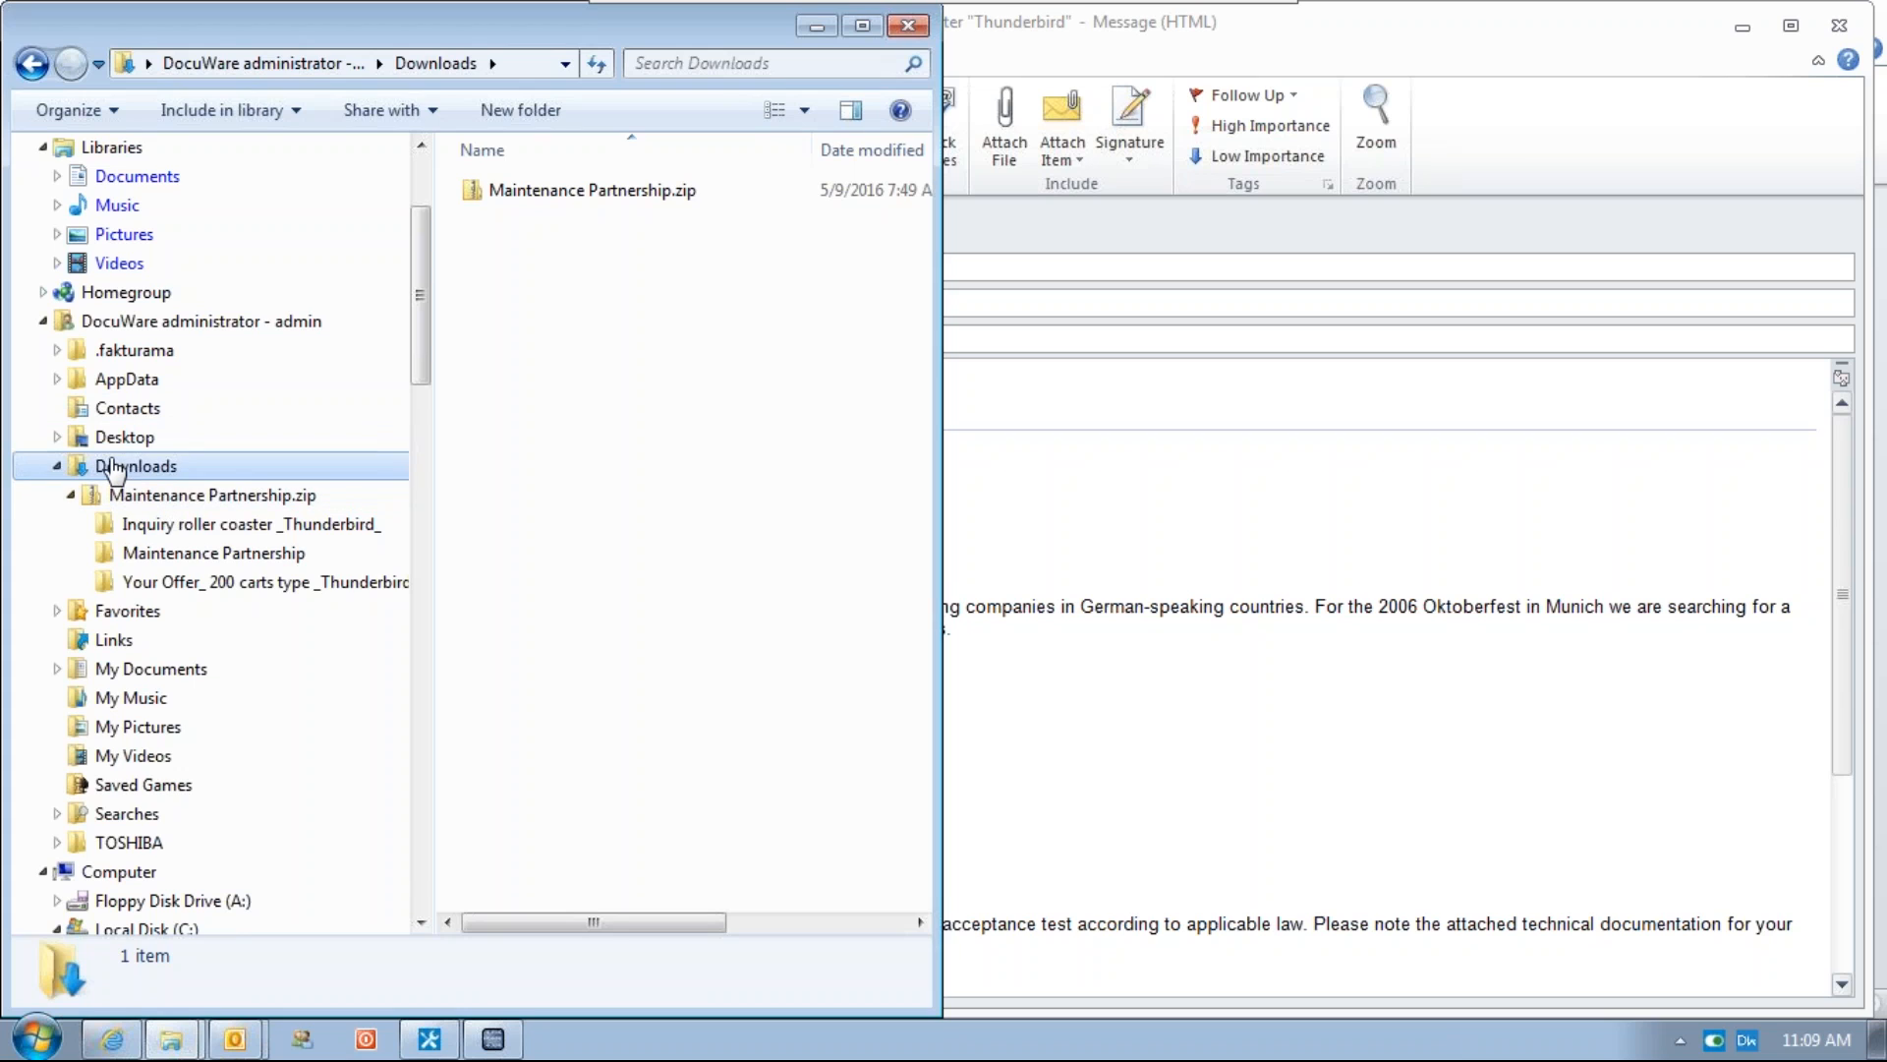
pyautogui.click(534, 198)
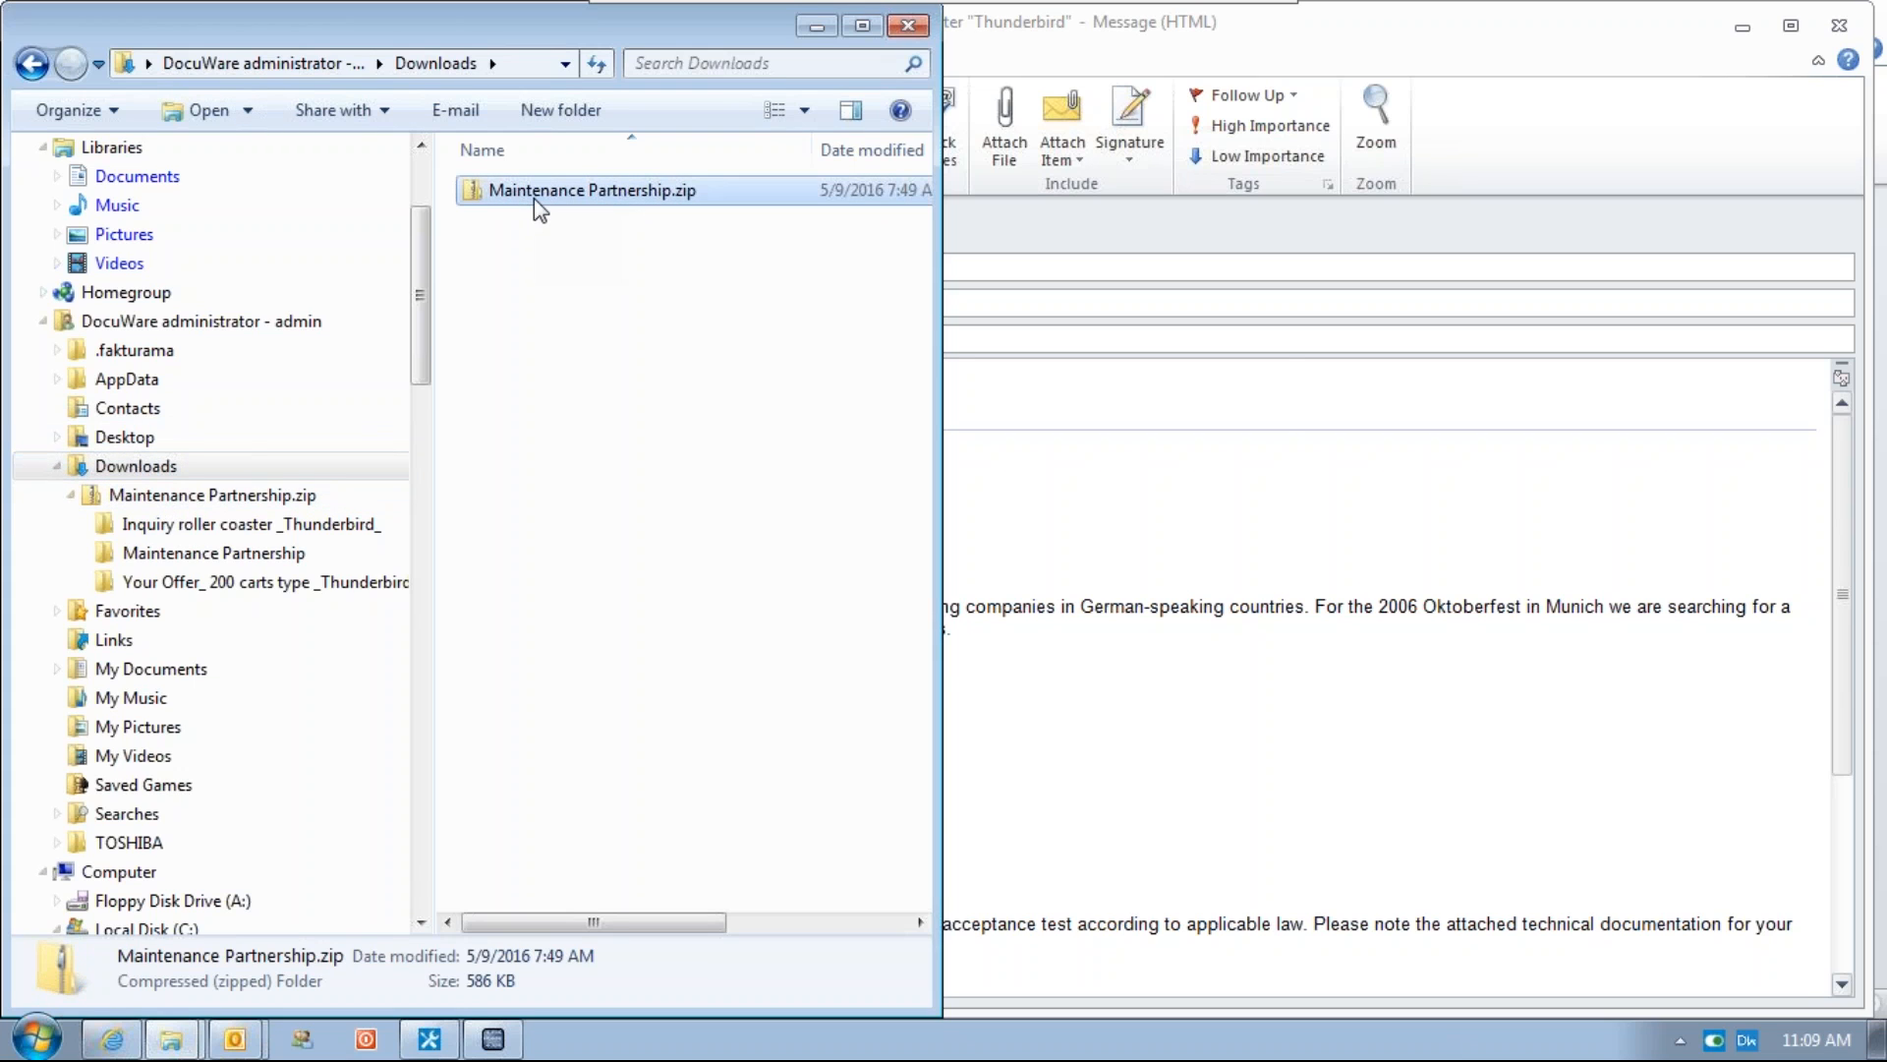
pyautogui.hotkey('shift', 'Delete')
pyautogui.click(1059, 637)
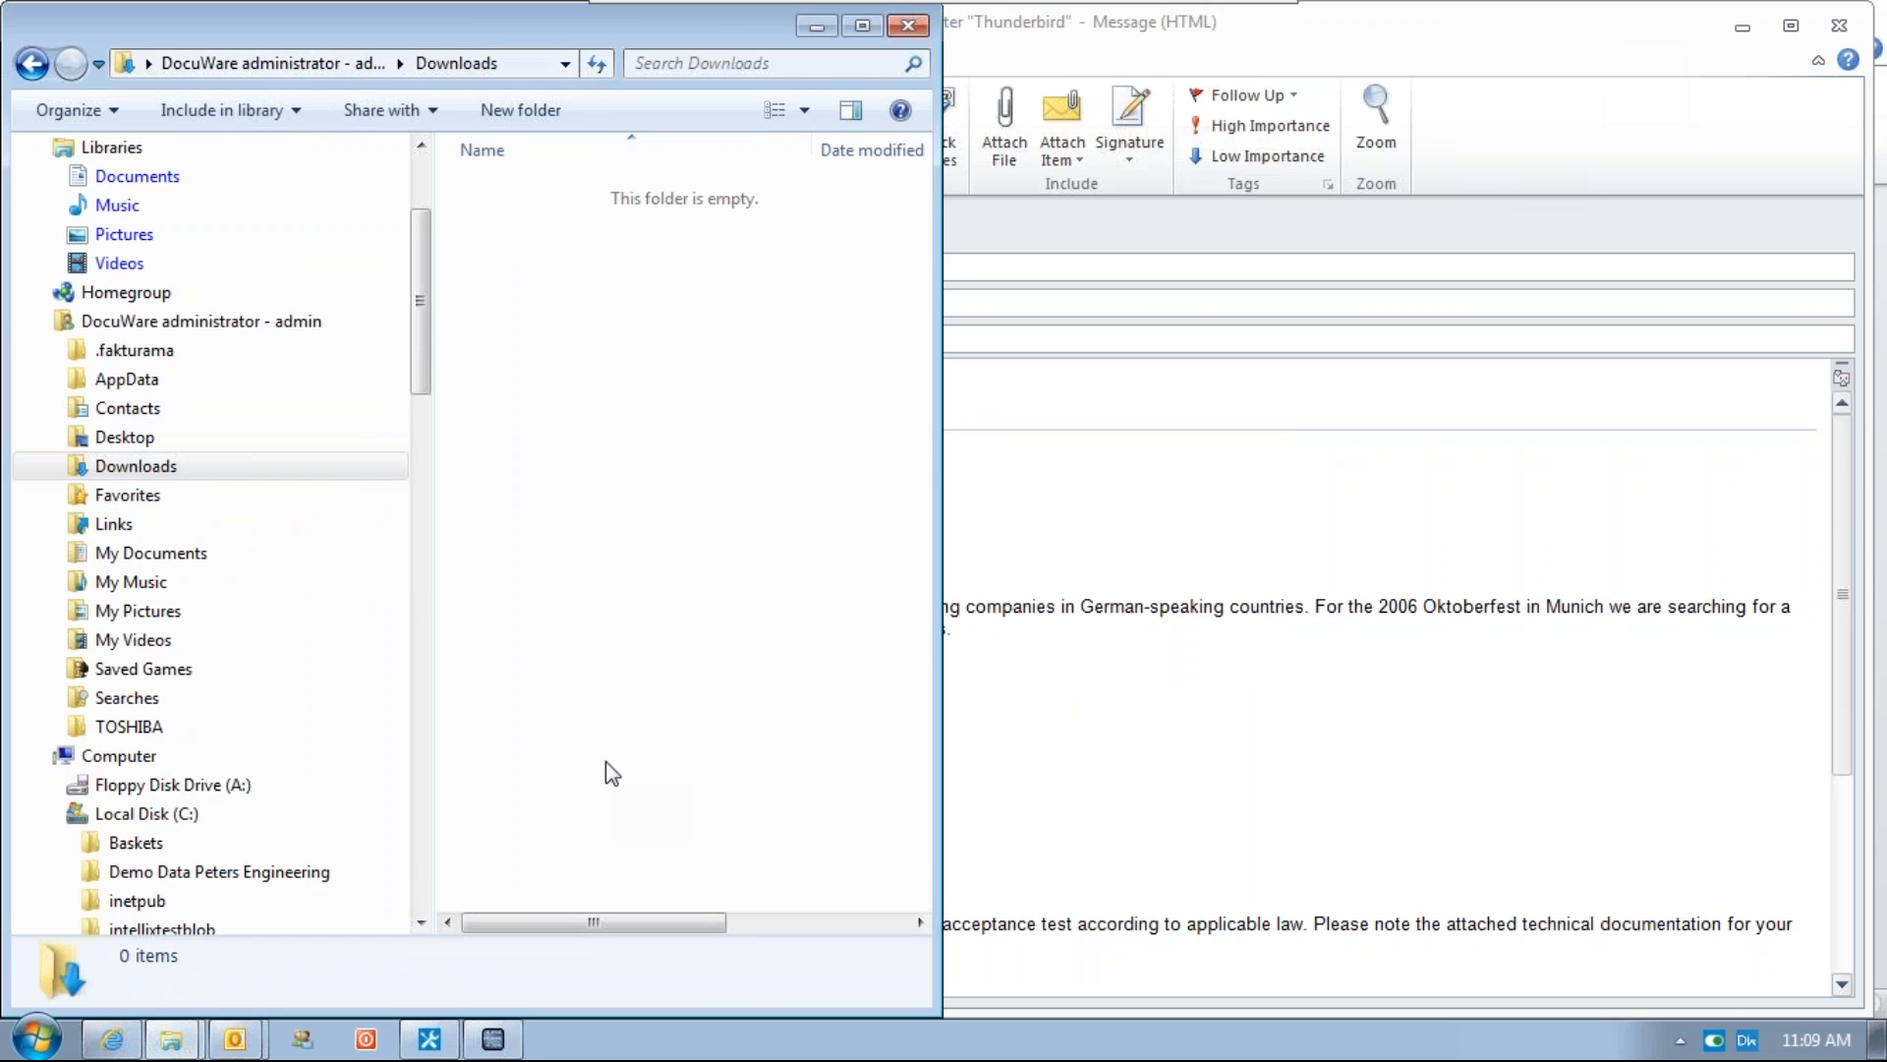
# Download all three archived emails in original format and save Maintenance Partnership.zip to the Downloads folder
pyautogui.click(111, 1039)
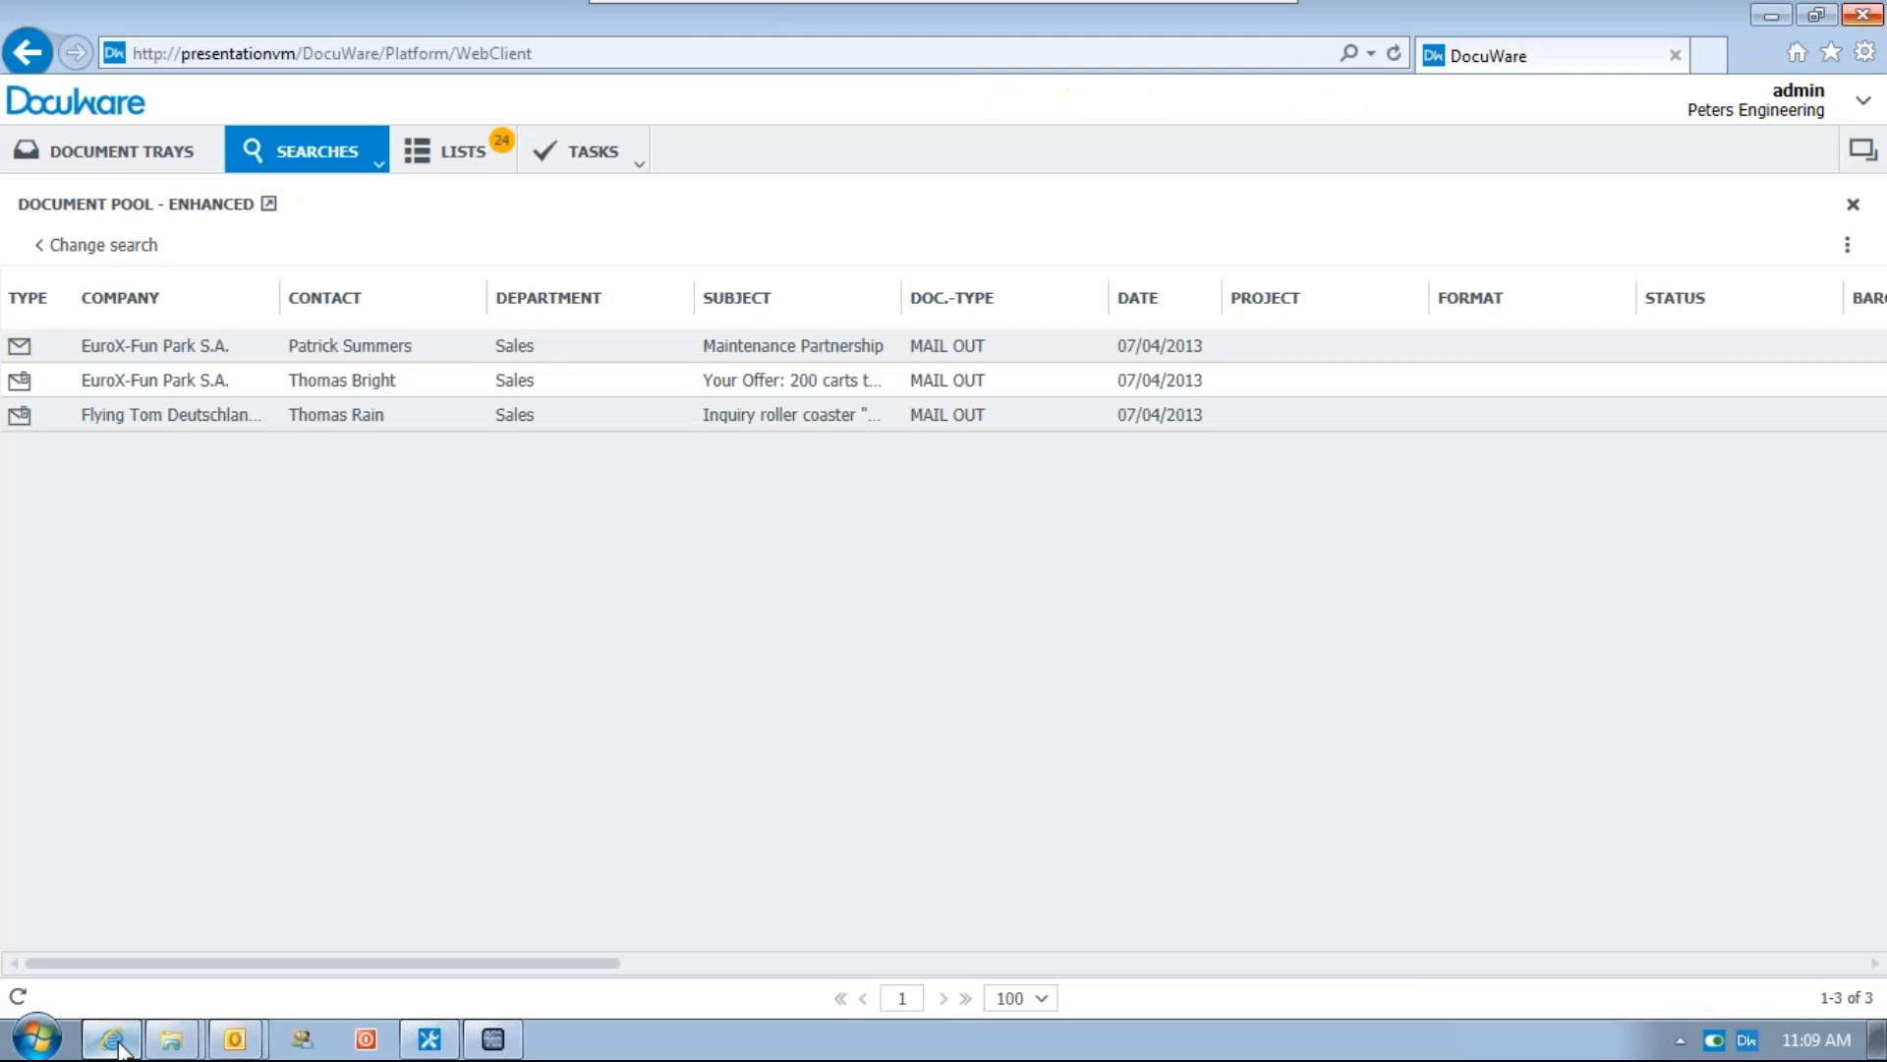
pyautogui.click(358, 349)
pyautogui.hotkey('ctrl', 'a')
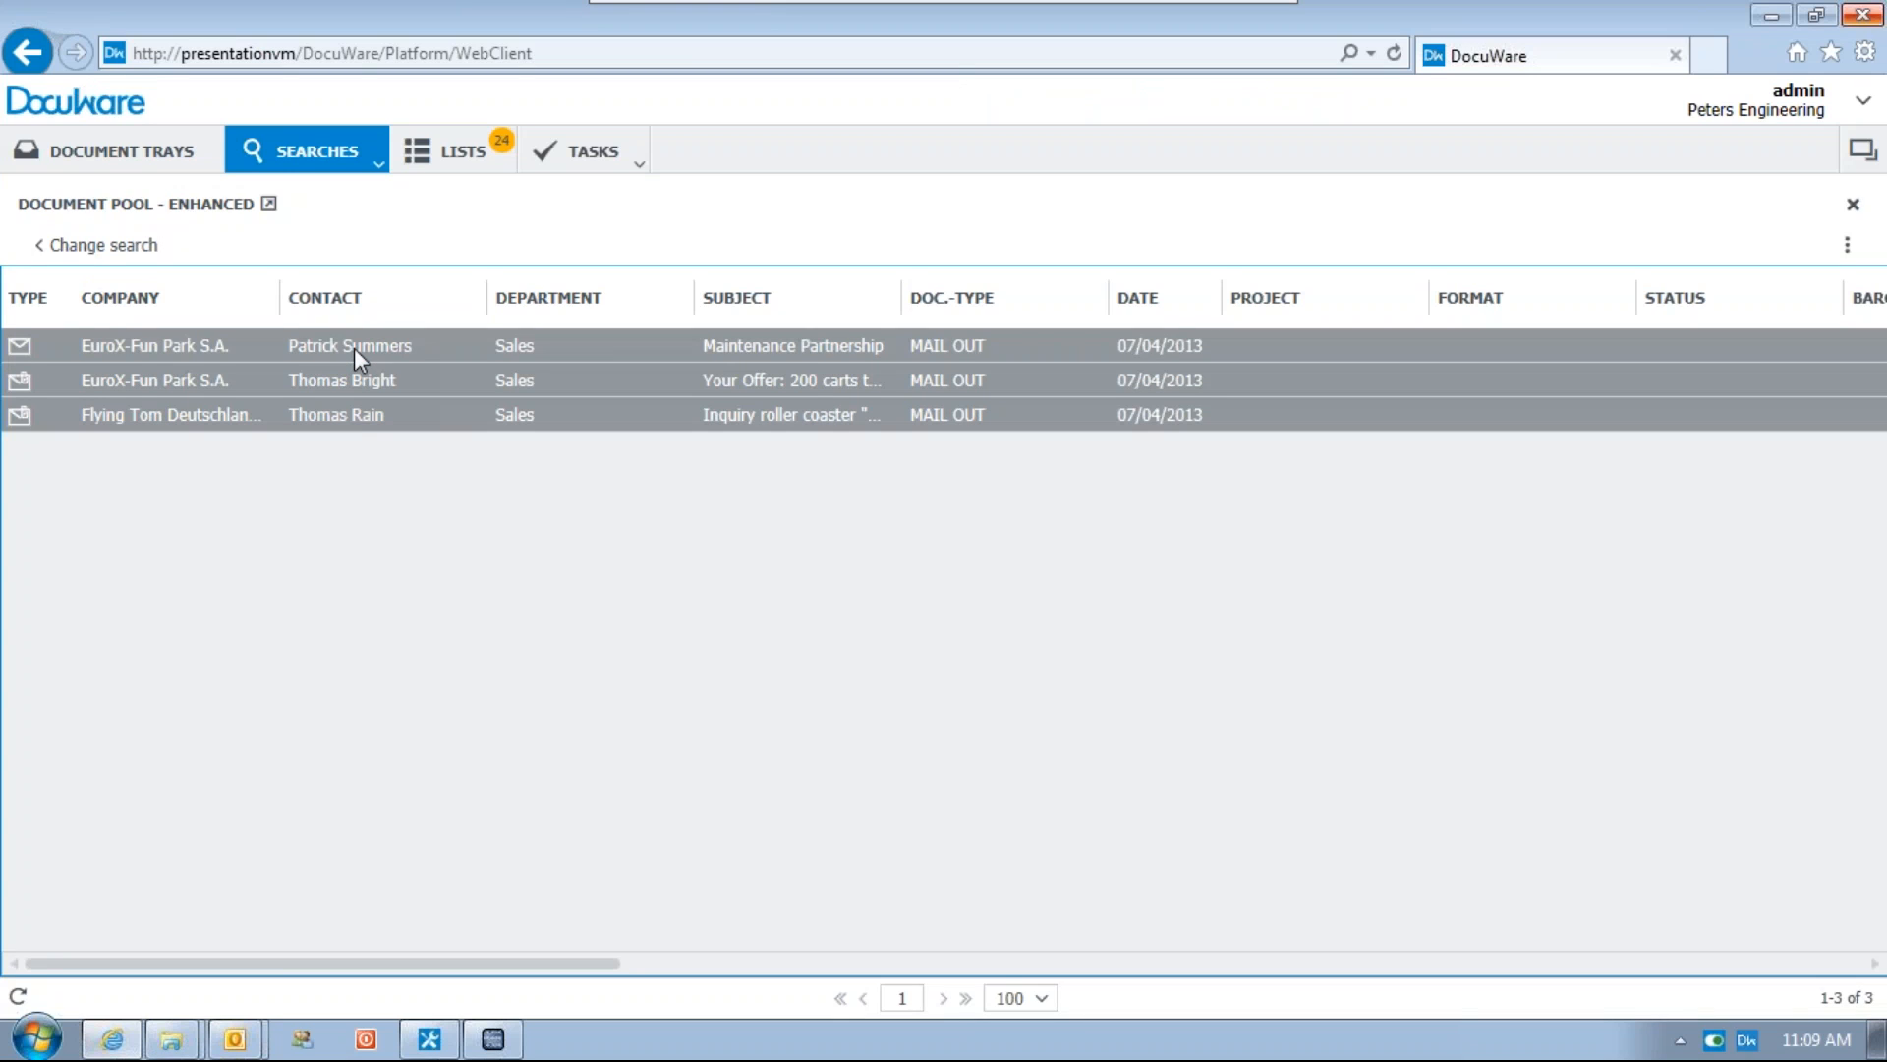
pyautogui.rightClick(356, 350)
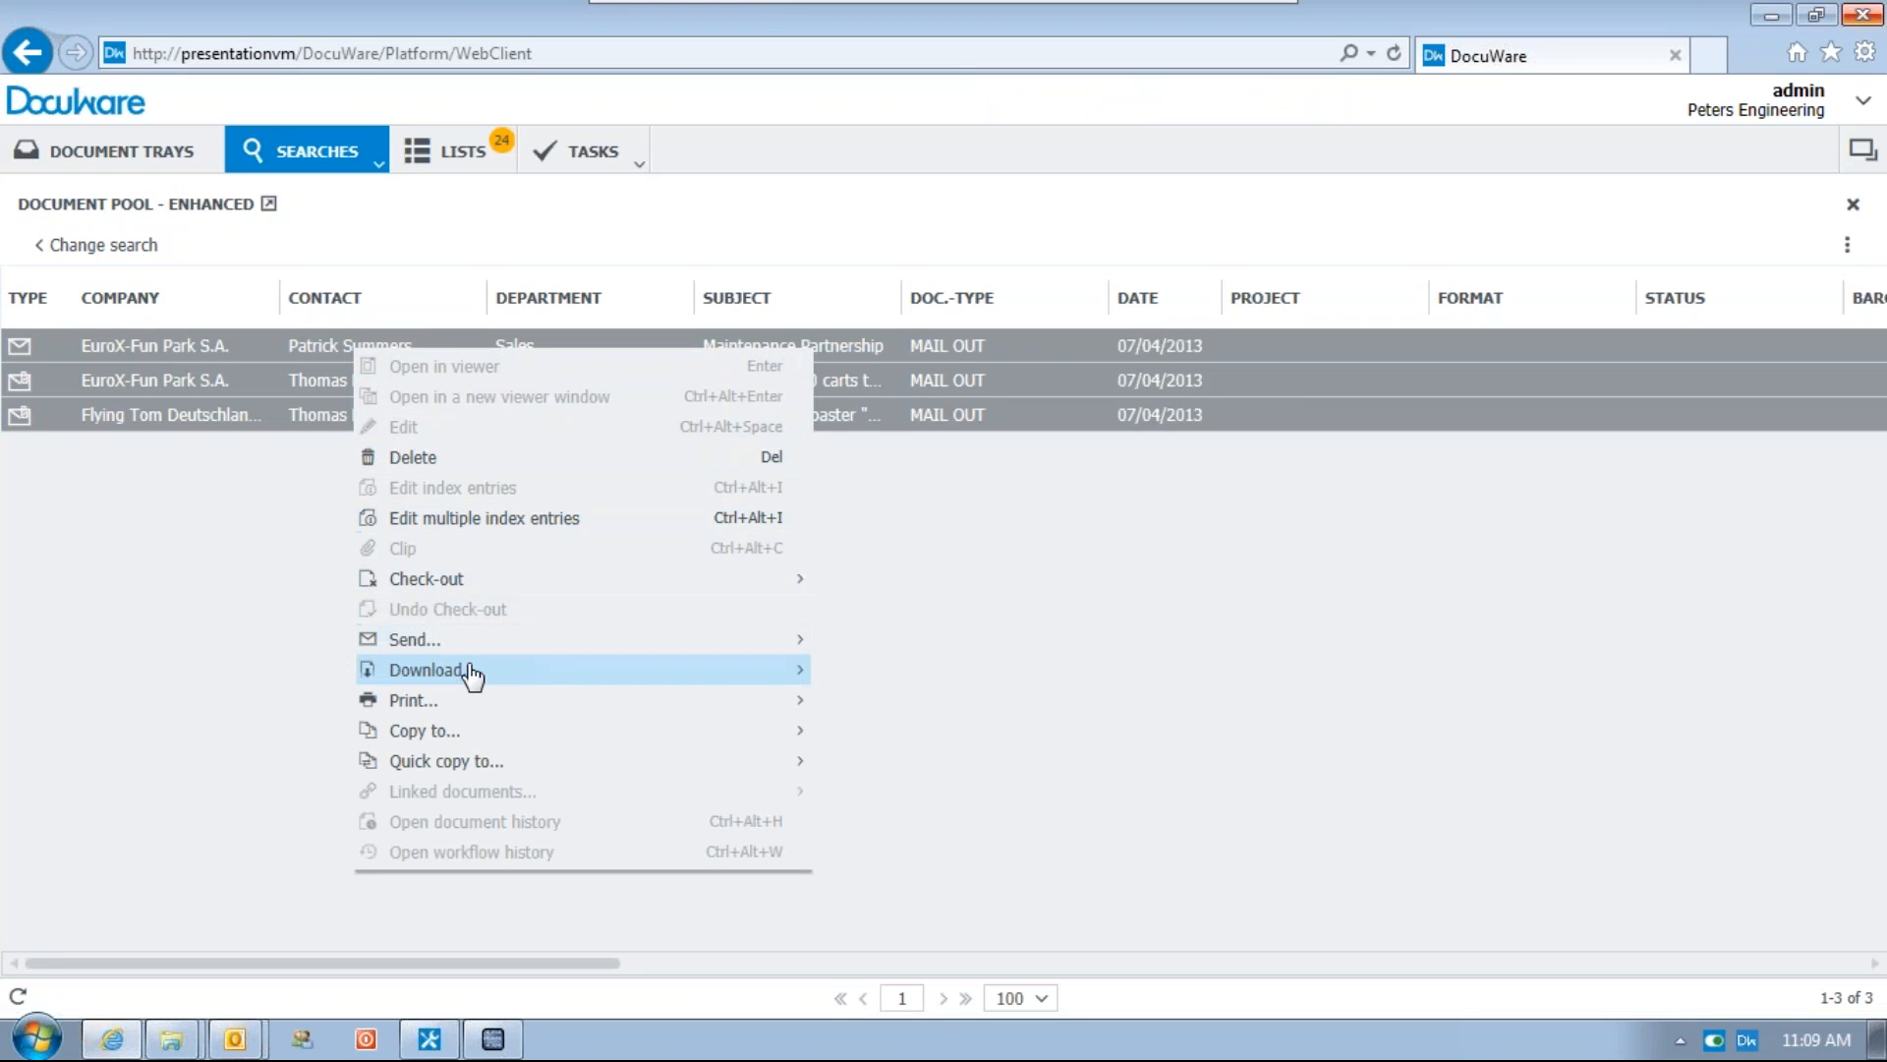
pyautogui.moveTo(472, 674)
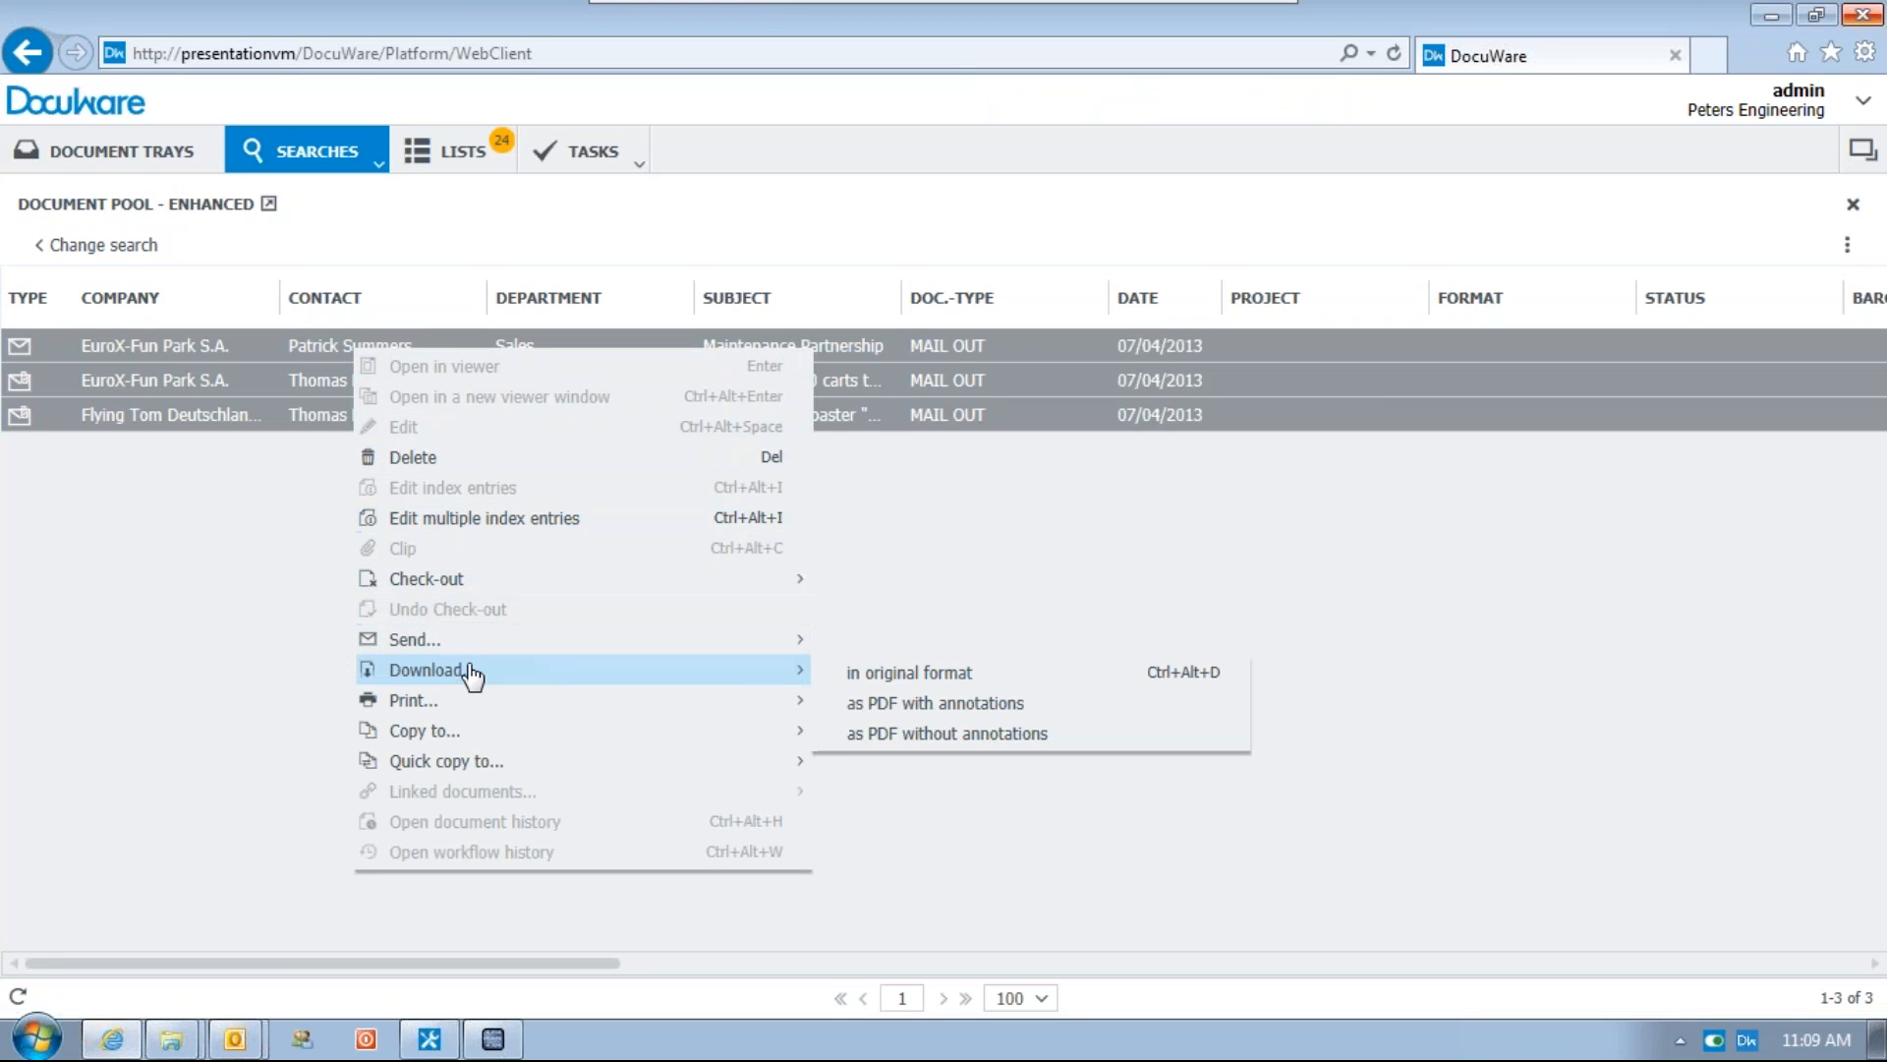
pyautogui.click(862, 681)
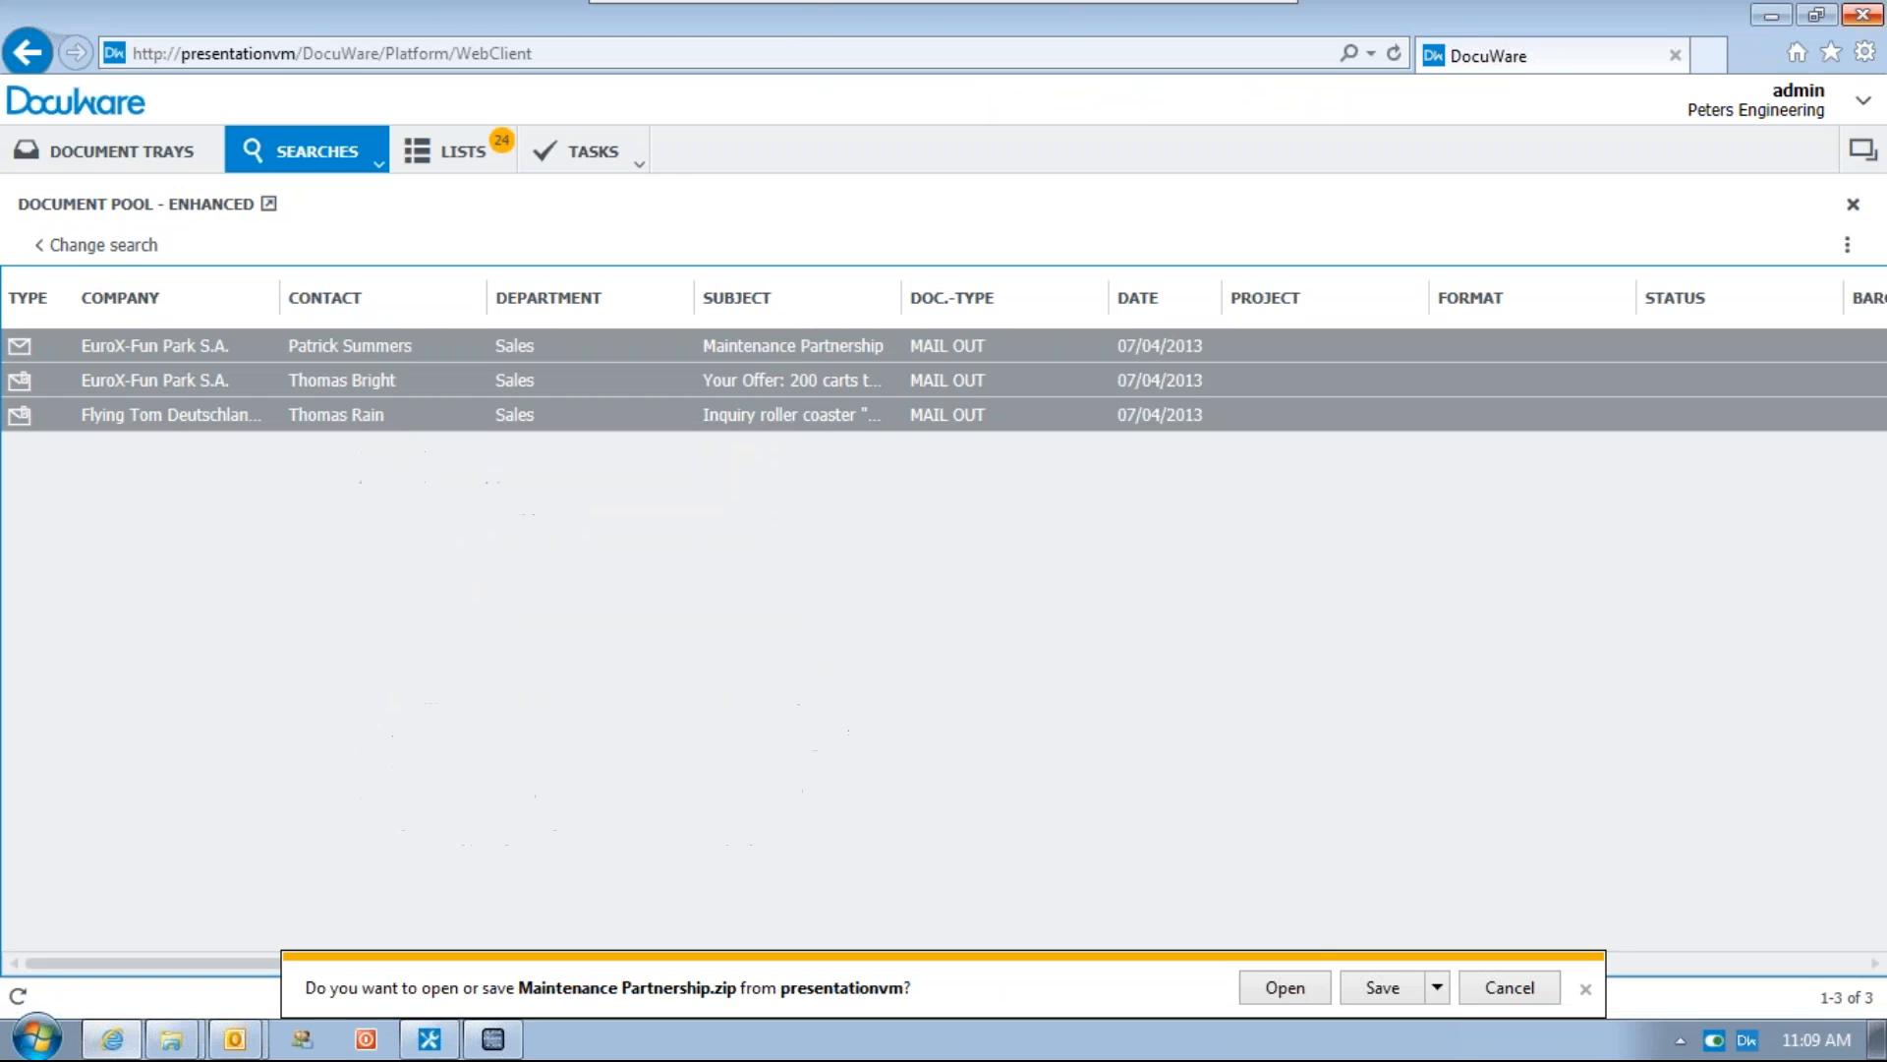
pyautogui.click(1437, 988)
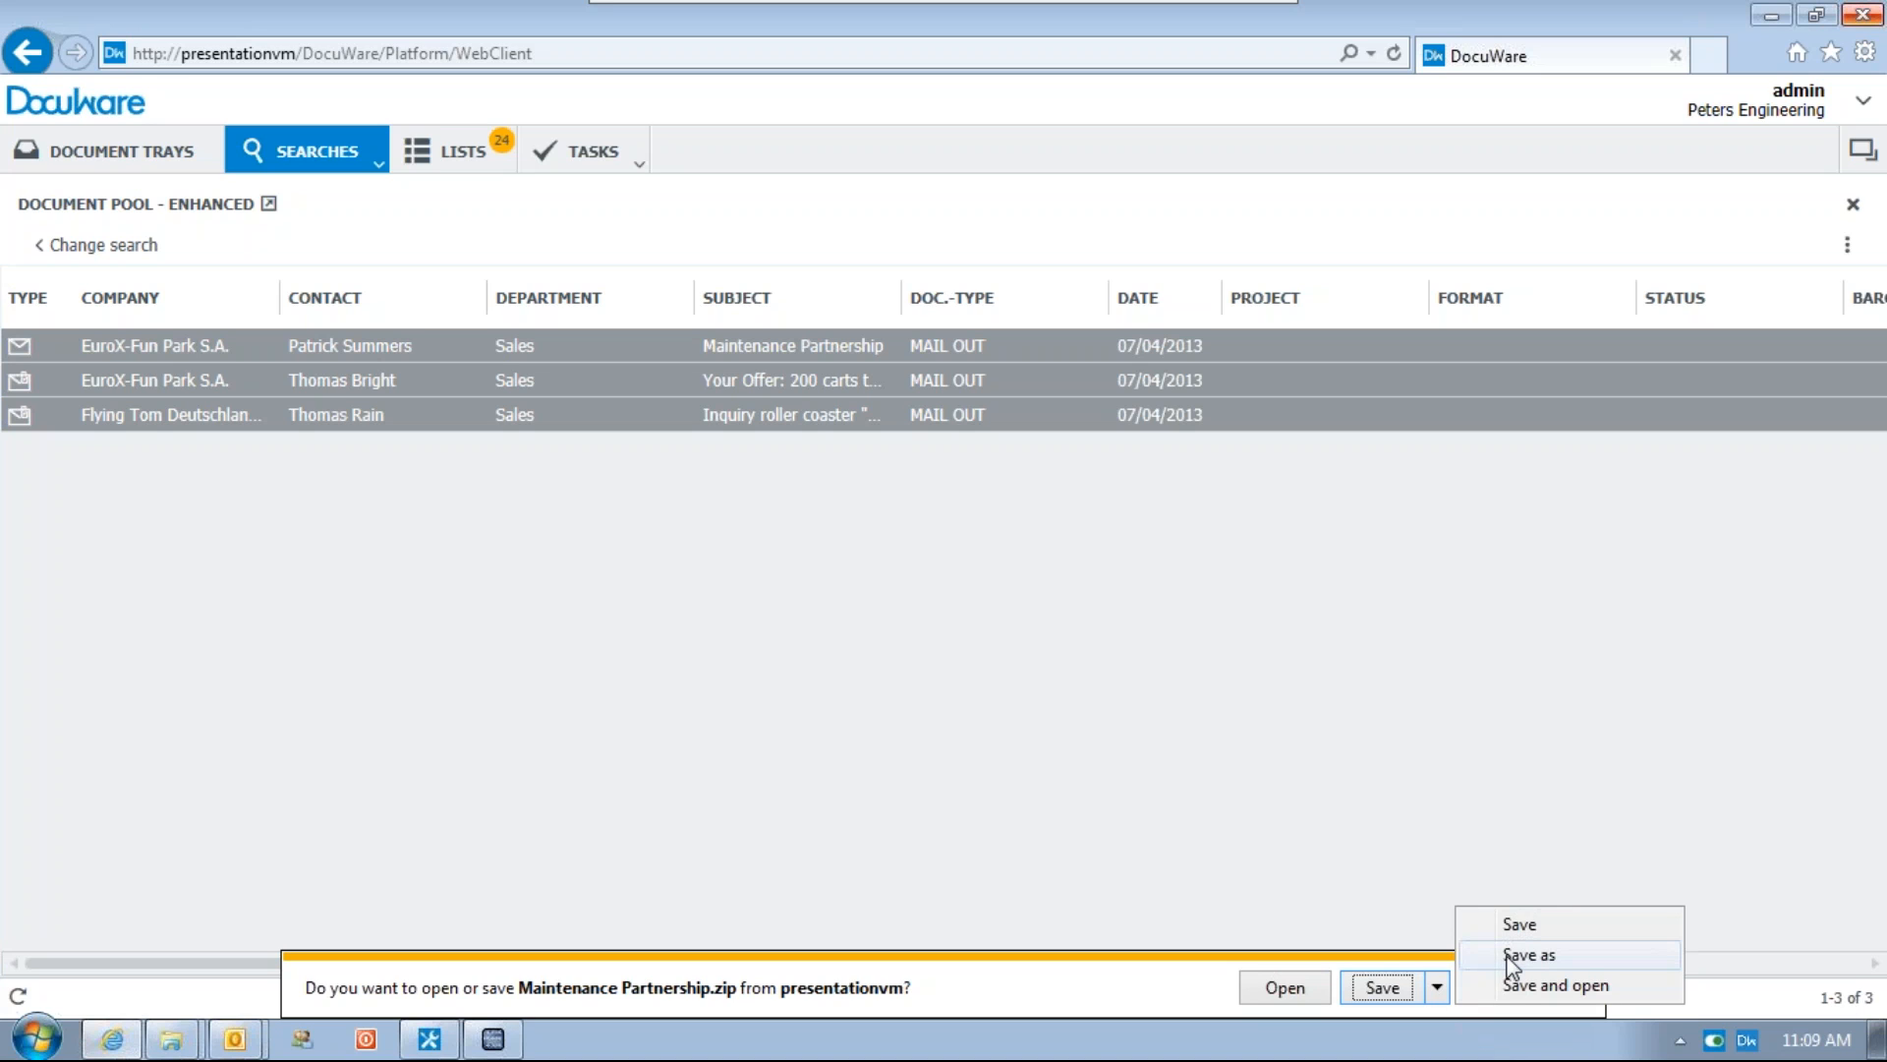
pyautogui.click(1528, 955)
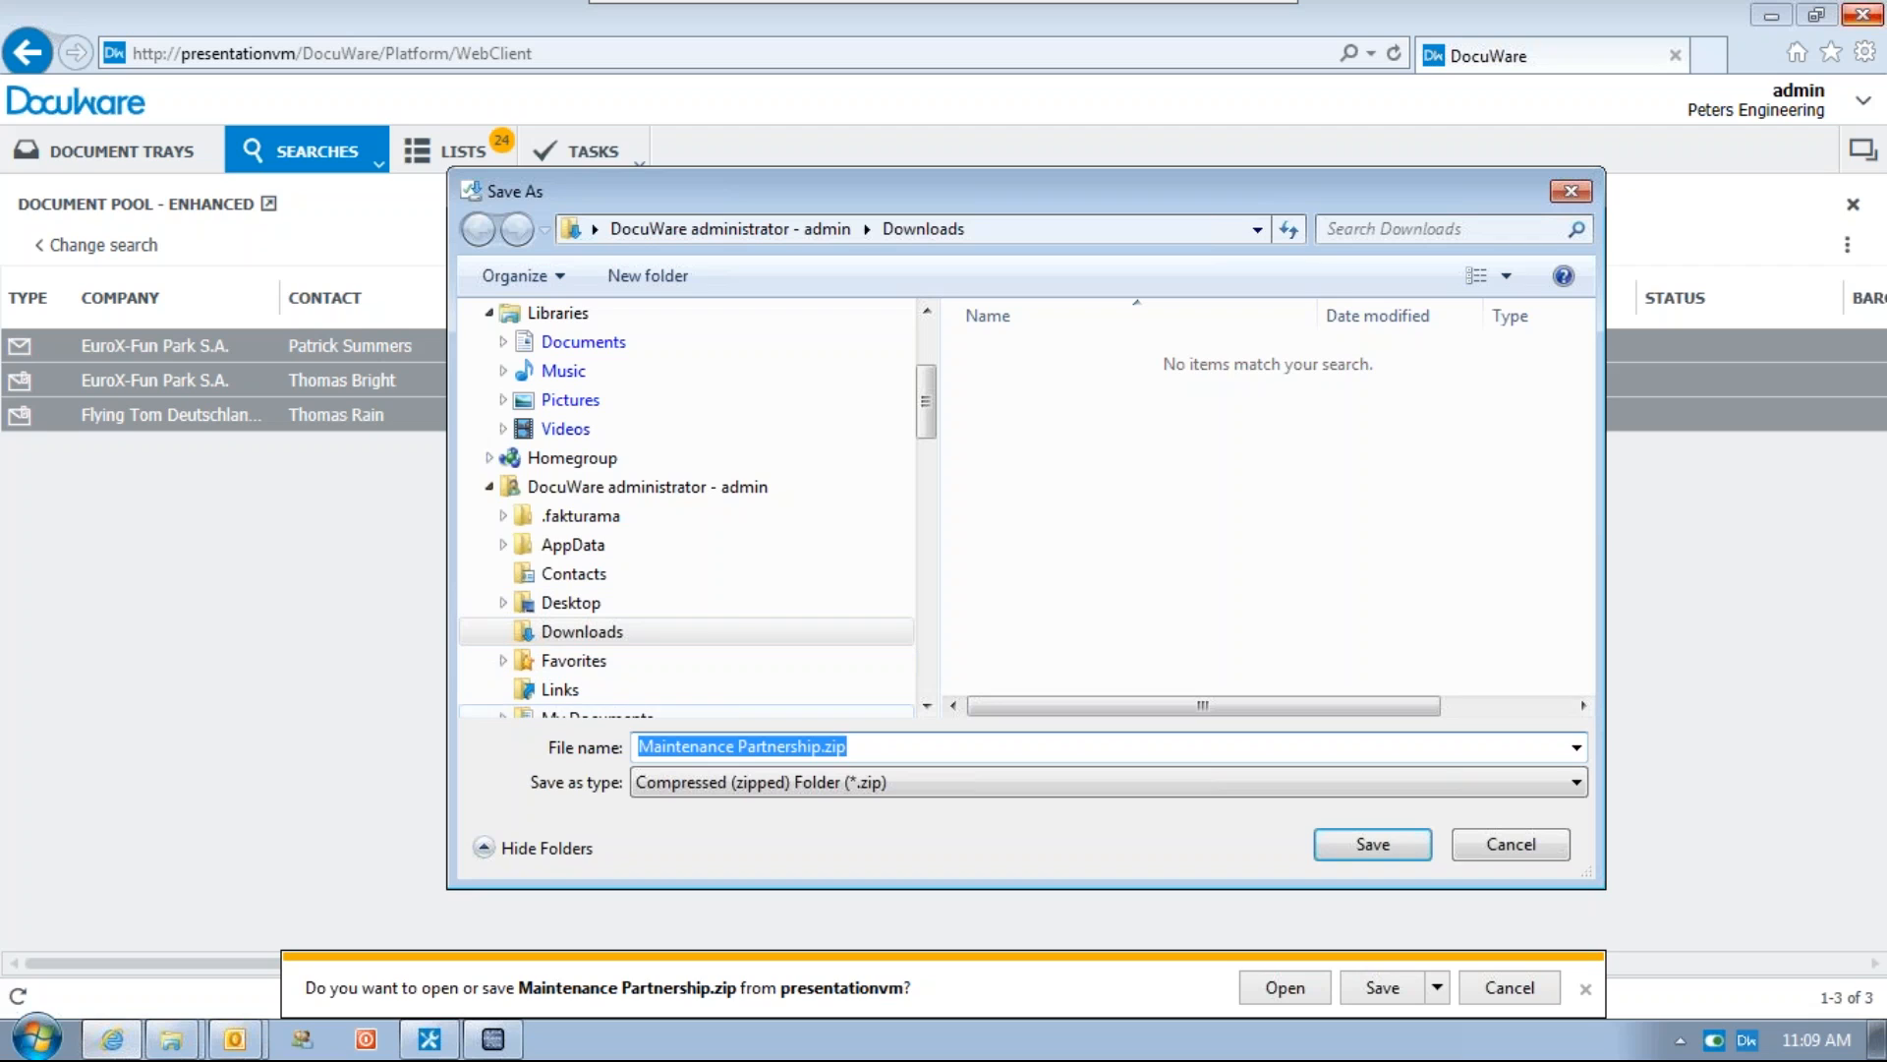
pyautogui.click(1354, 844)
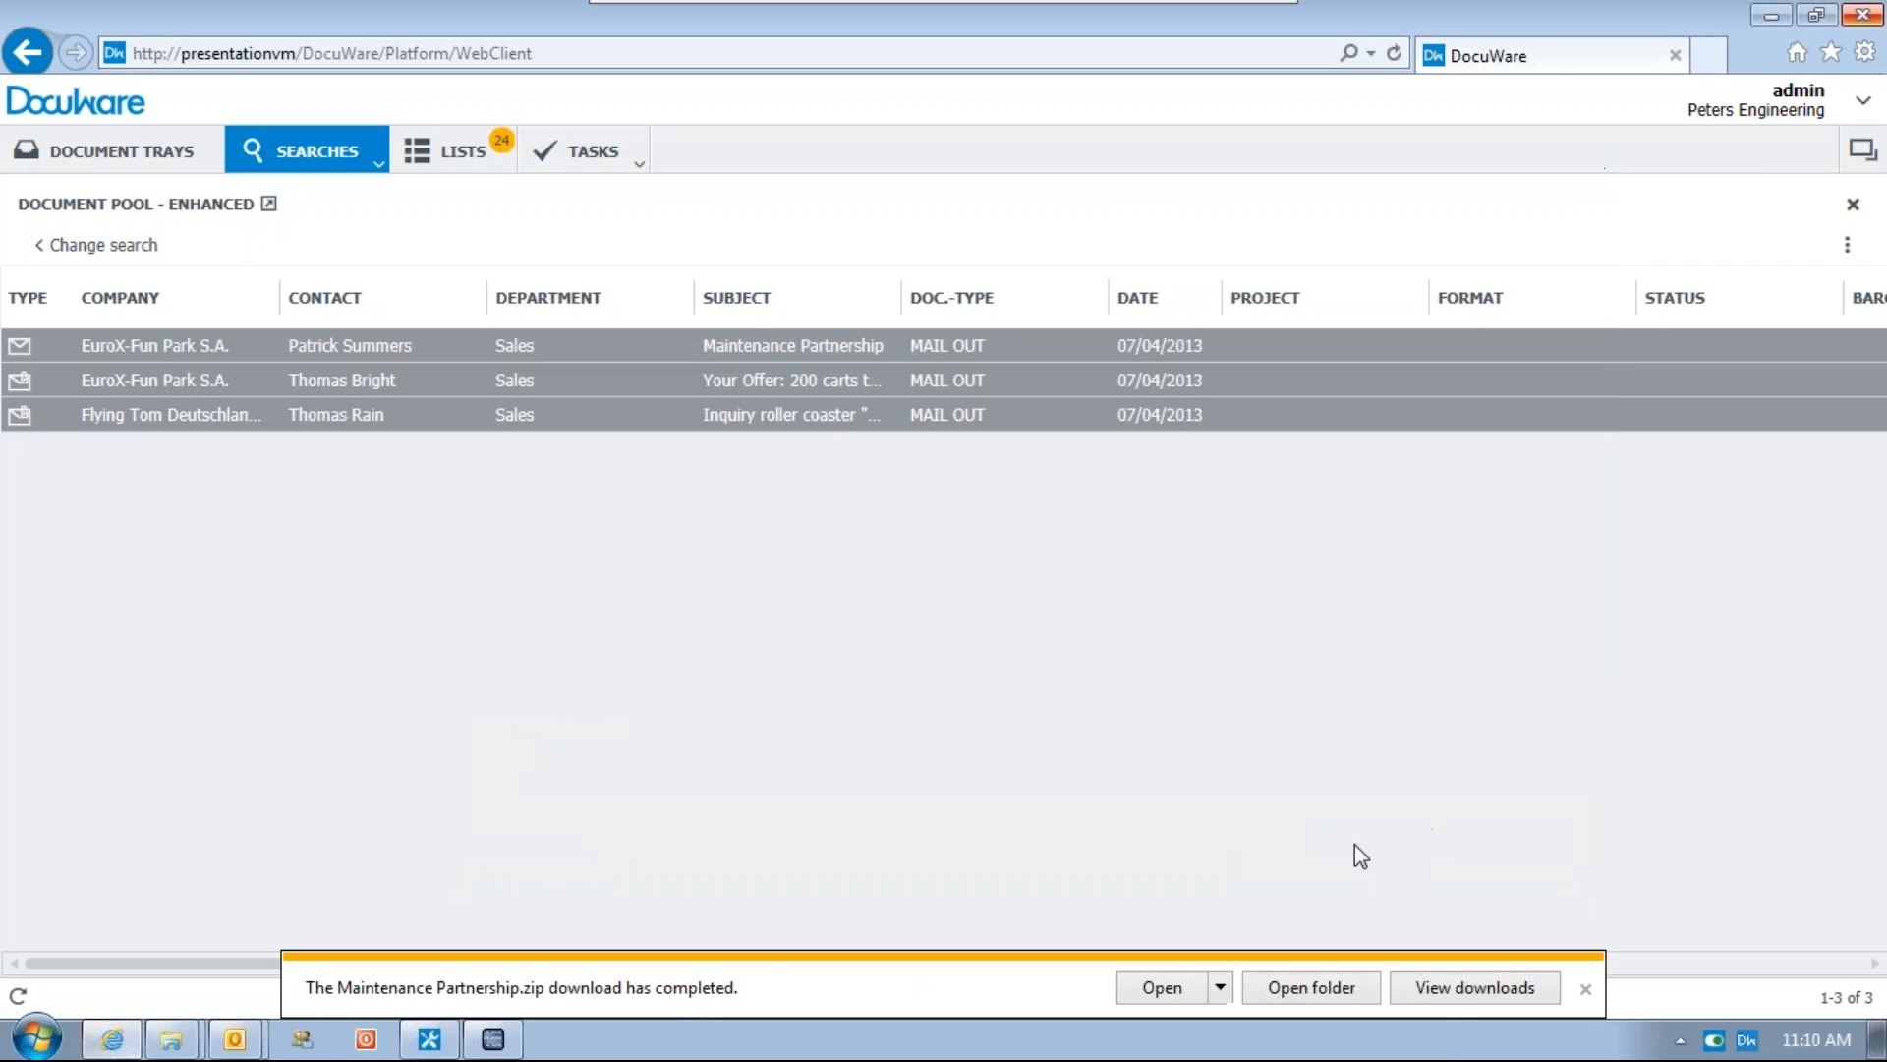
# Open the downloaded zip's Inquiry roller coaster folder, view the contained email message, and close it
pyautogui.click(1312, 987)
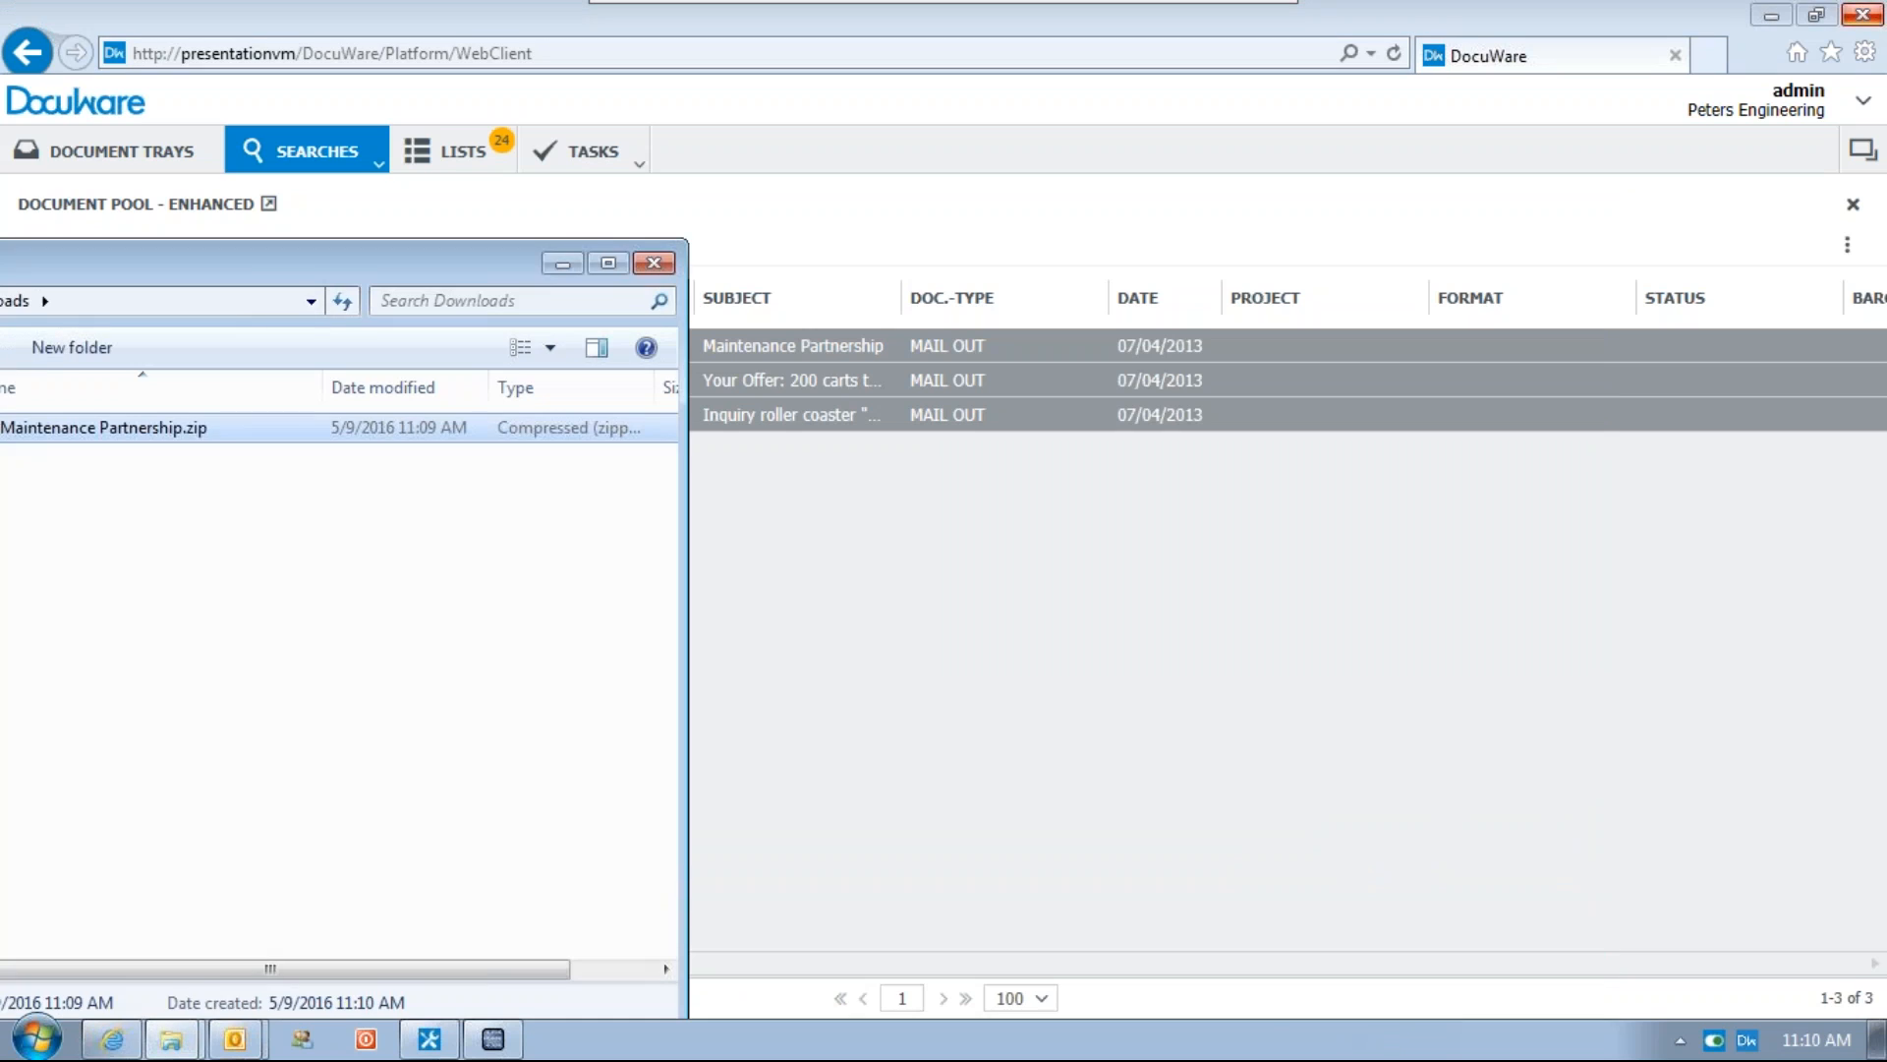
pyautogui.moveTo(268, 263); pyautogui.dragTo(853, 115)
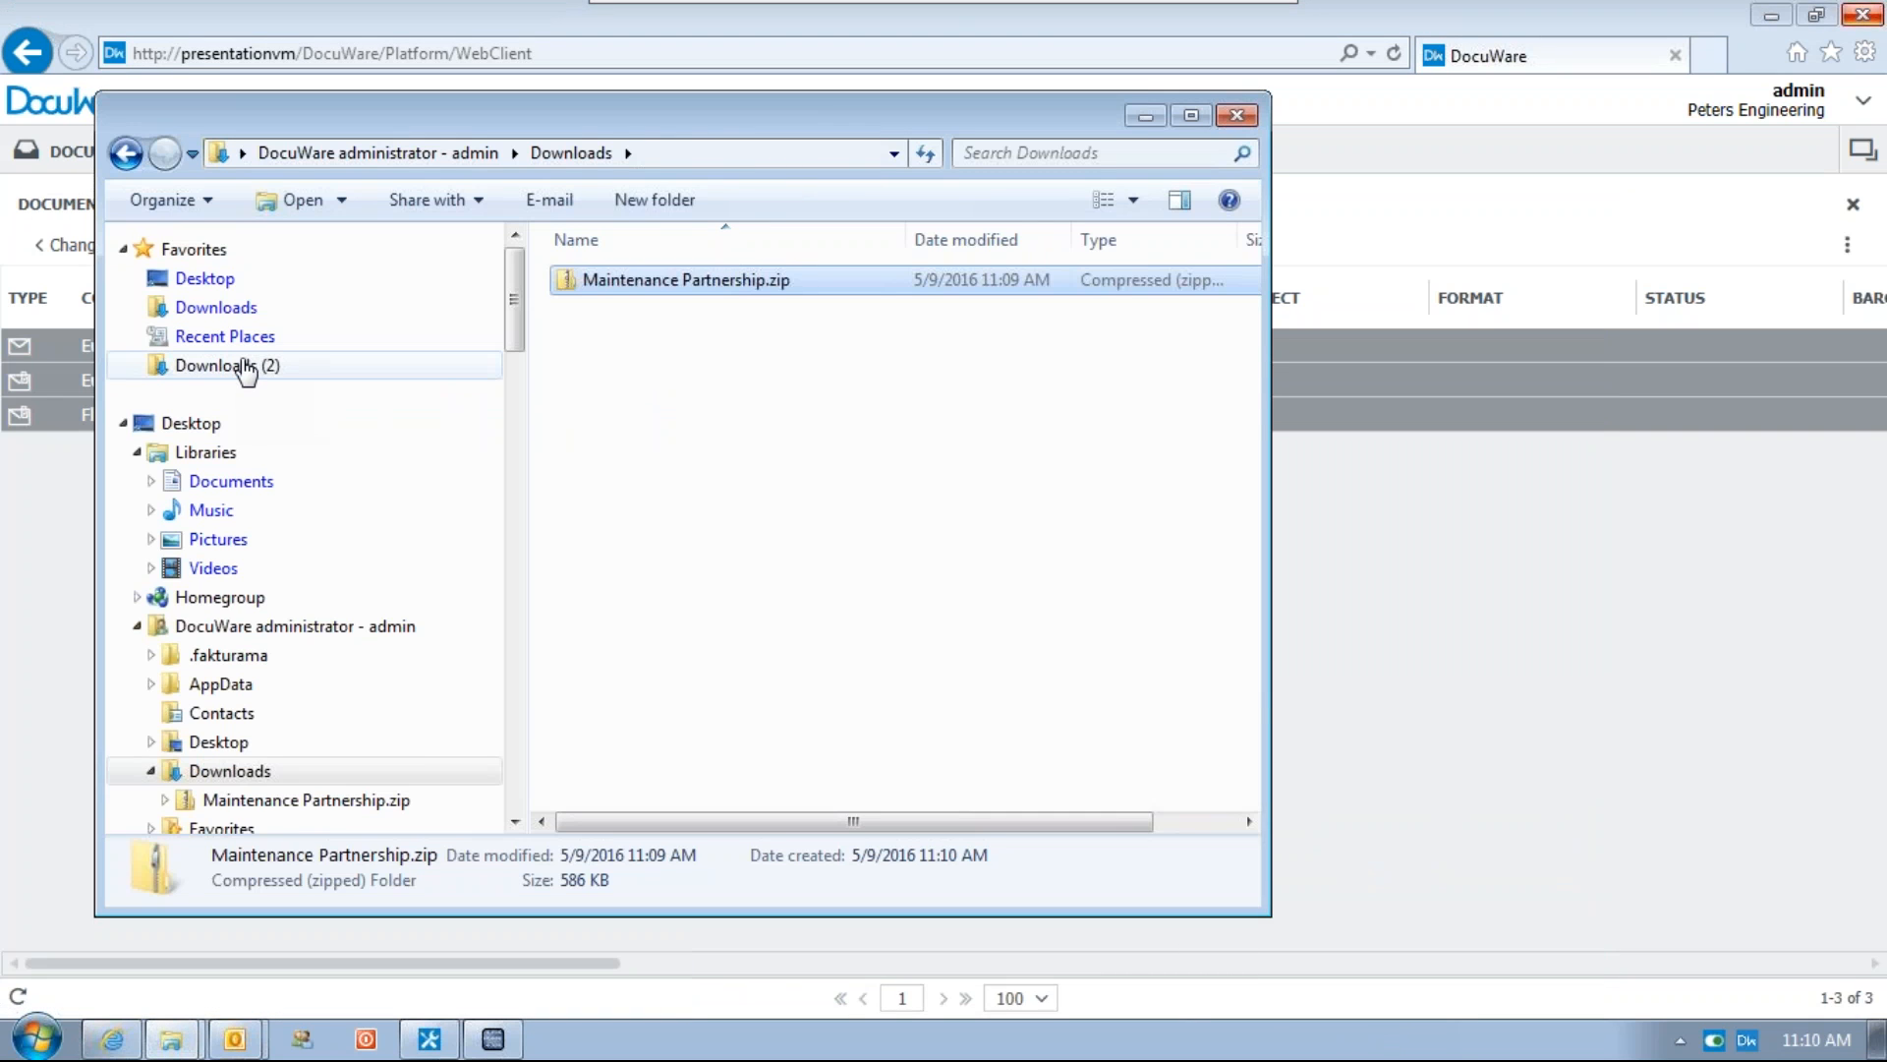
pyautogui.doubleClick(694, 279)
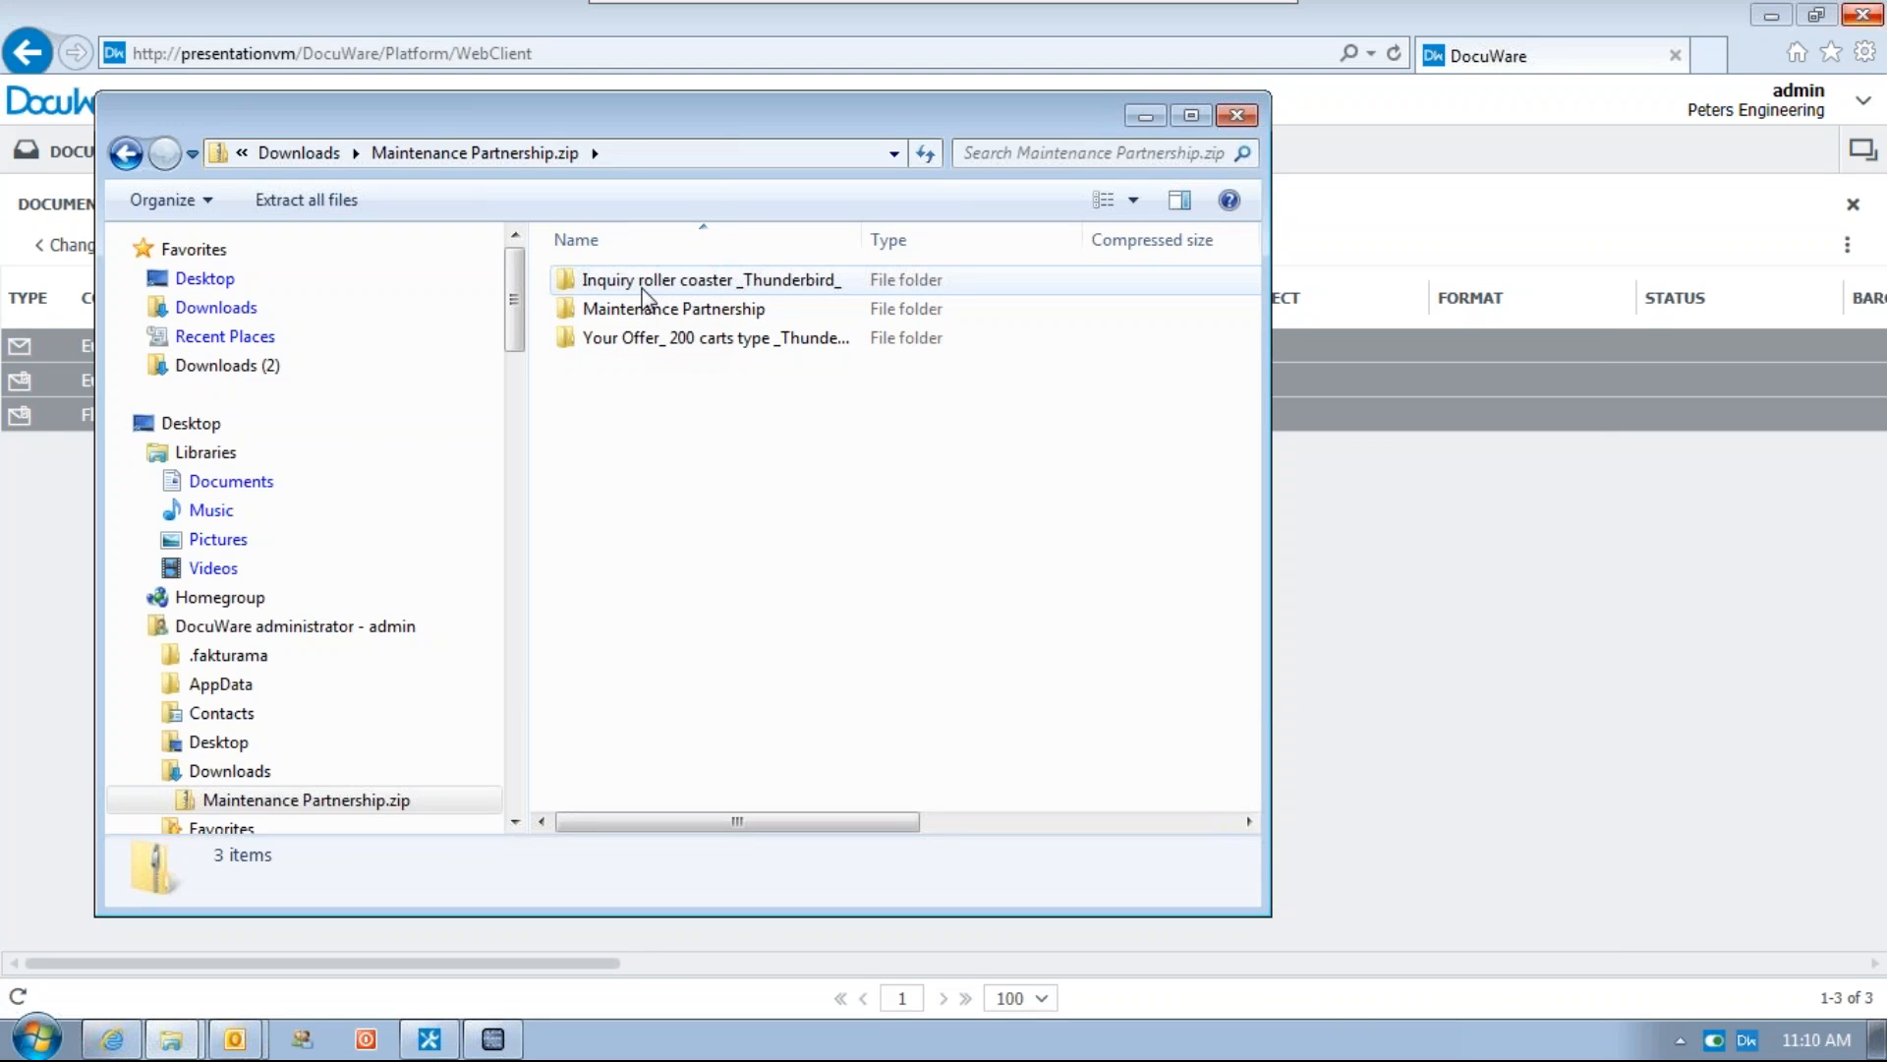
pyautogui.doubleClick(642, 283)
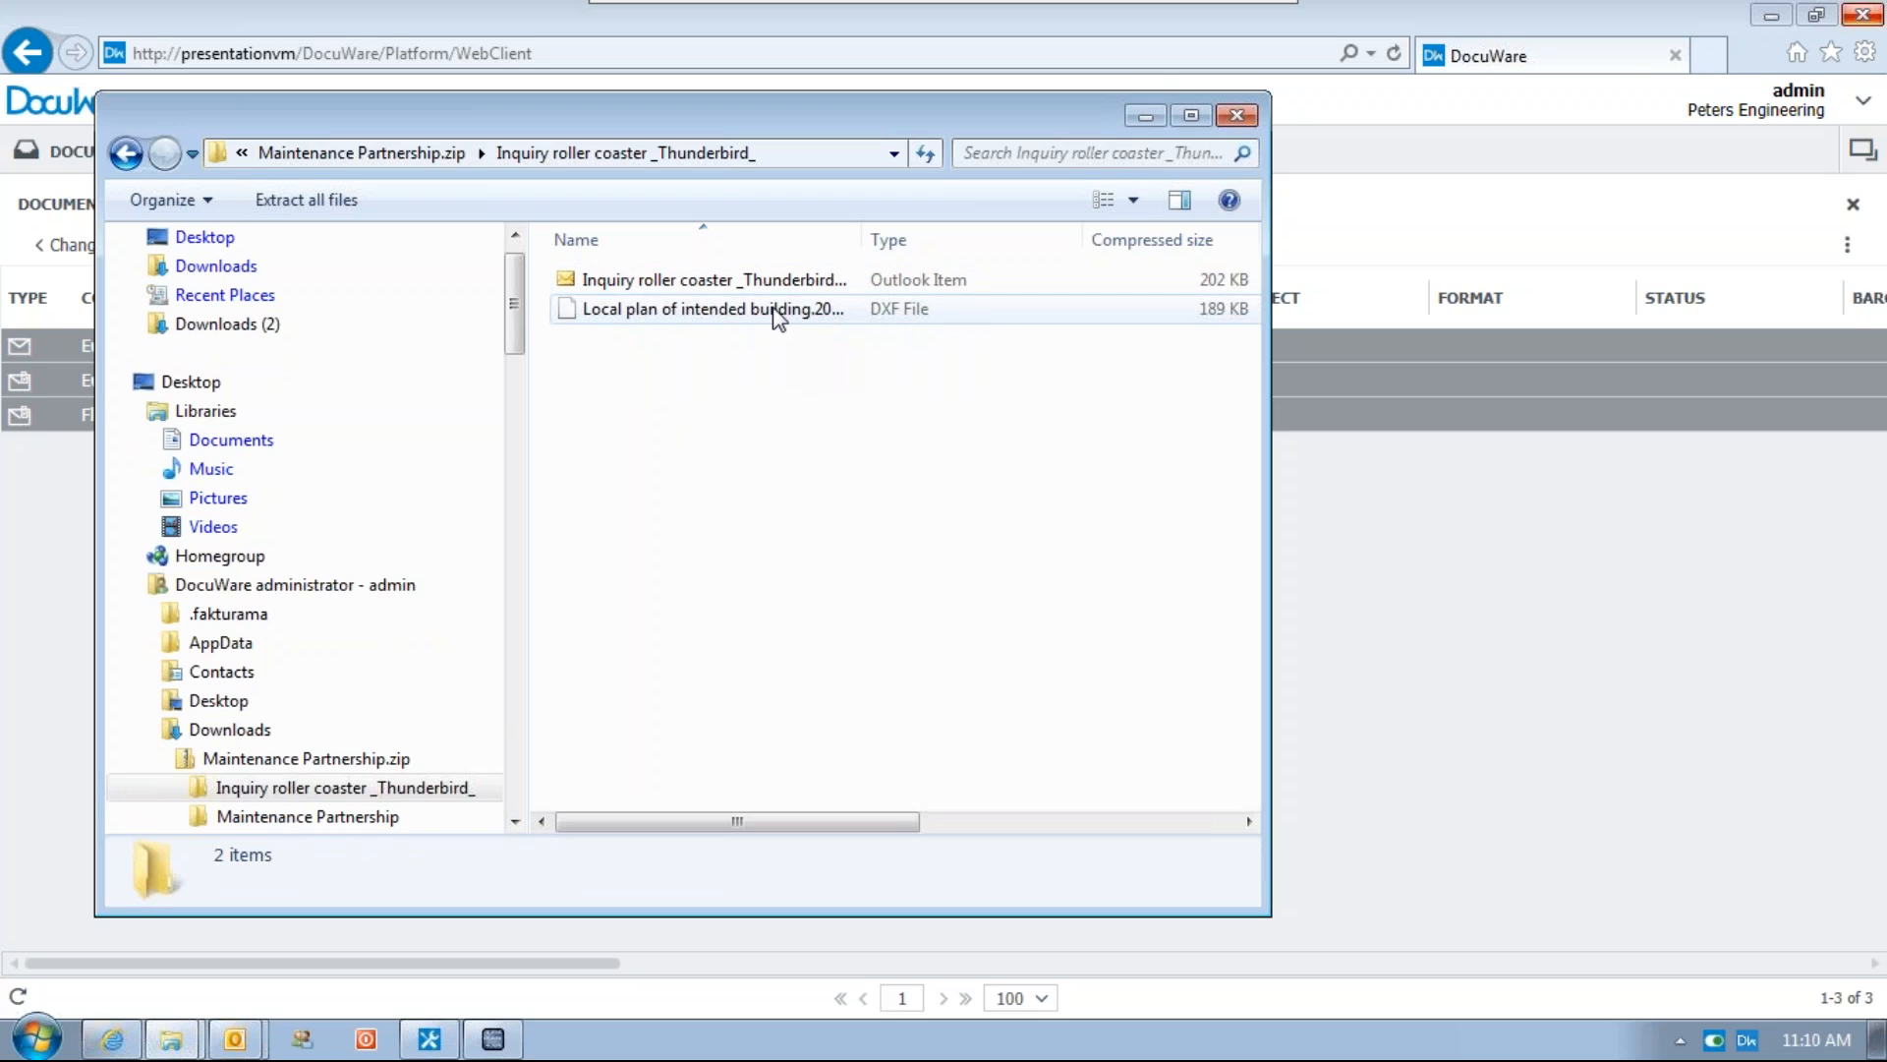
pyautogui.doubleClick(747, 280)
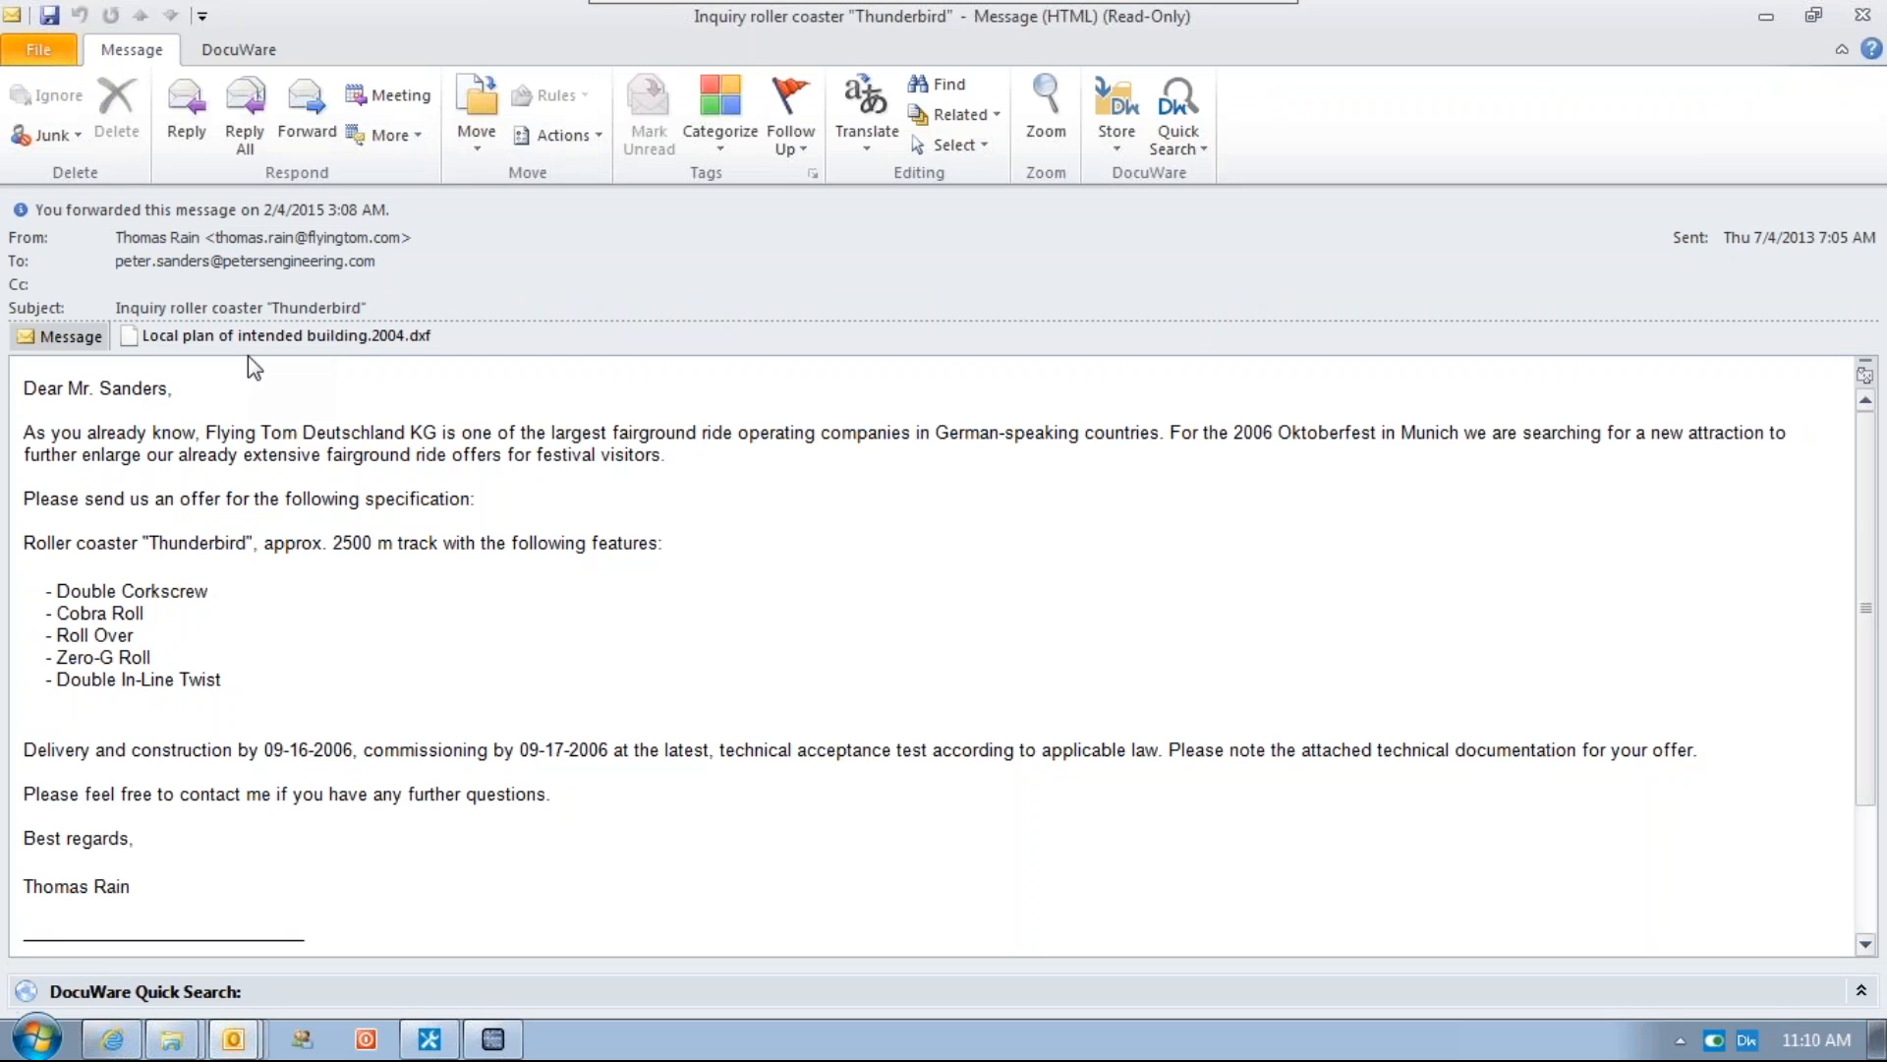
pyautogui.click(1863, 15)
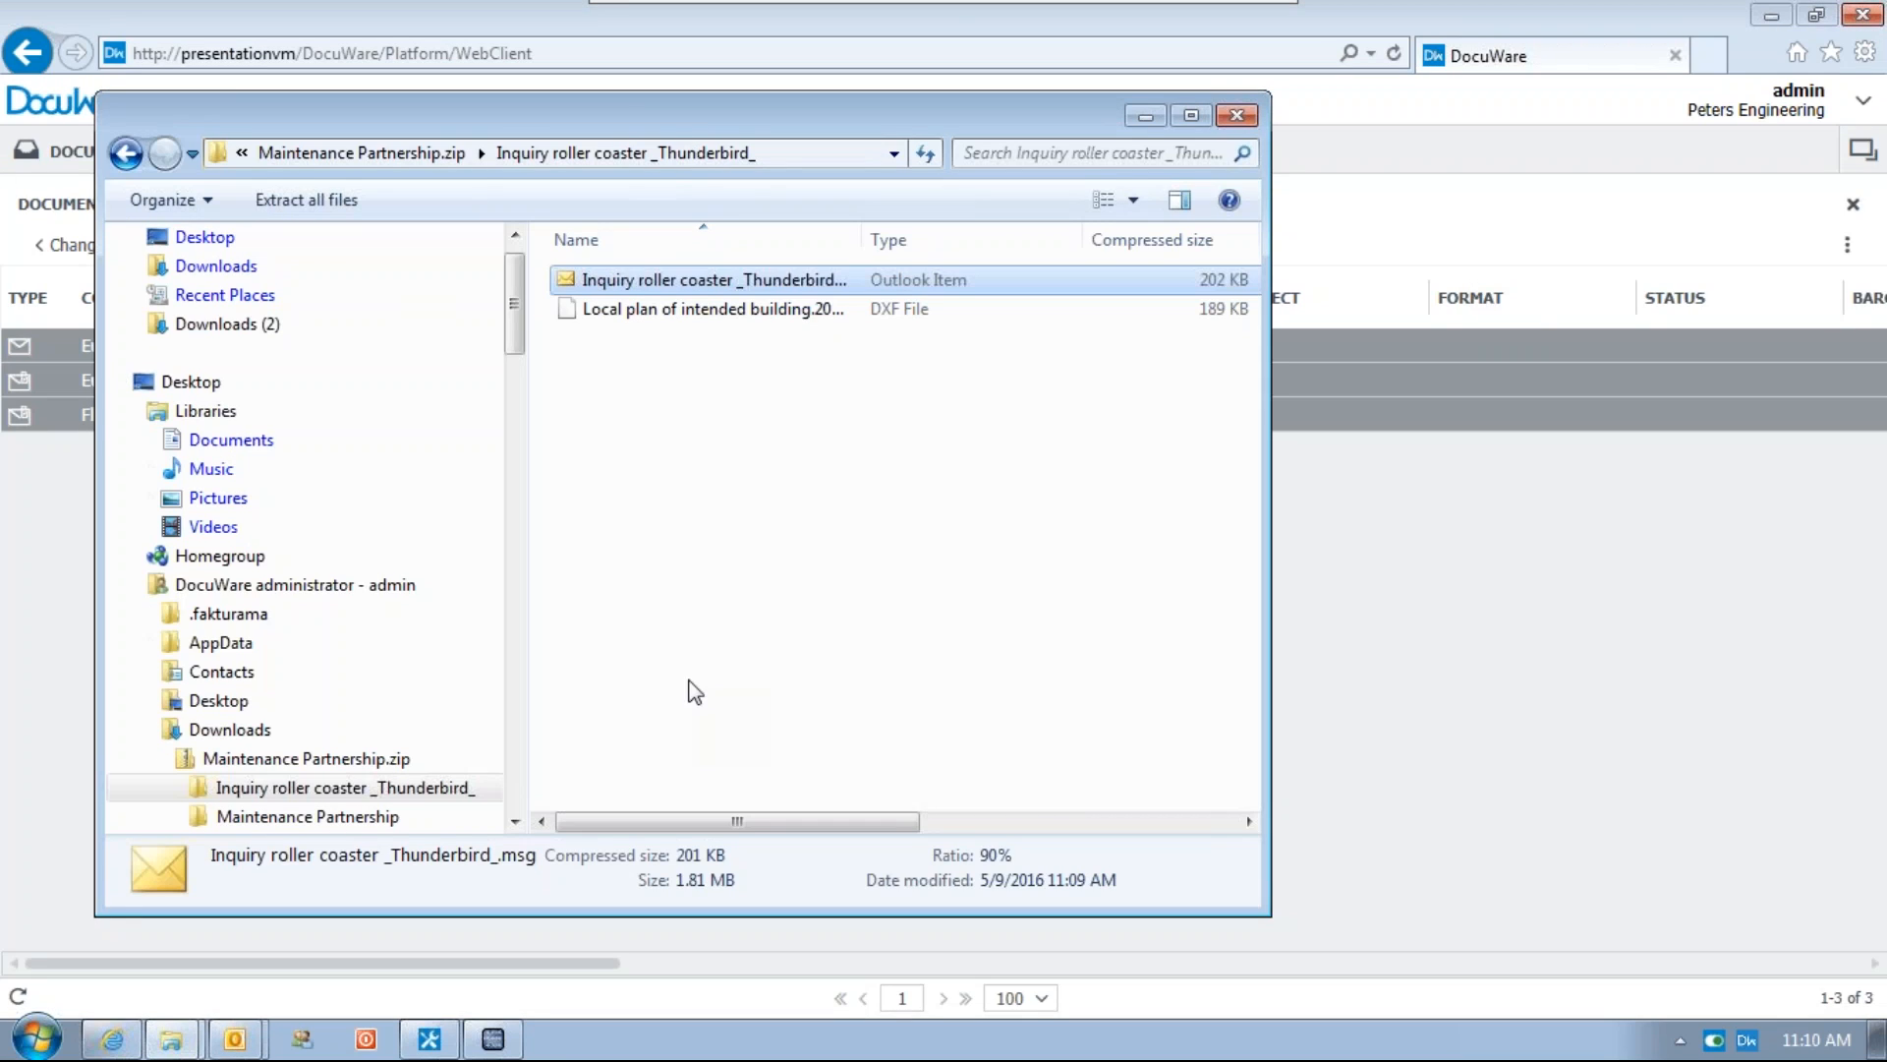
# Arrange the Explorer window and the reply message side by side on screen
pyautogui.moveTo(630, 116); pyautogui.dragTo(3, 128)
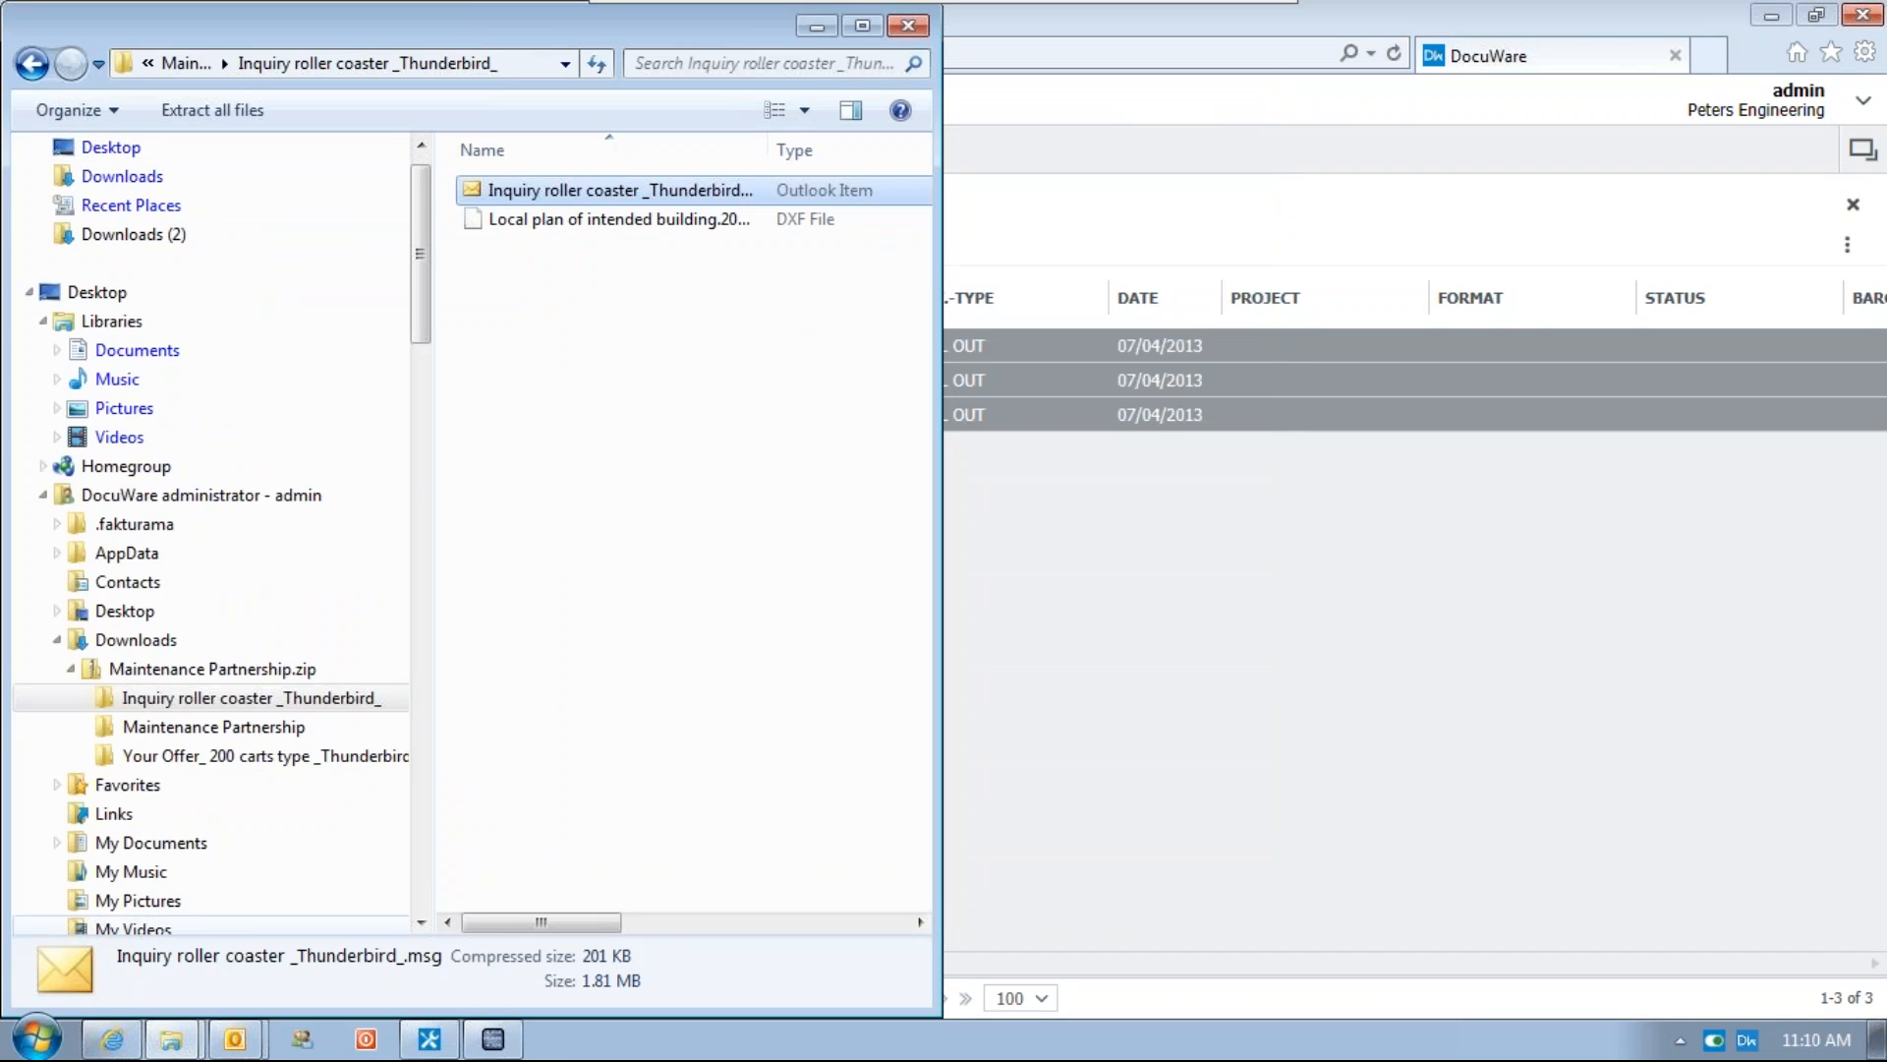
pyautogui.moveTo(228, 1050)
pyautogui.click(275, 983)
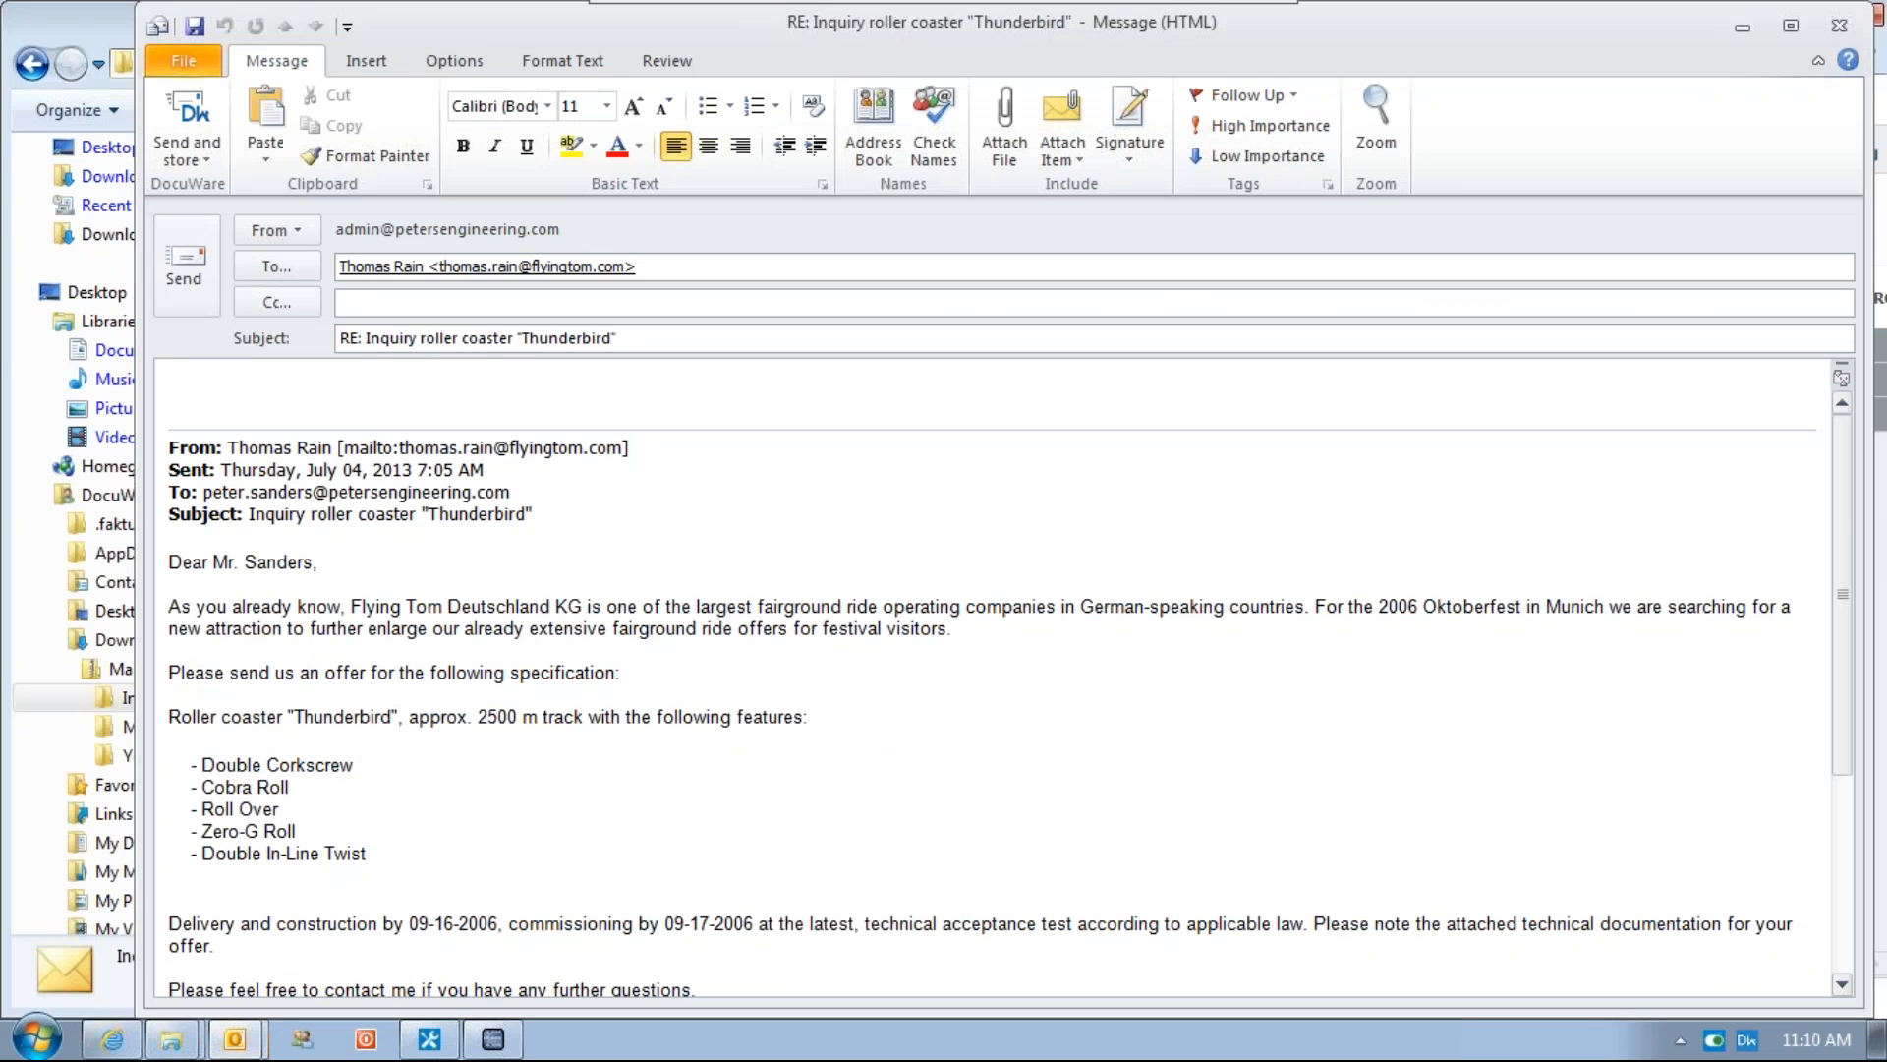
pyautogui.press('super+Right')
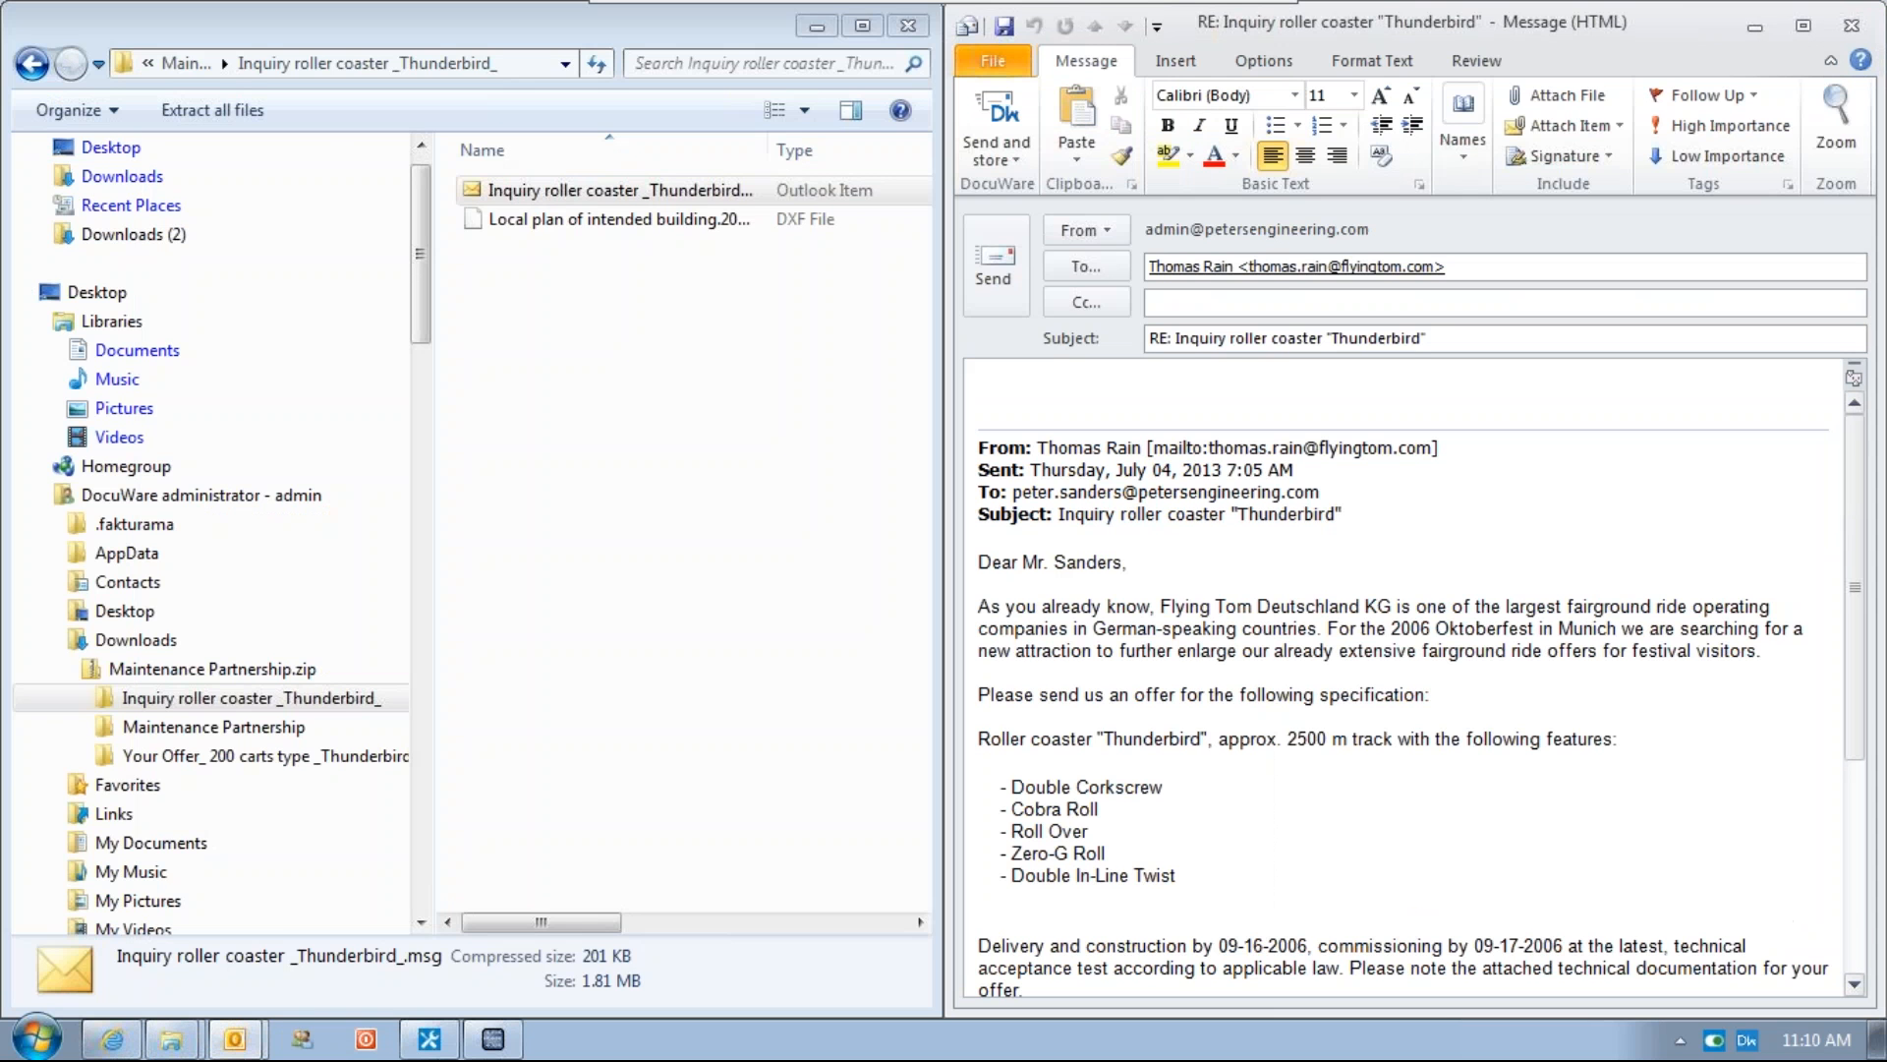
# Attach the three archived emails from the extracted zip's subfolders to the reply message
pyautogui.moveTo(463, 190); pyautogui.dragTo(1486, 395)
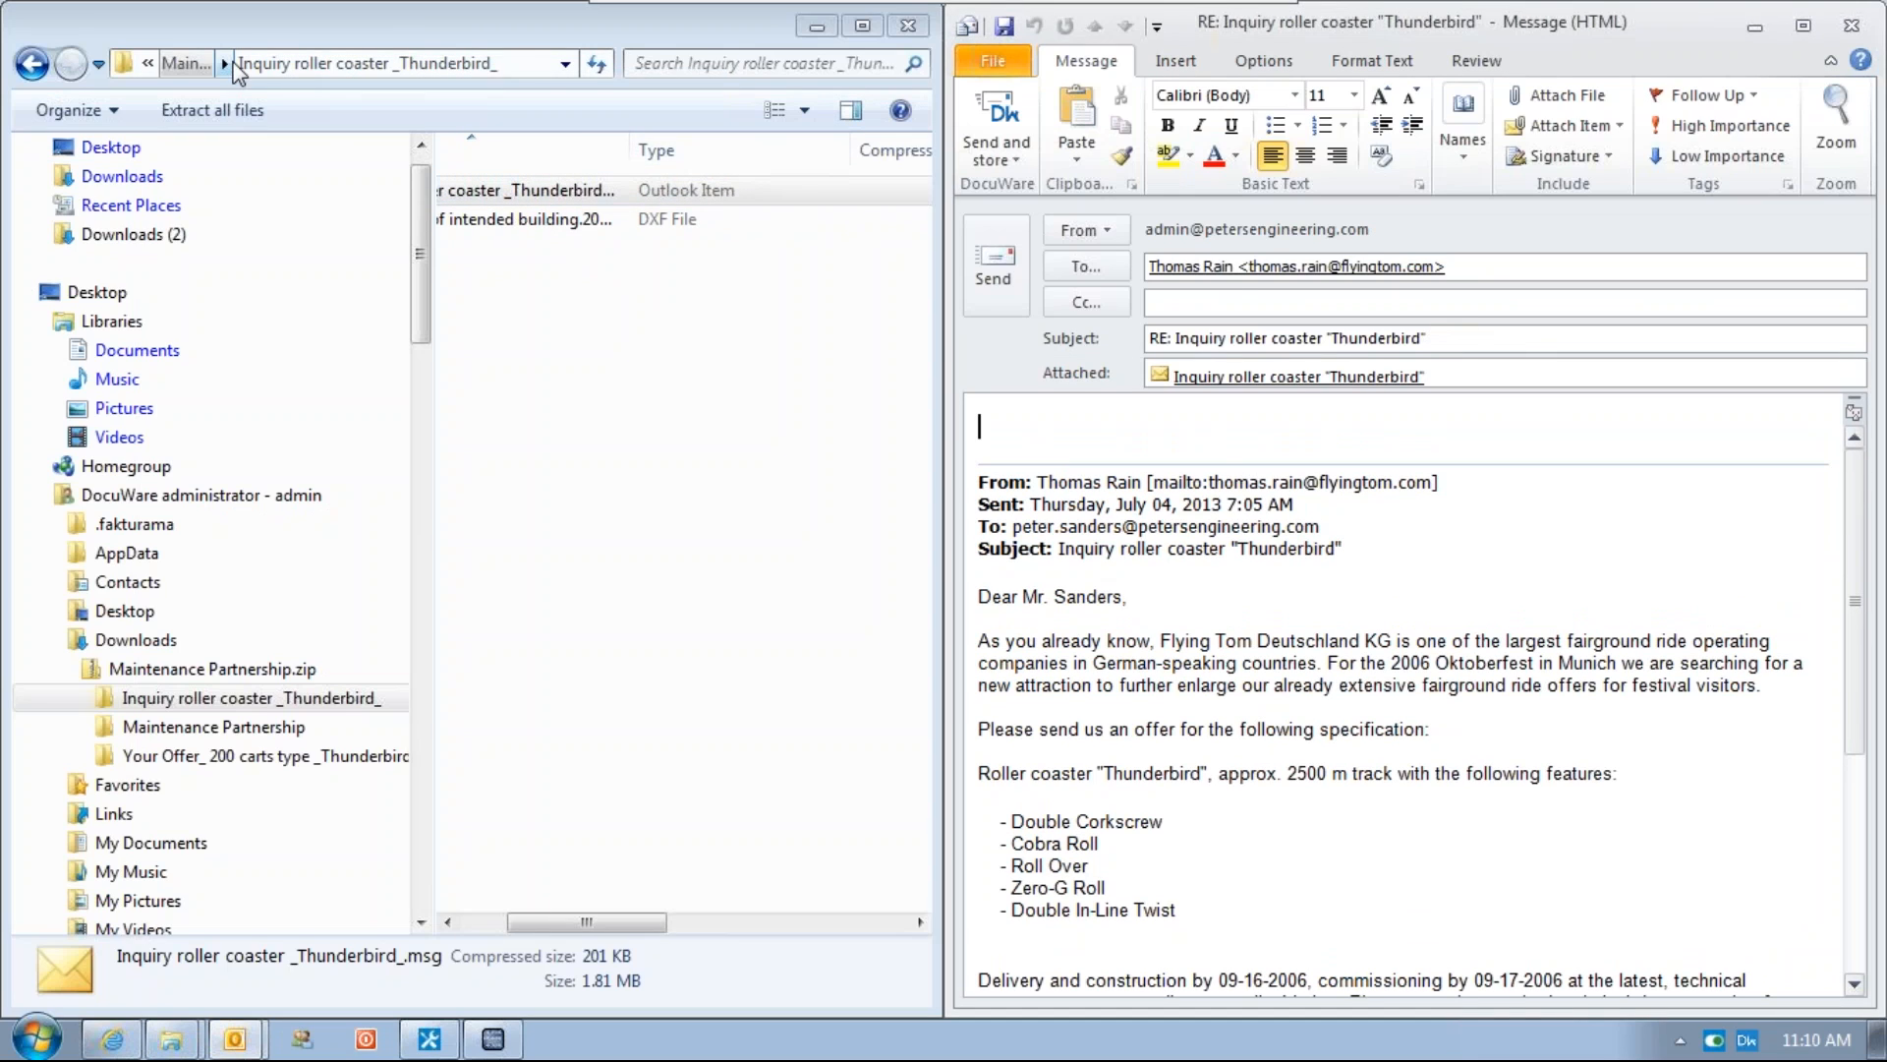
pyautogui.click(207, 65)
pyautogui.doubleClick(517, 216)
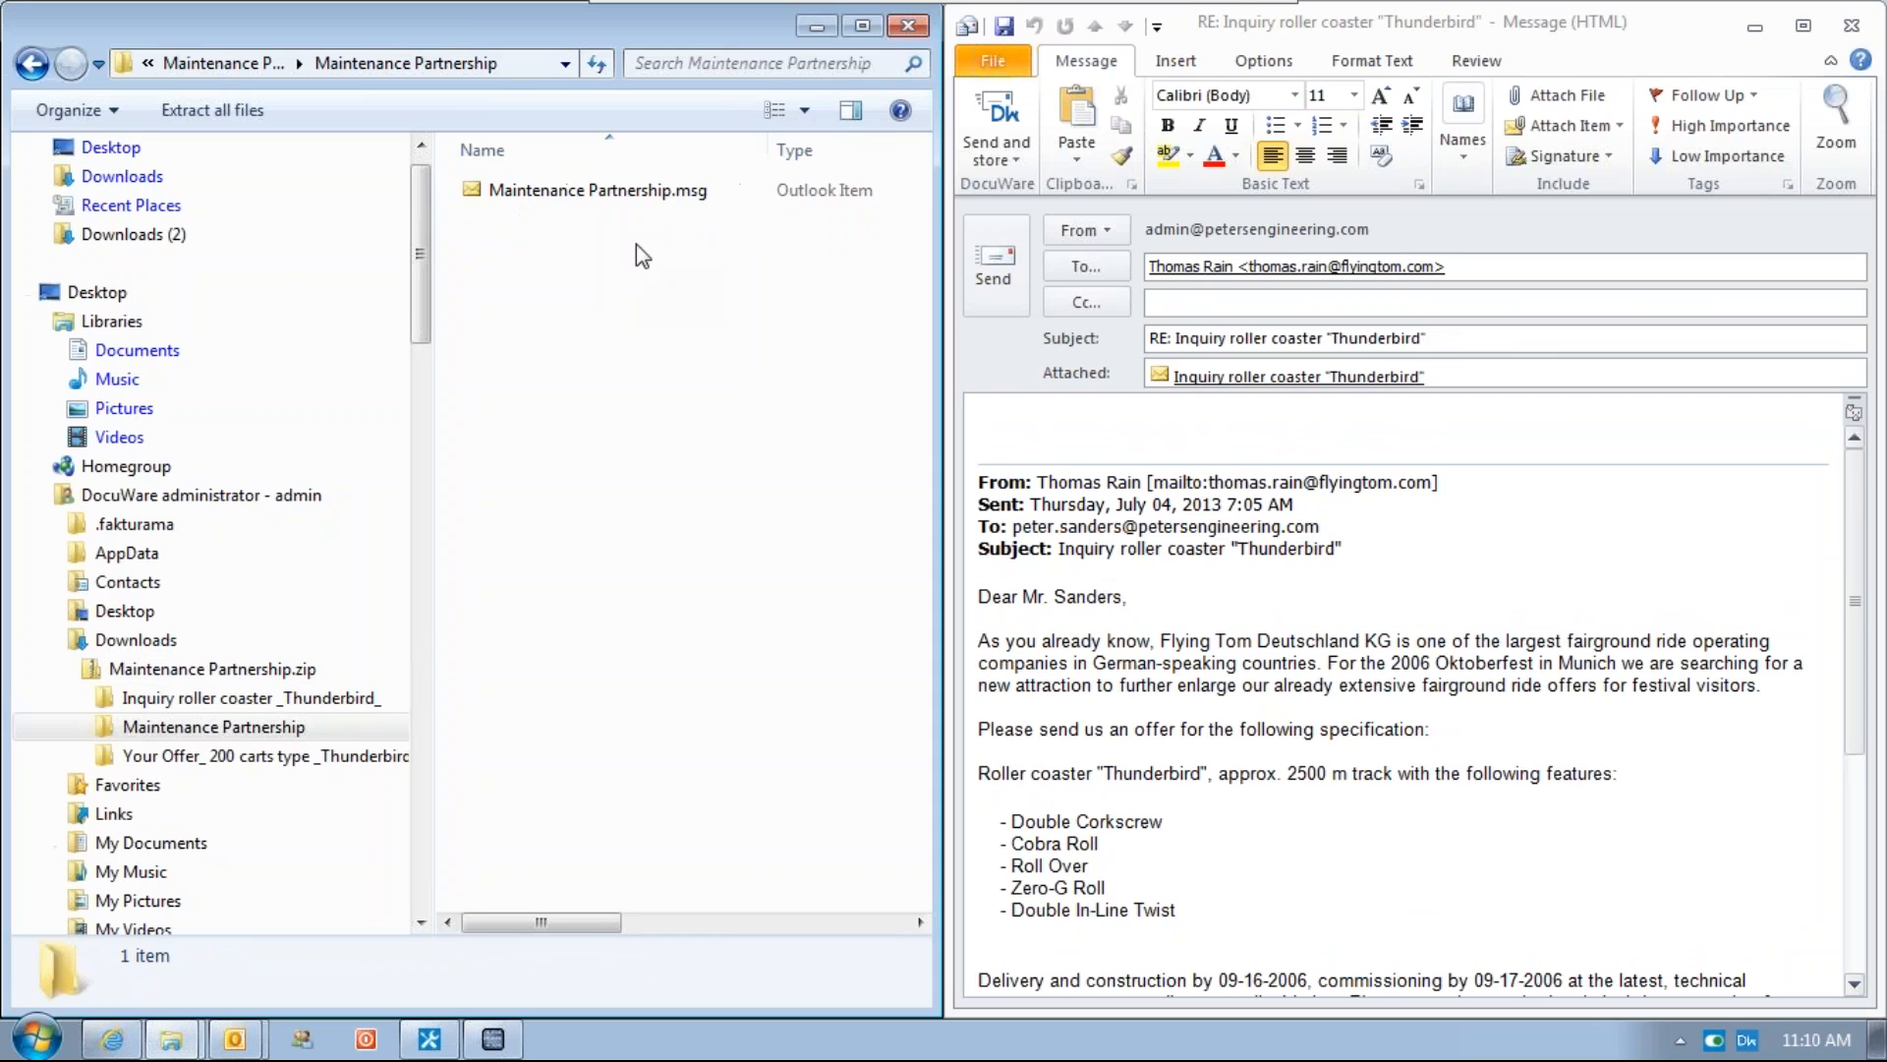
pyautogui.moveTo(575, 196); pyautogui.dragTo(1487, 394)
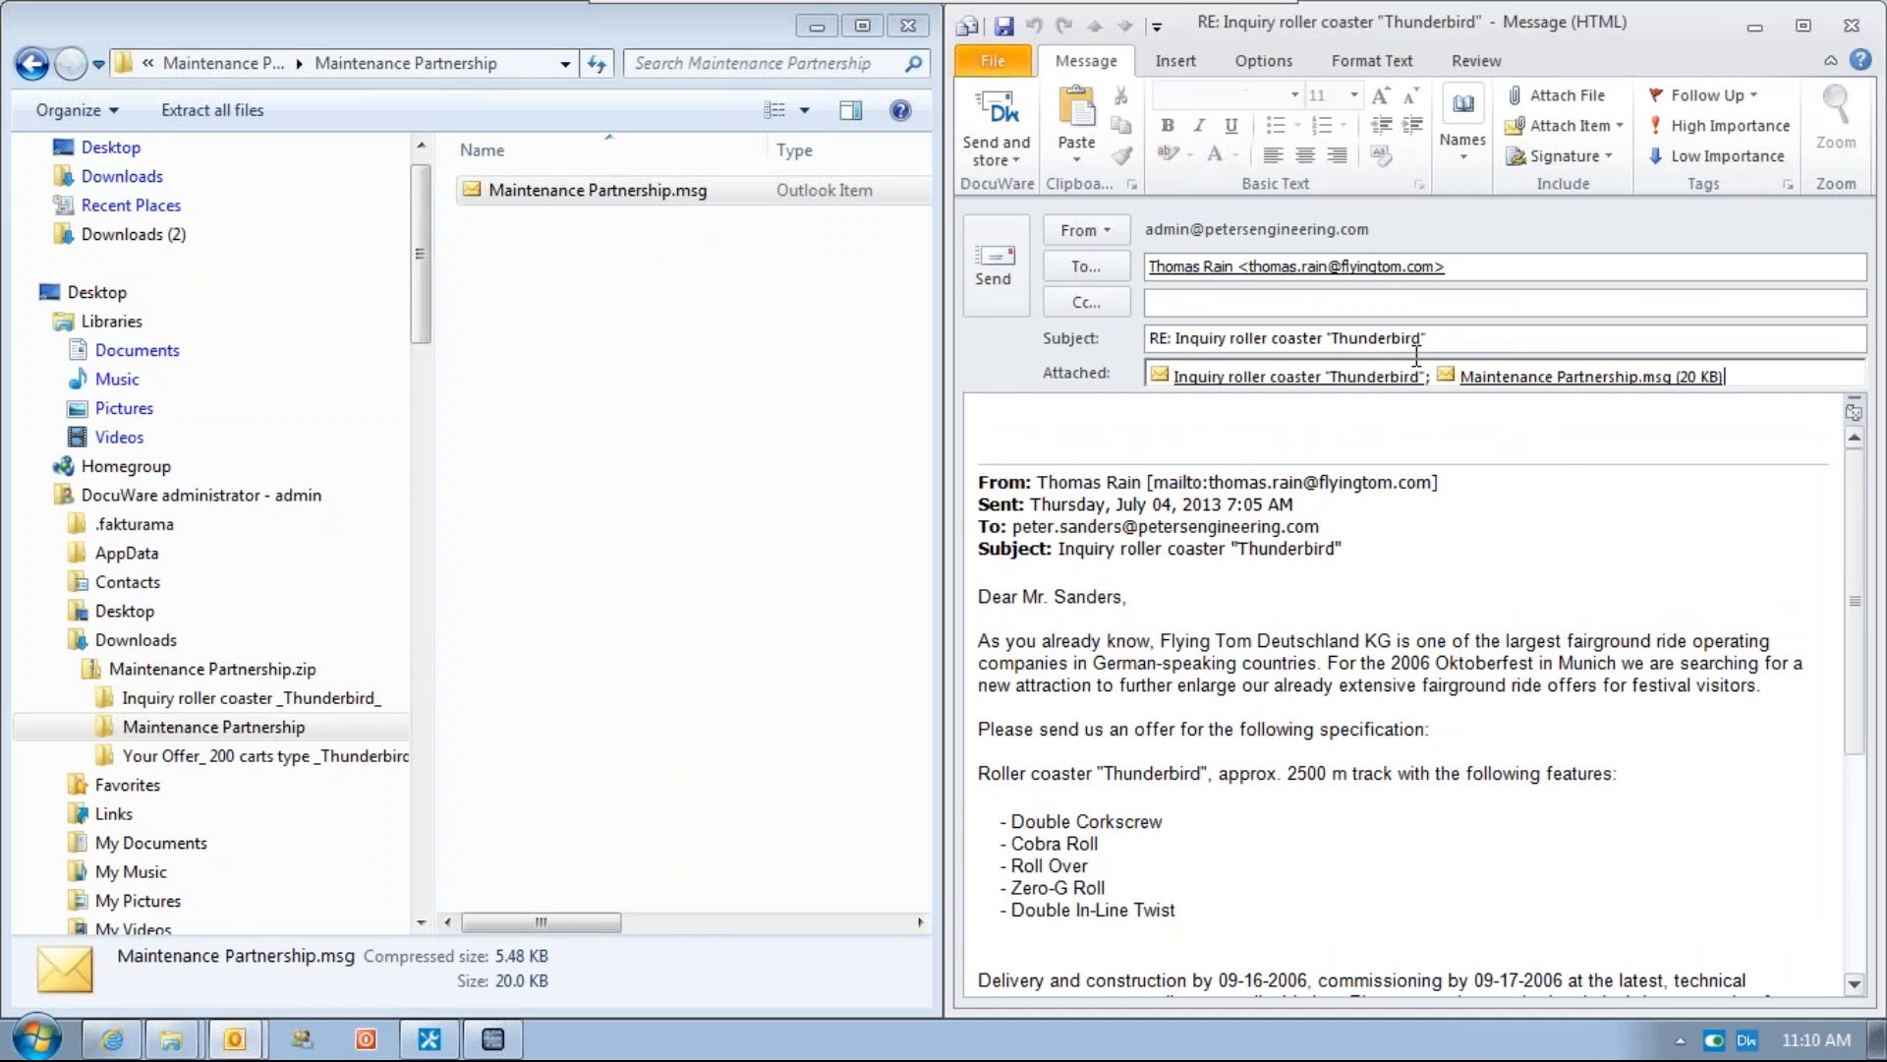
pyautogui.click(210, 67)
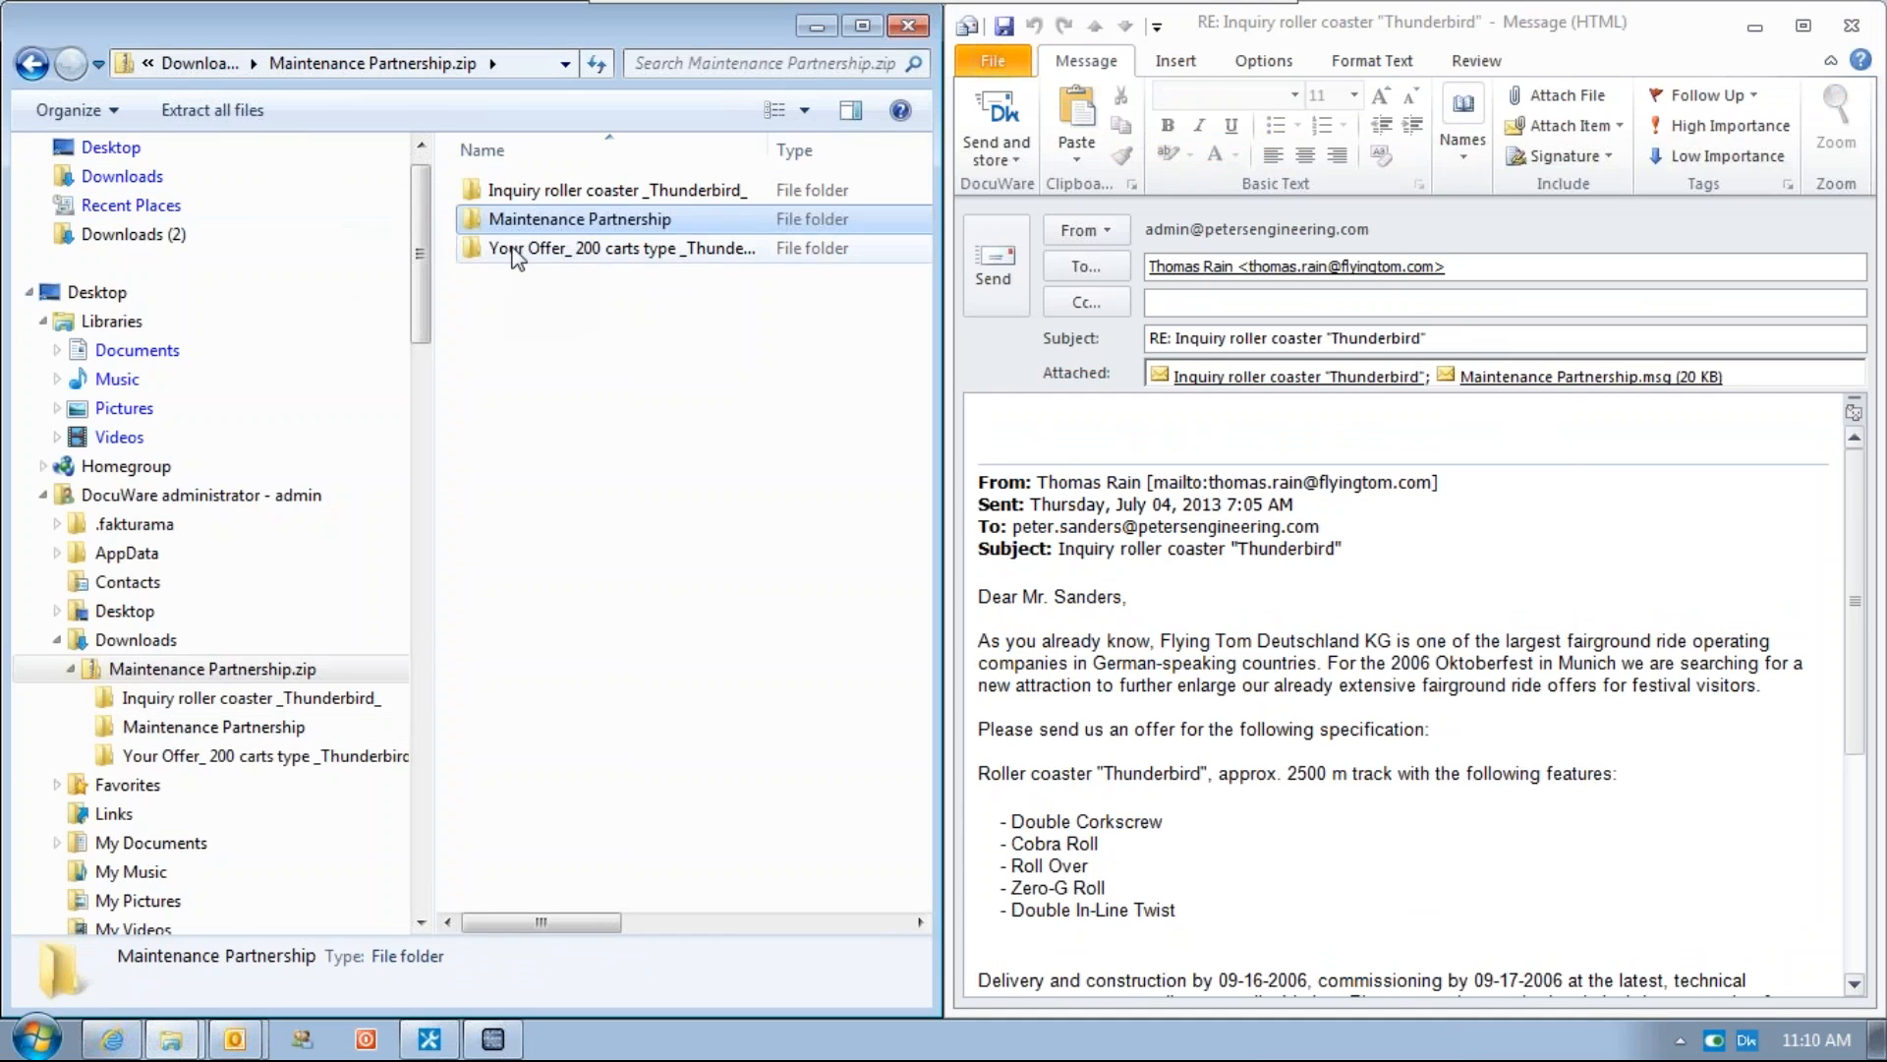
pyautogui.click(512, 247)
pyautogui.doubleClick(511, 250)
pyautogui.moveTo(514, 218); pyautogui.dragTo(1754, 396)
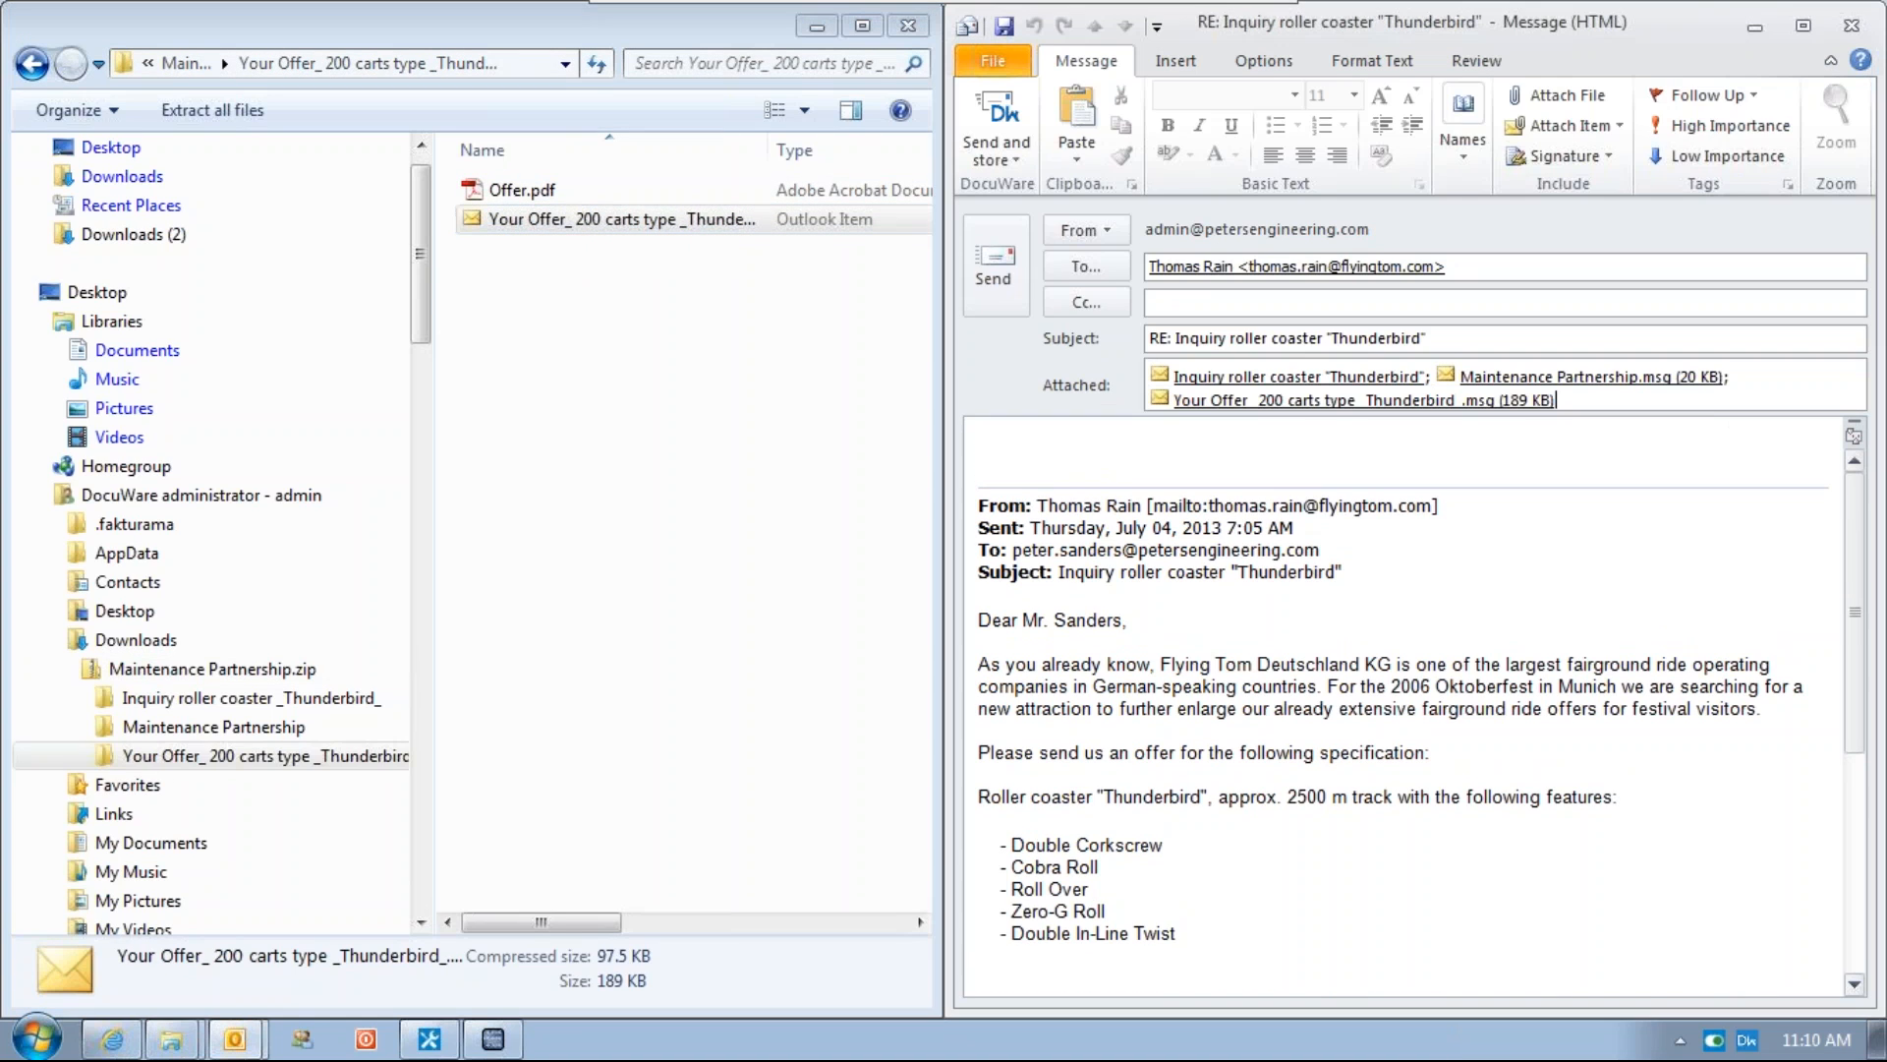
# Open the attached Your Offer: 200 carts type "Thunderbird" email to view it, then close it
pyautogui.doubleClick(1415, 398)
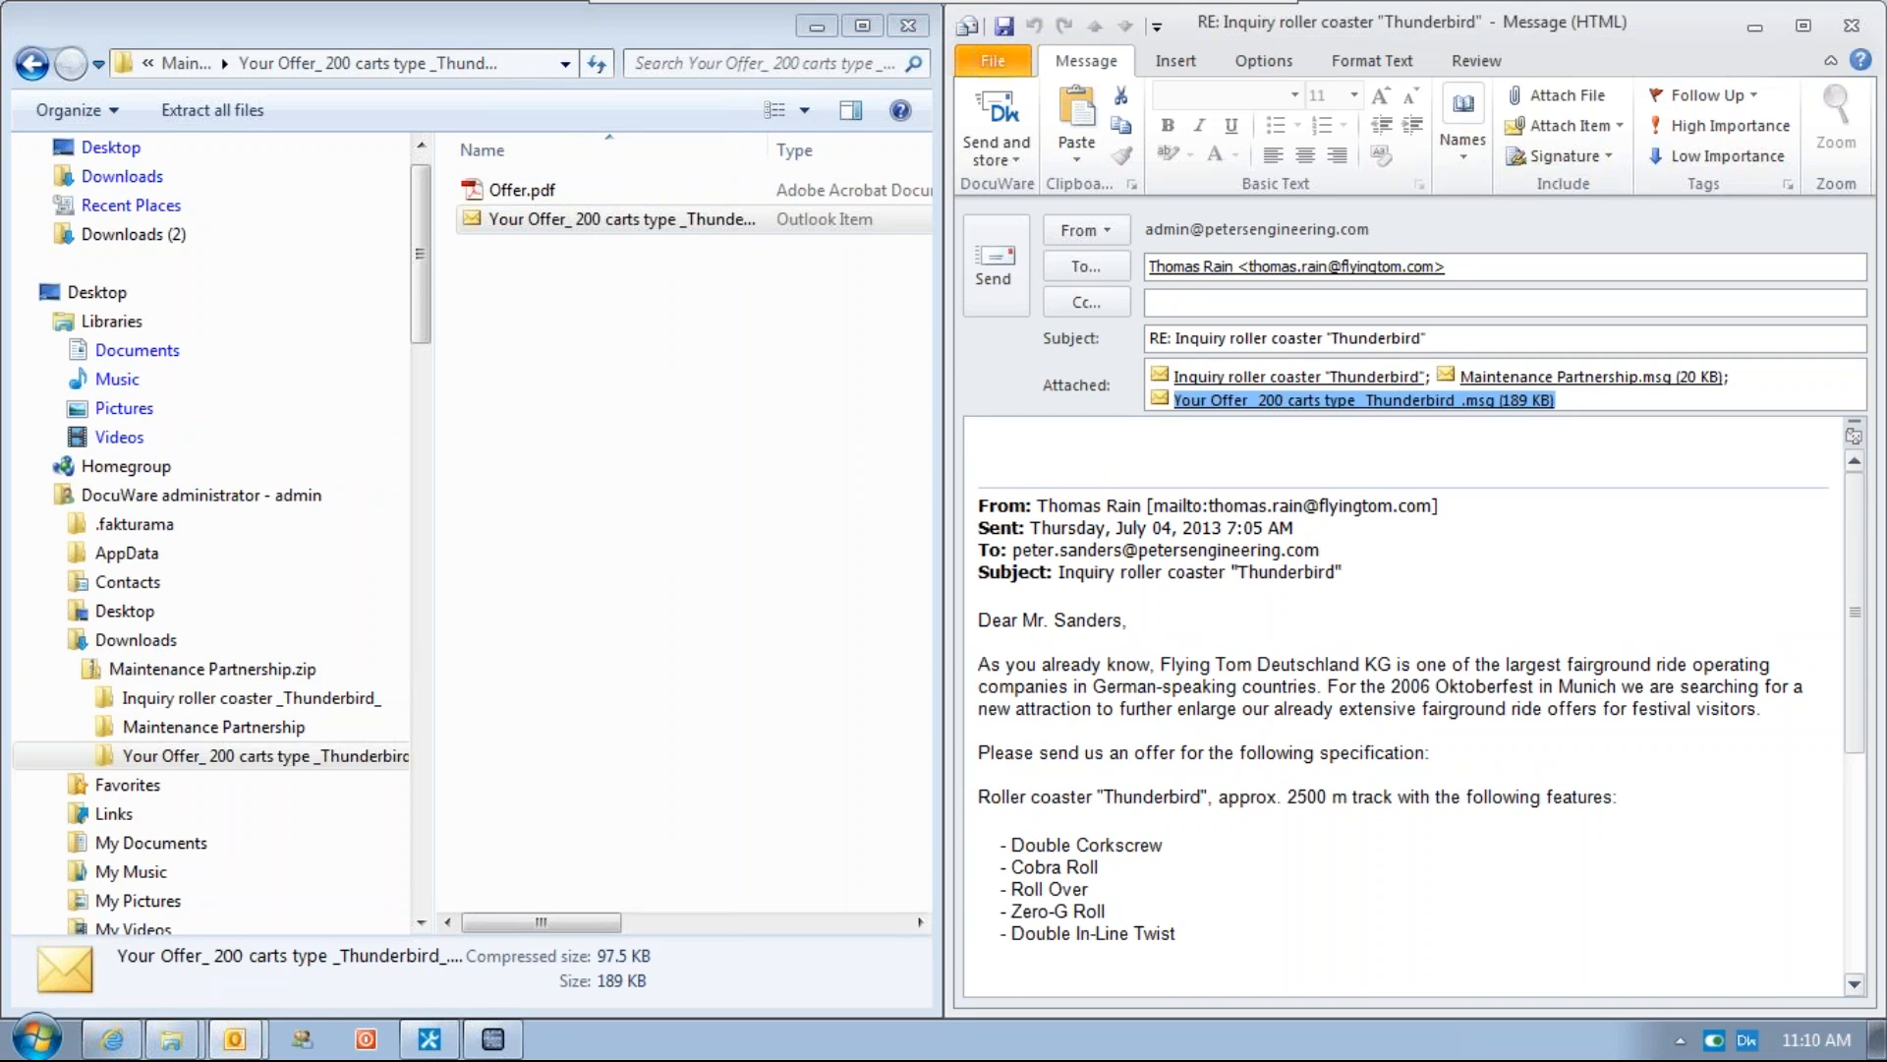
pyautogui.click(1285, 593)
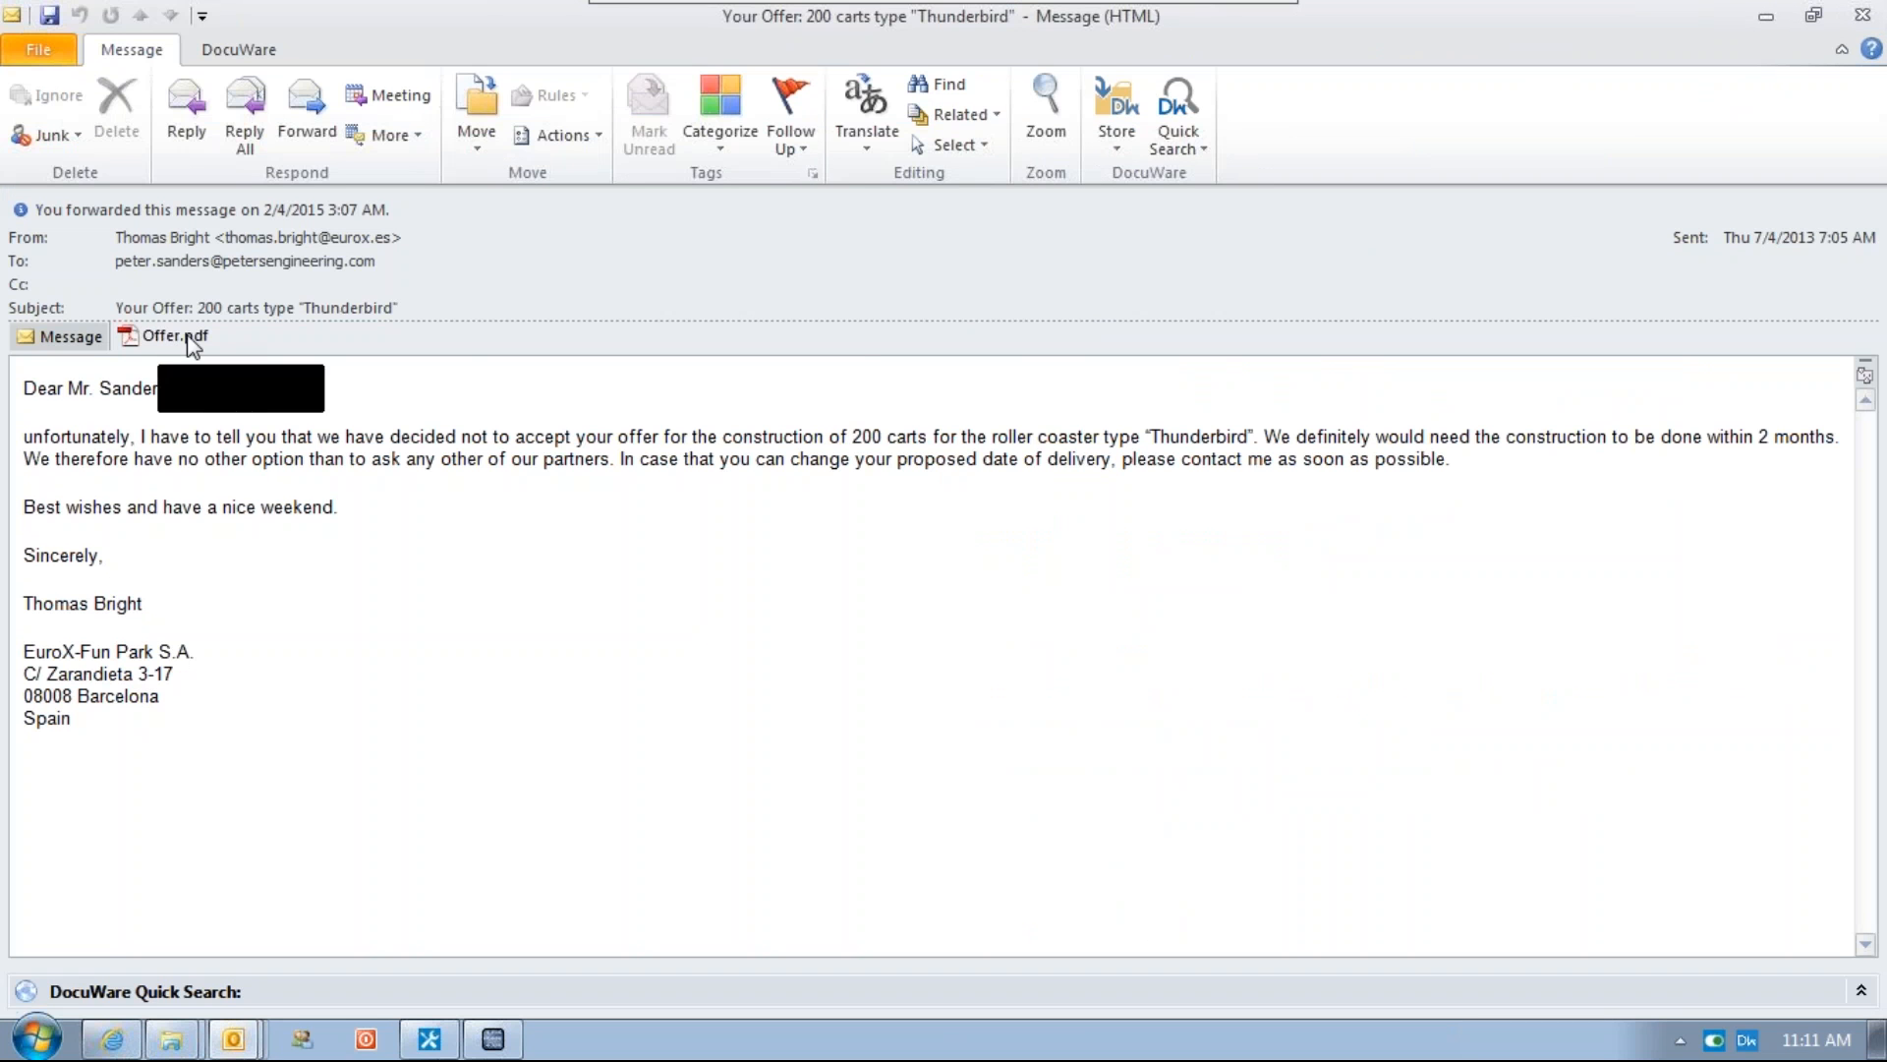
pyautogui.click(1847, 24)
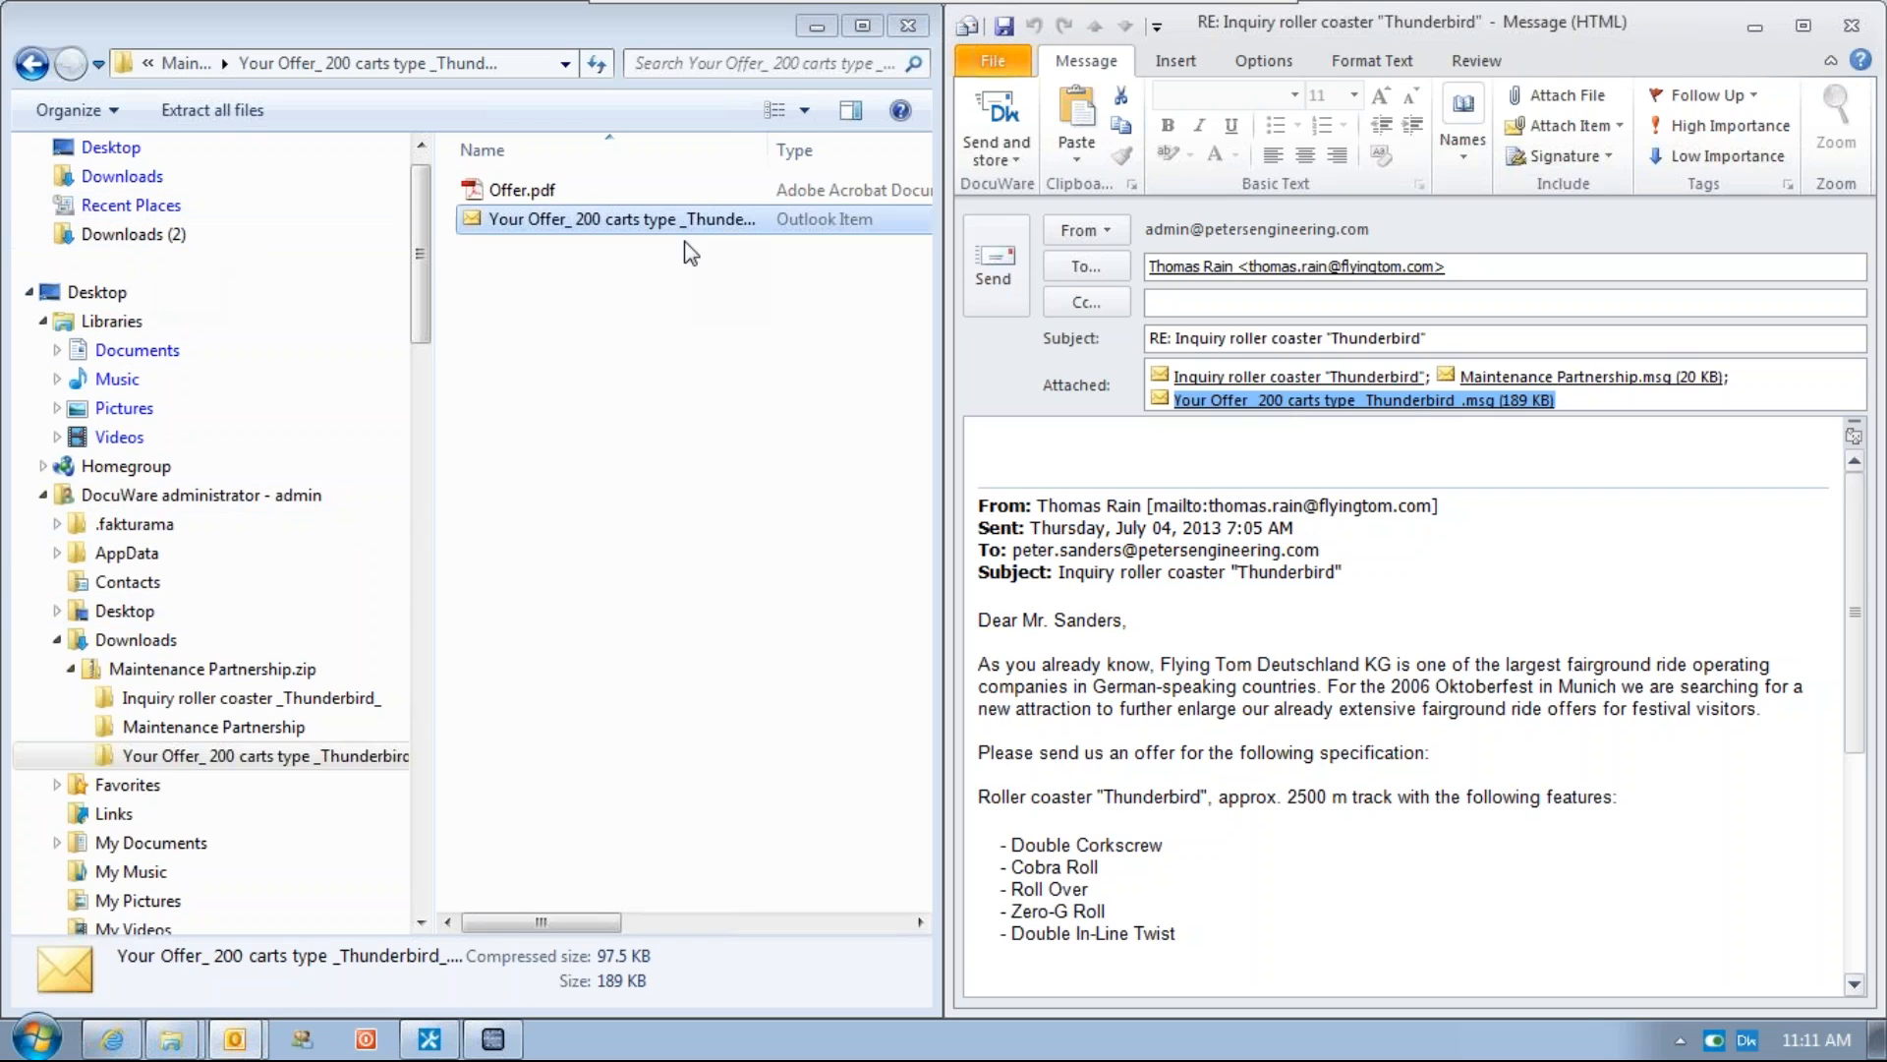
# Close the reply message without saving and close the Explorer window
pyautogui.click(1081, 450)
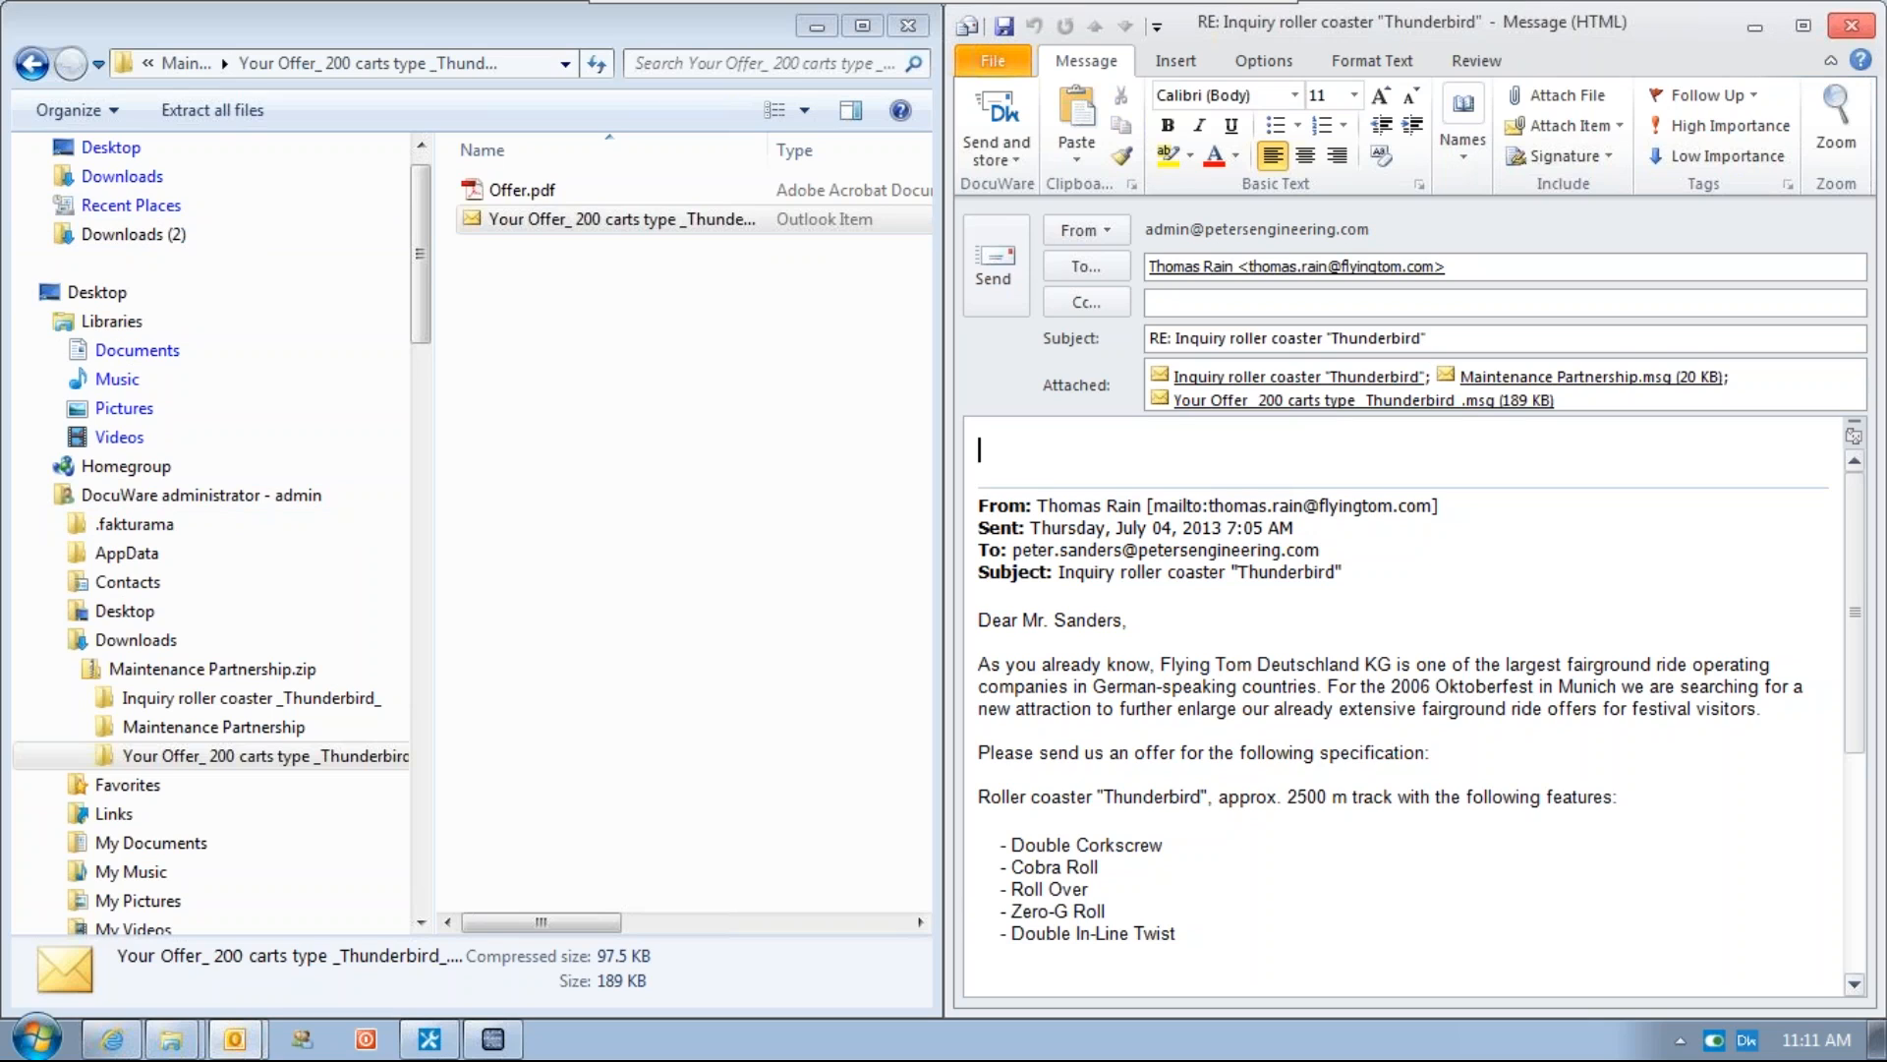
pyautogui.click(1851, 24)
pyautogui.click(932, 590)
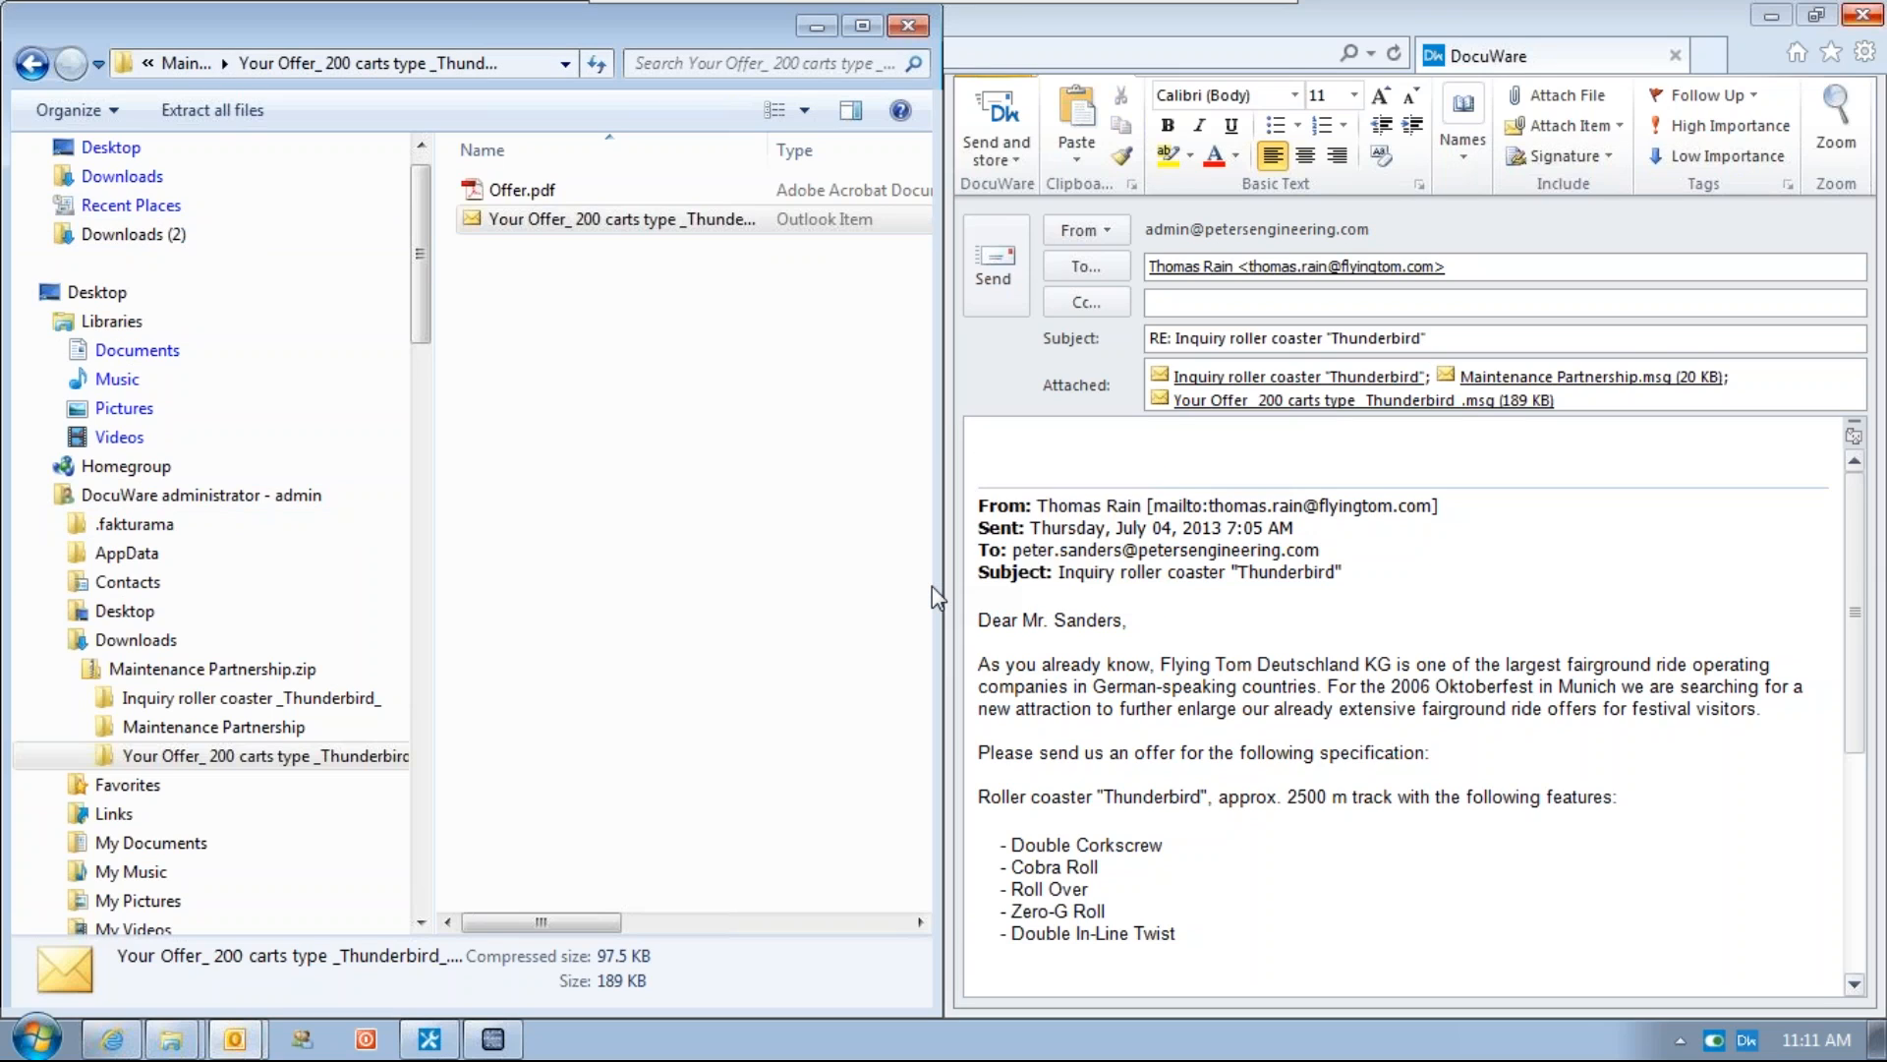
pyautogui.click(906, 27)
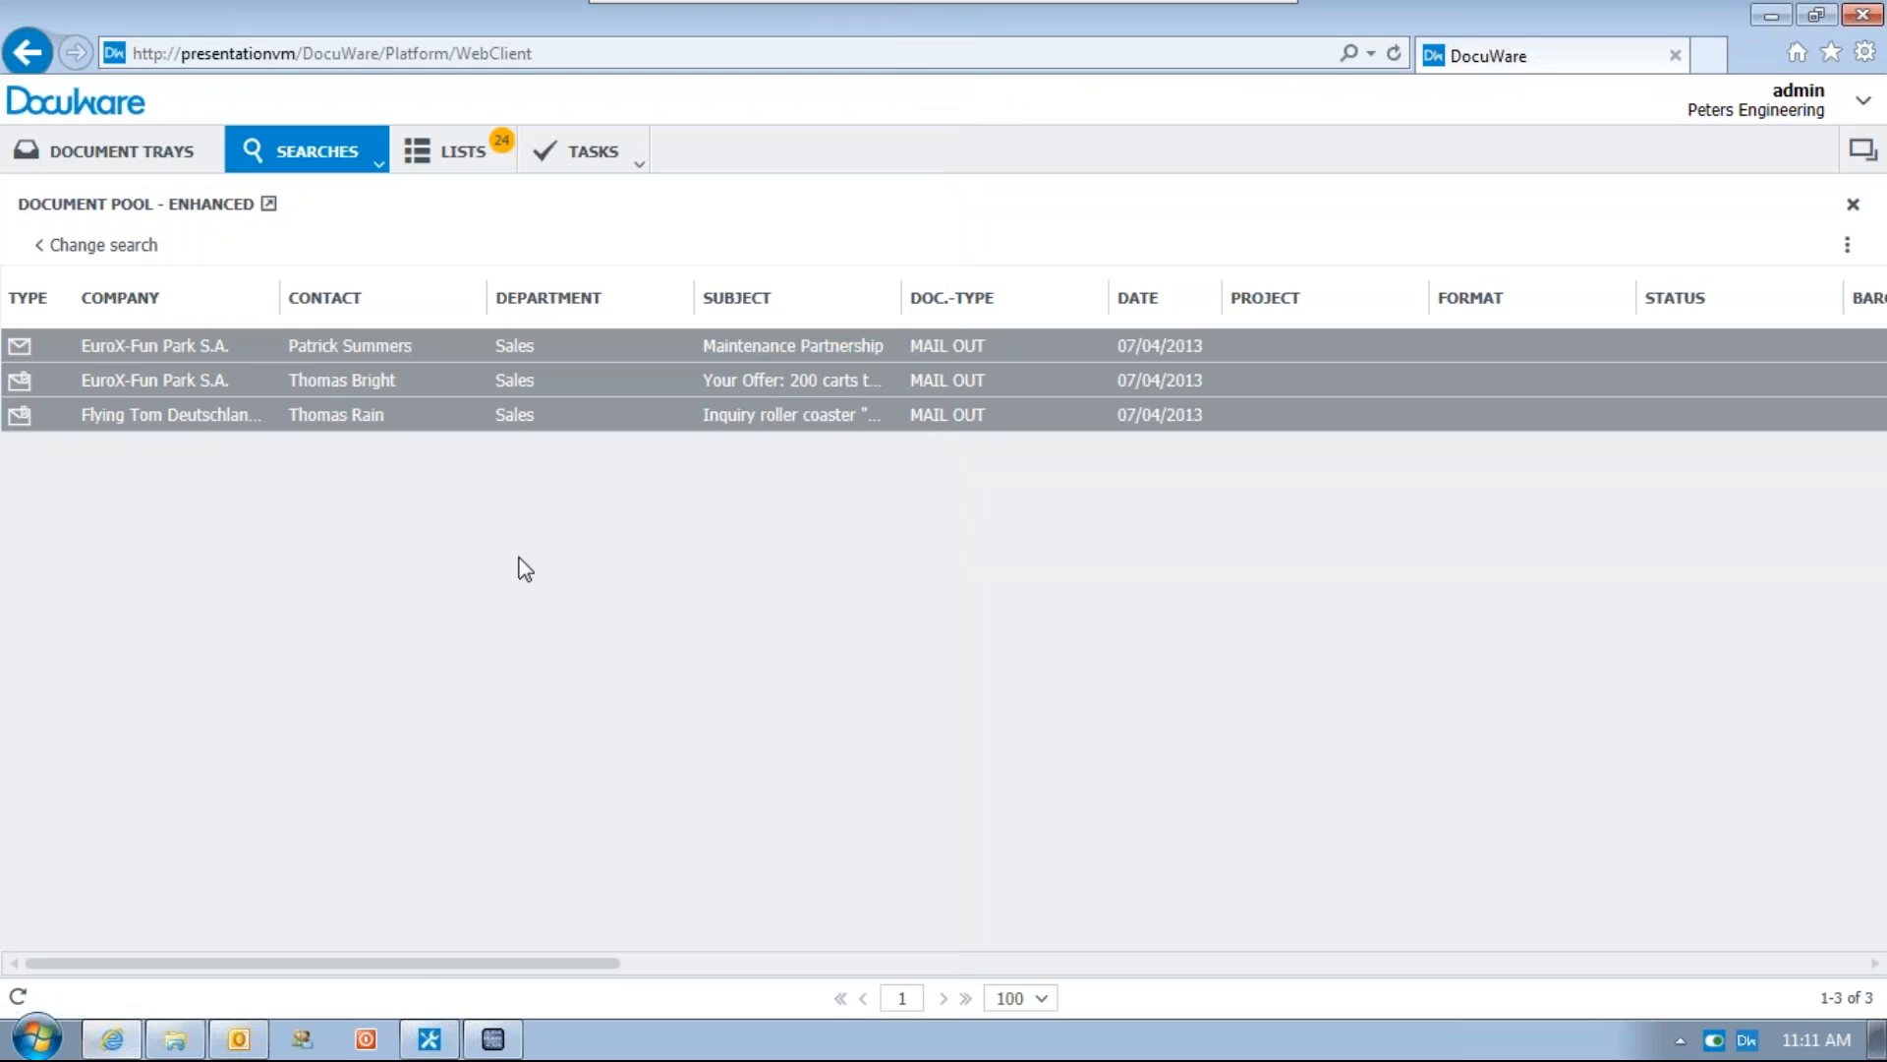
# Print purchase order PO000001 from Fakturama to the DocuWare Printer
pyautogui.click(506, 1044)
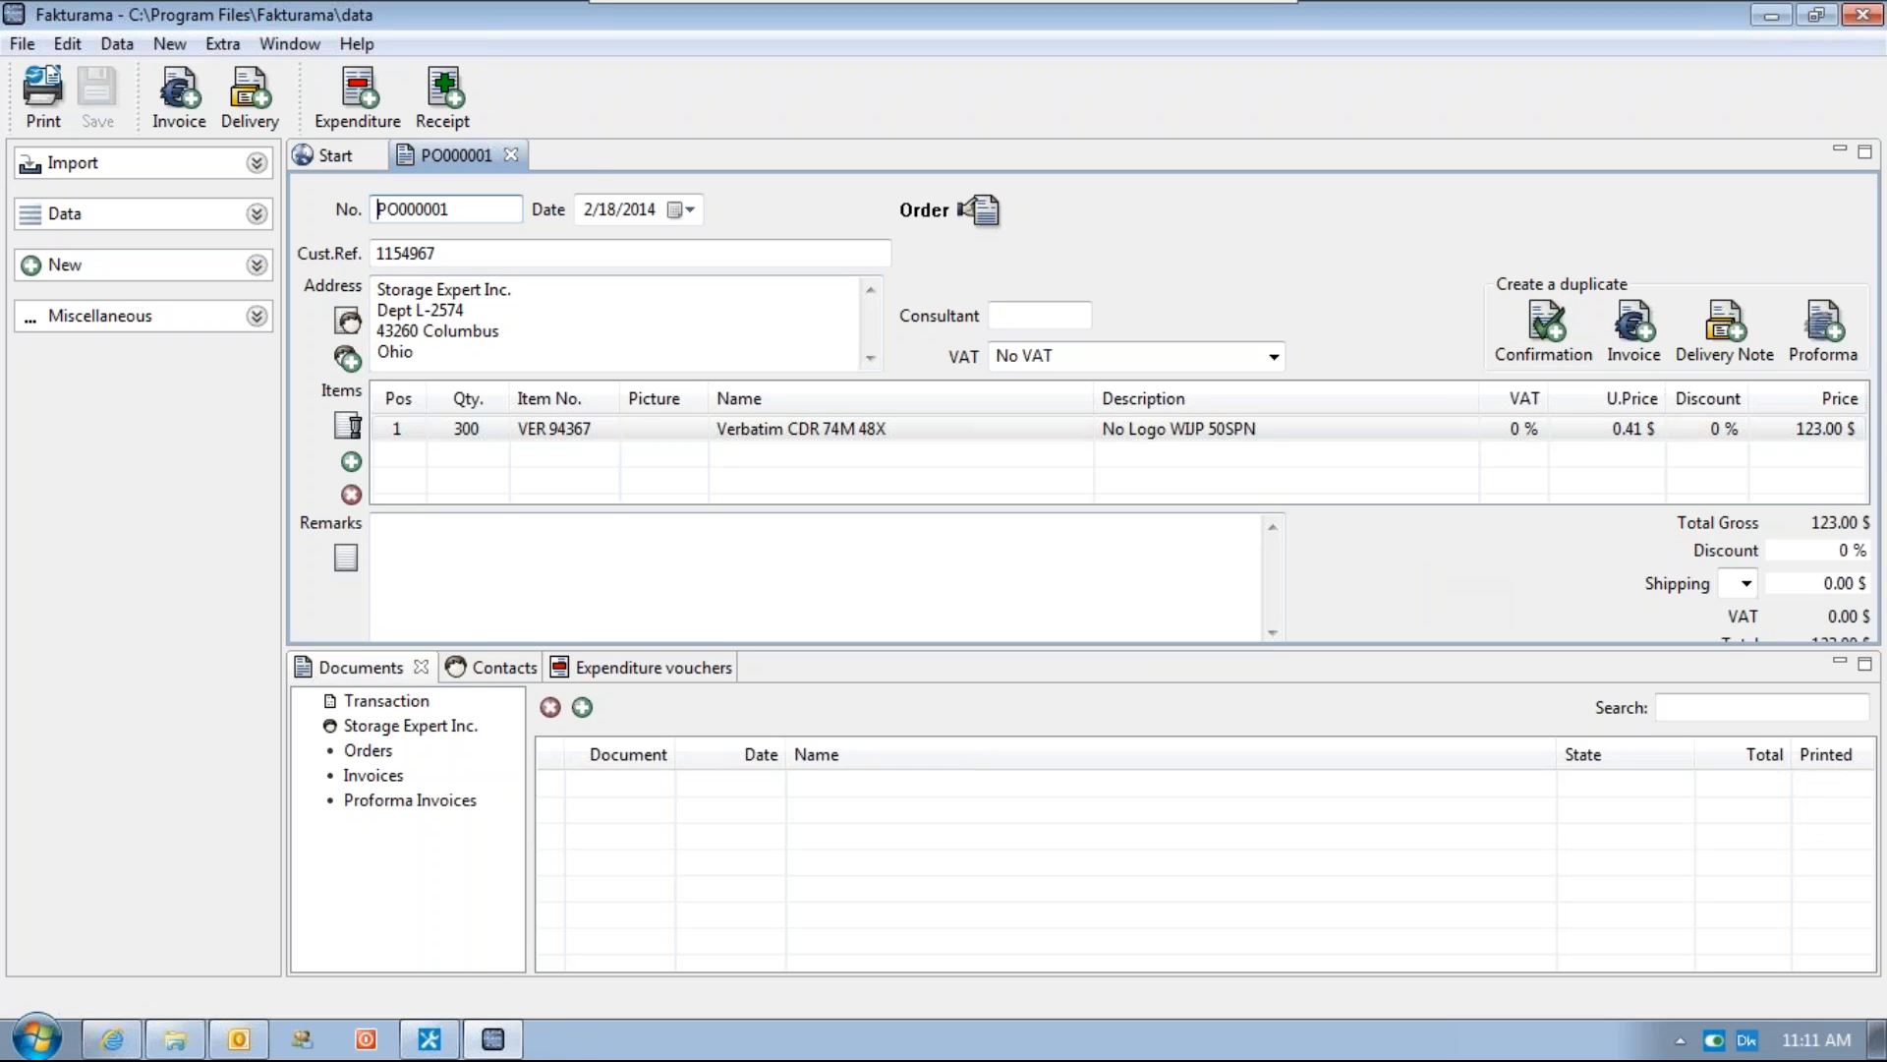
pyautogui.click(37, 125)
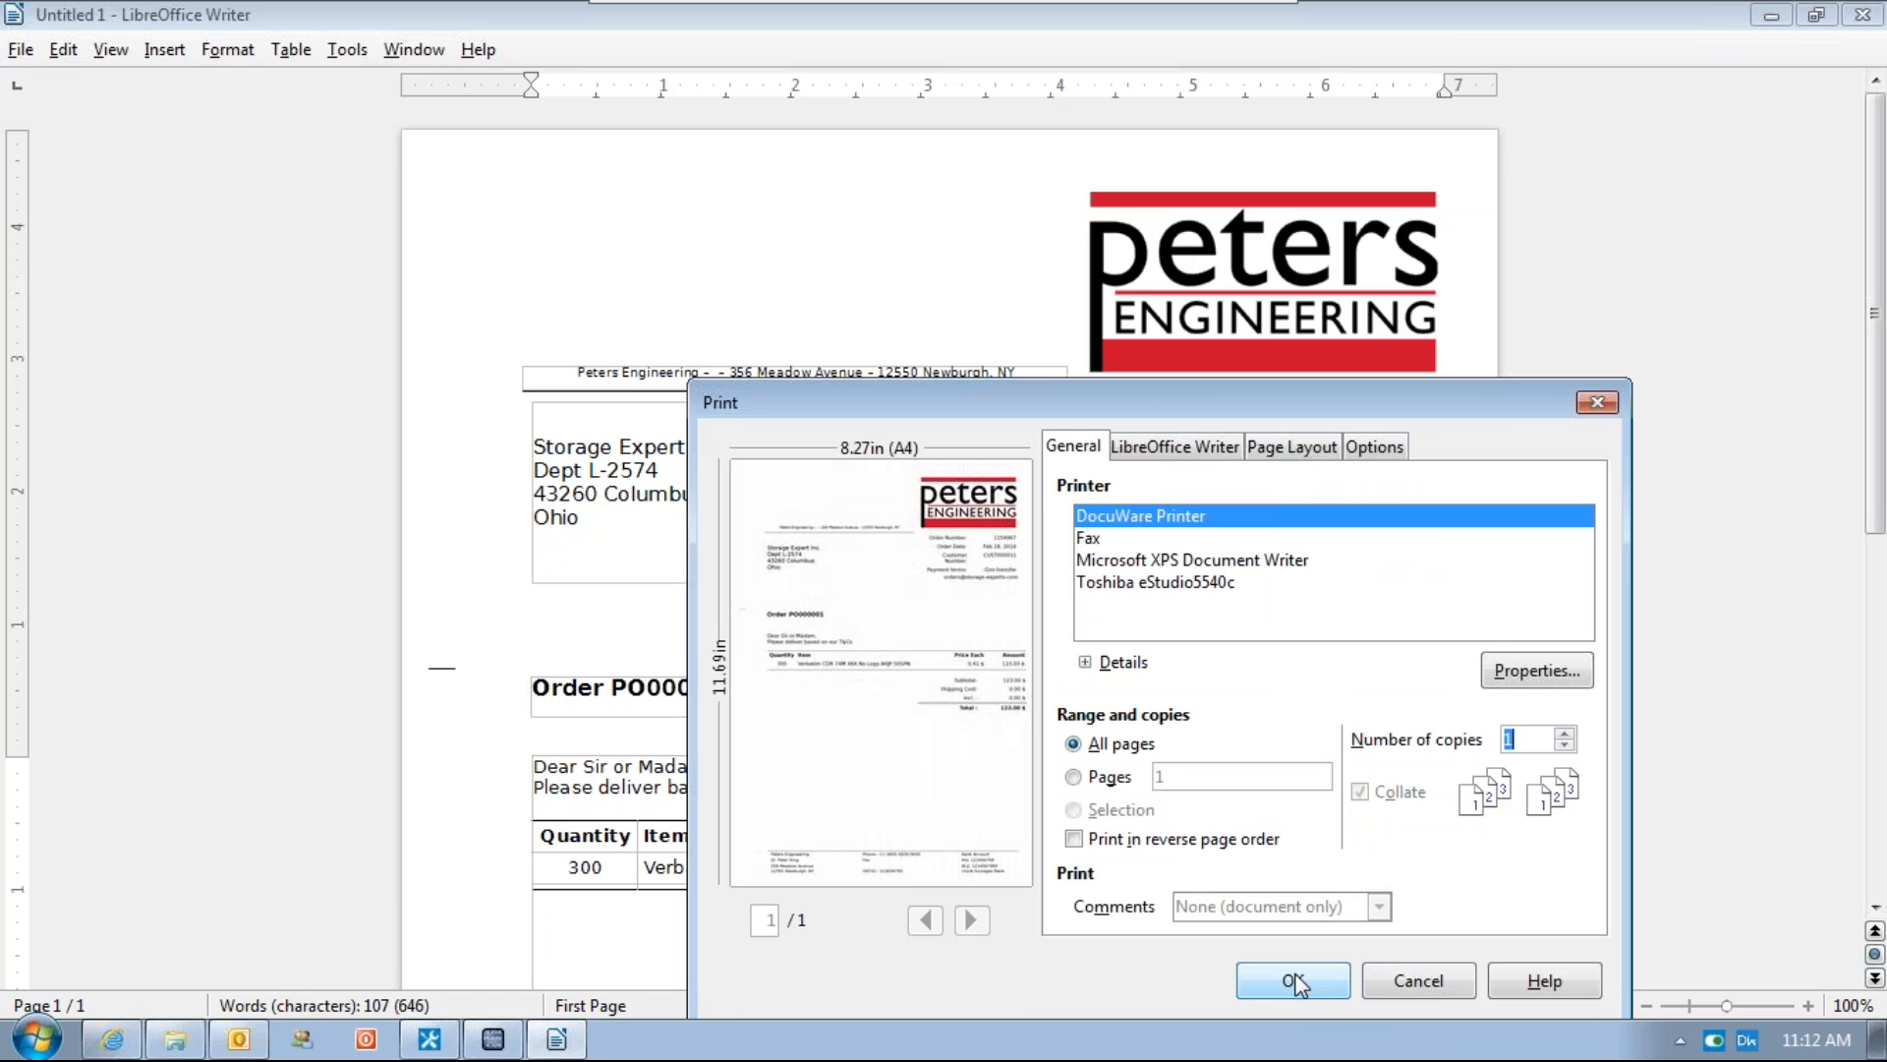
pyautogui.click(1293, 981)
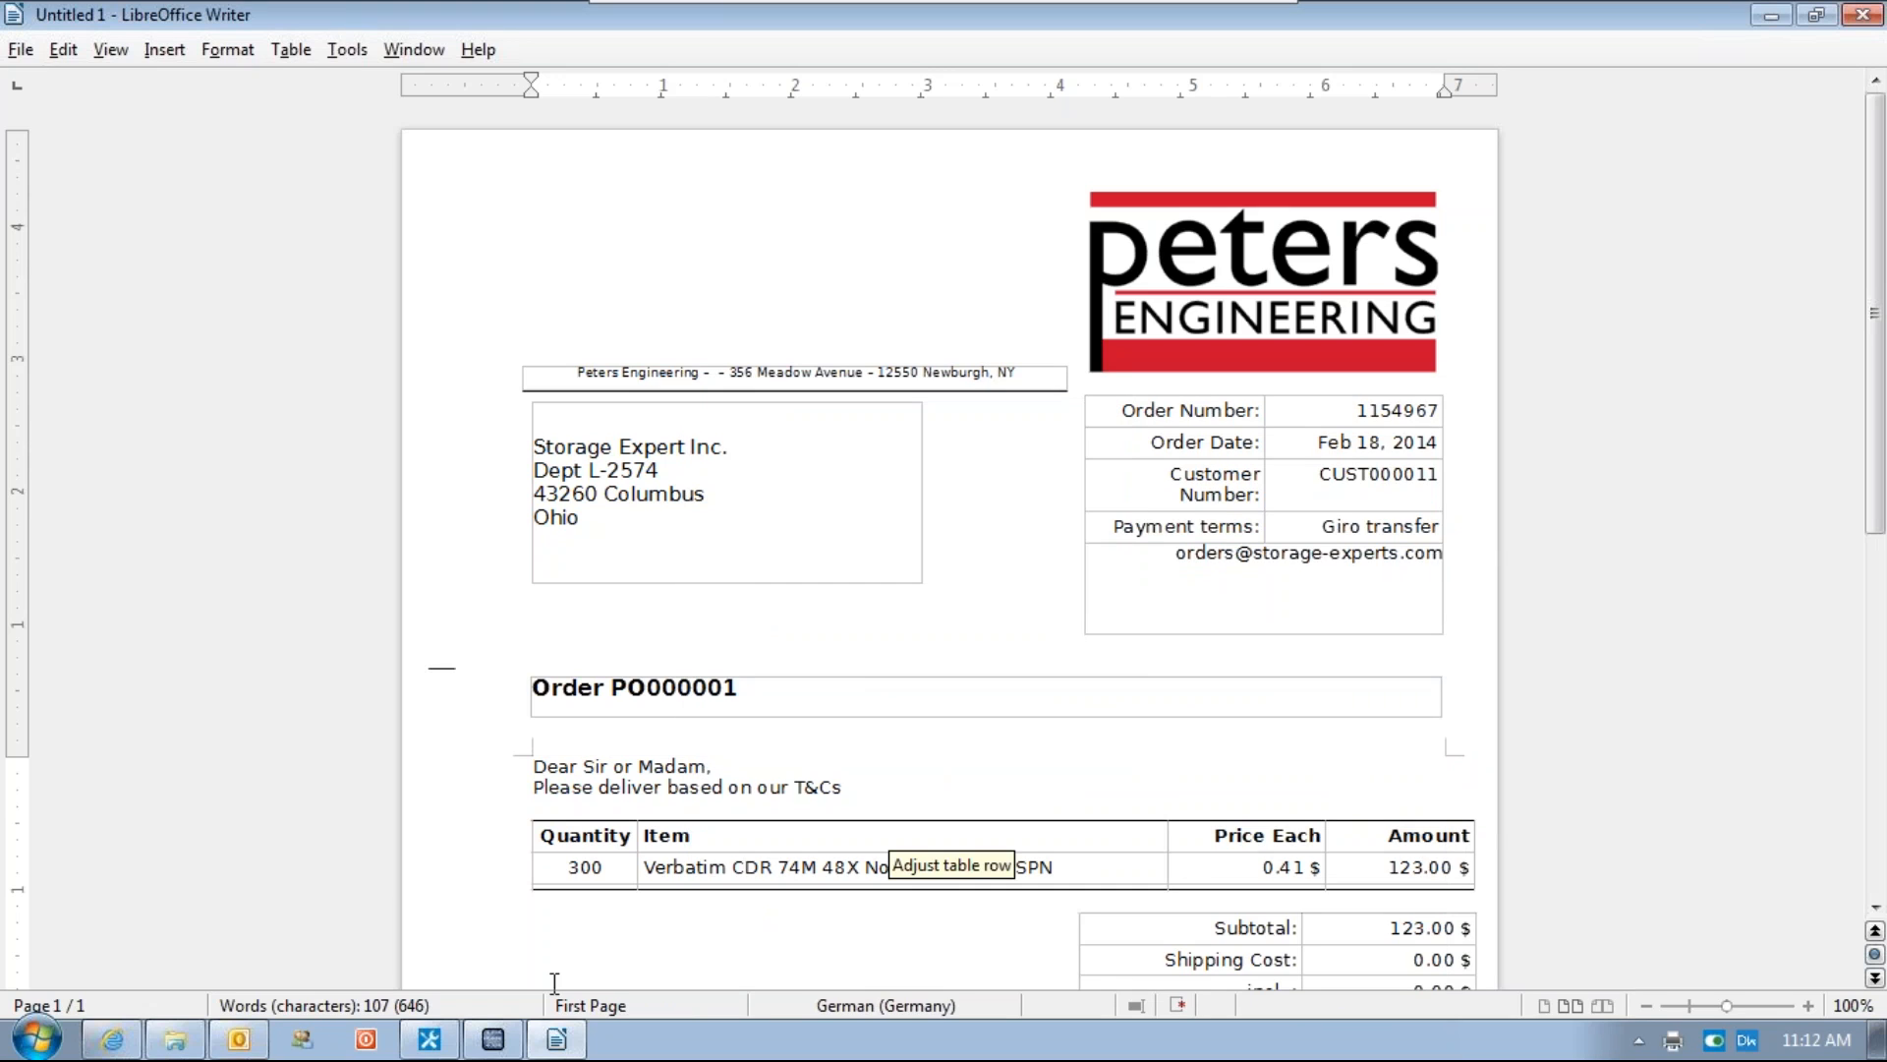
# Switch to the generated Purchase Order PO000001 email and highlight the order number in its subject and body
pyautogui.click(241, 1041)
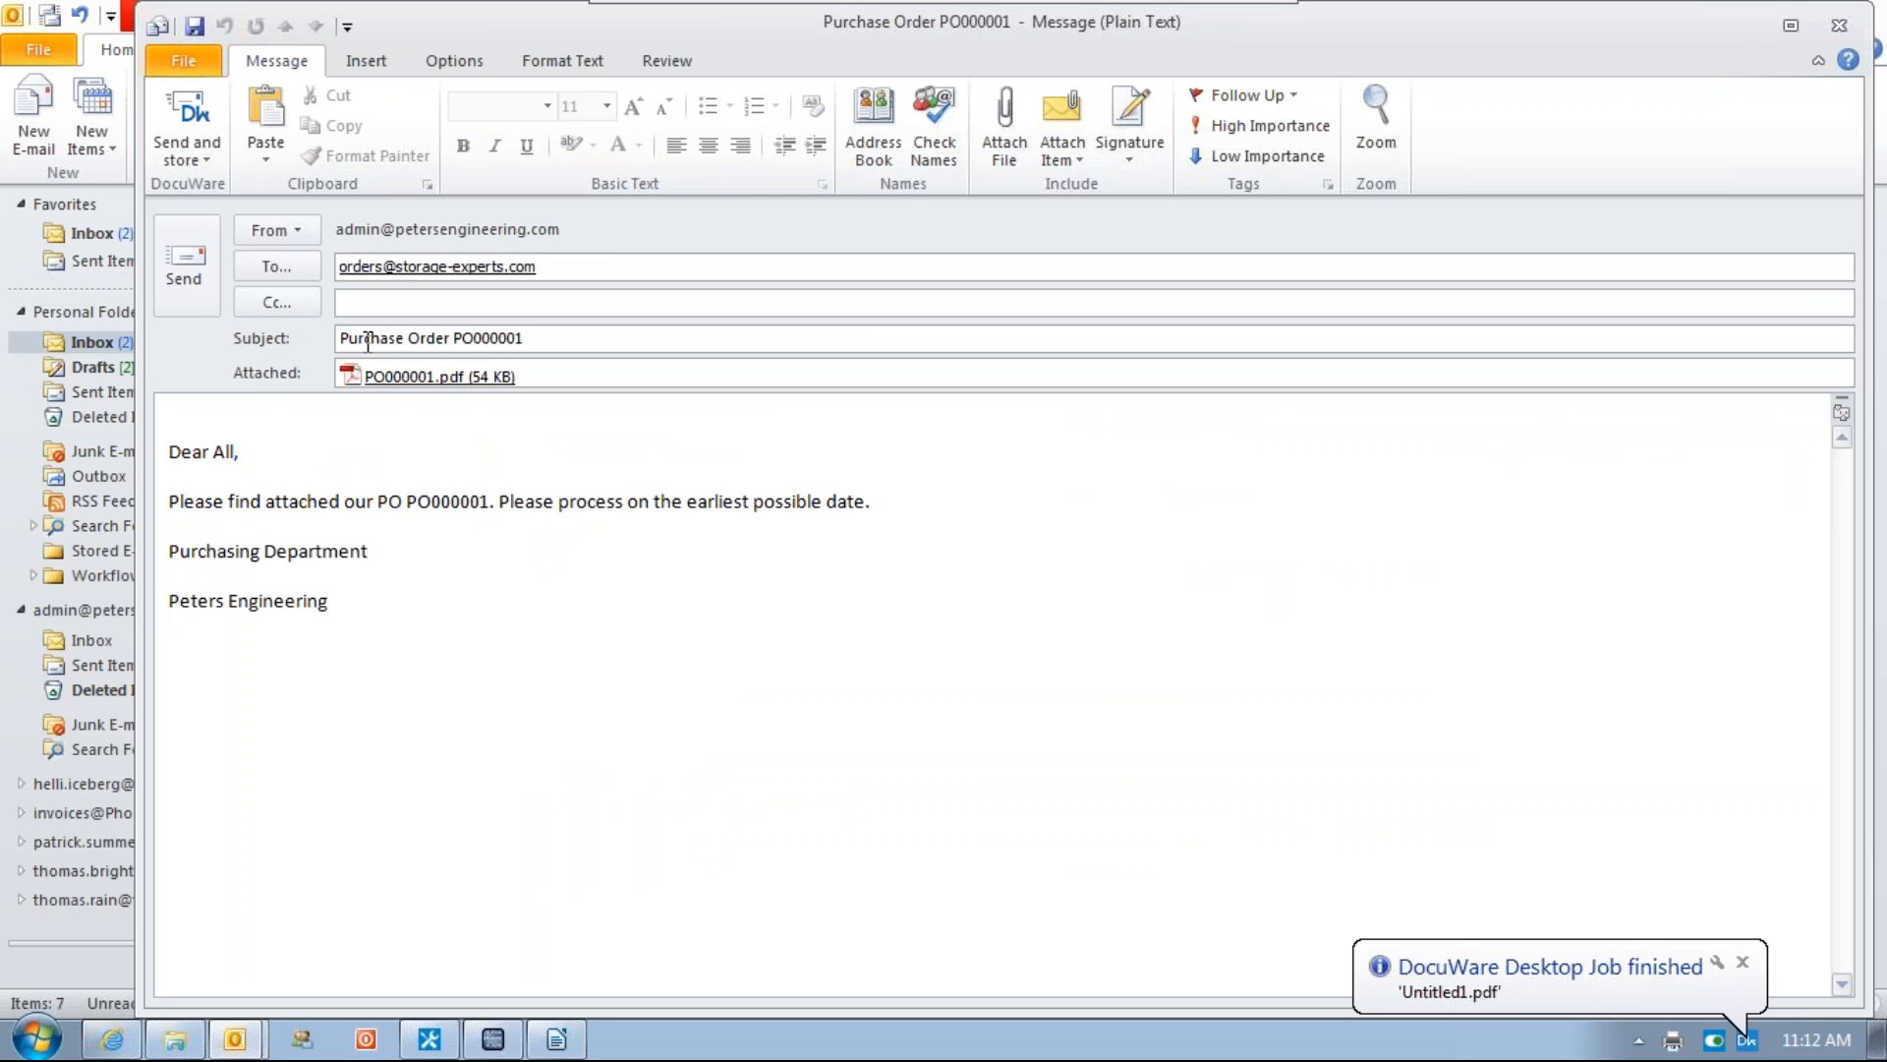
pyautogui.moveTo(458, 338); pyautogui.dragTo(540, 337)
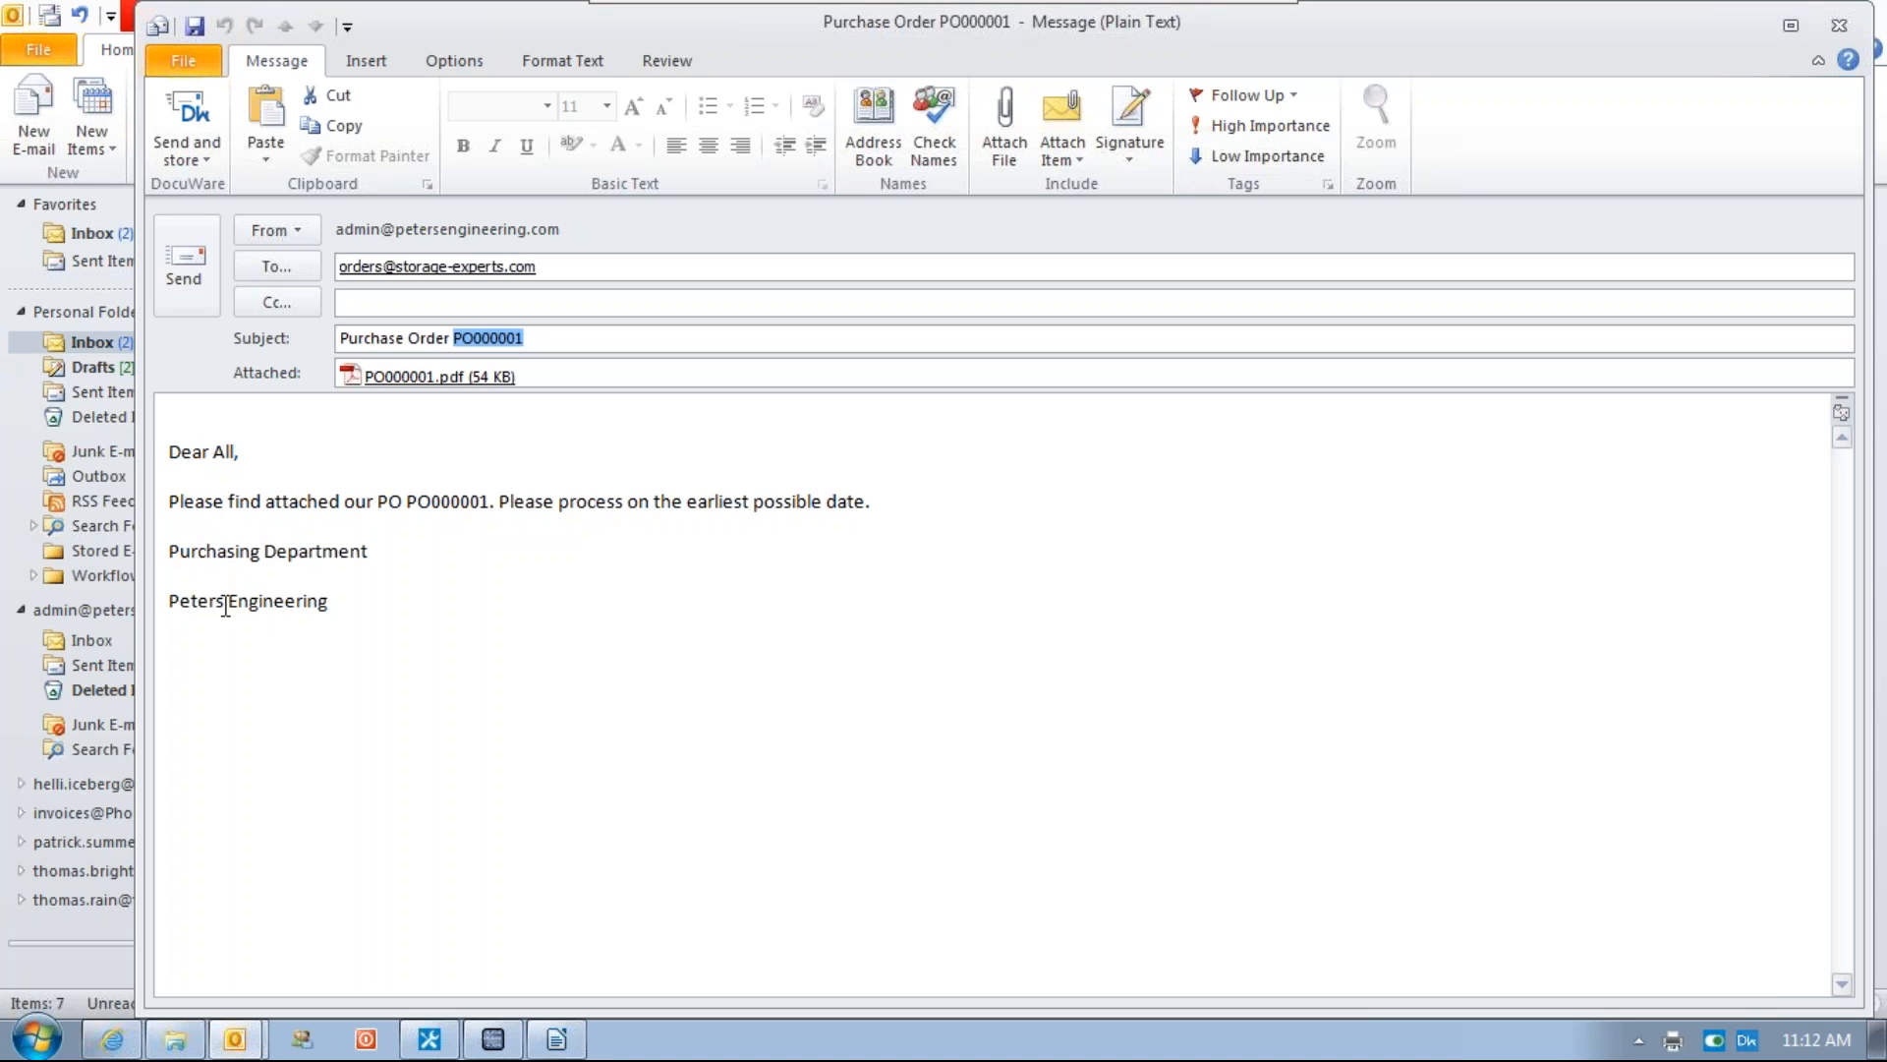
pyautogui.click(170, 426)
pyautogui.moveTo(406, 502); pyautogui.dragTo(493, 503)
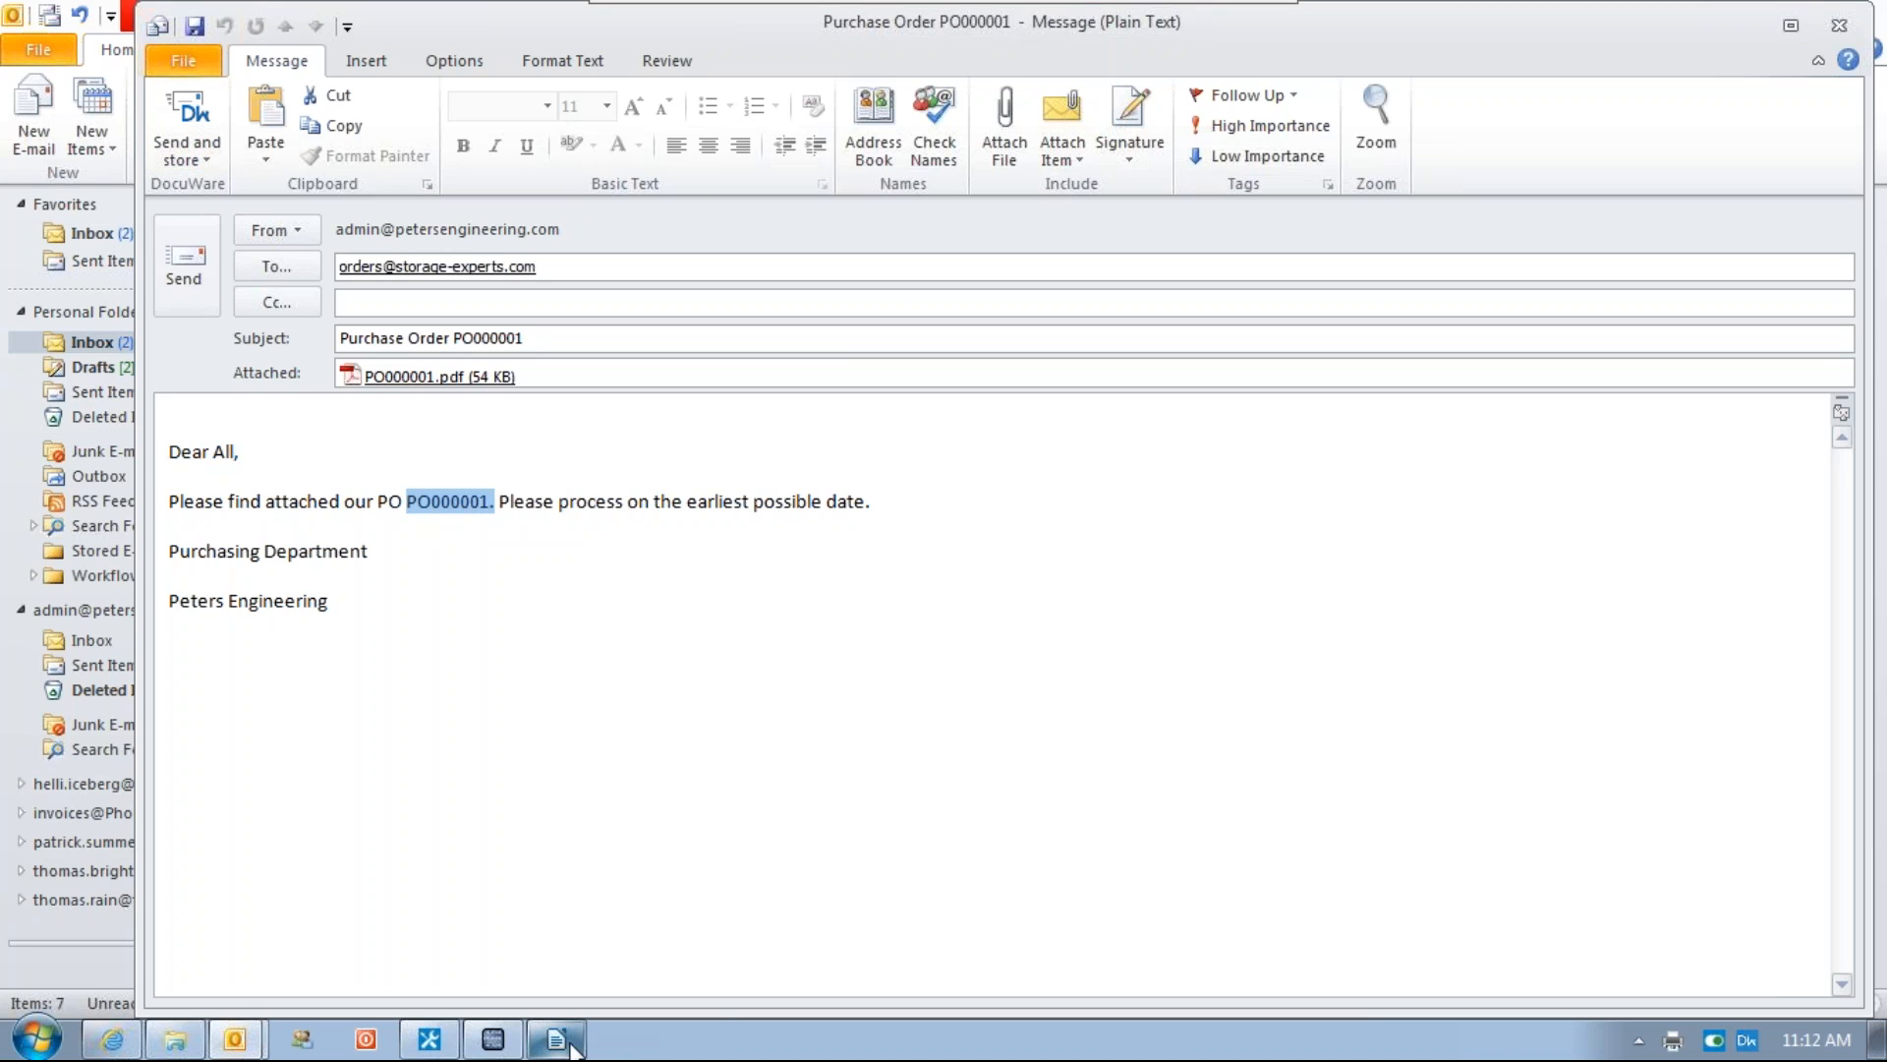
# Switch to the DocuWare web client, refresh the result list and select the new Storage Expert Inc. order
pyautogui.click(112, 1038)
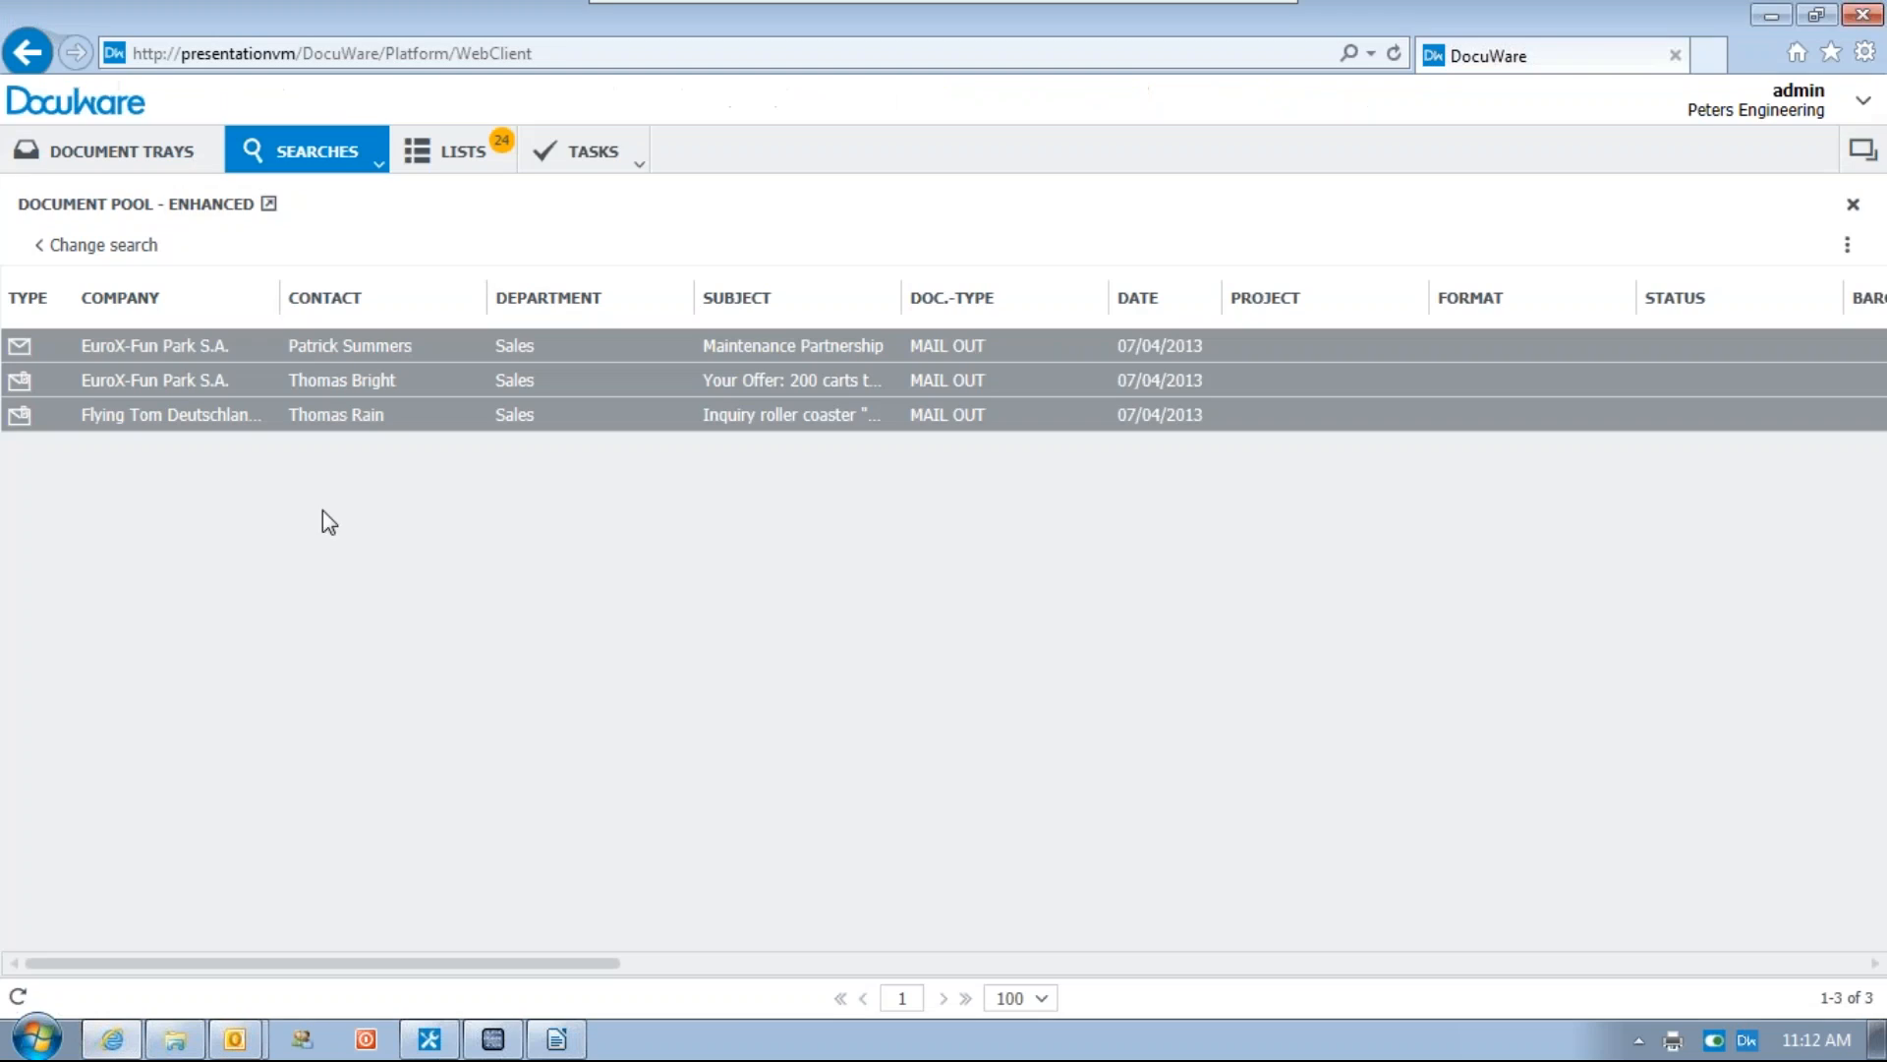
pyautogui.click(17, 996)
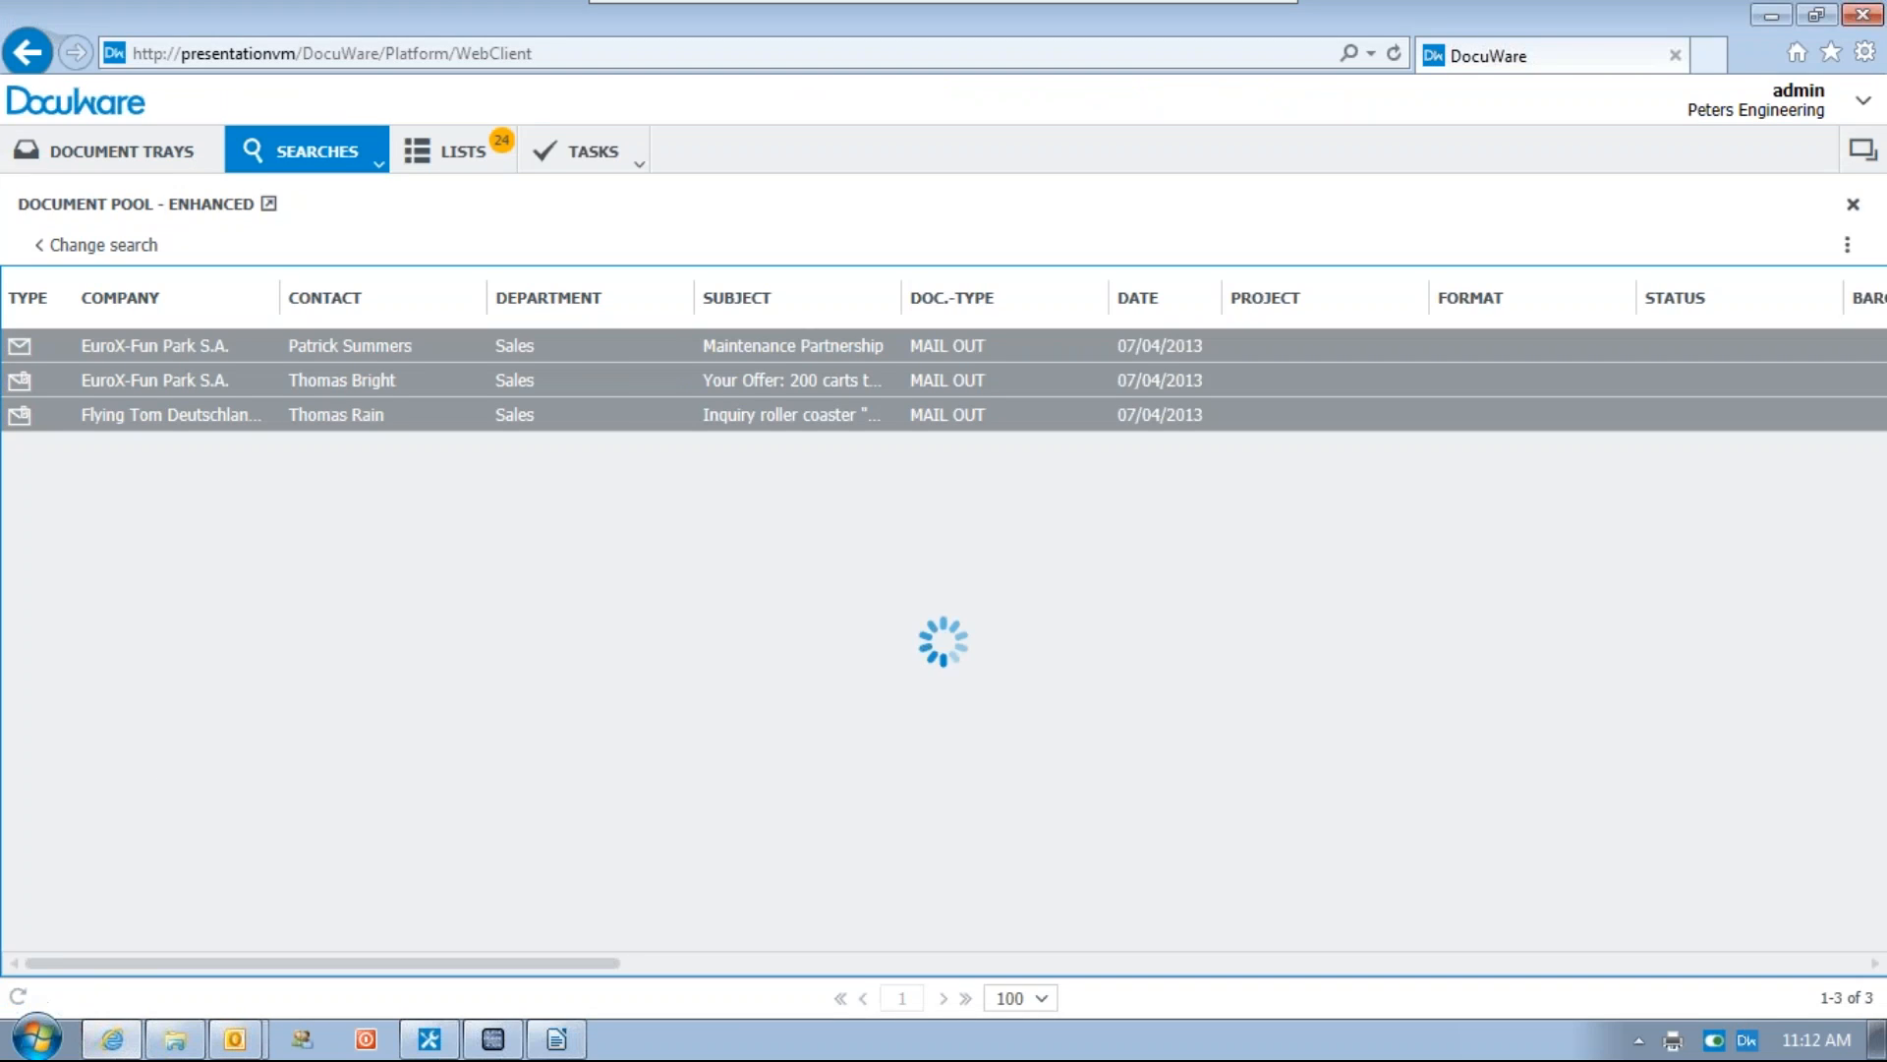
pyautogui.click(126, 342)
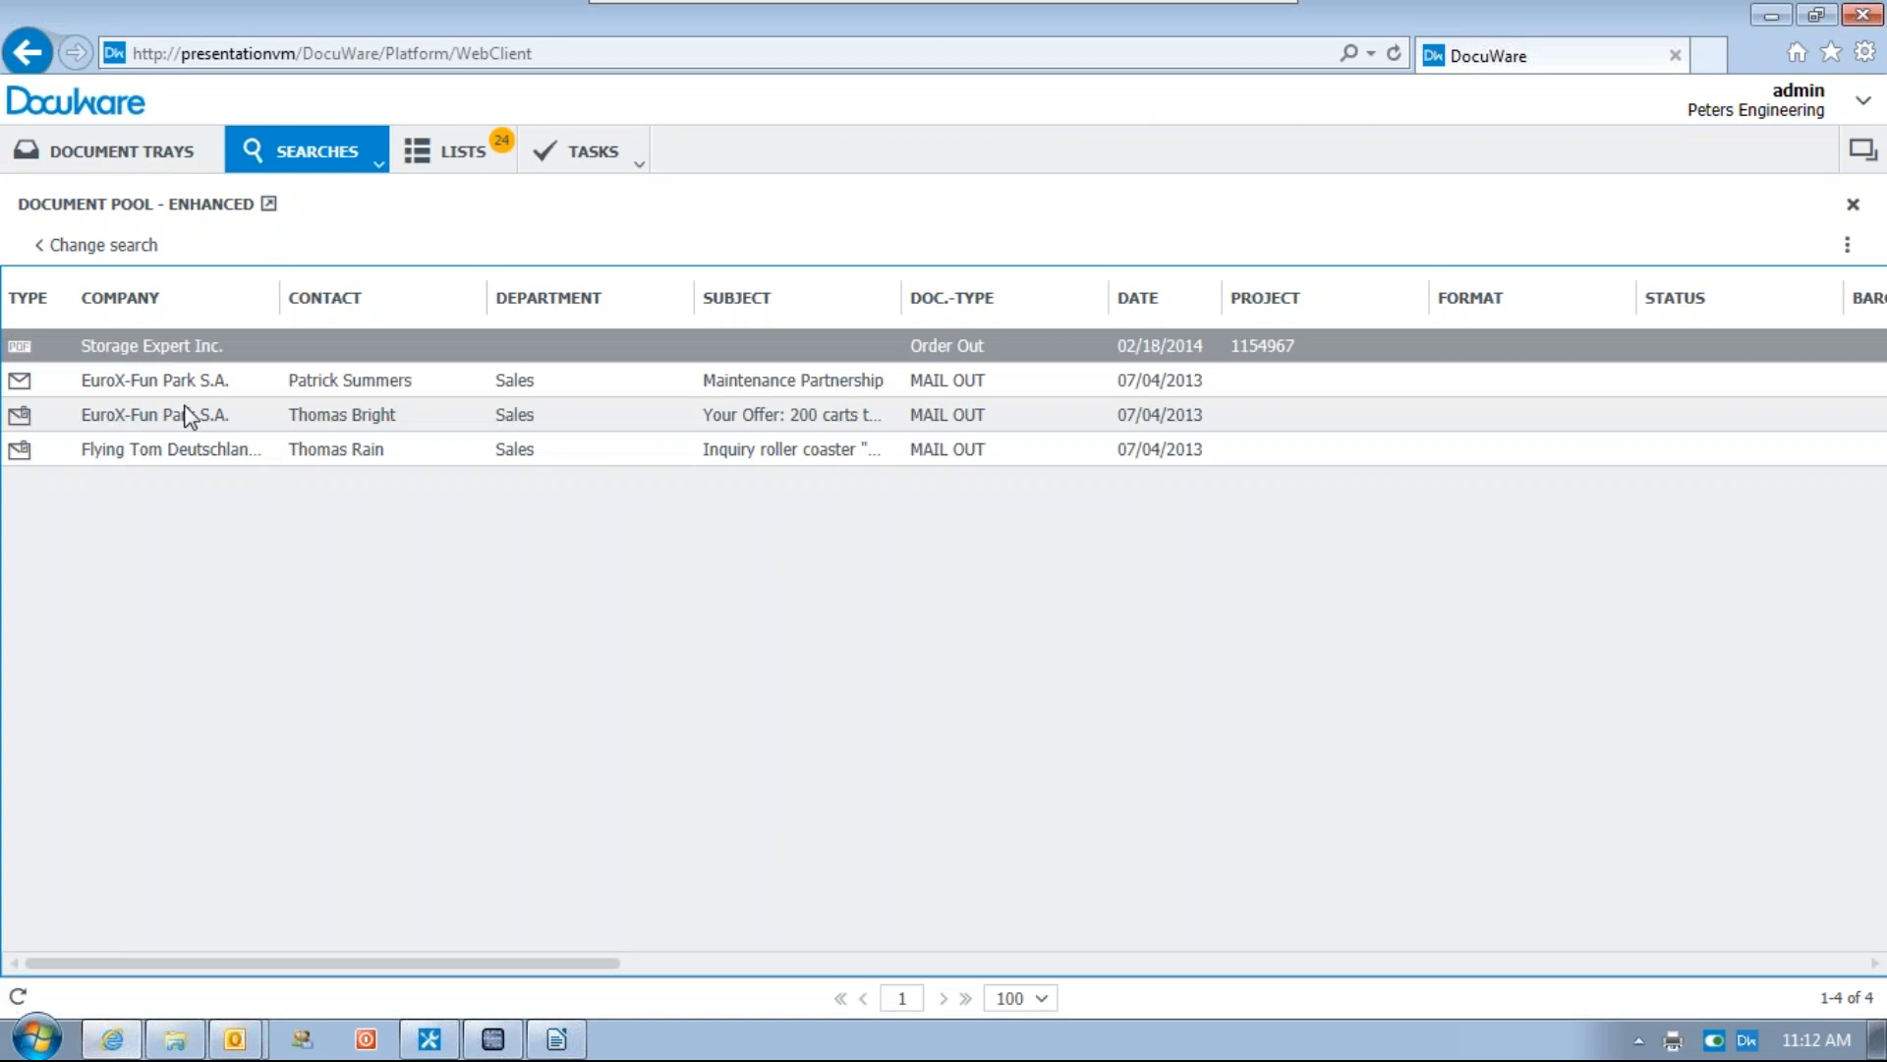
# Open the stored Storage Expert Inc. order in the viewer, scroll through it, and close the viewer
pyautogui.doubleClick(122, 344)
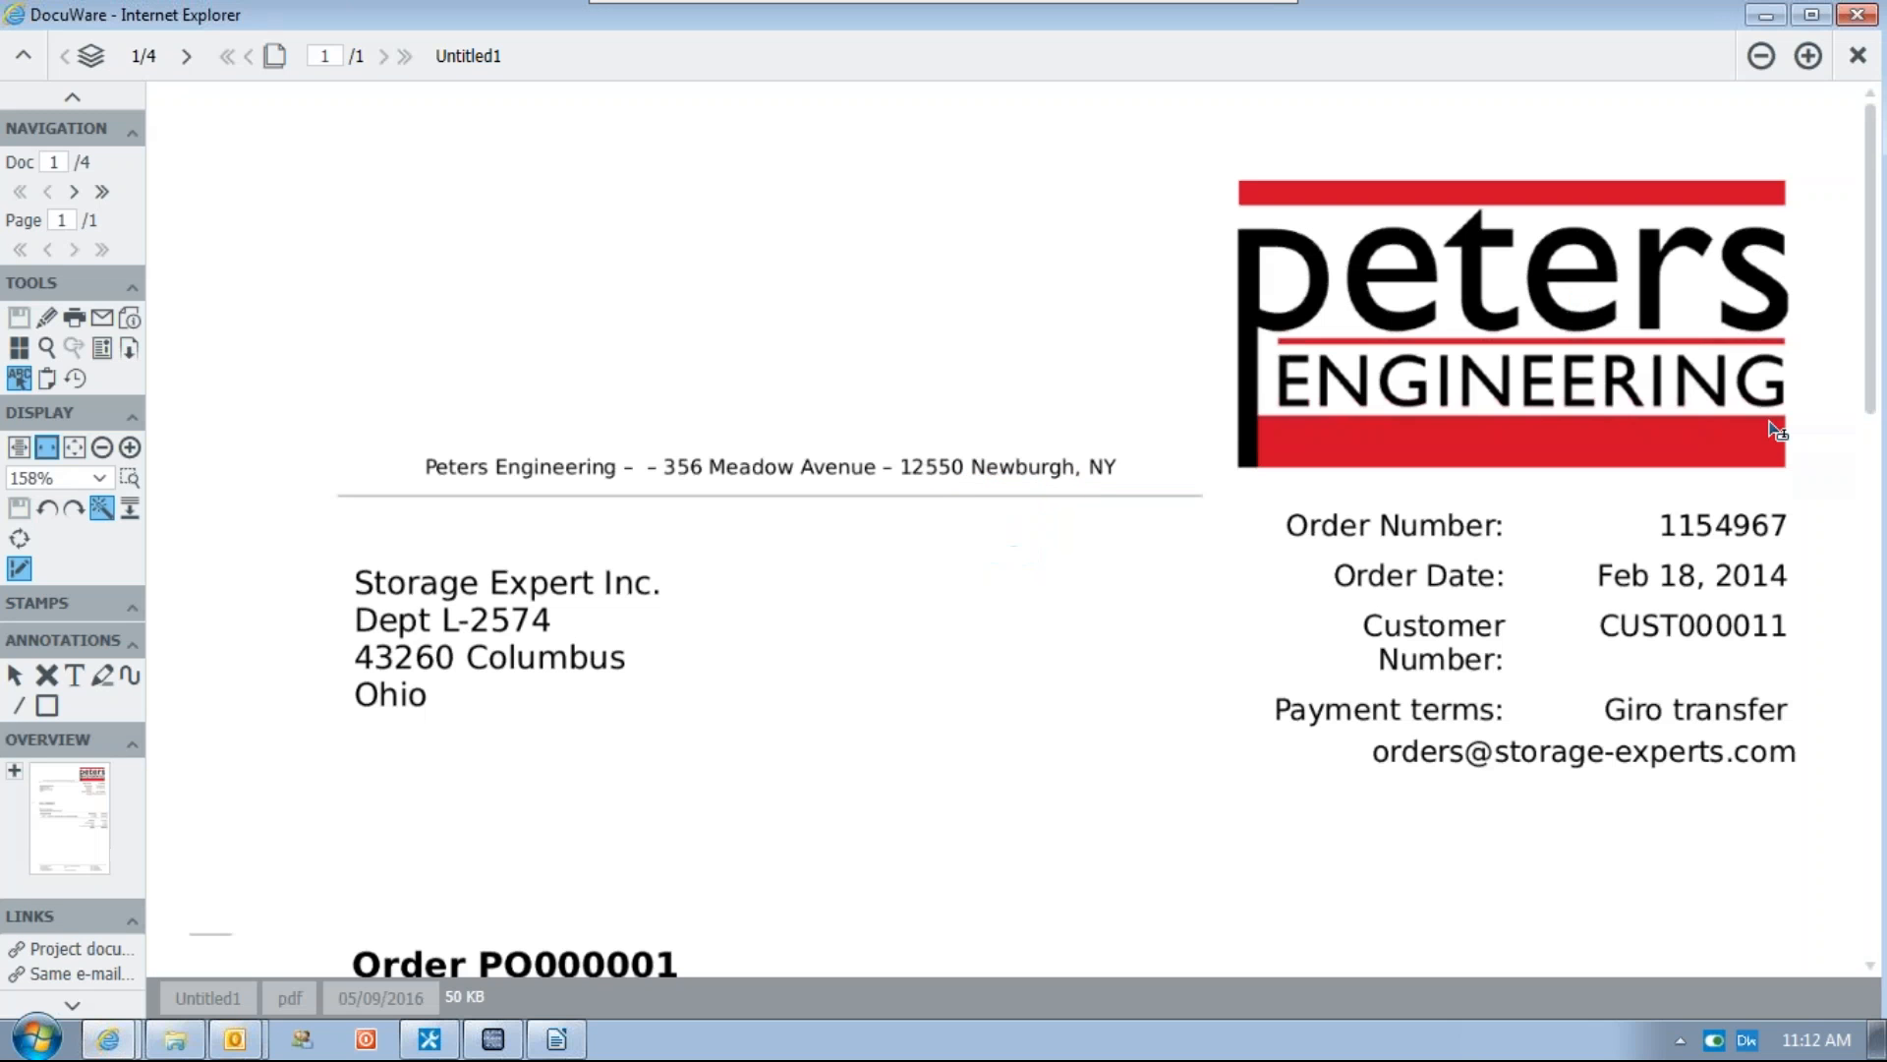
pyautogui.moveTo(1872, 295); pyautogui.dragTo(1872, 605)
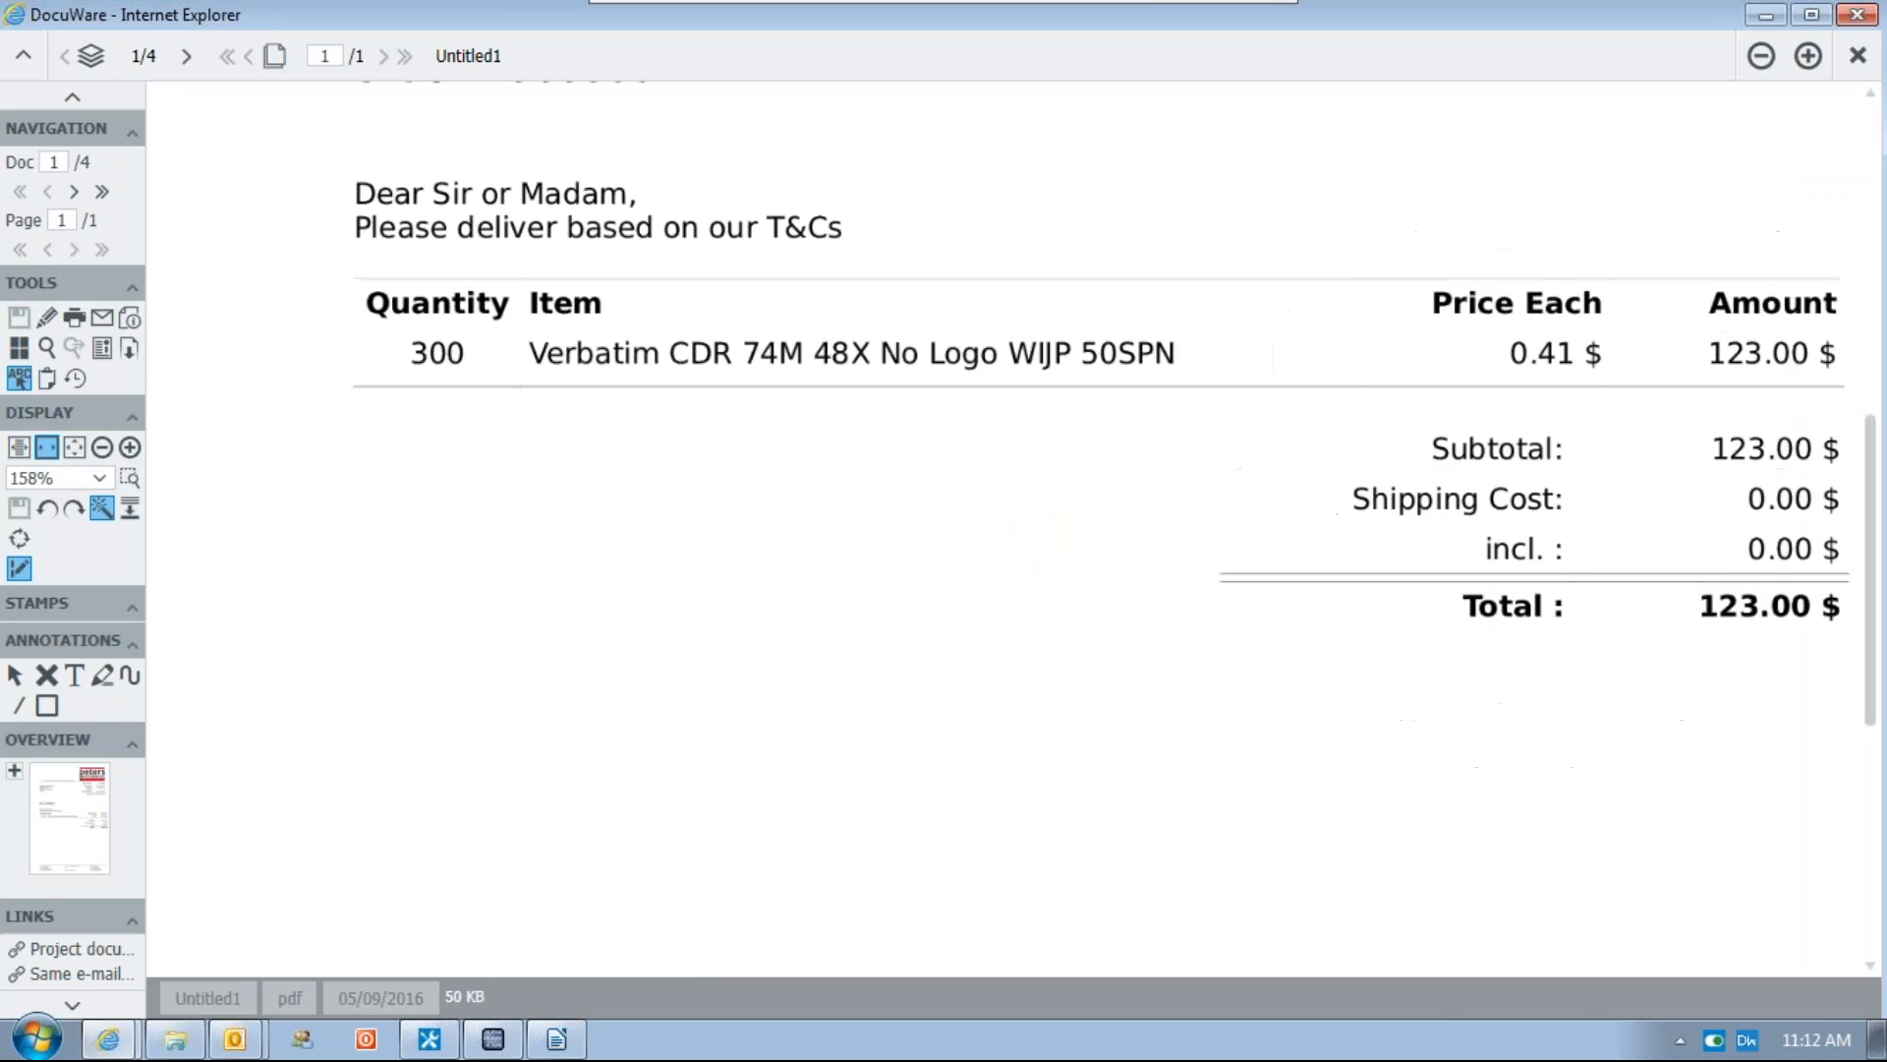
pyautogui.click(1858, 14)
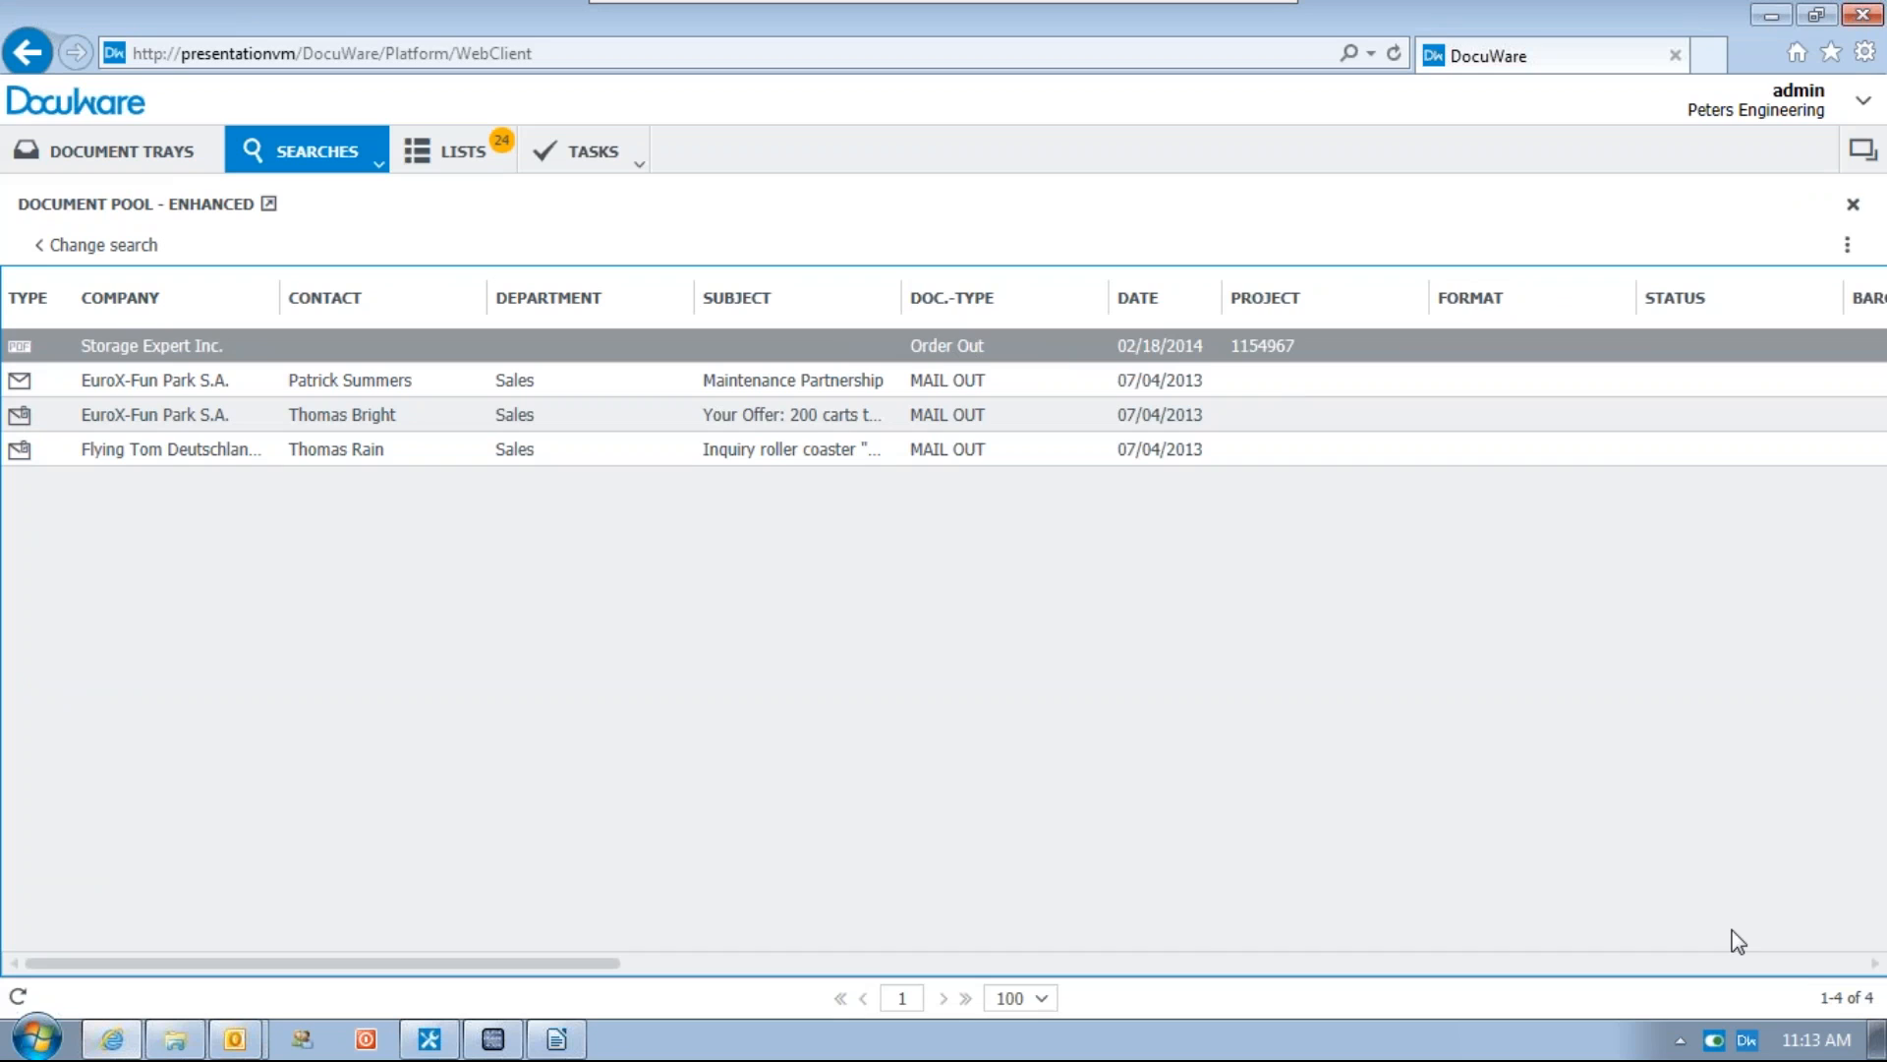
# Scroll the result list to examine the order's index columns, then return to the purchase order email
pyautogui.click(1815, 964)
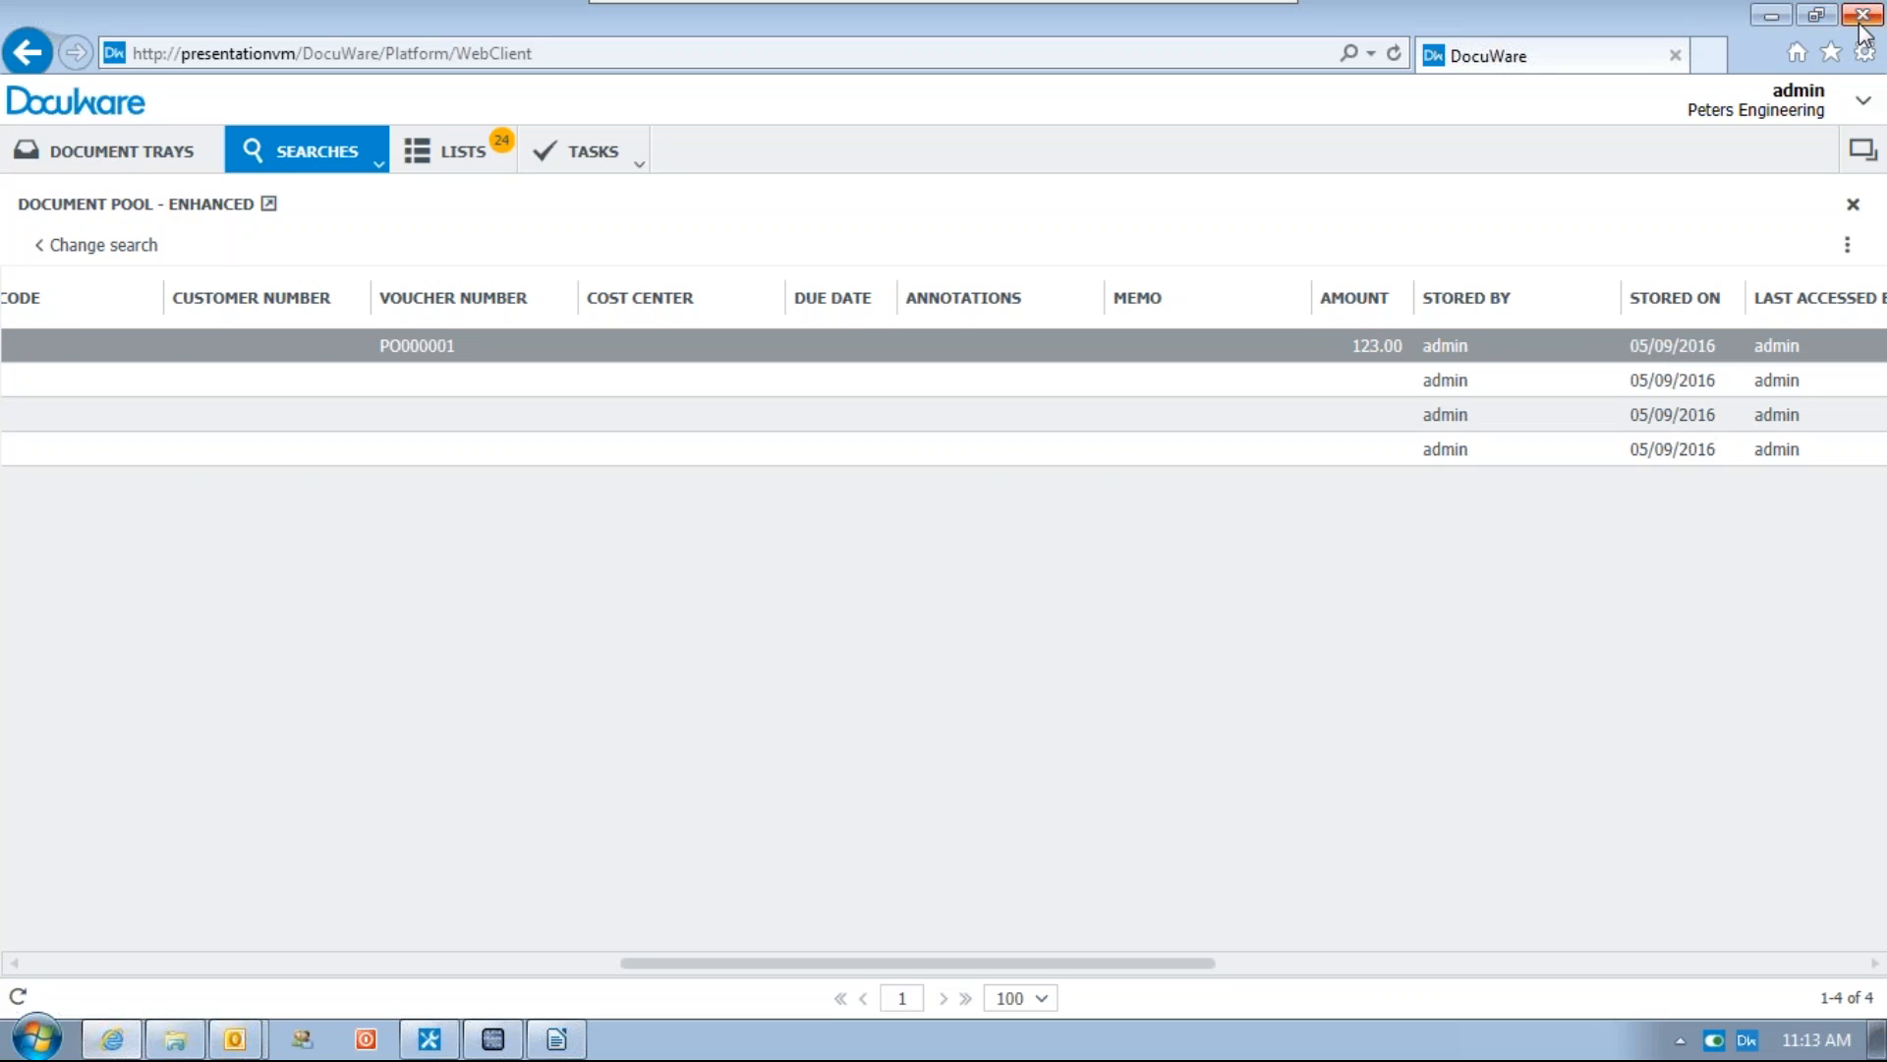
pyautogui.click(236, 1042)
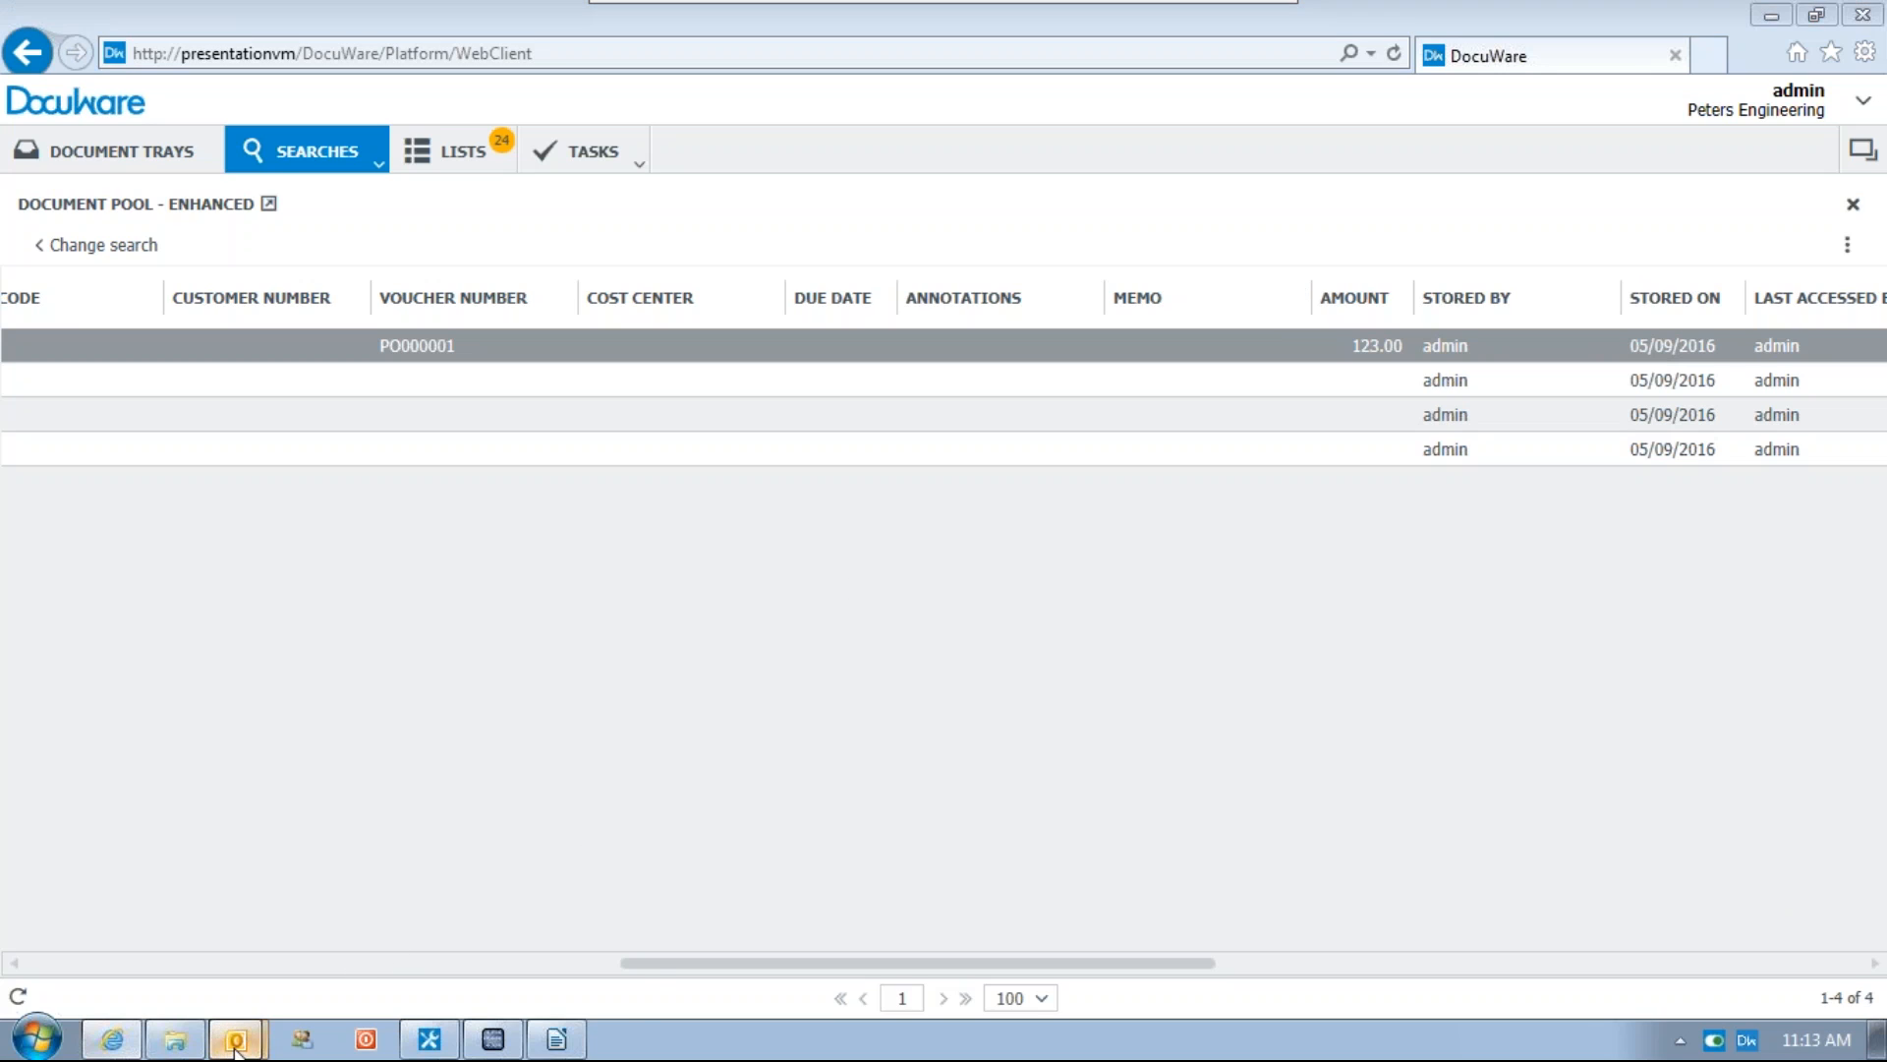
pyautogui.click(291, 983)
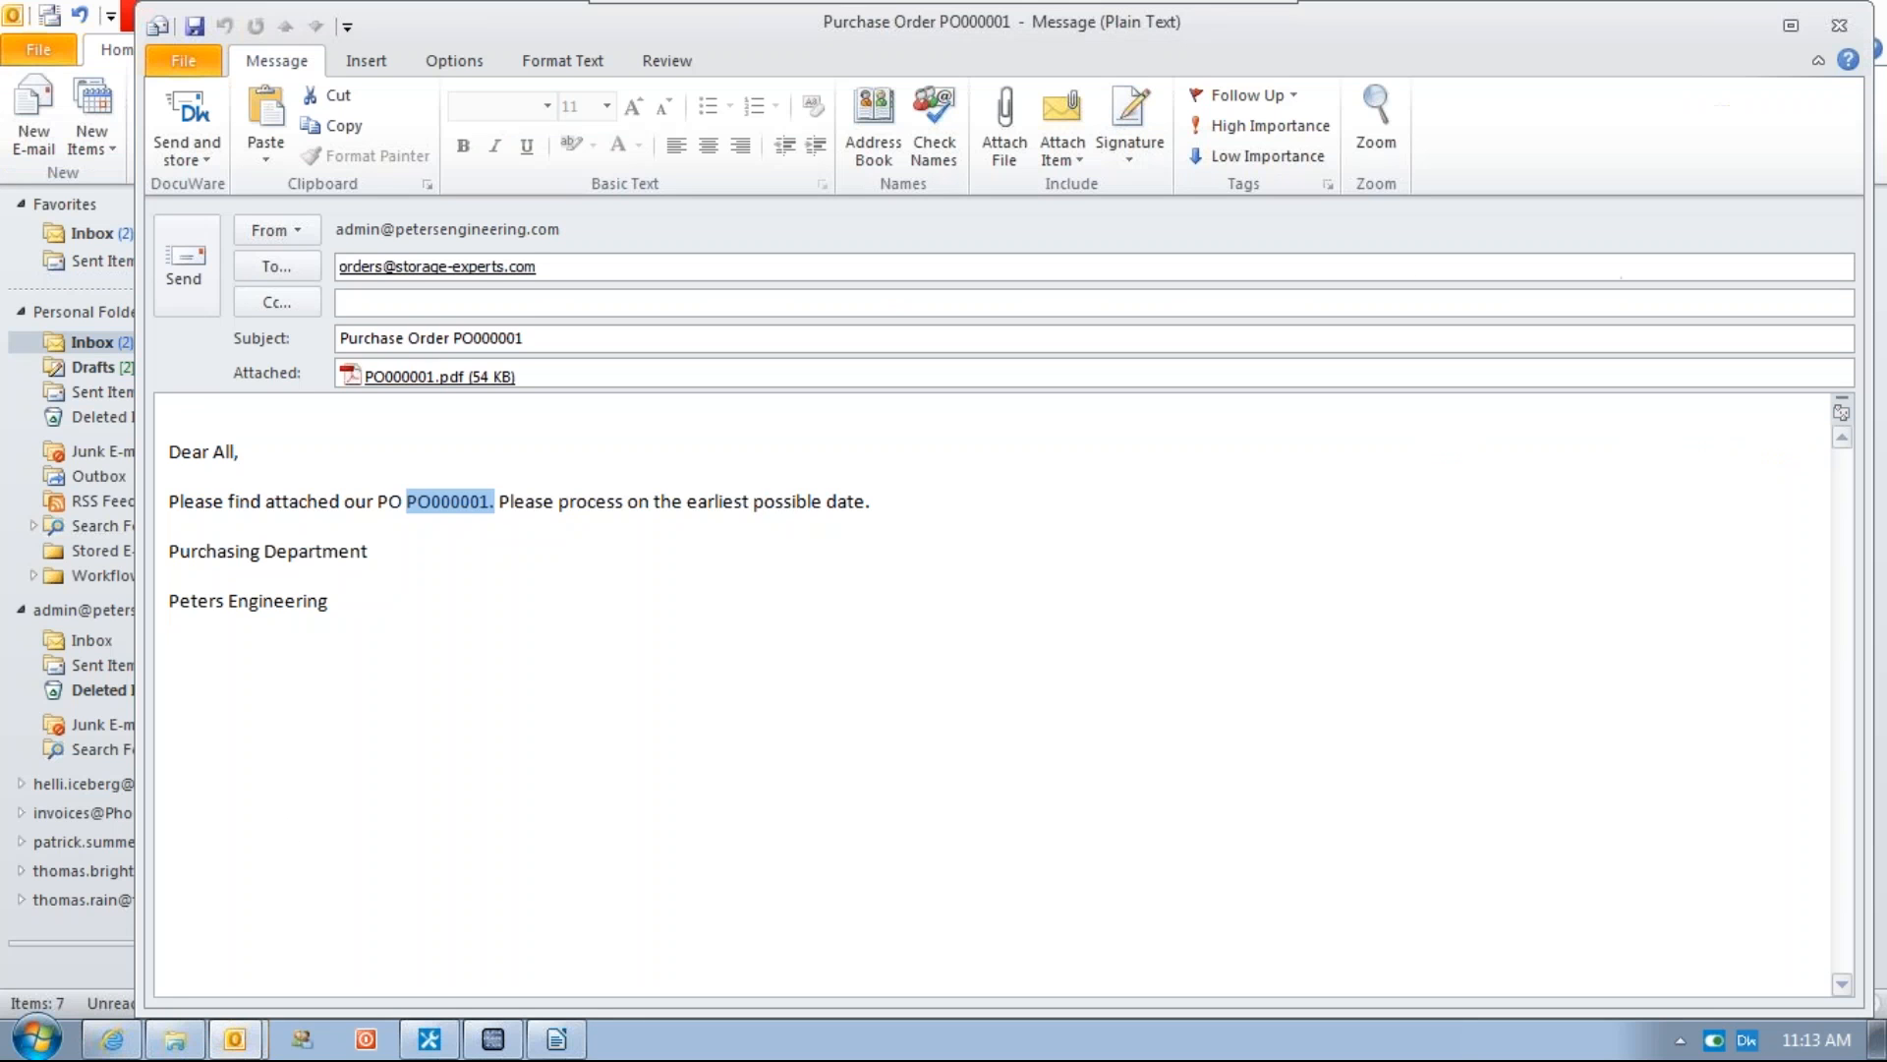